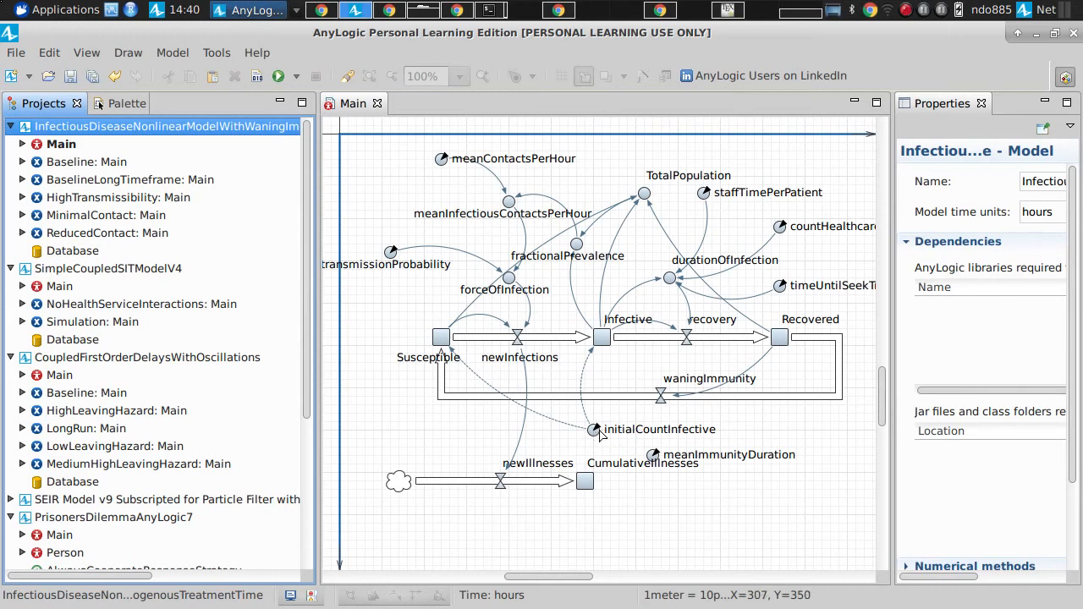
Step: Show the System Dynamics palette and inspect the default value of the initialCountInfective parameter
{"action": "left_click", "coordinate": [609, 438]}
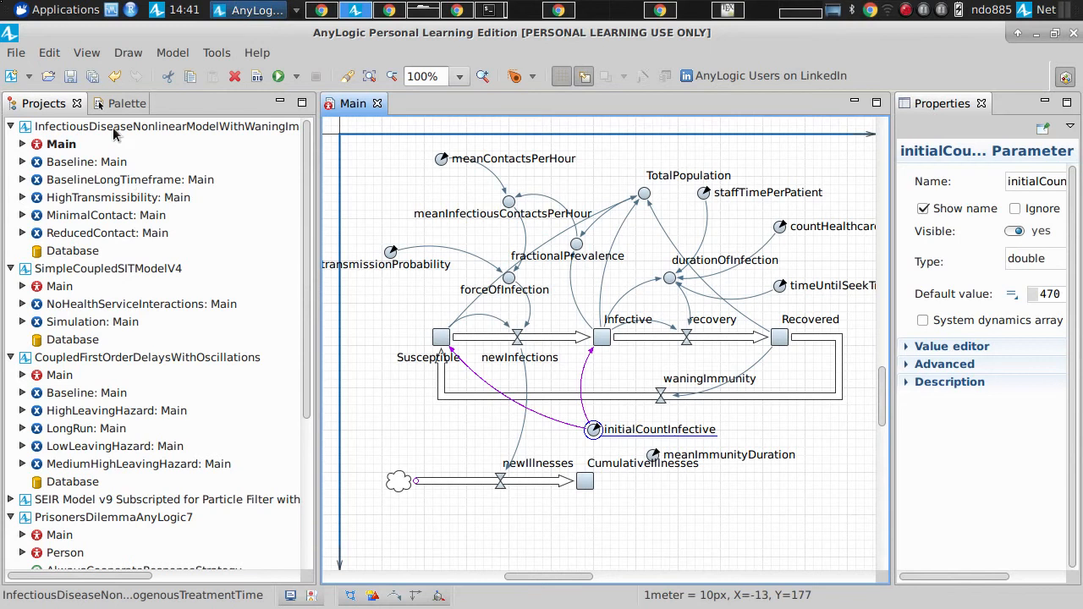
{"action": "left_click", "coordinate": [117, 105]}
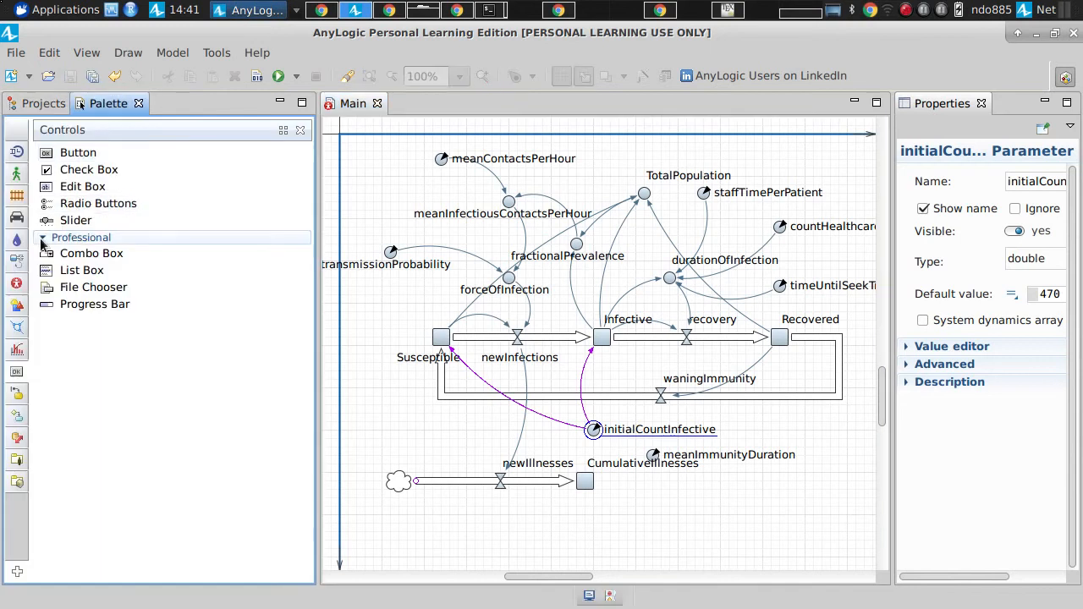
{"action": "left_click", "coordinate": [17, 263]}
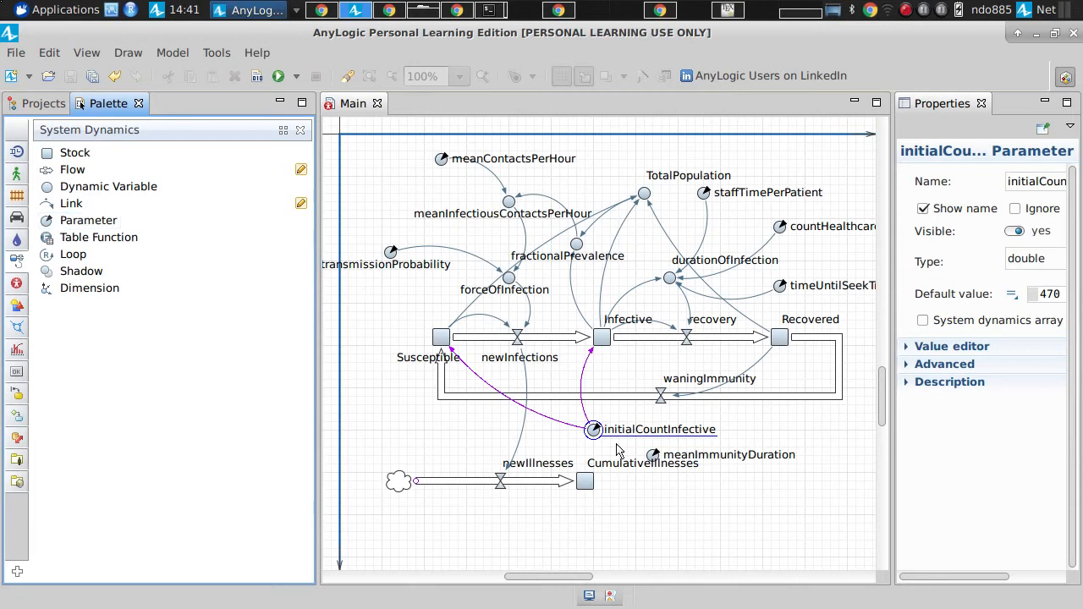
{"action": "left_click", "coordinate": [709, 437]}
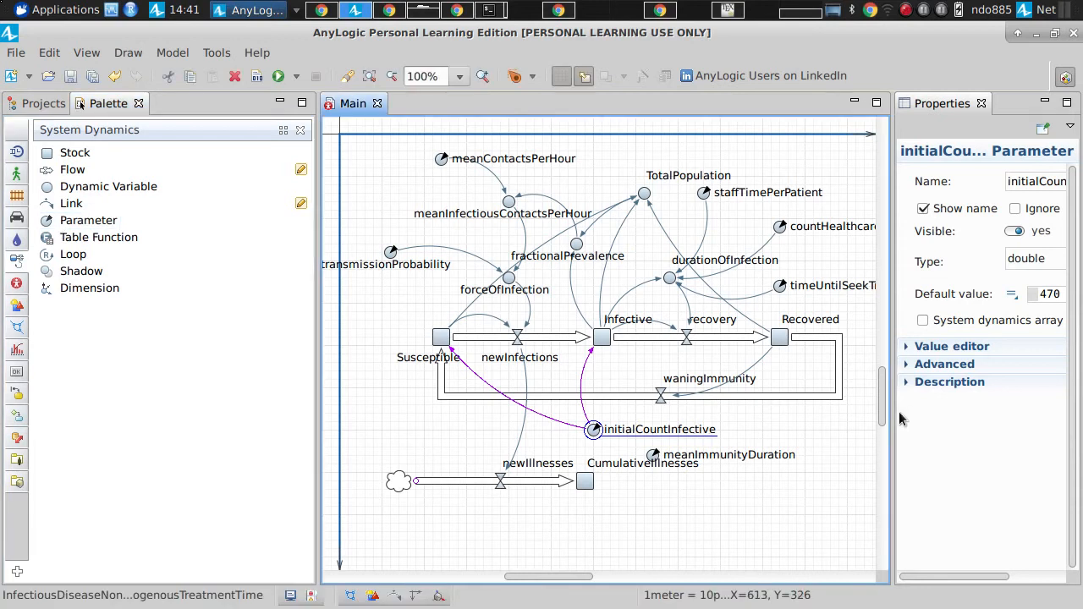
{"action": "left_click_drag", "start_coordinate": [888, 408], "coordinate": [696, 412]}
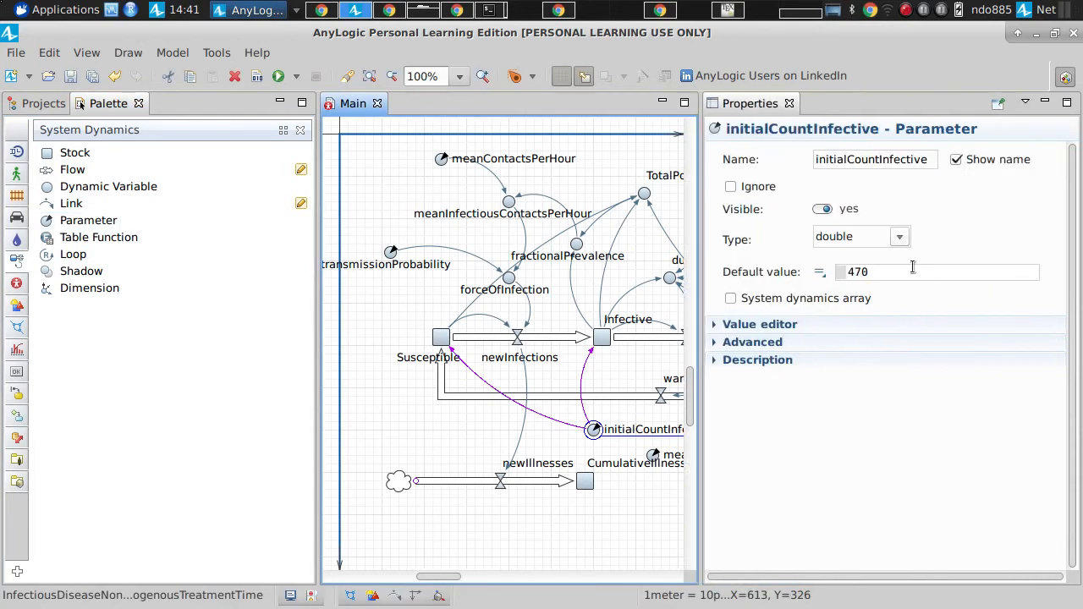
{"action": "left_click", "coordinate": [930, 270]}
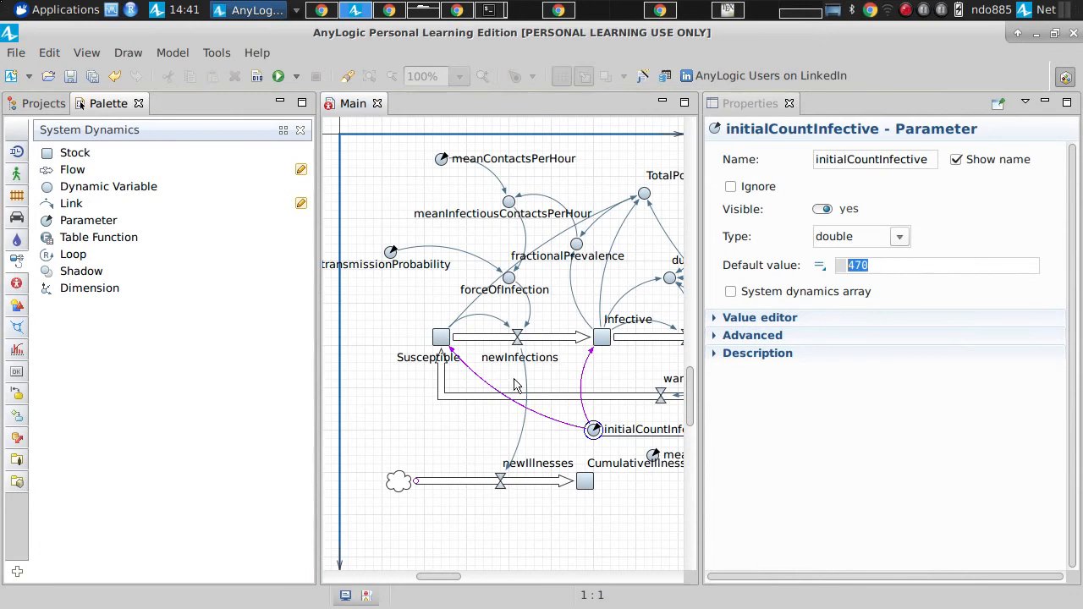
Step: Inspect the initial values of the Susceptible and Infective stocks, highlighting the initialCountInfective reference in each
{"action": "left_click", "coordinate": [442, 339]}
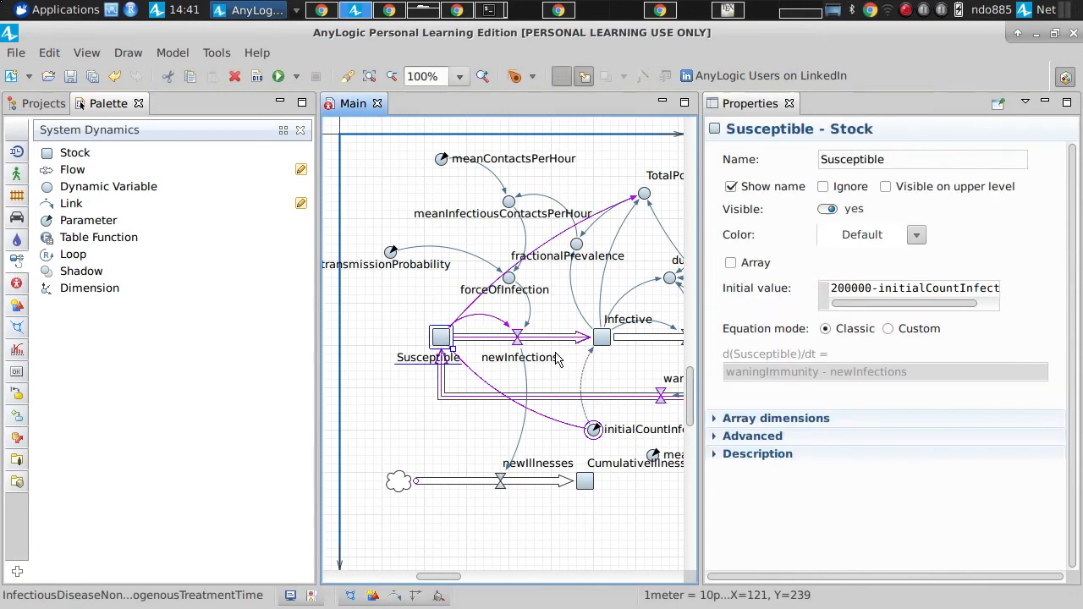
{"action": "left_click", "coordinate": [606, 340]}
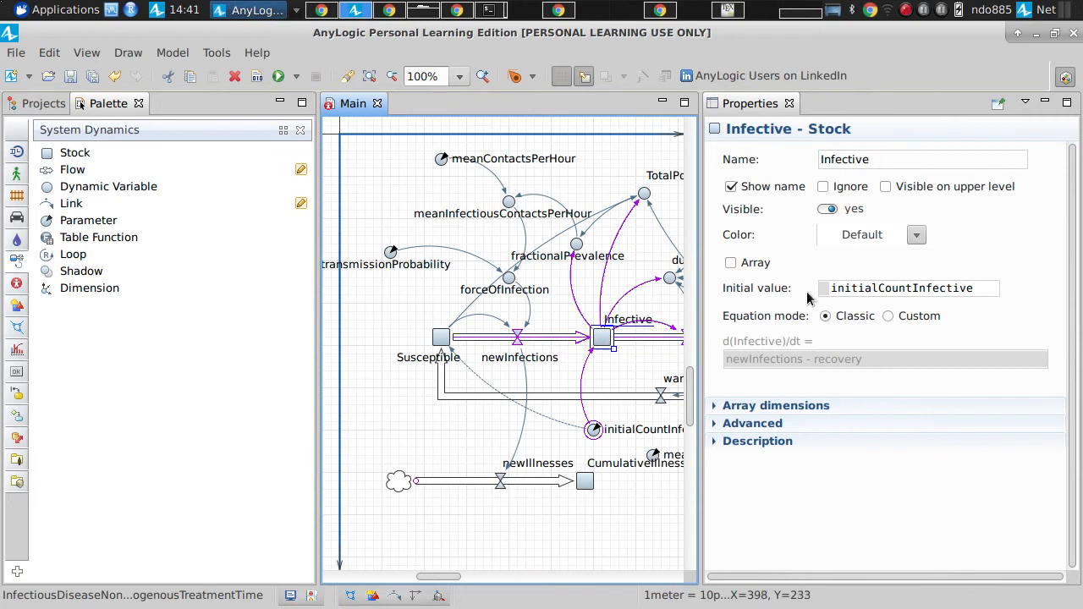
{"action": "left_click", "coordinate": [442, 338]}
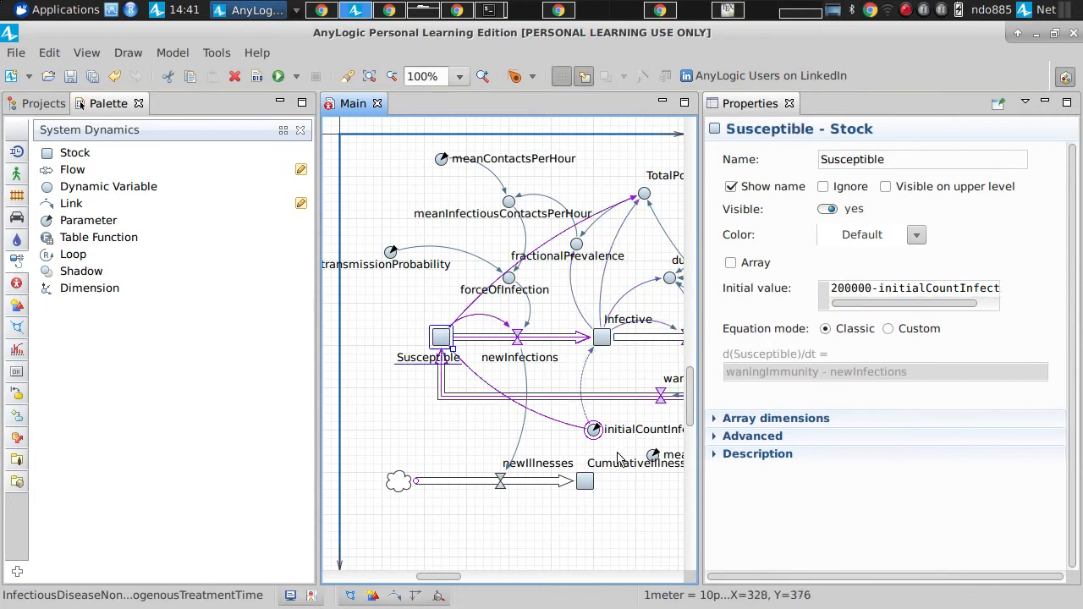
{"action": "left_click", "coordinate": [842, 289]}
{"action": "key", "text": "ctrl+shift+Right"}
{"action": "key", "text": "Right"}
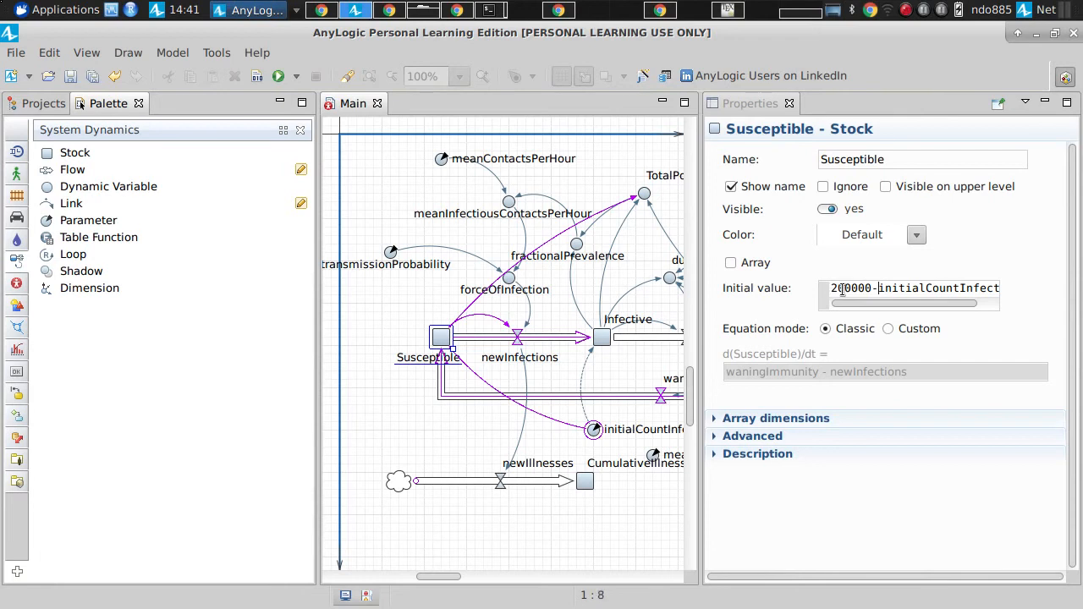
{"action": "key", "text": "ctrl+shift+Right"}
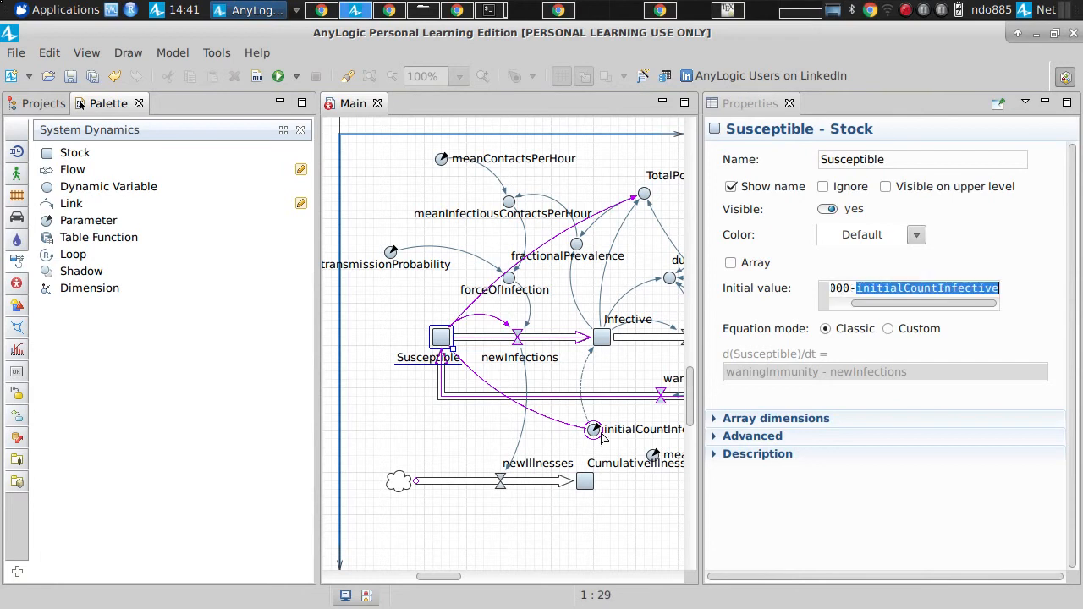
{"action": "left_click", "coordinate": [602, 336]}
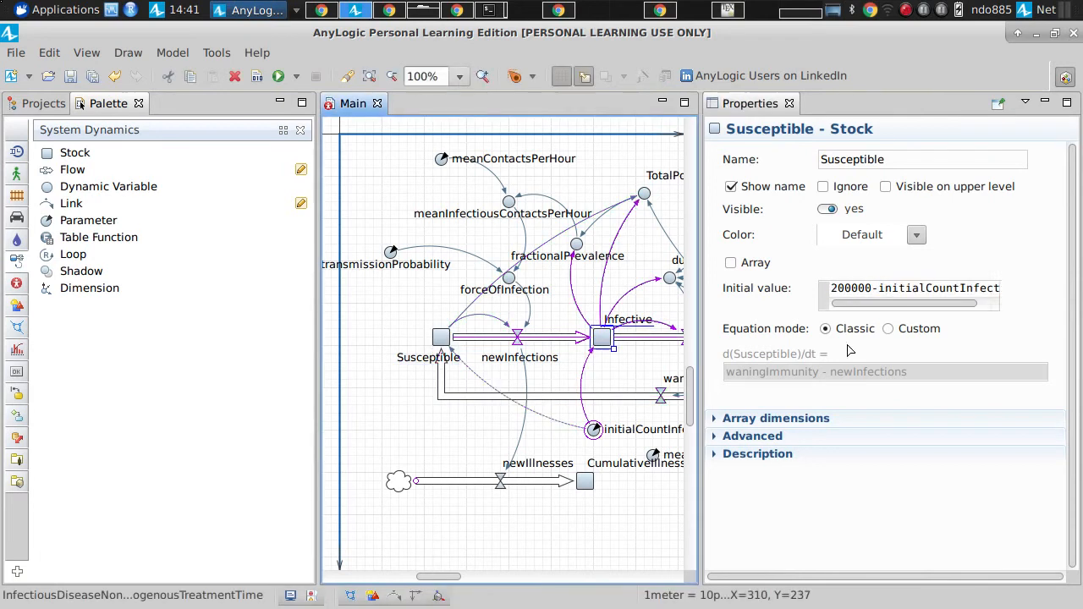
{"action": "double_click", "coordinate": [905, 289]}
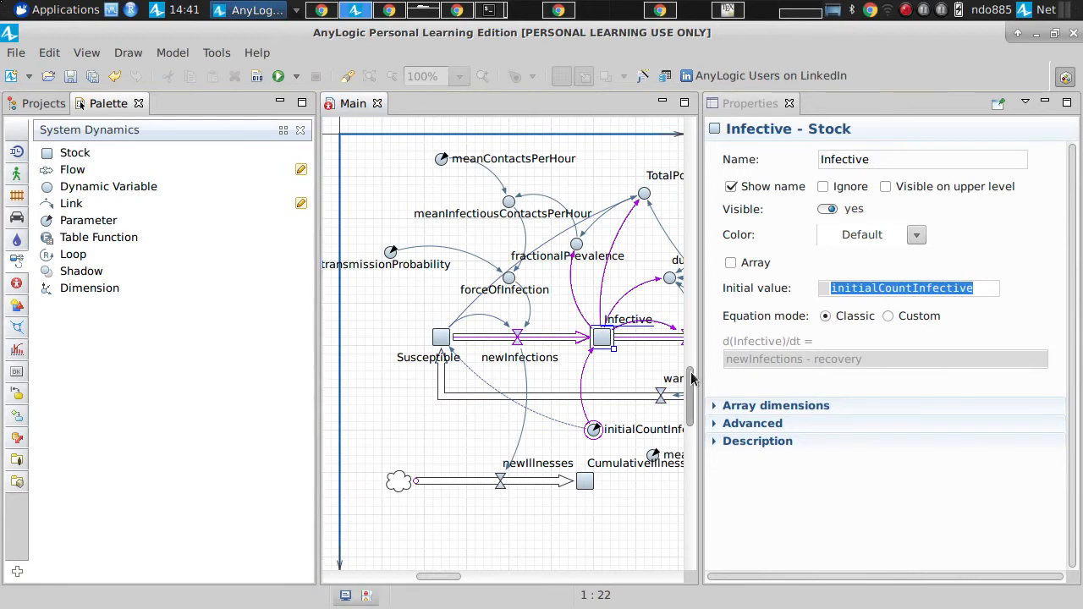
Step: Enlarge the model diagram and compare the initial values of the Susceptible and Infective stocks
{"action": "left_click_drag", "start_coordinate": [702, 373], "coordinate": [796, 376]}
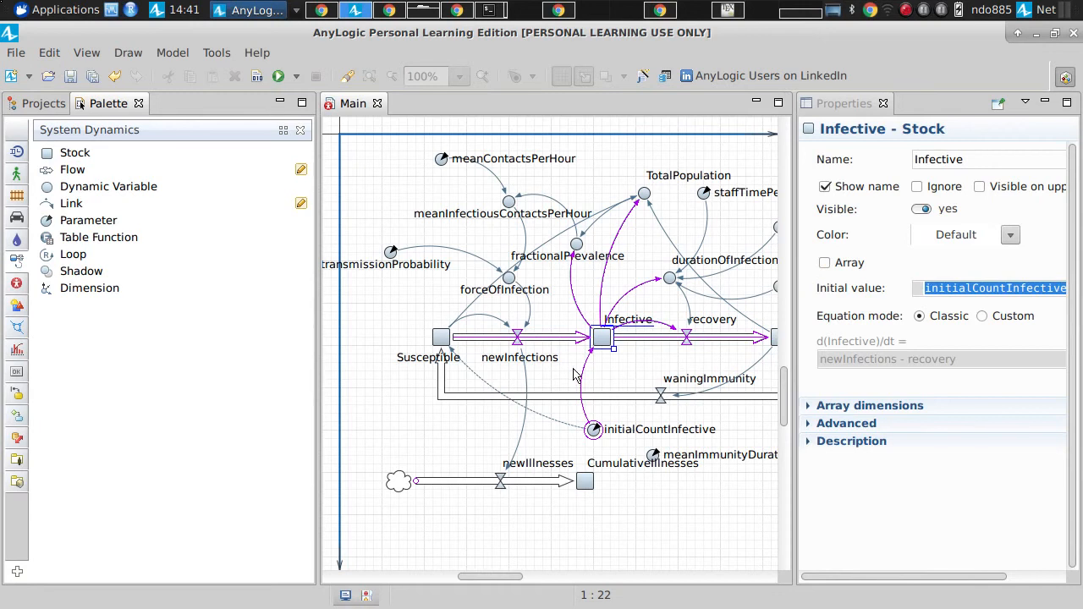
{"action": "left_click", "coordinate": [613, 338]}
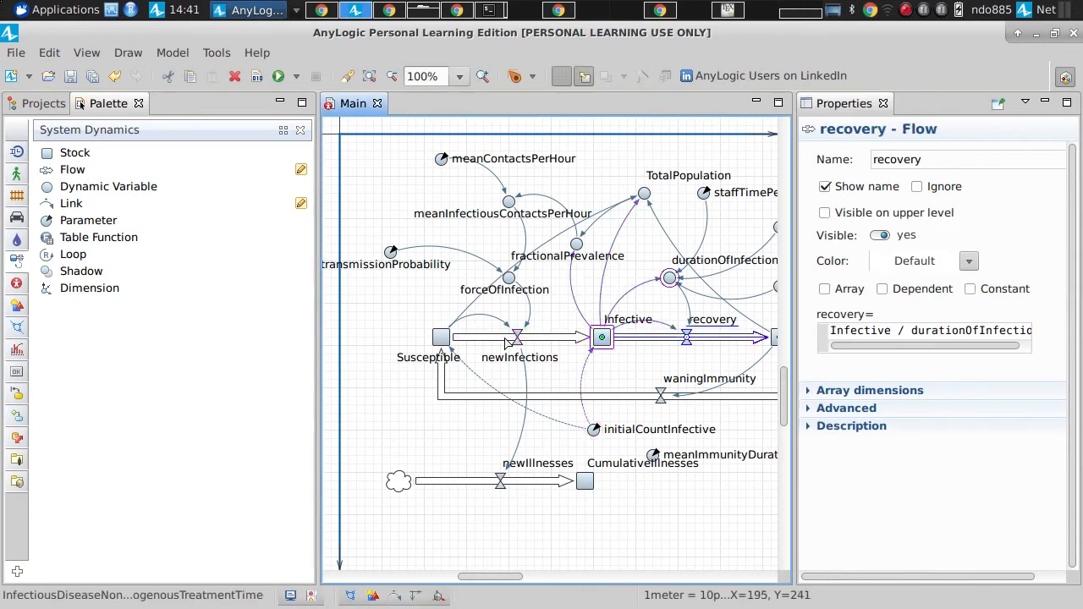
{"action": "left_click", "coordinate": [441, 339]}
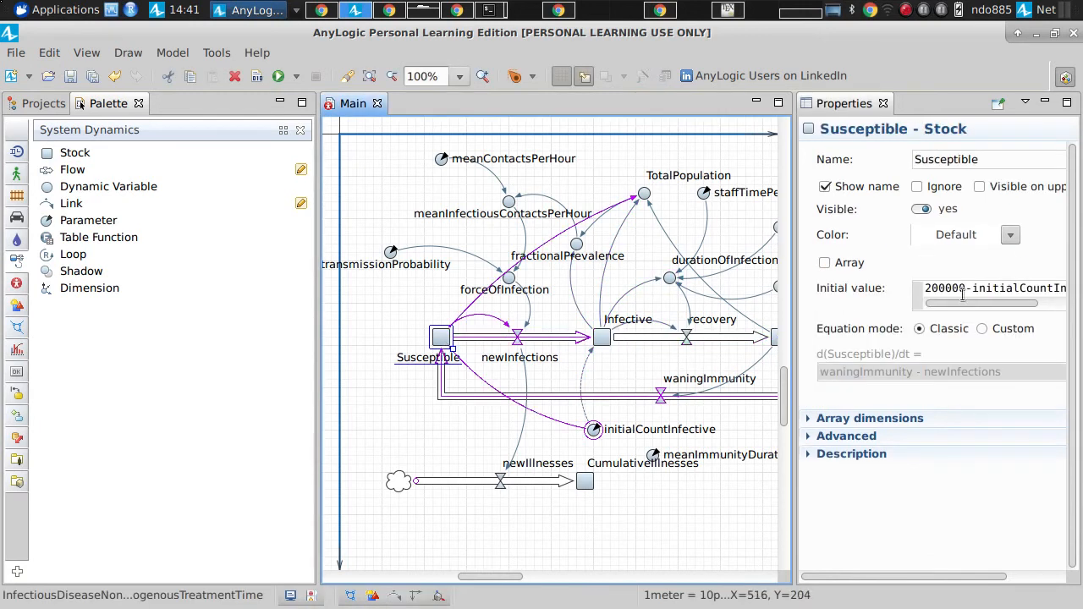
{"action": "left_click", "coordinate": [992, 289]}
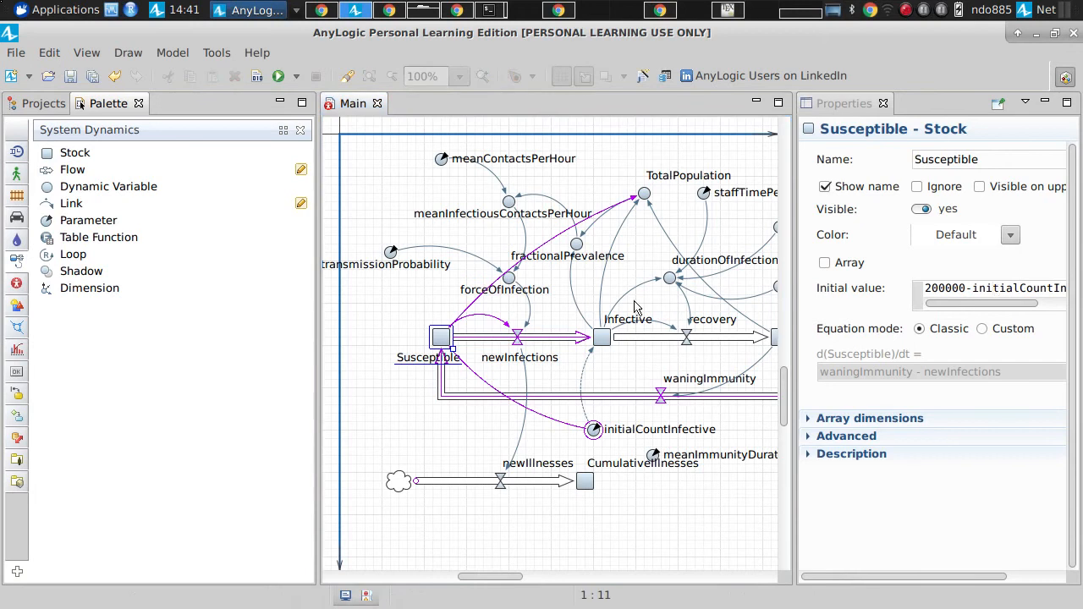
{"action": "left_click", "coordinate": [608, 336]}
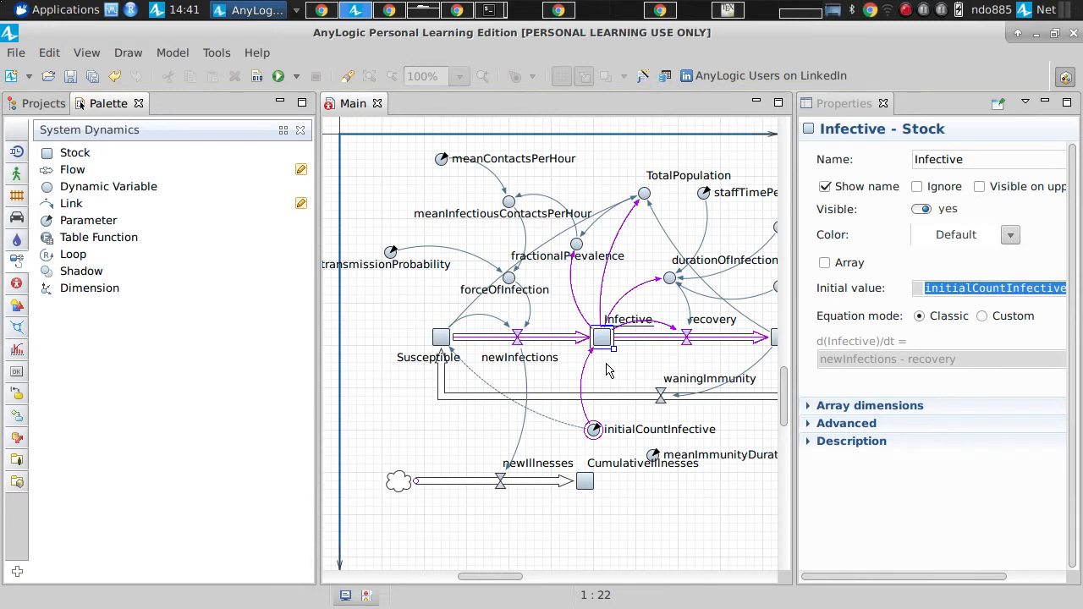
{"action": "left_click", "coordinate": [451, 337]}
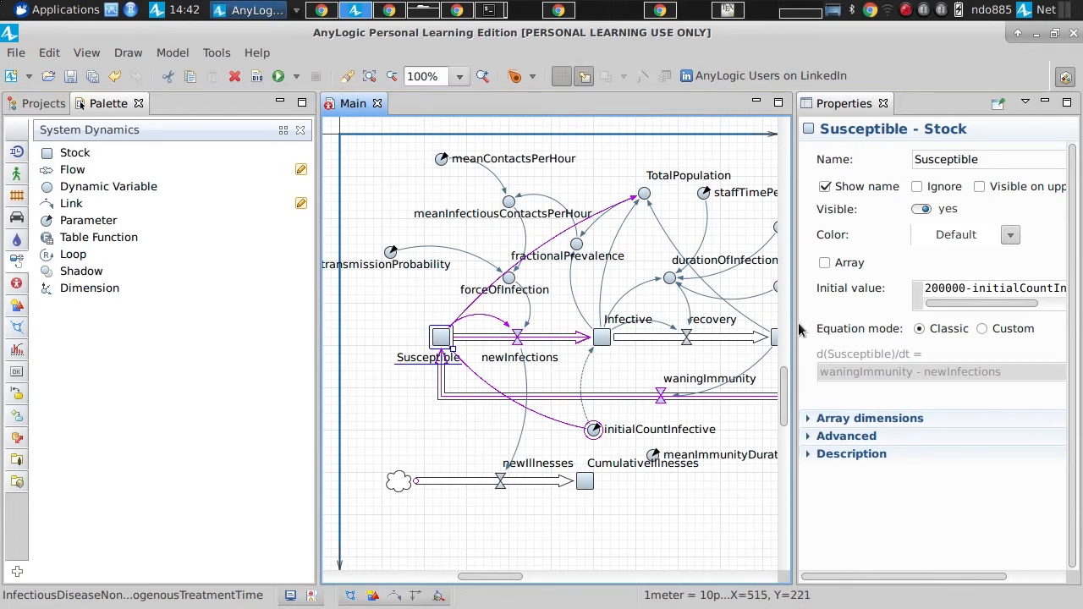
Step: Widen the properties area and trace initialCountInfective from its parameter into the Infective and Susceptible initial values
{"action": "left_click_drag", "start_coordinate": [795, 328], "coordinate": [714, 327]}
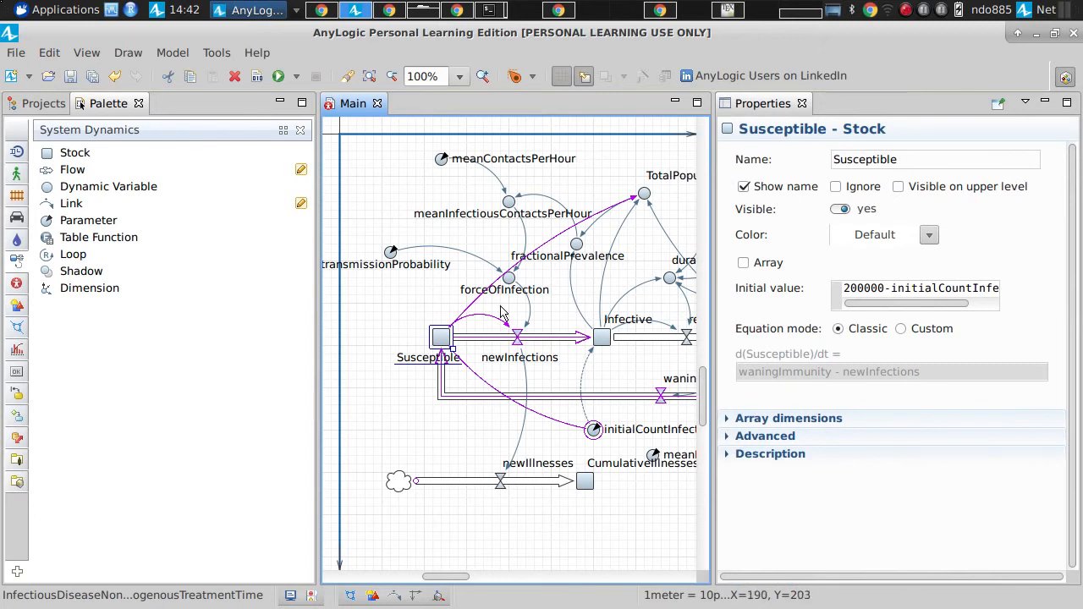
{"action": "left_click", "coordinate": [602, 344]}
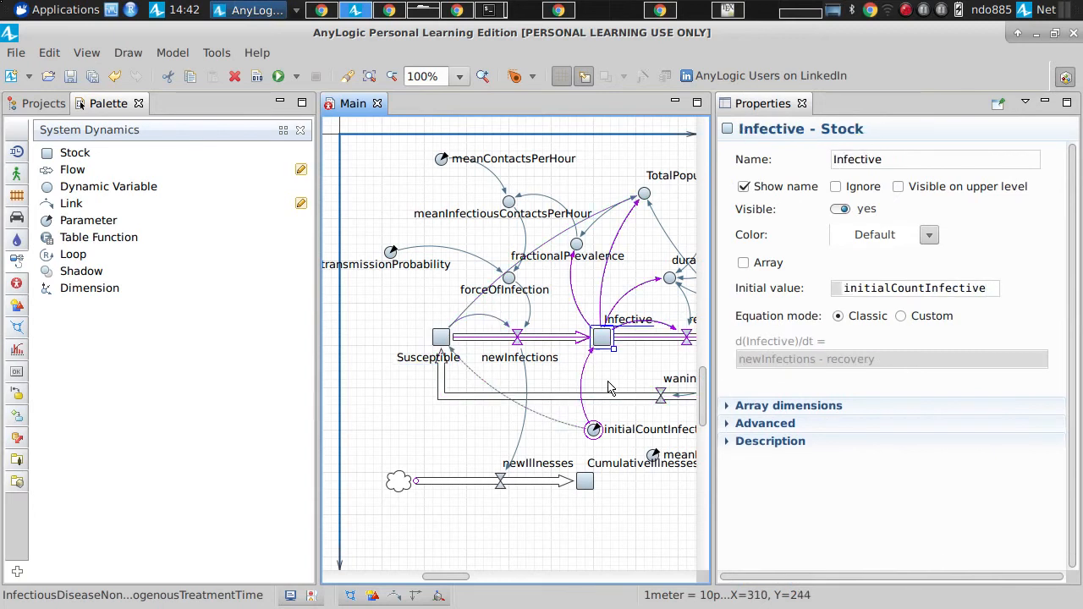
{"action": "left_click", "coordinate": [594, 428]}
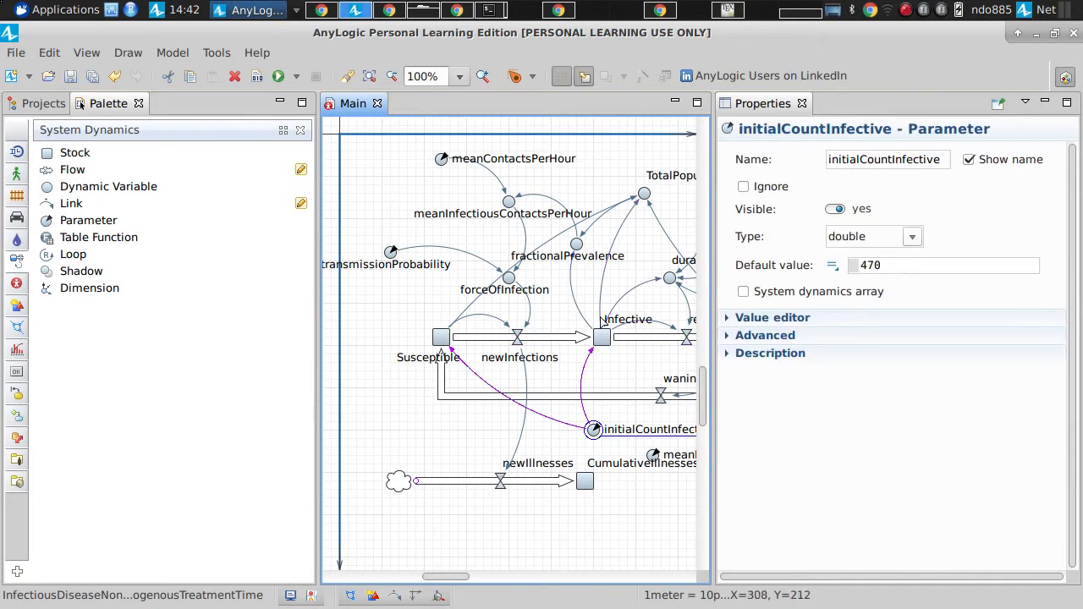
{"action": "left_click", "coordinate": [602, 337]}
{"action": "double_click", "coordinate": [899, 289]}
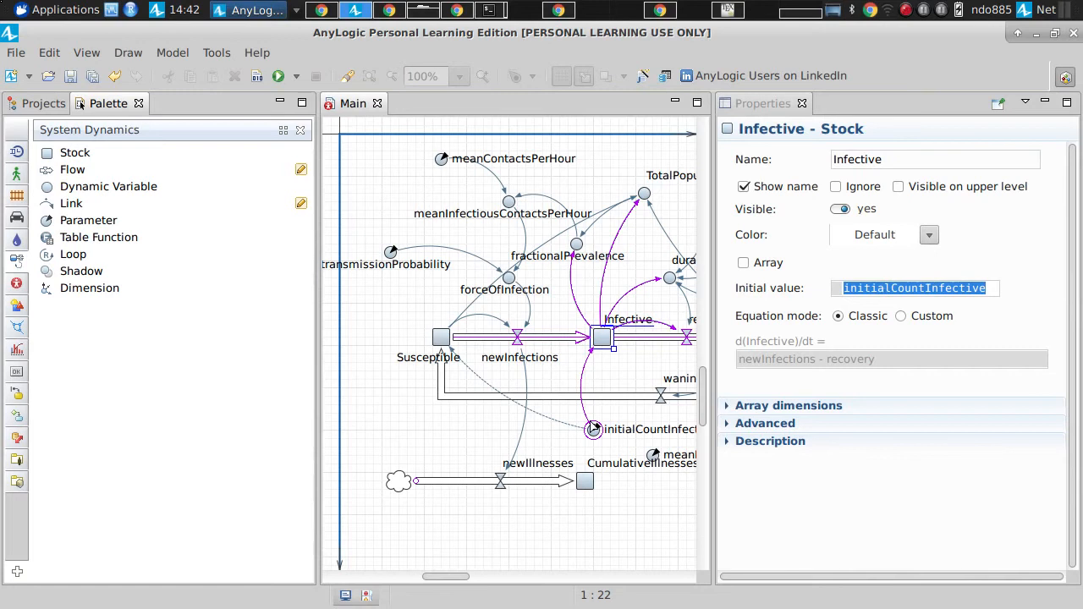
{"action": "left_click", "coordinate": [446, 339]}
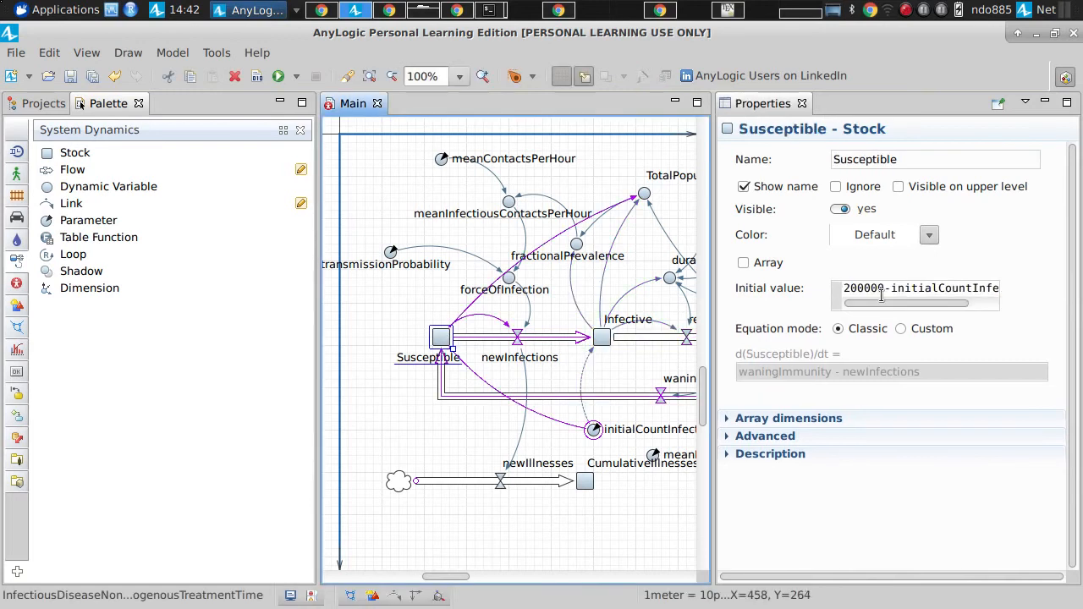
{"action": "left_click_drag", "start_coordinate": [891, 289], "coordinate": [1081, 297]}
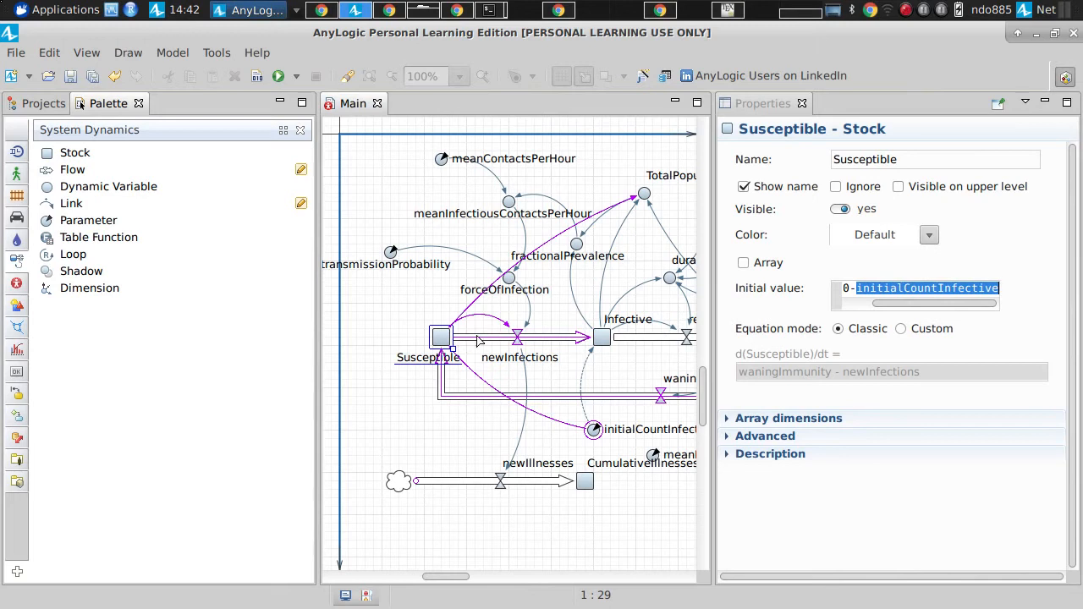
Step: Recheck the Susceptible stock's initial value against the dashed links coming from initialCountInfective
{"action": "left_click", "coordinate": [602, 338]}
{"action": "left_click", "coordinate": [437, 339]}
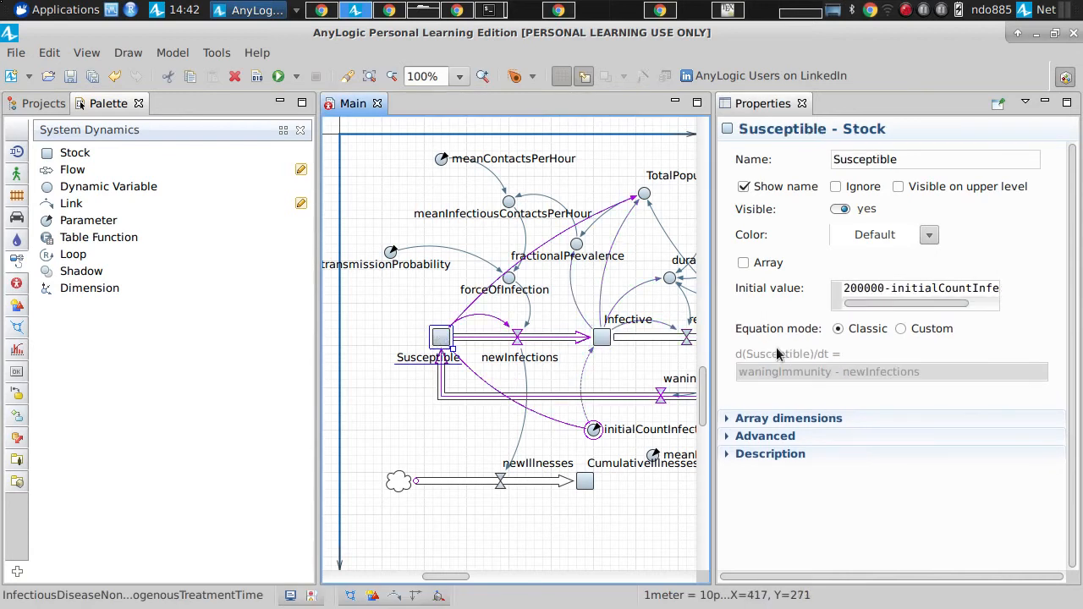
{"action": "left_click", "coordinate": [862, 290]}
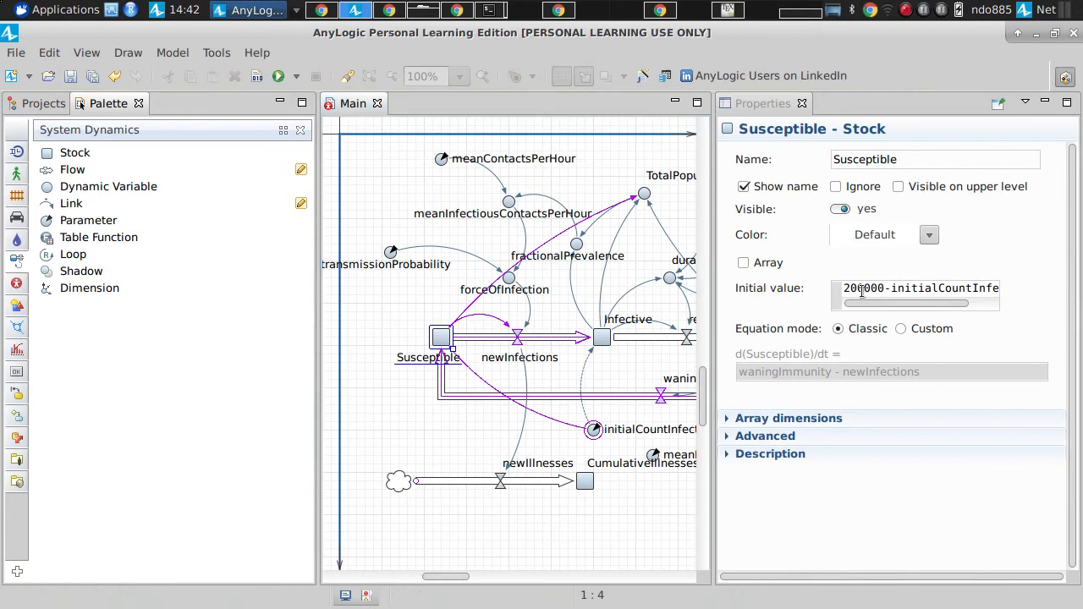
{"action": "left_click", "coordinate": [597, 412]}
{"action": "left_click", "coordinate": [595, 417]}
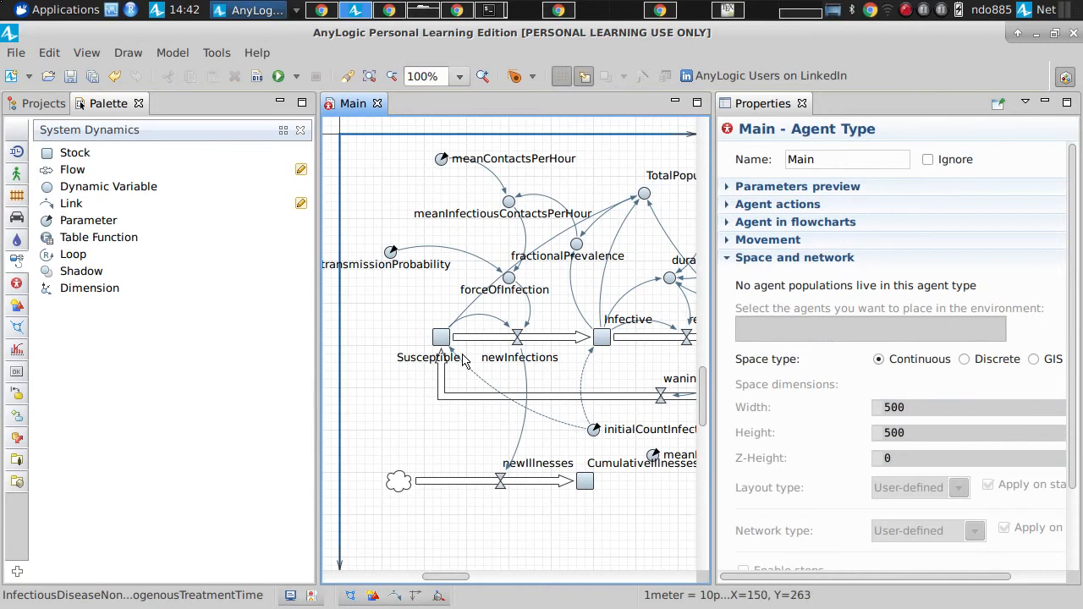
Step: Examine the dashed link into the Infective stock and highlight initialCountInfective in its initial value
{"action": "left_click", "coordinate": [601, 341]}
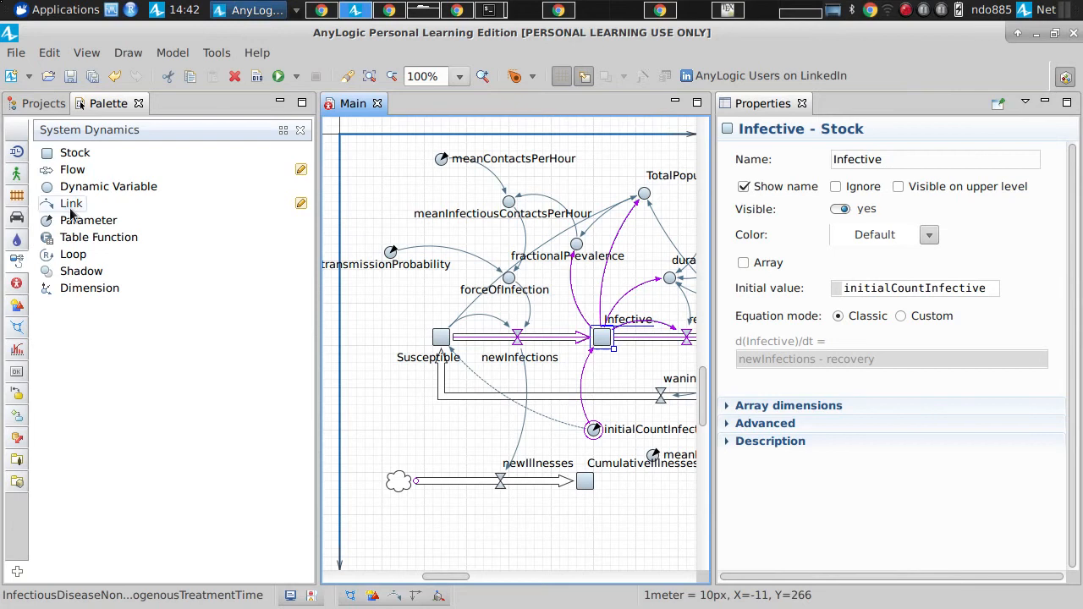
{"action": "left_click", "coordinate": [587, 373]}
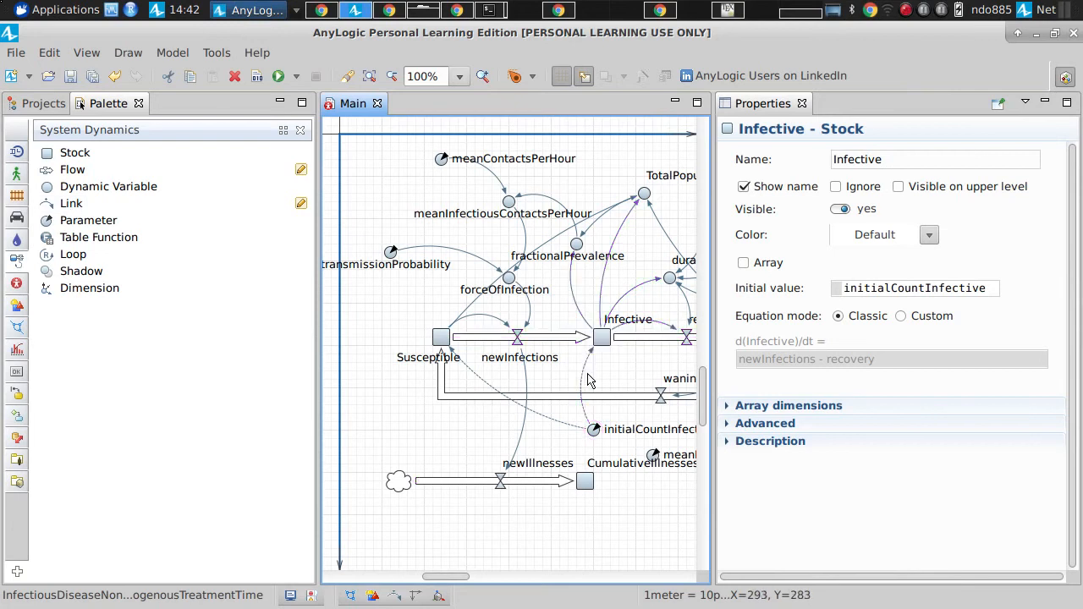
{"action": "left_click", "coordinate": [602, 340]}
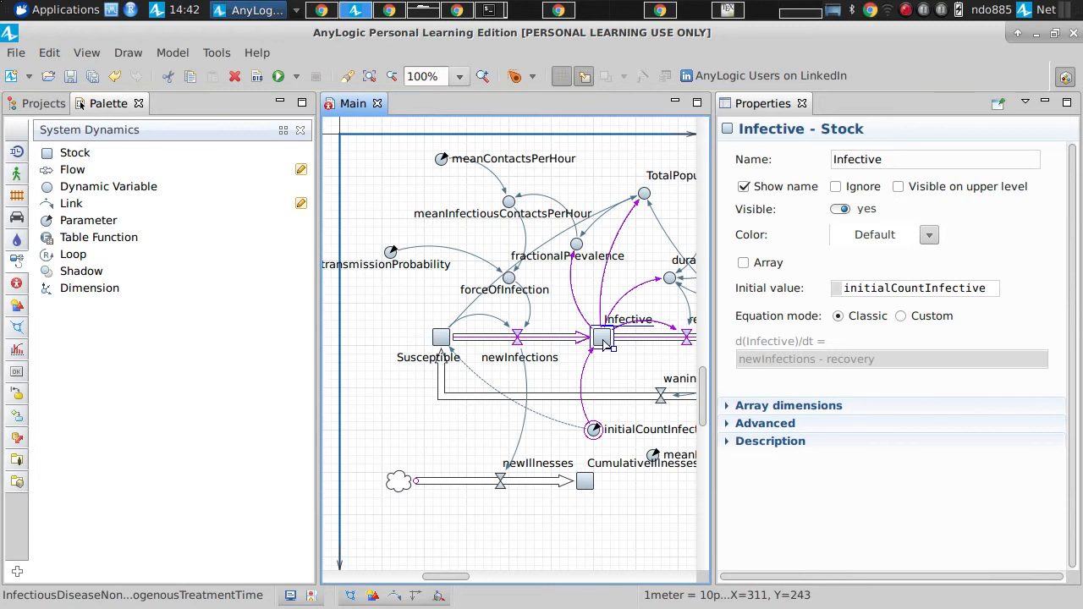
{"action": "left_click", "coordinate": [951, 287]}
{"action": "double_click", "coordinate": [951, 286]}
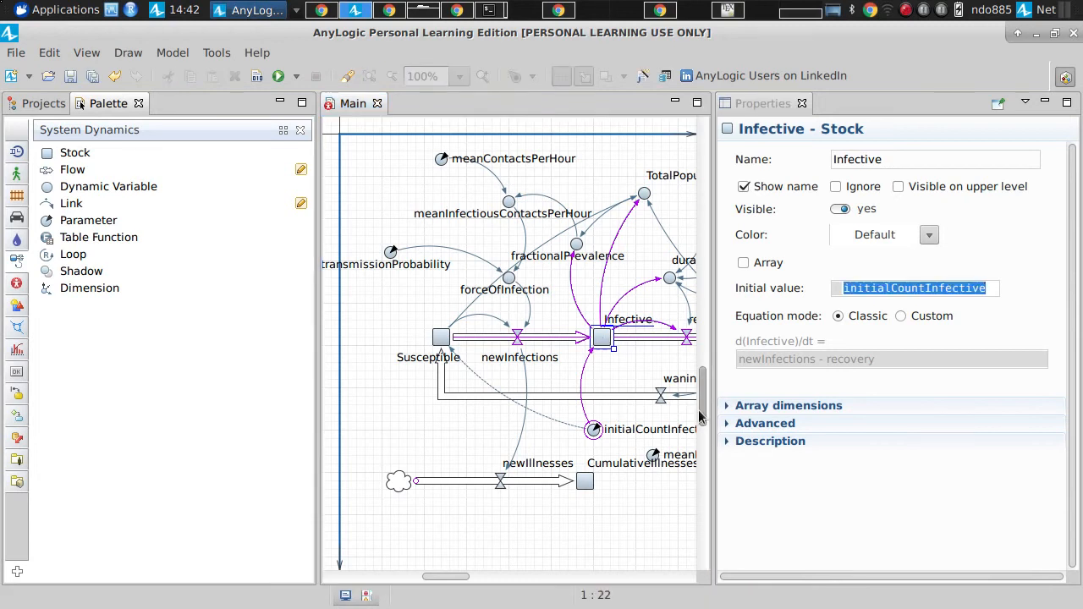
Step: Widen the model diagram to bring the Recovered stock into view, and show the project list again
{"action": "left_click_drag", "start_coordinate": [717, 419], "coordinate": [806, 414]}
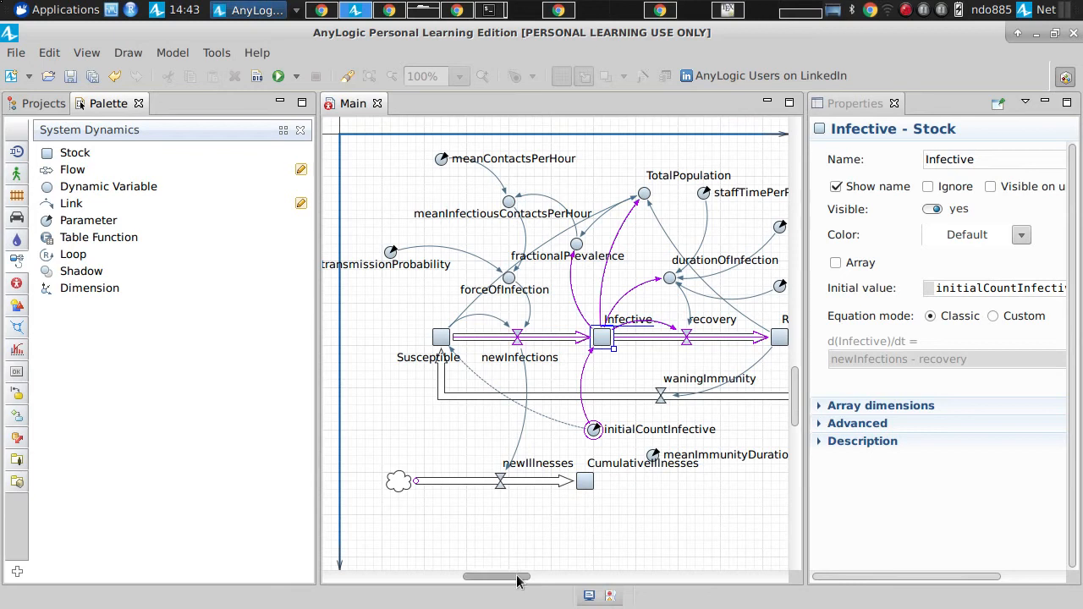
{"action": "mouse_move", "coordinate": [515, 578]}
{"action": "left_mouse_down"}
{"action": "mouse_move", "coordinate": [544, 580]}
{"action": "mouse_move", "coordinate": [532, 579]}
{"action": "left_mouse_up"}
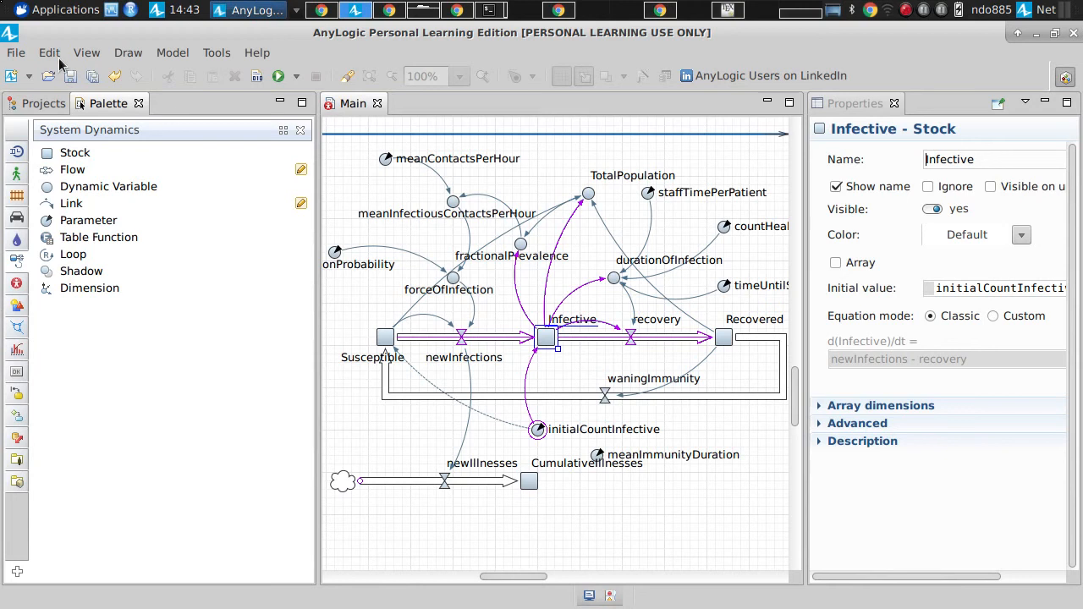
{"action": "left_click", "coordinate": [41, 105]}
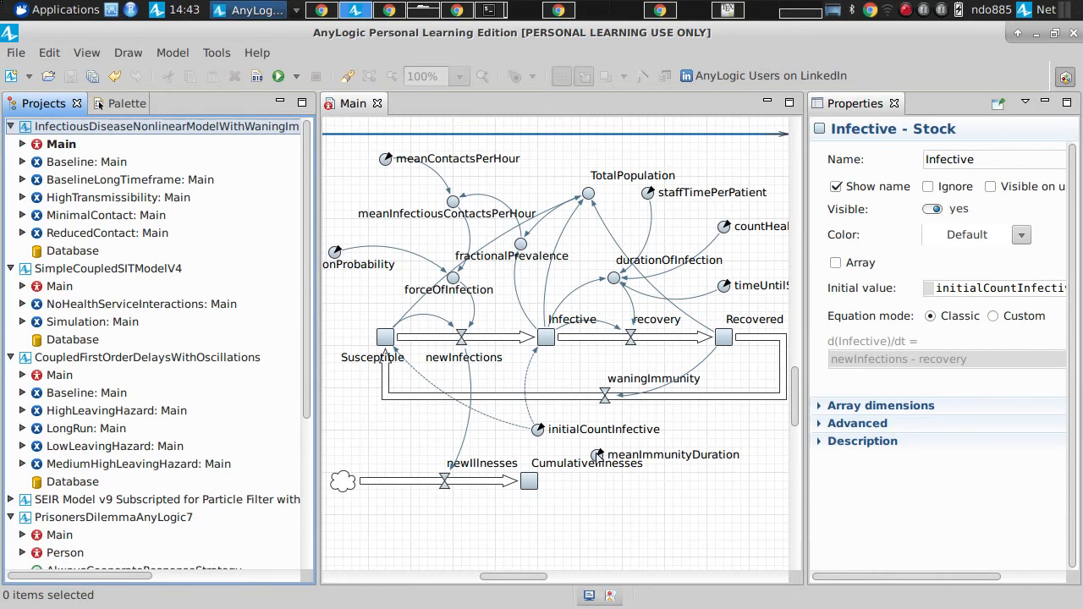
Step: Check the default value of meanImmunityDuration, and highlight initialCountInfective in the initial values of the Susceptible and Infective stocks
{"action": "left_click", "coordinate": [599, 457]}
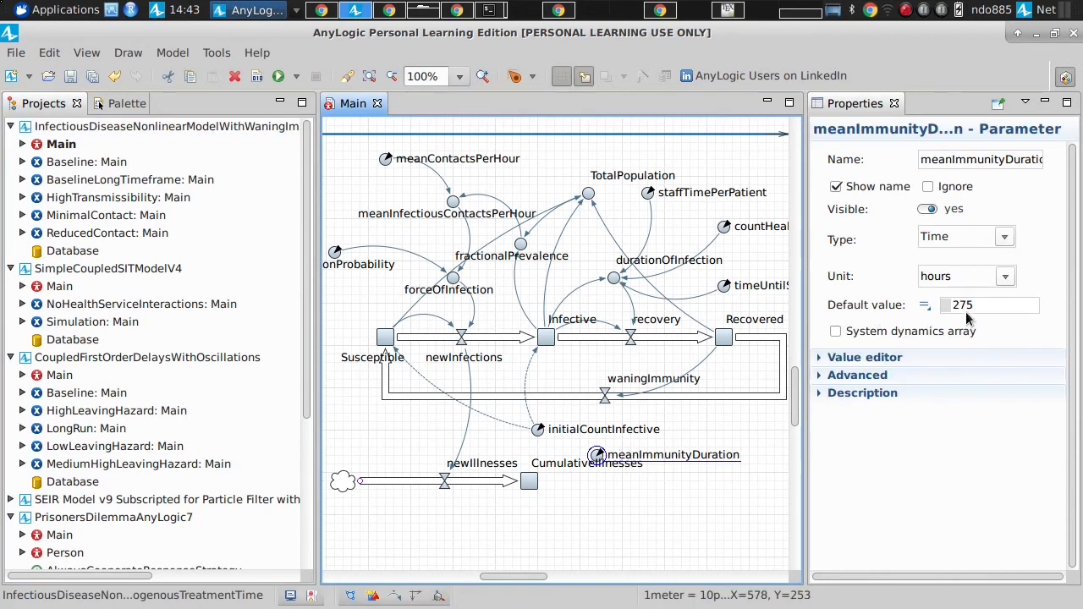
{"action": "left_click_drag", "start_coordinate": [982, 306], "coordinate": [923, 305]}
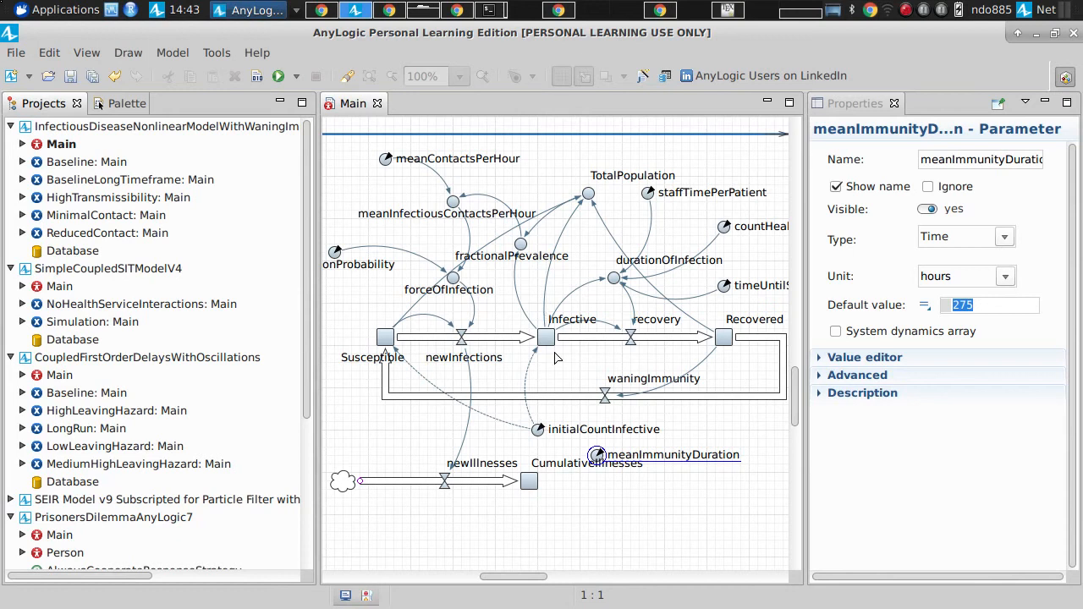
{"action": "left_click", "coordinate": [384, 337]}
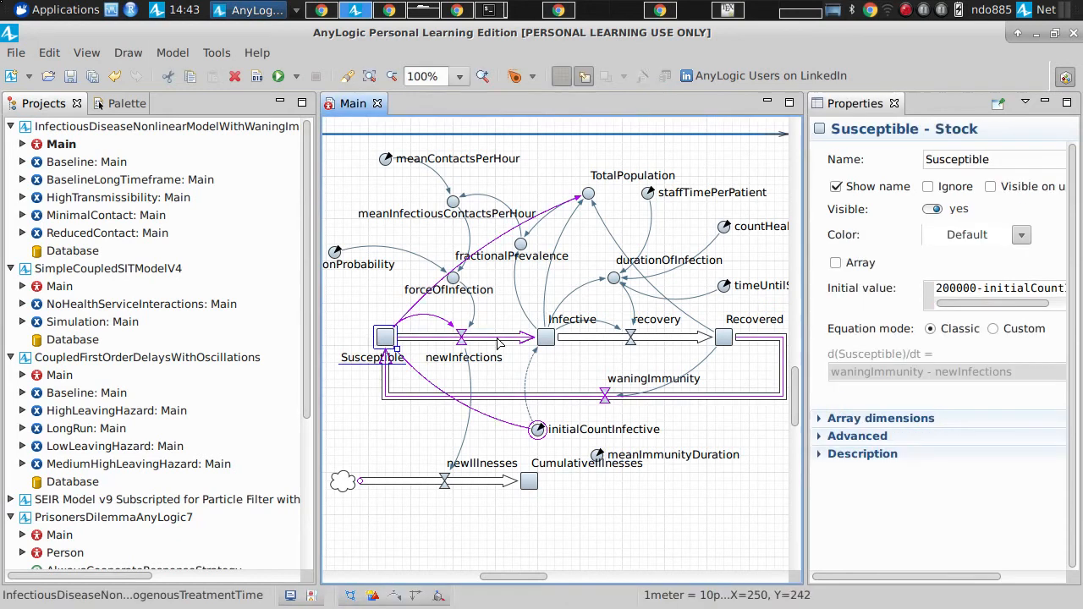
{"action": "double_click", "coordinate": [988, 287]}
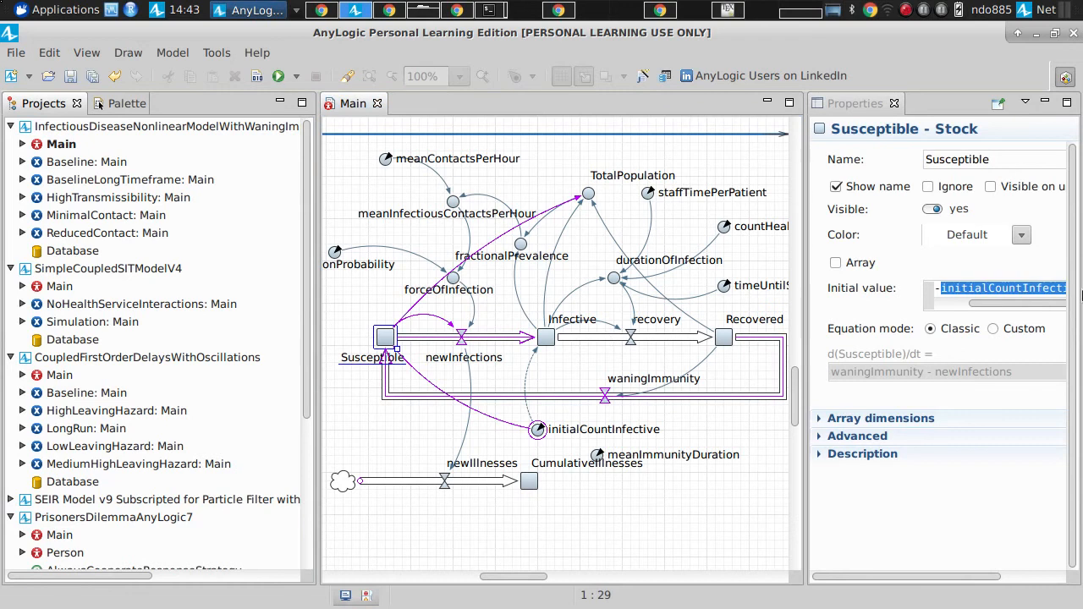
{"action": "left_click", "coordinate": [545, 340]}
{"action": "double_click", "coordinate": [1000, 288]}
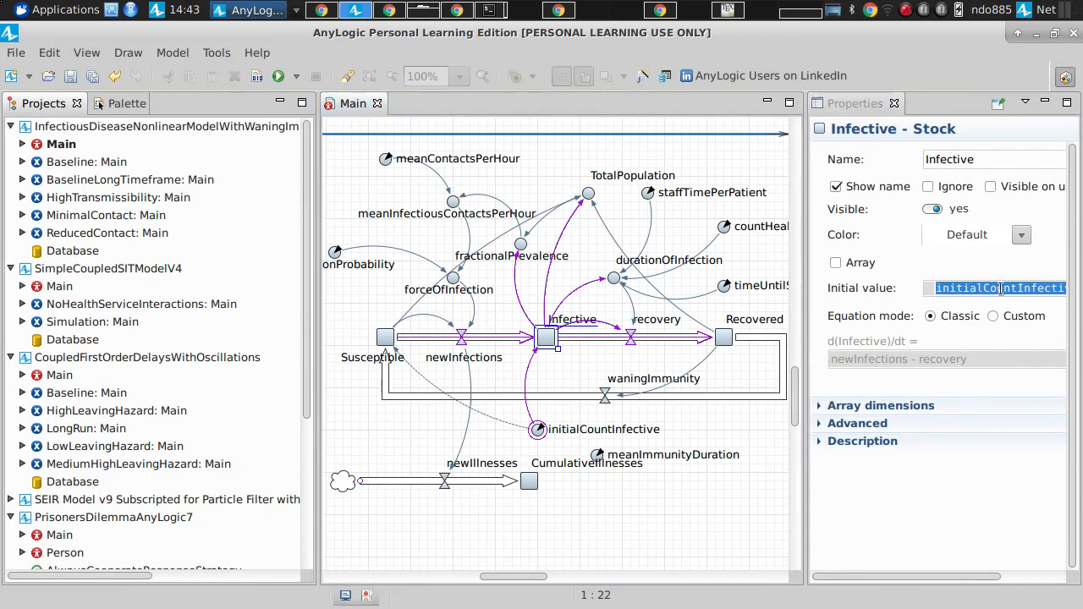
{"action": "left_click", "coordinate": [538, 432]}
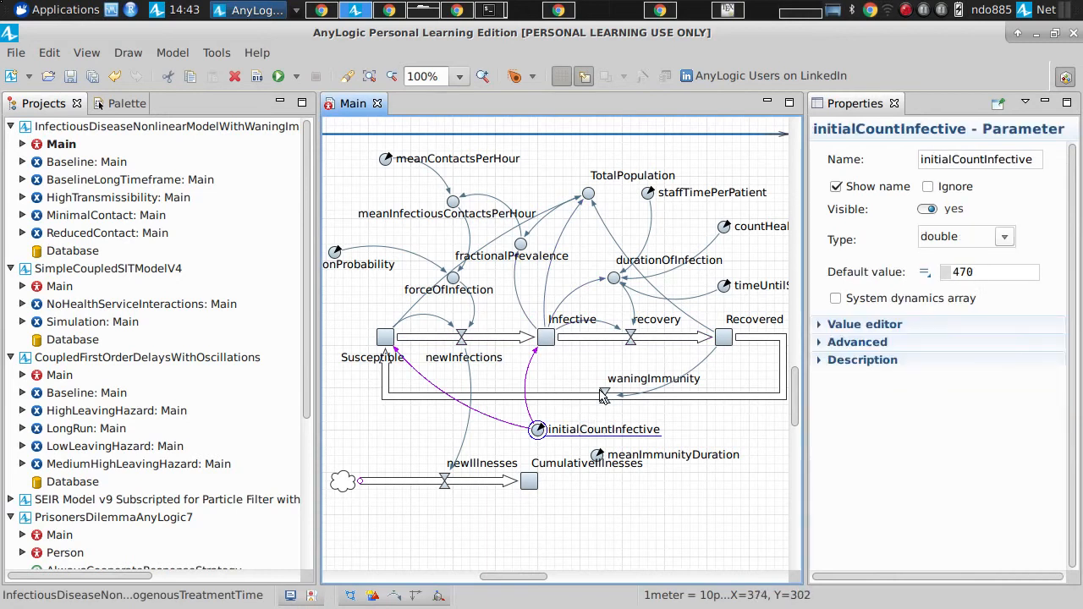
Step: Compare the default value of meanImmunityDuration with the Baseline experiment's parameters, and inspect its countHealthcareWorkers entry
{"action": "left_click", "coordinate": [597, 457]}
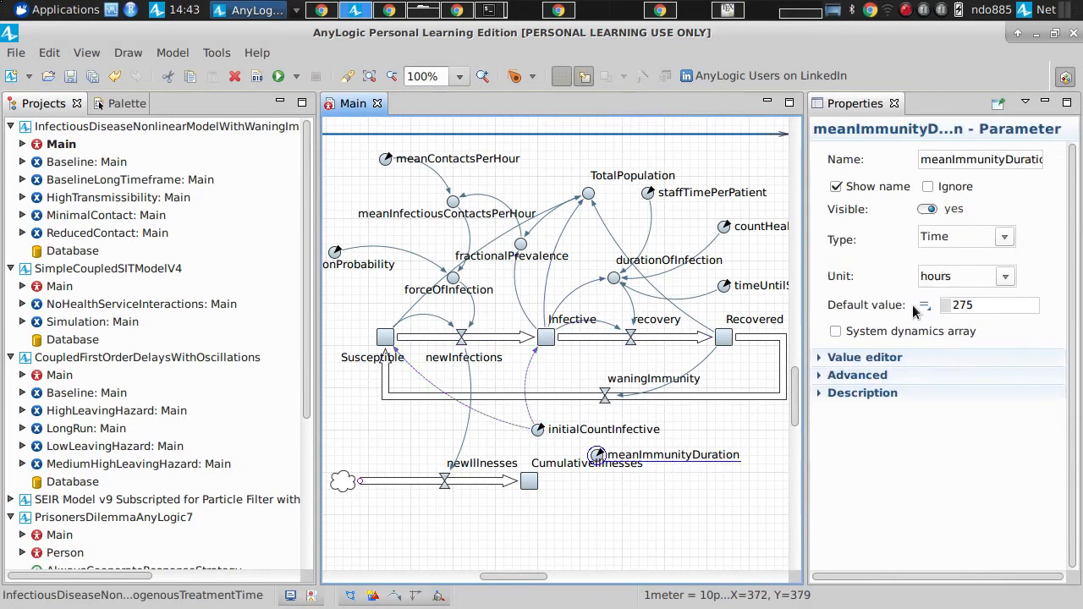
{"action": "left_click_drag", "start_coordinate": [974, 306], "coordinate": [955, 280]}
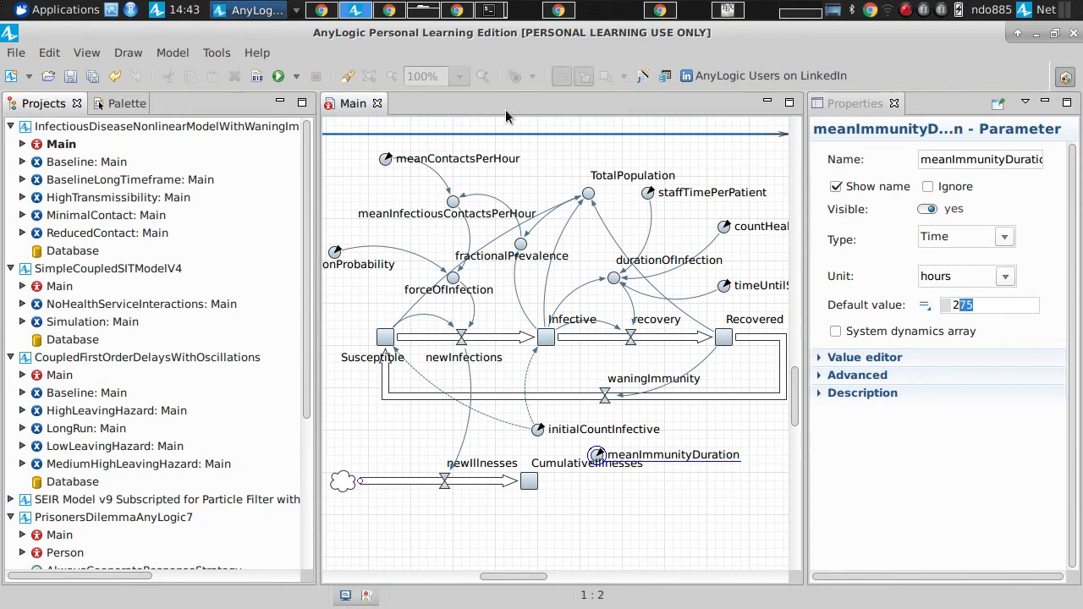
{"action": "left_click", "coordinate": [70, 163]}
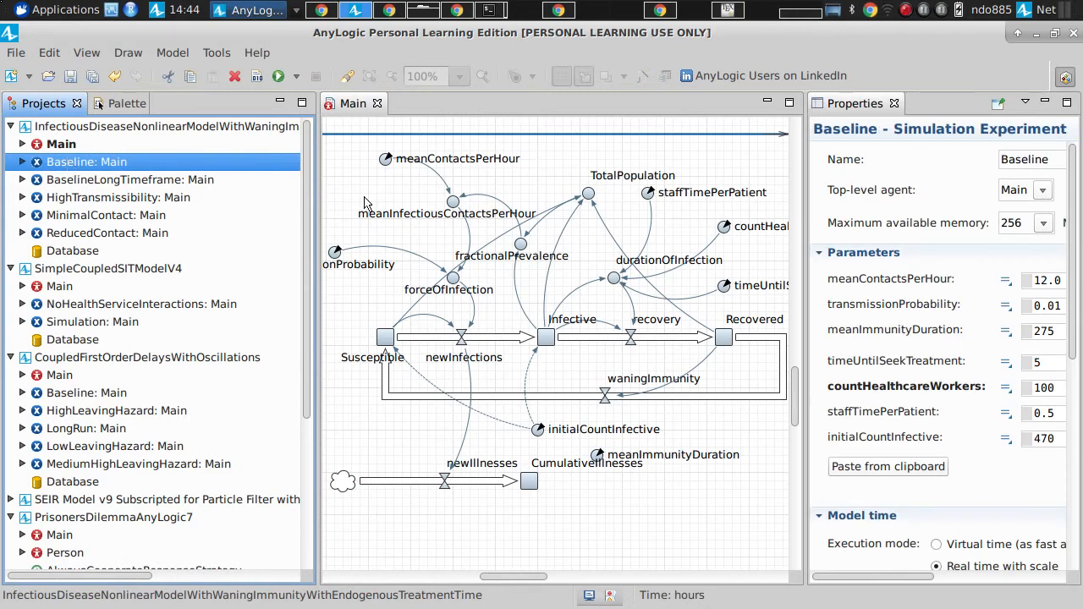
{"action": "left_click_drag", "start_coordinate": [1060, 386], "coordinate": [922, 389]}
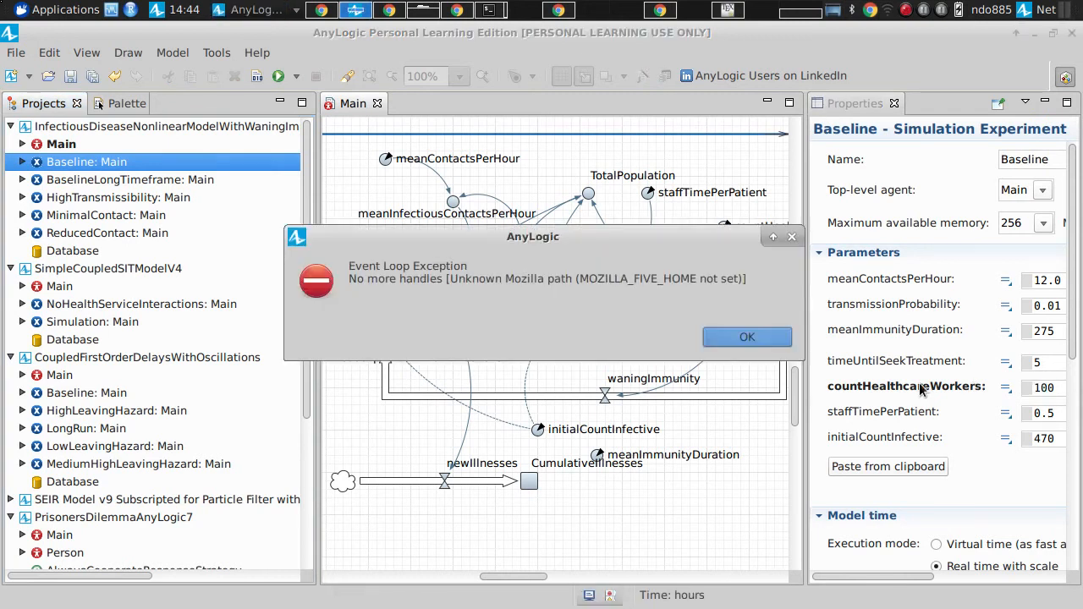
{"action": "key", "text": "Return"}
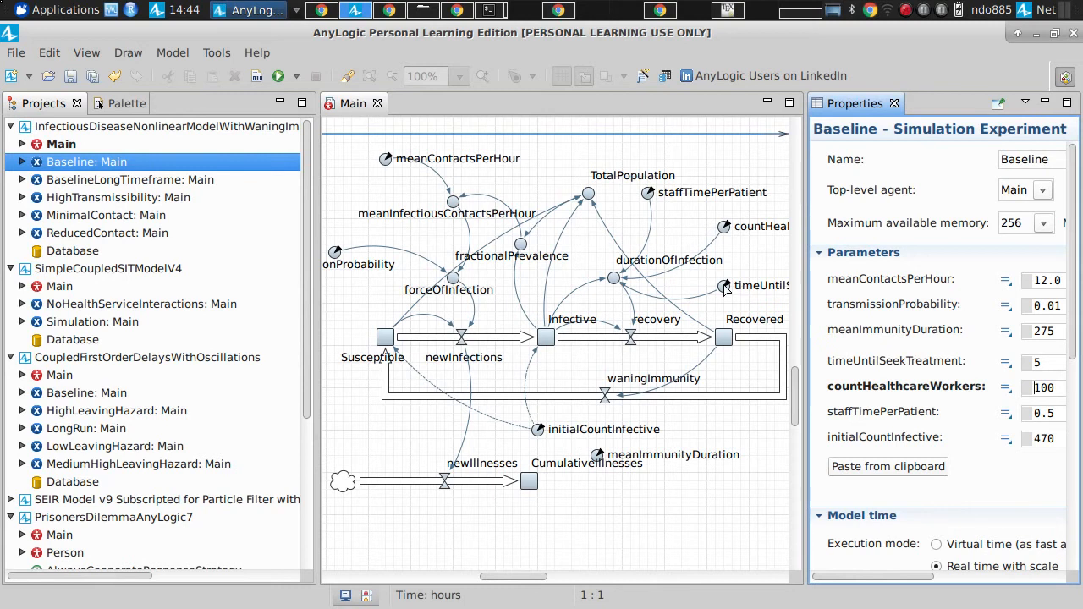
Step: Check the model default of countHealthcareWorkers and set that parameter to 30 in the Baseline experiment
{"action": "left_click", "coordinate": [724, 226]}
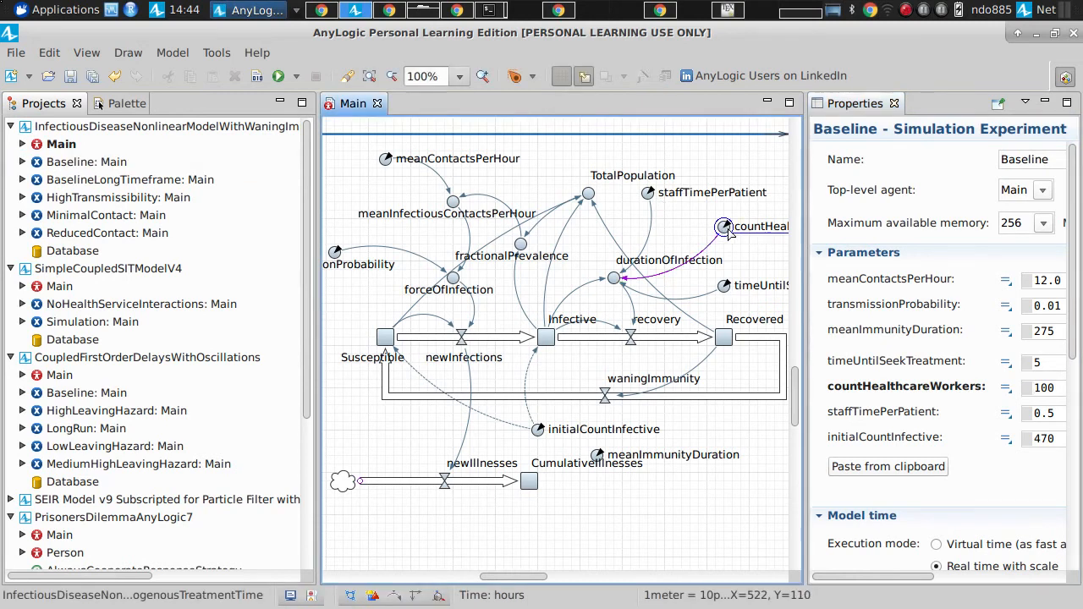
{"action": "left_click", "coordinate": [75, 160]}
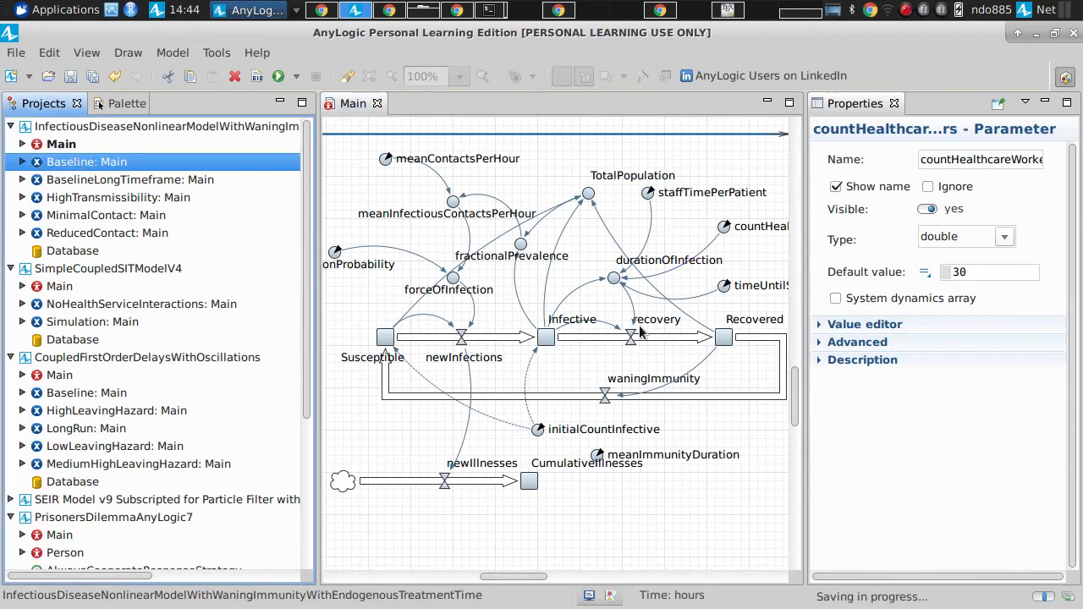
{"action": "left_click_drag", "start_coordinate": [1053, 392], "coordinate": [851, 358]}
{"action": "type", "text": "30"}
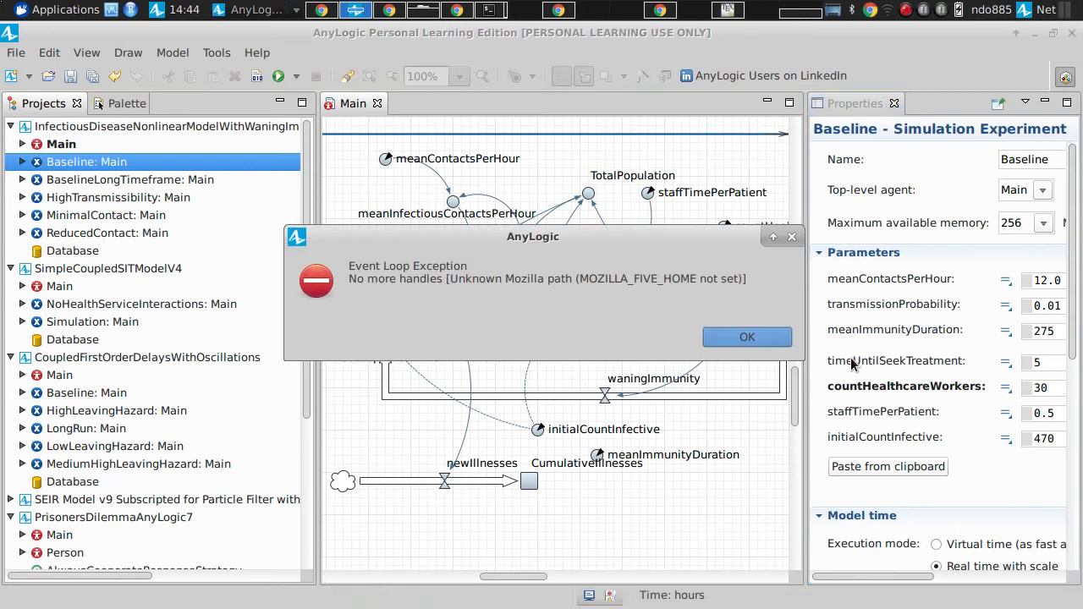
{"action": "key", "text": "Return"}
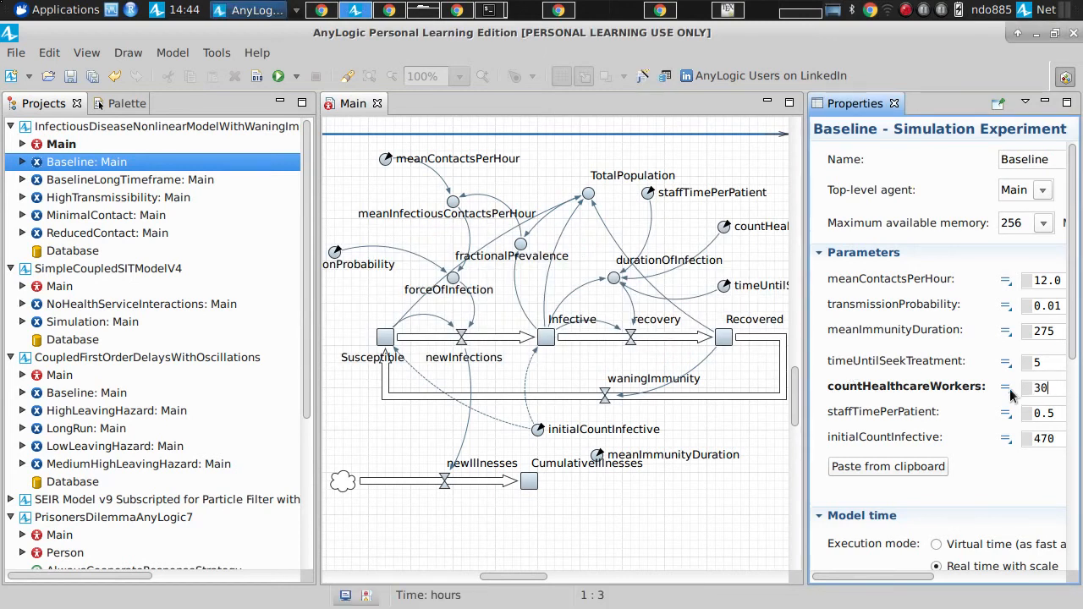
Step: Reload the Baseline experiment's properties to verify countHealthcareWorkers, and view the meanImmunityDuration parameter again
{"action": "left_click", "coordinate": [127, 180]}
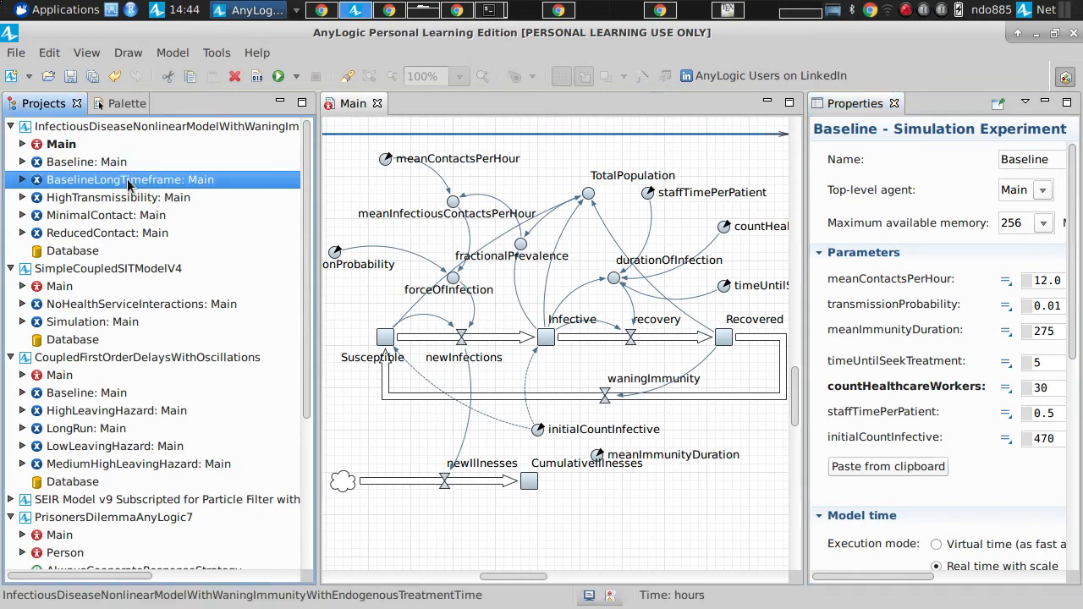
{"action": "left_click", "coordinate": [85, 162]}
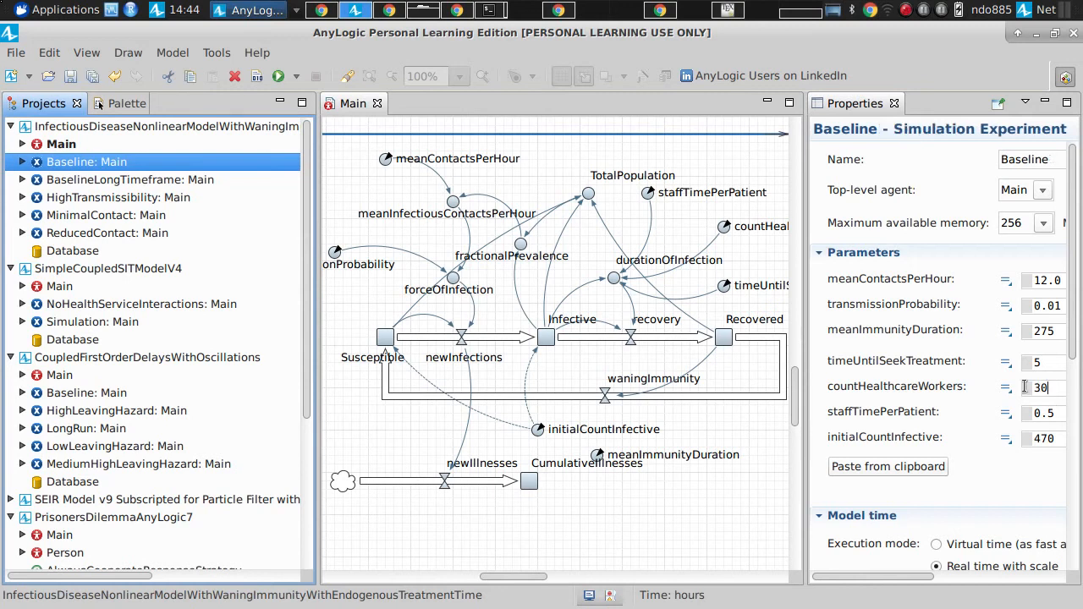
{"action": "left_click", "coordinate": [897, 386]}
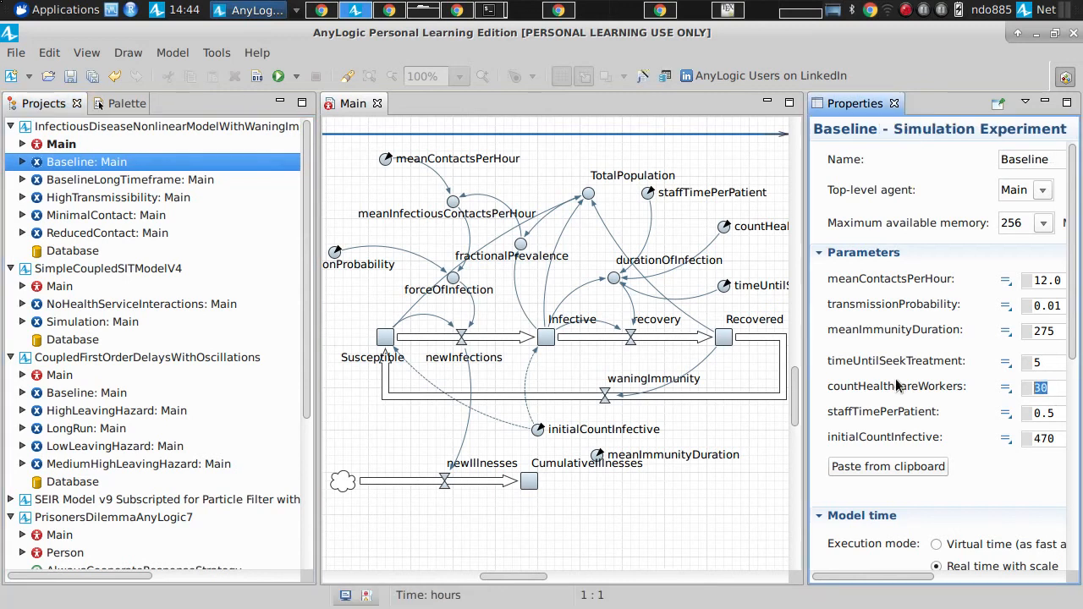
{"action": "left_click", "coordinate": [1030, 388]}
{"action": "left_click", "coordinate": [597, 455]}
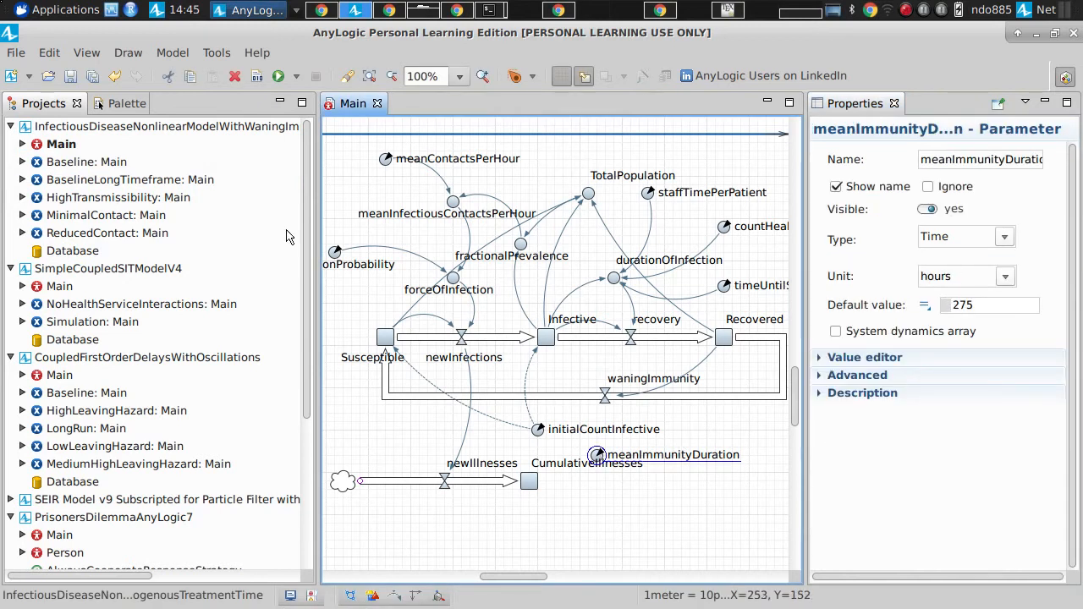
Step: Run the Baseline experiment at maximum speed and bring the time plot of the three stocks into view
{"action": "right_click", "coordinate": [76, 165]}
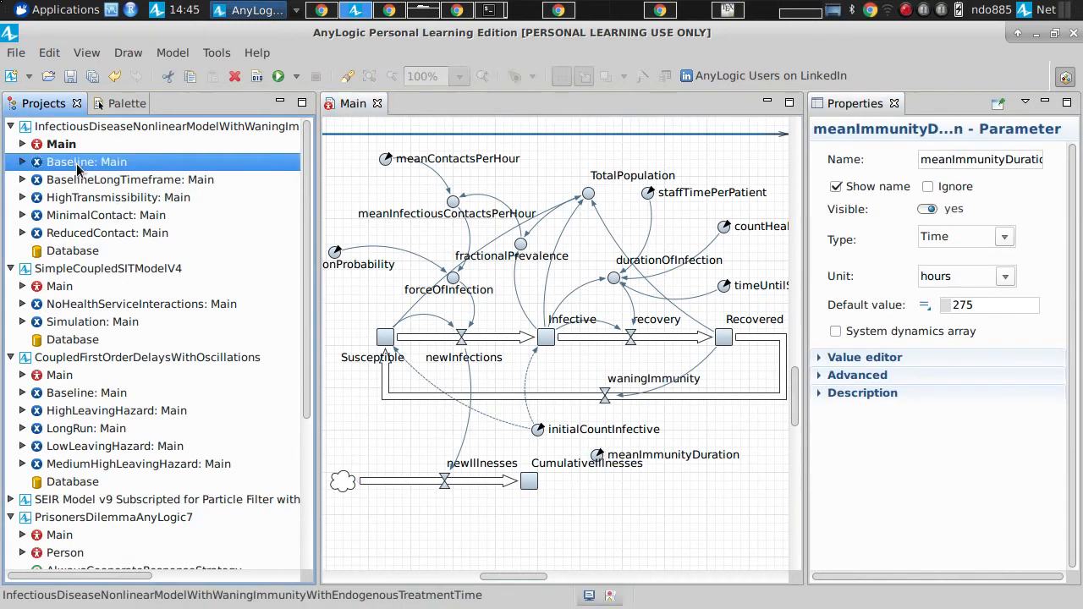
{"action": "left_click", "coordinate": [116, 392]}
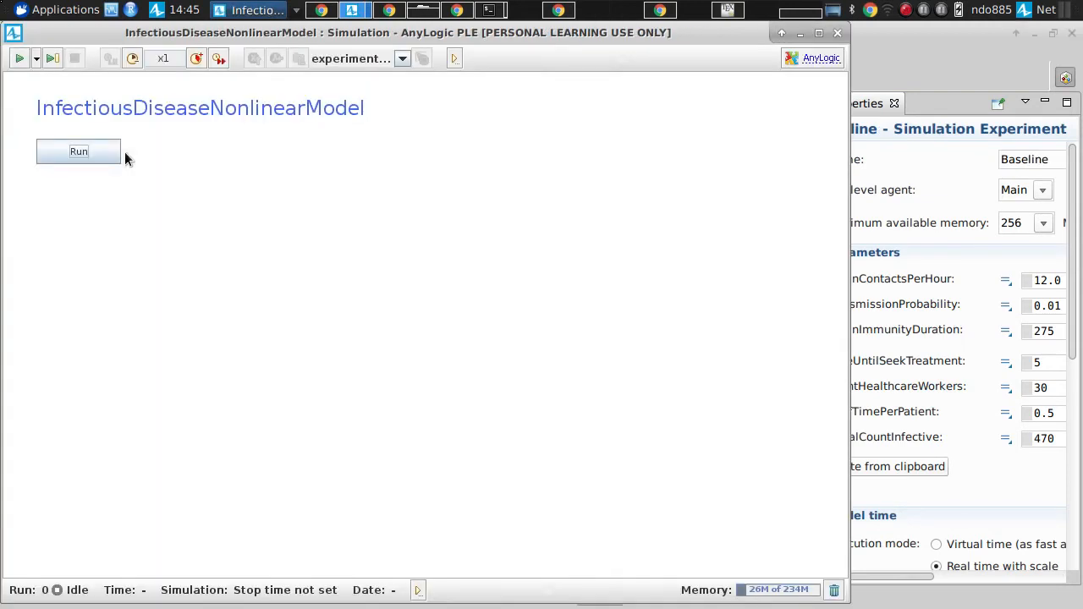
{"action": "left_click", "coordinate": [118, 153]}
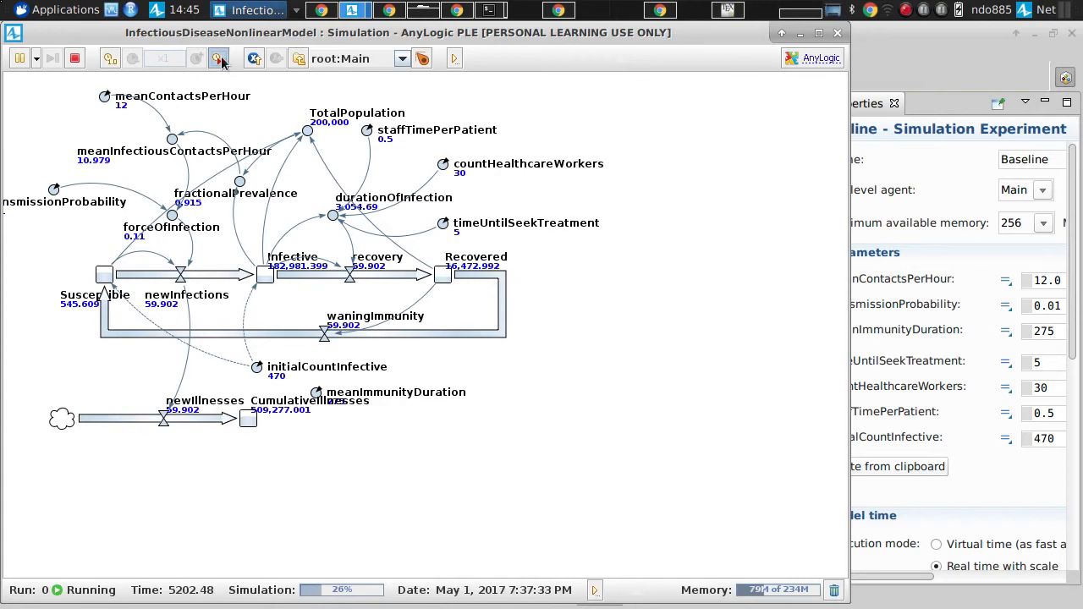
{"action": "scroll", "coordinate": [222, 359], "scroll_direction": "up", "scroll_amount": 5}
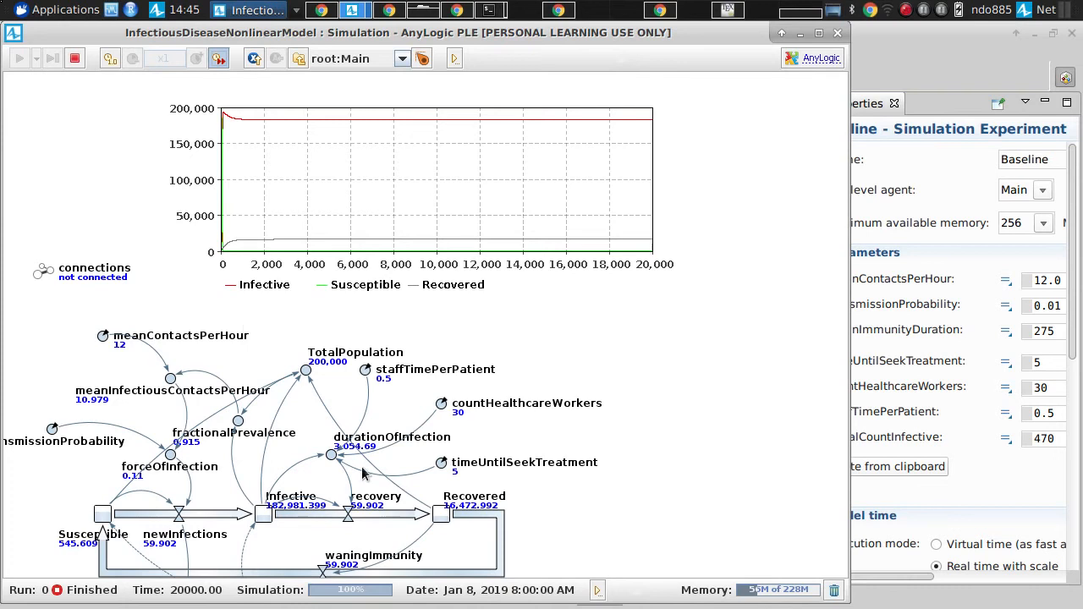
Step: Inspect durationOfInfection as a chart in the finished run, and close both the chart and the simulation window
{"action": "left_click", "coordinate": [330, 455]}
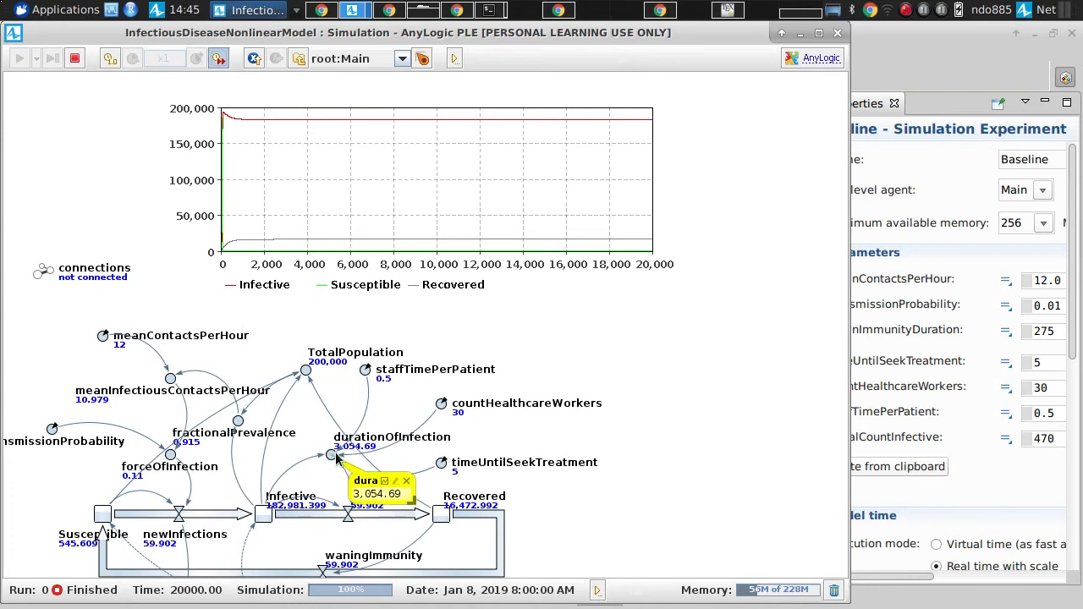
{"action": "left_click", "coordinate": [384, 480]}
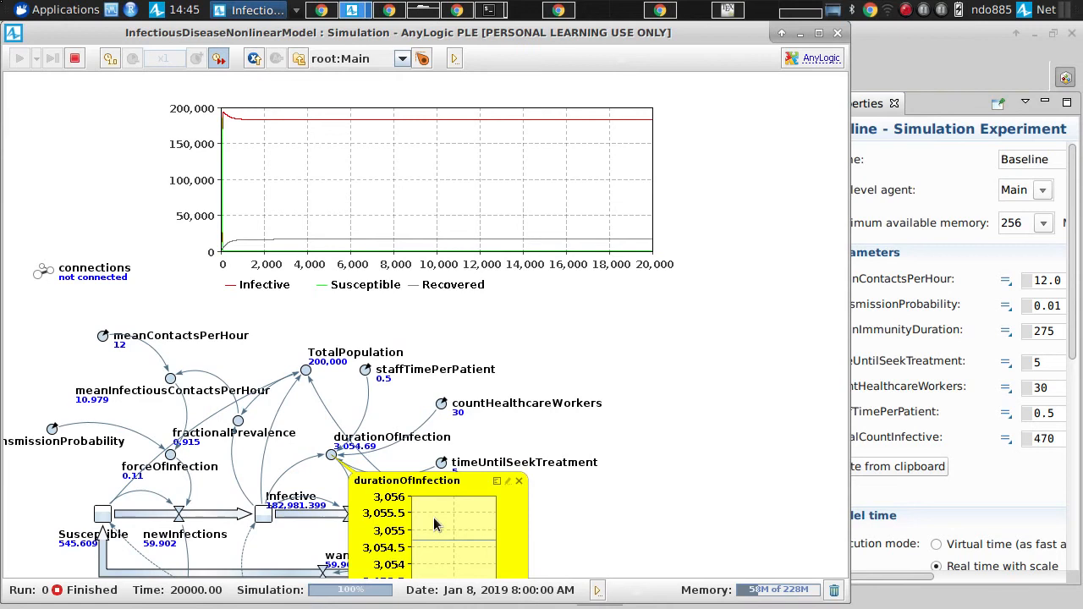
{"action": "left_click", "coordinate": [518, 480]}
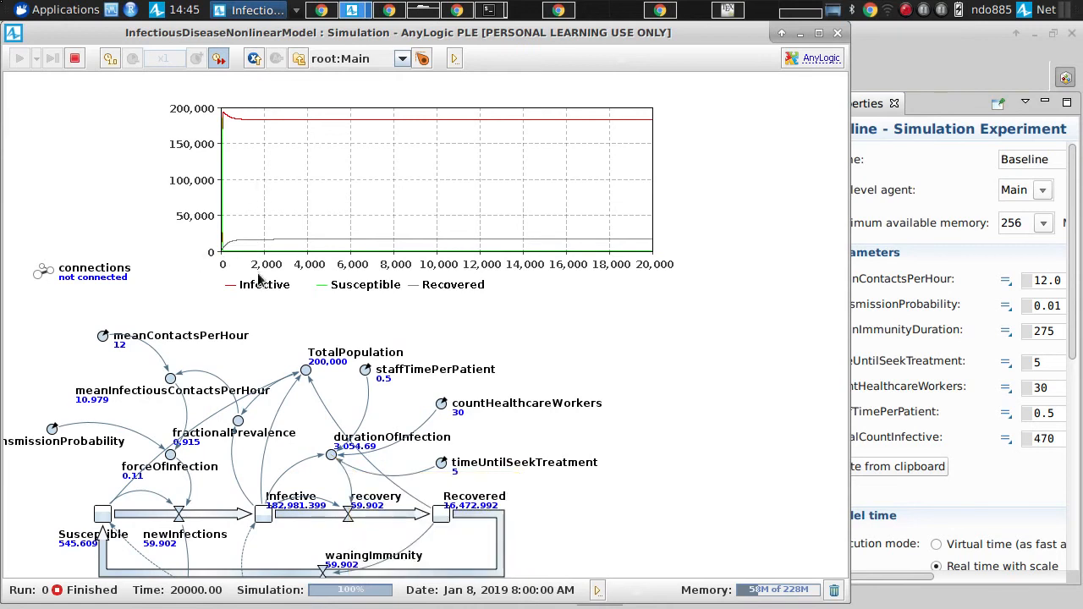
{"action": "left_click", "coordinate": [839, 34]}
Step: Rerun the Baseline experiment and open an enlarged live chart of durationOfInfection while the simulation is running
{"action": "right_click", "coordinate": [70, 161]}
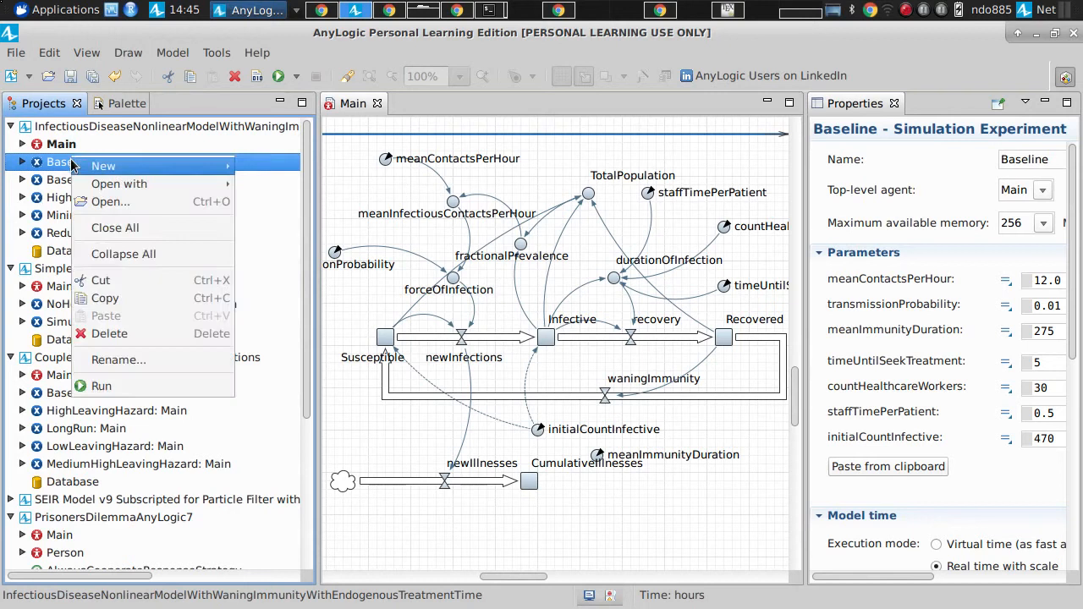
{"action": "left_click", "coordinate": [101, 386]}
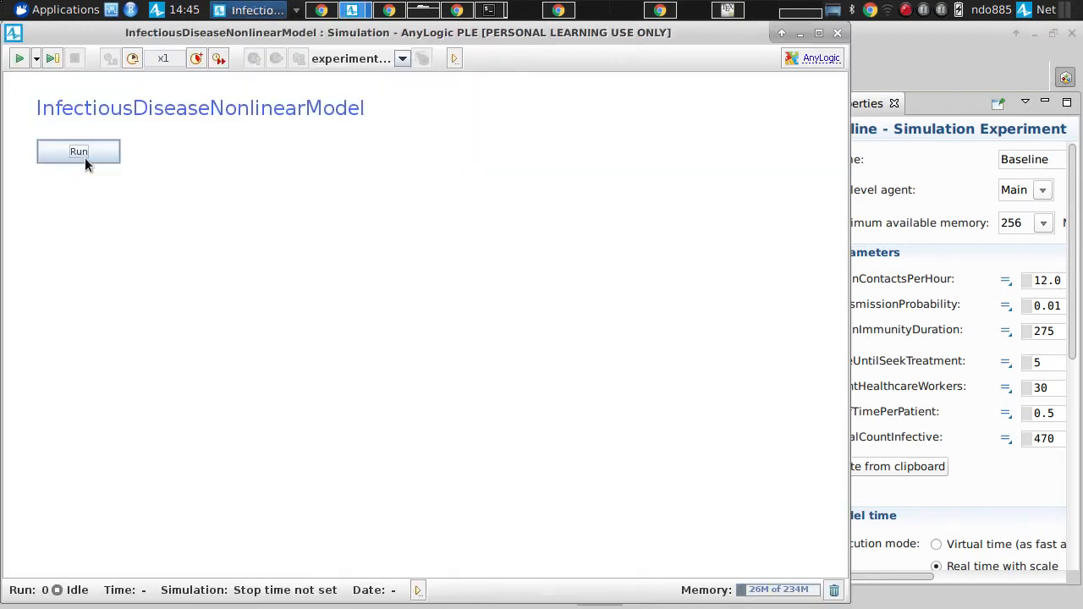
{"action": "left_click", "coordinate": [80, 151]}
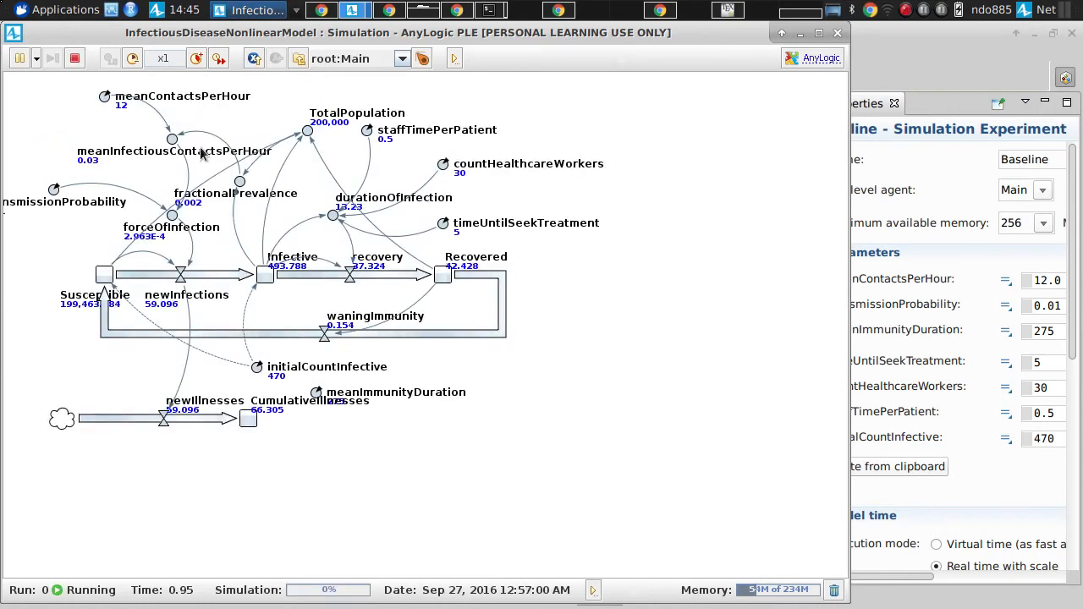
{"action": "left_click", "coordinate": [333, 214]}
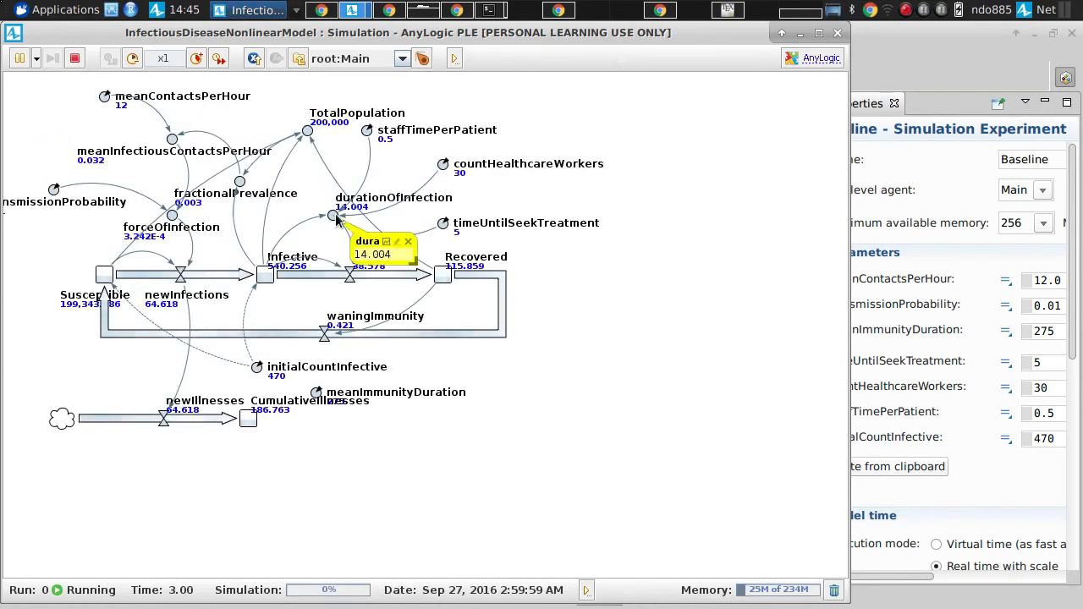
{"action": "left_click", "coordinate": [385, 242]}
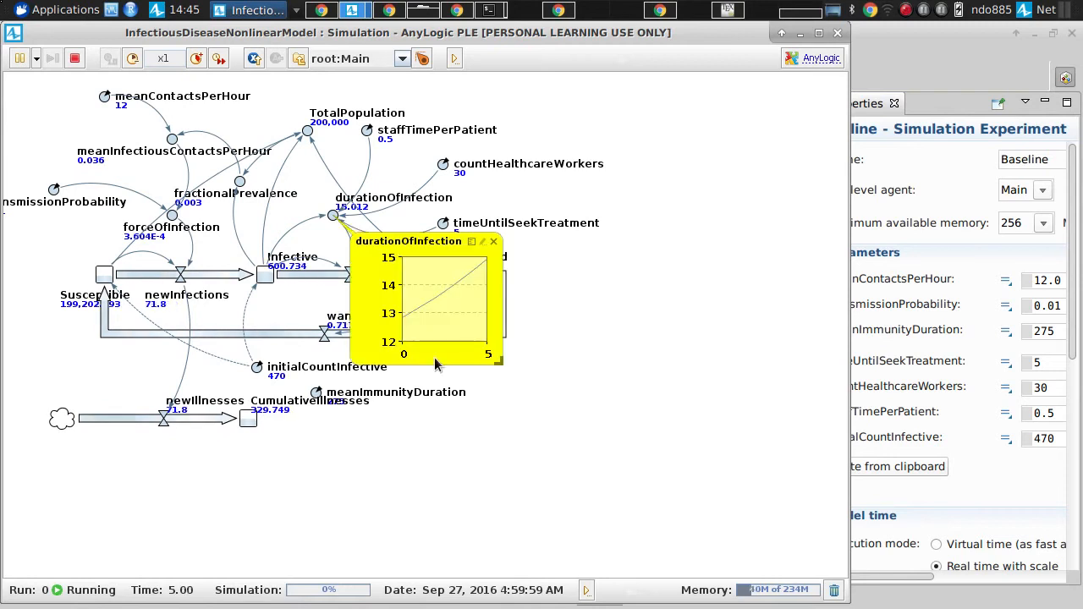
{"action": "left_click_drag", "start_coordinate": [498, 360], "coordinate": [755, 484]}
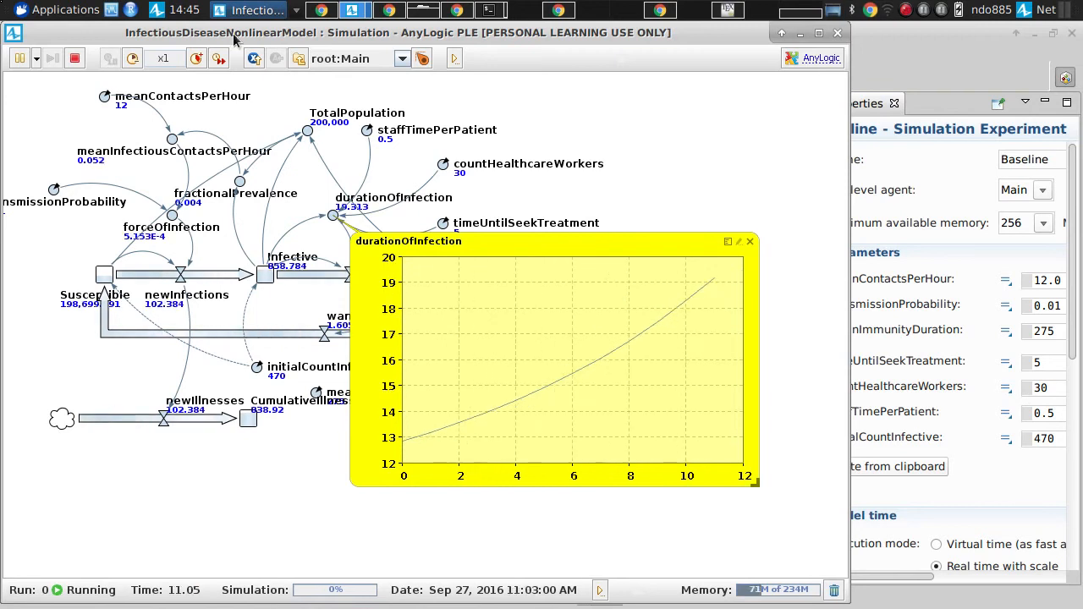
Step: Speed the running simulation up to x5 and pause it at about time 55
{"action": "left_click", "coordinate": [220, 59]}
{"action": "left_click", "coordinate": [219, 58]}
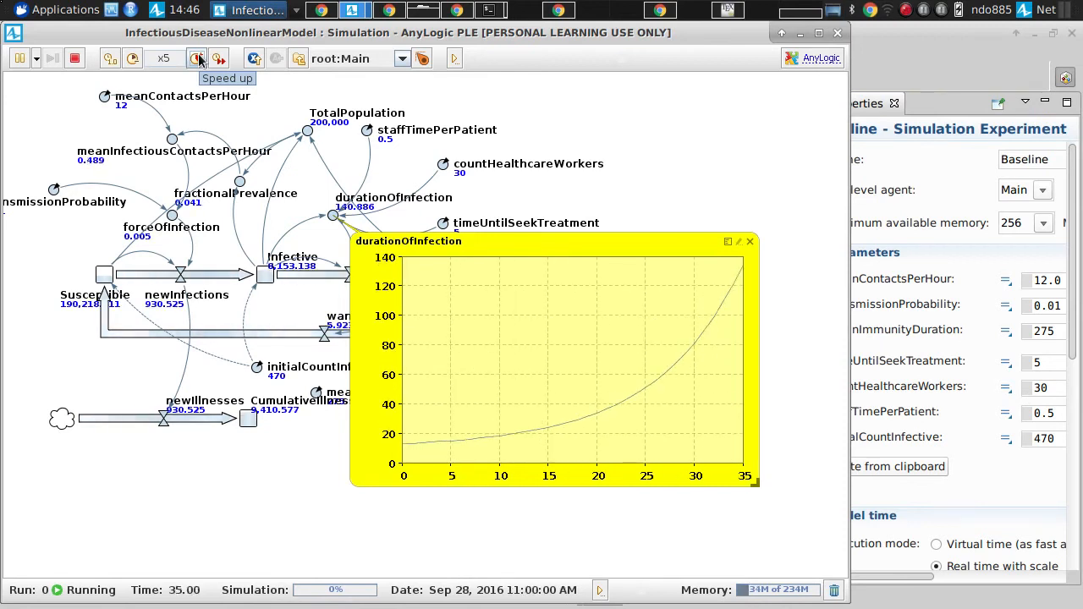
{"action": "left_click", "coordinate": [22, 57]}
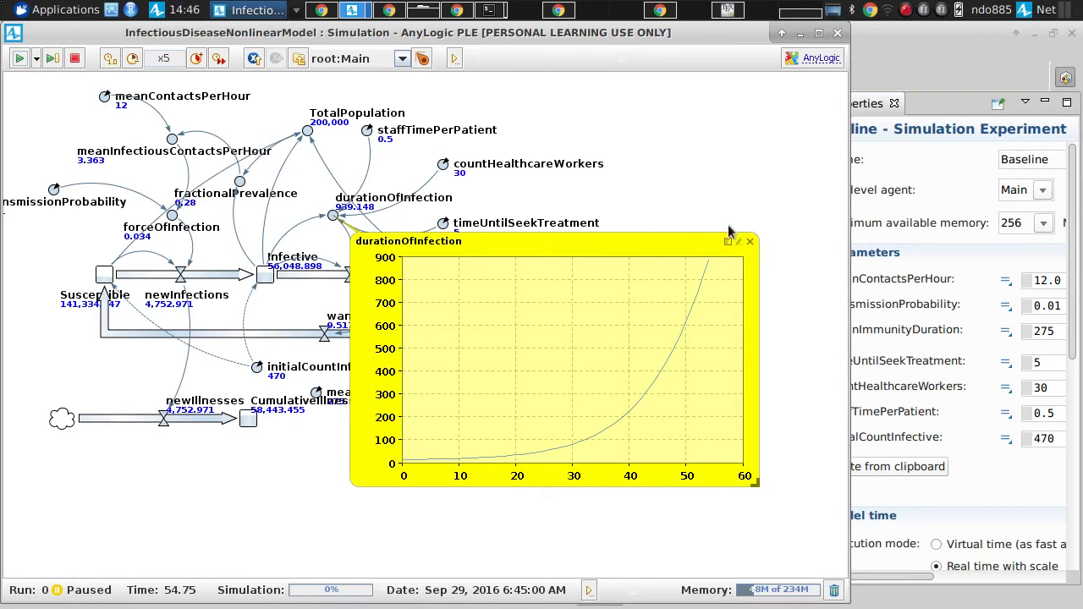
Step: Advance the paused simulation in short bursts, pausing at about times 61 and 66 to follow durationOfInfection, and leave it running
{"action": "left_click", "coordinate": [22, 60]}
{"action": "left_click", "coordinate": [22, 60]}
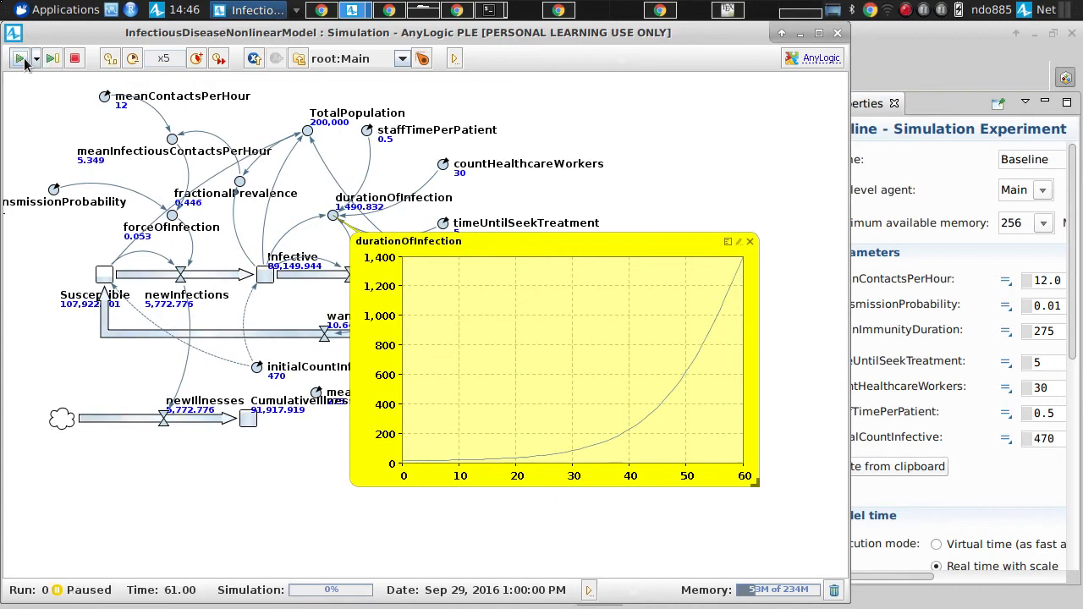
{"action": "left_click", "coordinate": [23, 60]}
{"action": "left_click", "coordinate": [23, 60]}
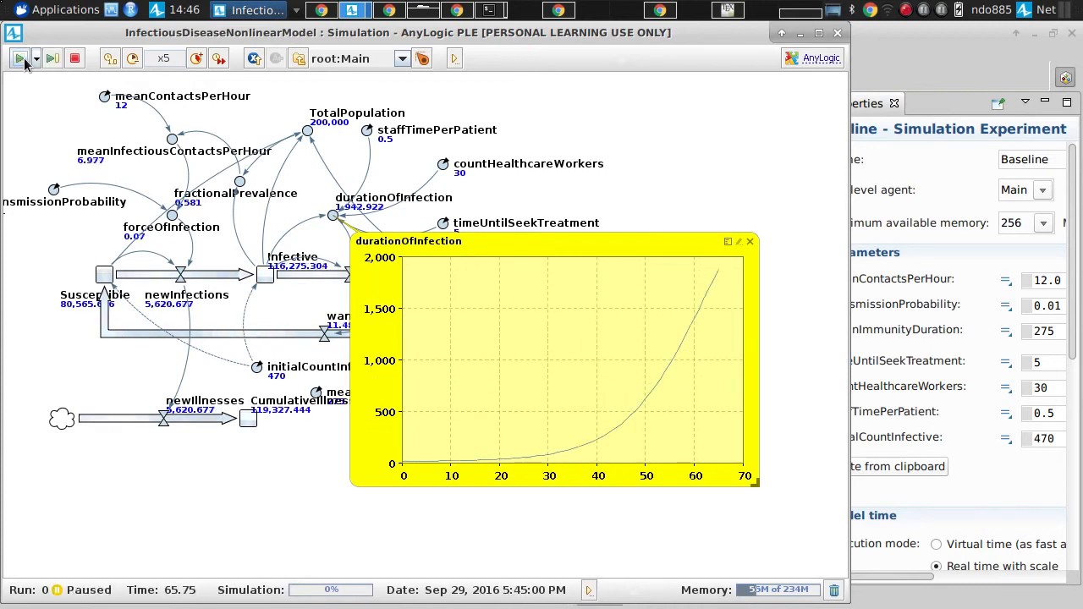
{"action": "left_click", "coordinate": [23, 60]}
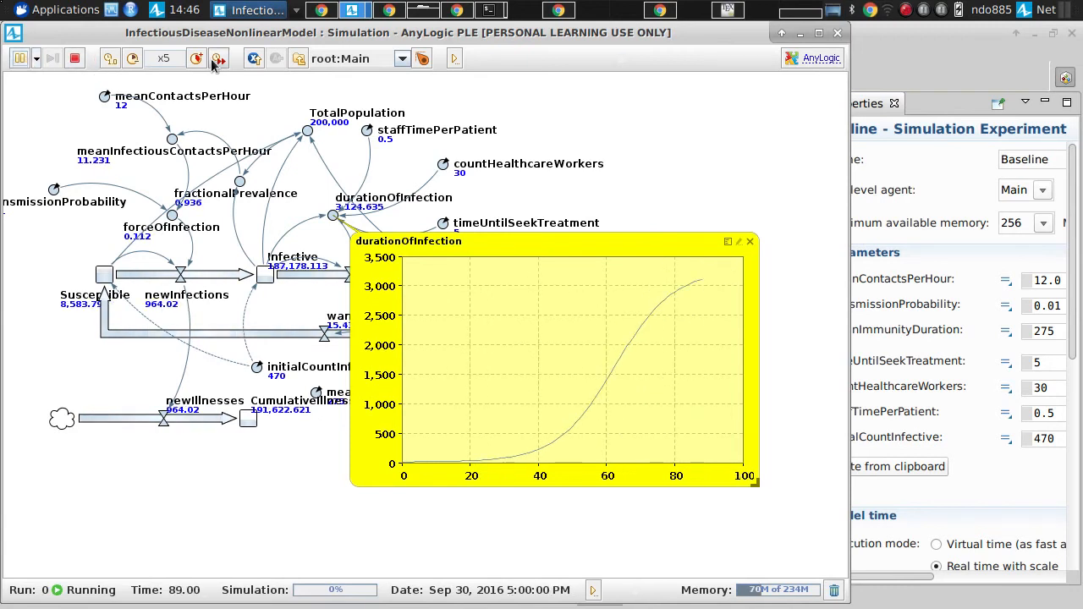
Step: Raise the running simulation's speed to x25 and x500, and complete the run at maximum speed
{"action": "left_click", "coordinate": [197, 60]}
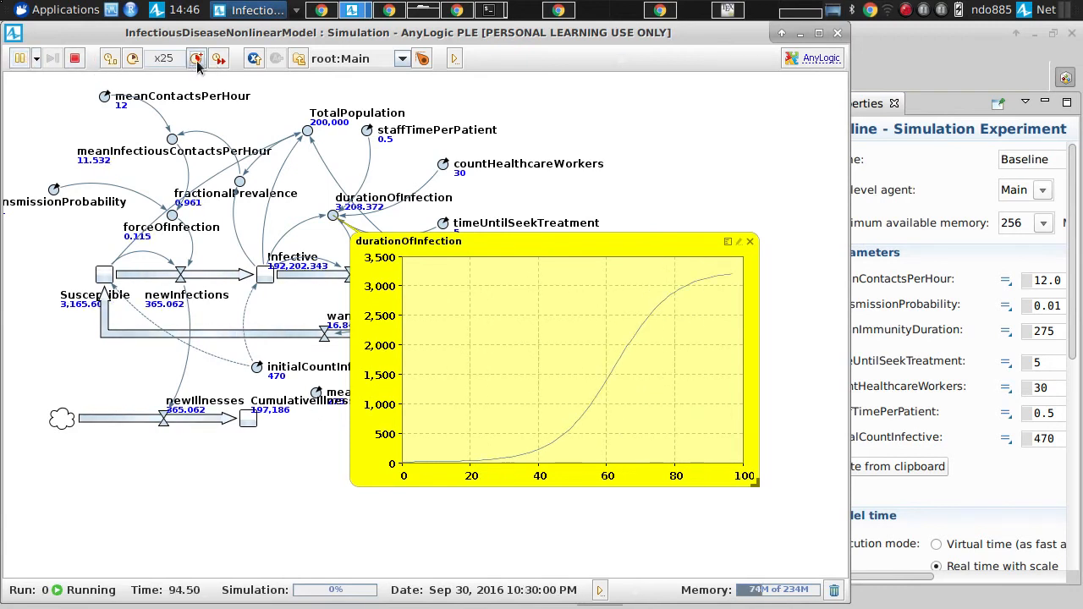
{"action": "left_click", "coordinate": [196, 60]}
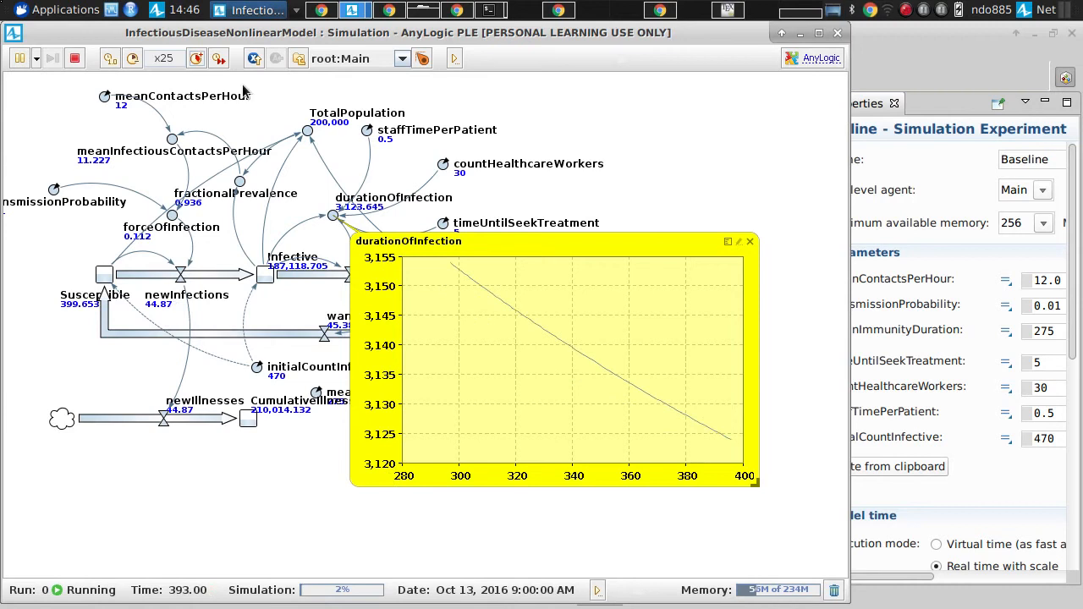
{"action": "left_click", "coordinate": [196, 58]}
{"action": "left_click", "coordinate": [196, 59]}
{"action": "left_click", "coordinate": [196, 58]}
{"action": "left_click", "coordinate": [196, 58]}
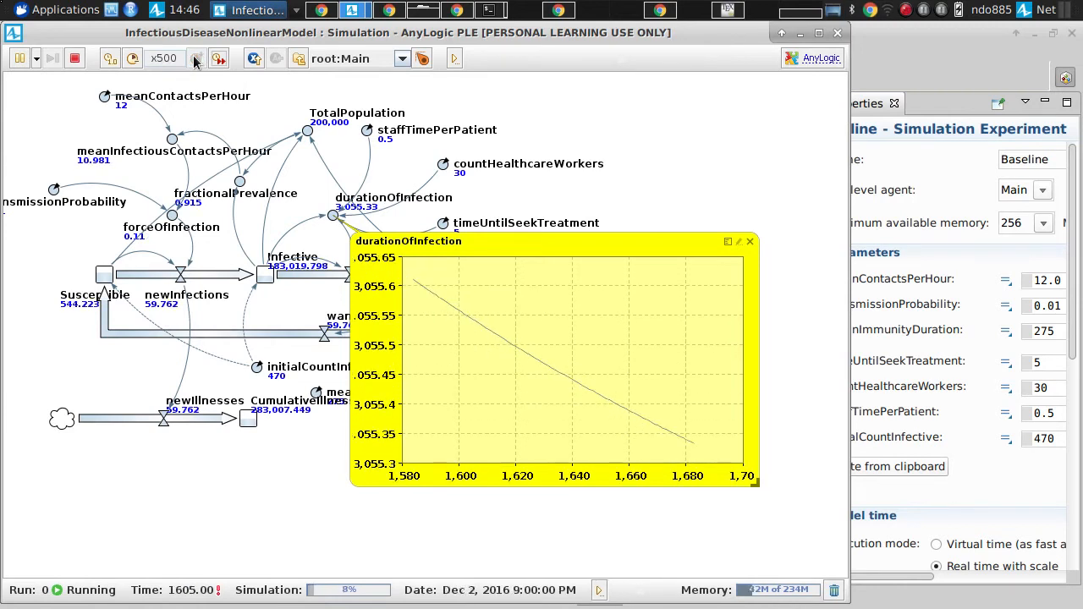
{"action": "left_click", "coordinate": [219, 59]}
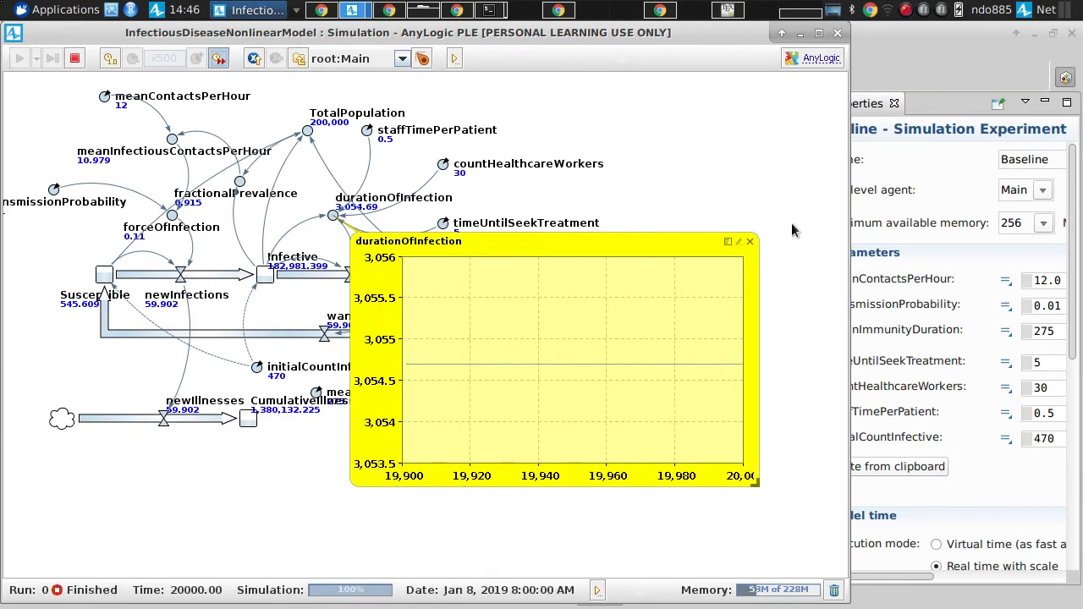
Step: Dismiss the durationOfInfection chart to examine the time plot of the three stocks, and close the simulation window
{"action": "left_click", "coordinate": [749, 243]}
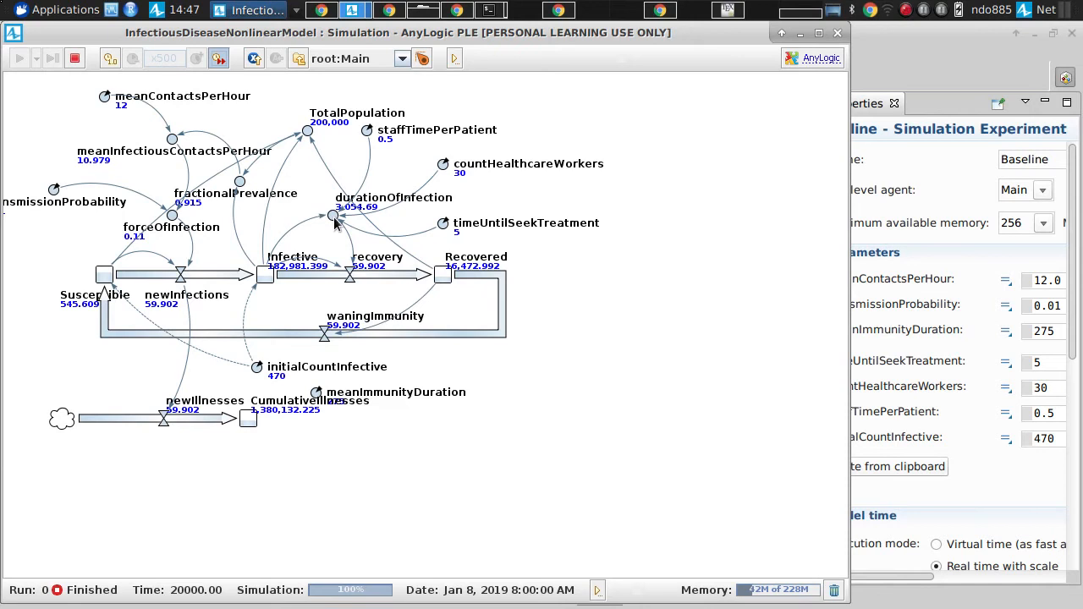
{"action": "scroll", "coordinate": [328, 188], "scroll_direction": "up", "scroll_amount": 5}
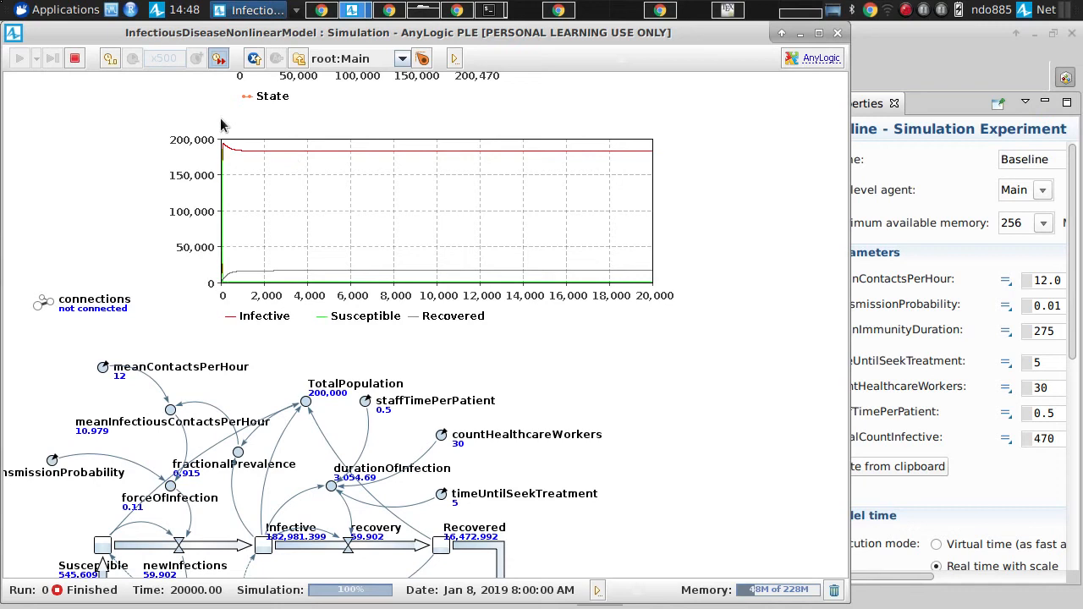
{"action": "left_click", "coordinate": [838, 33]}
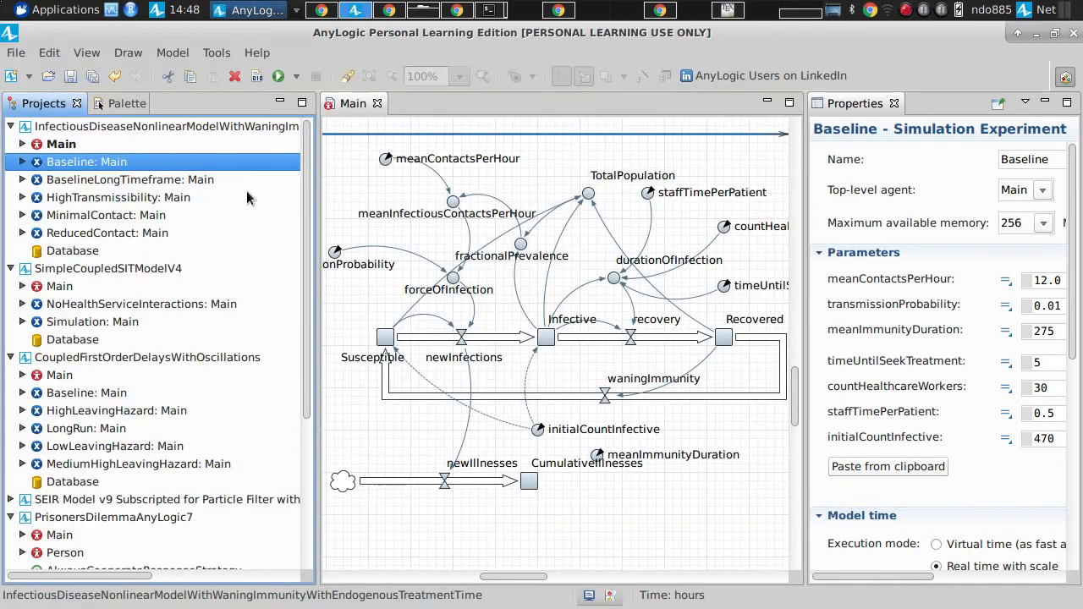
Step: Duplicate the Baseline experiment within the infectious disease model and rename the copy Initially45HCW
{"action": "right_click", "coordinate": [98, 163]}
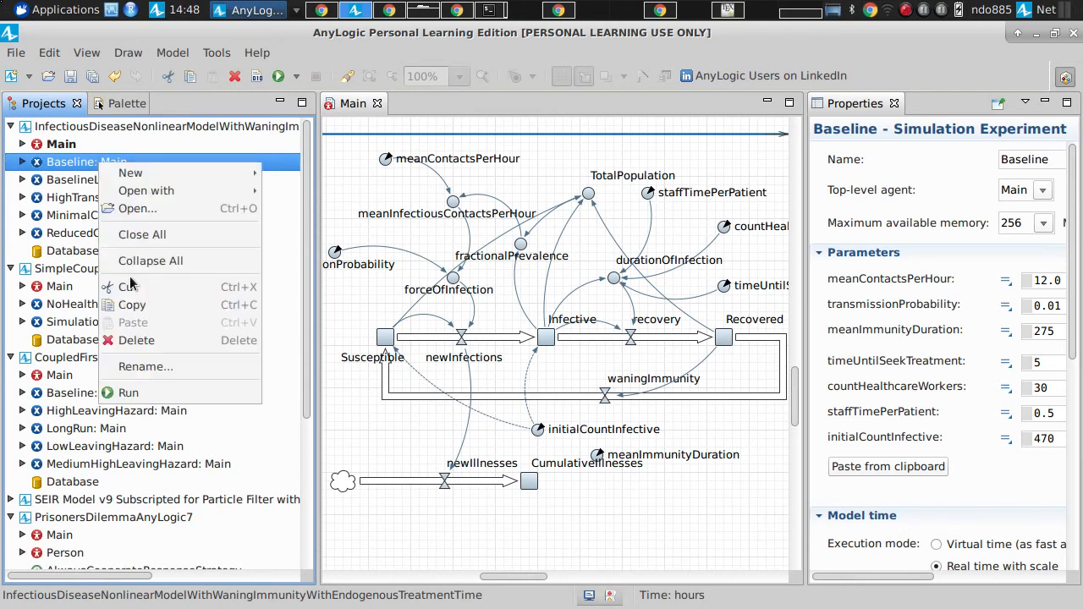
{"action": "left_click", "coordinate": [131, 306]}
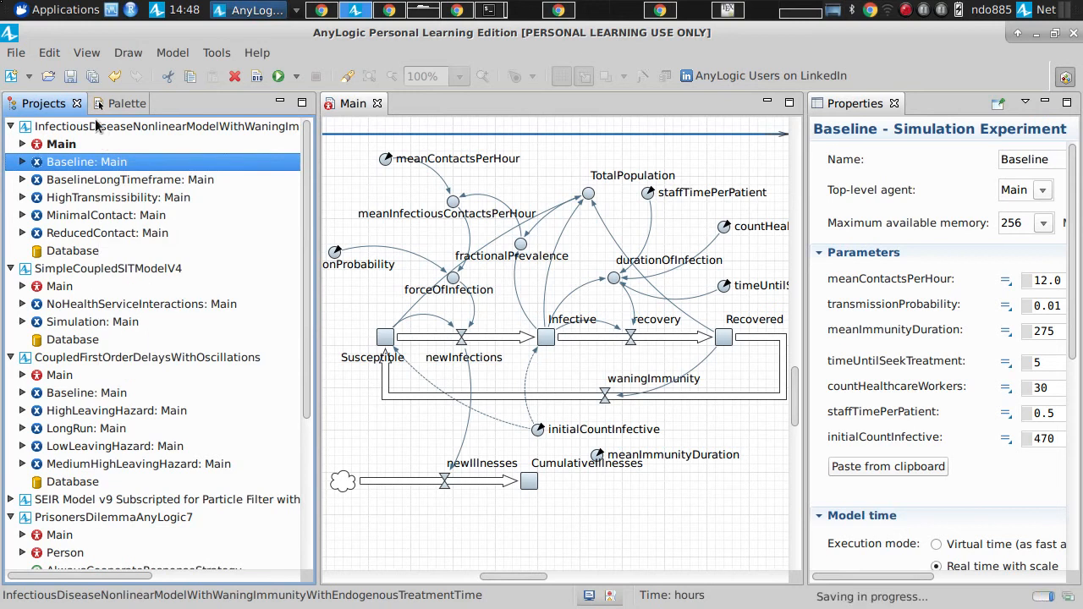
{"action": "right_click", "coordinate": [98, 122]}
{"action": "left_click", "coordinate": [131, 358]}
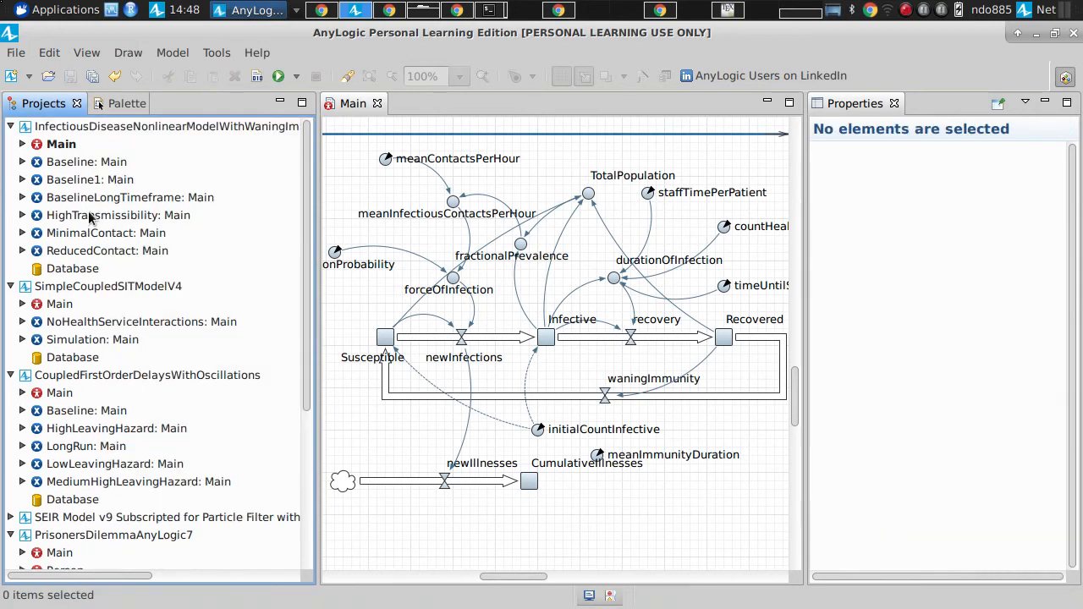
{"action": "left_click", "coordinate": [84, 181]}
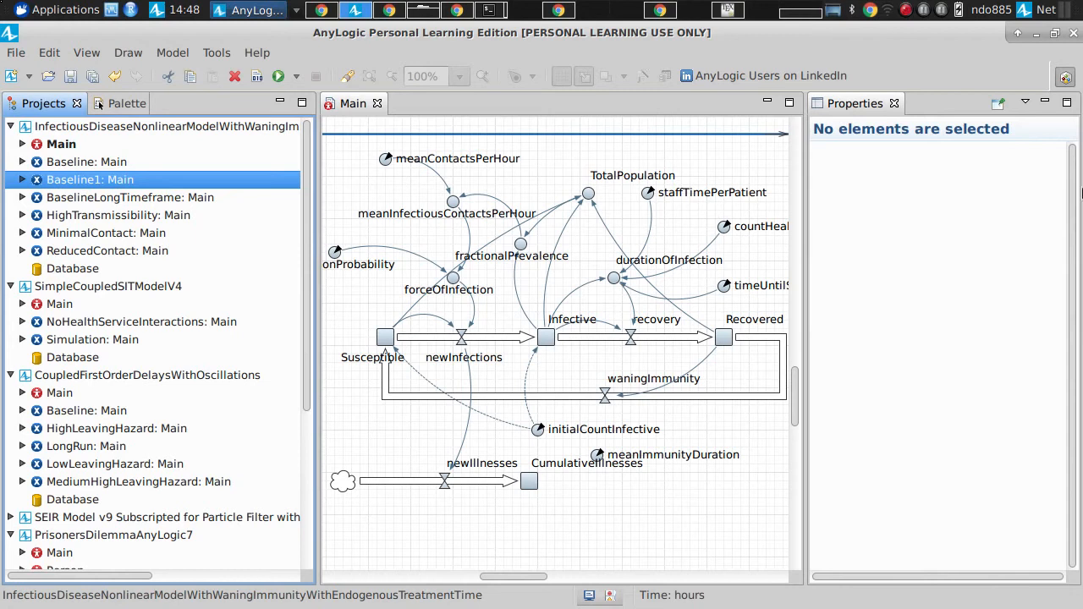
{"action": "double_click", "coordinate": [1023, 159]}
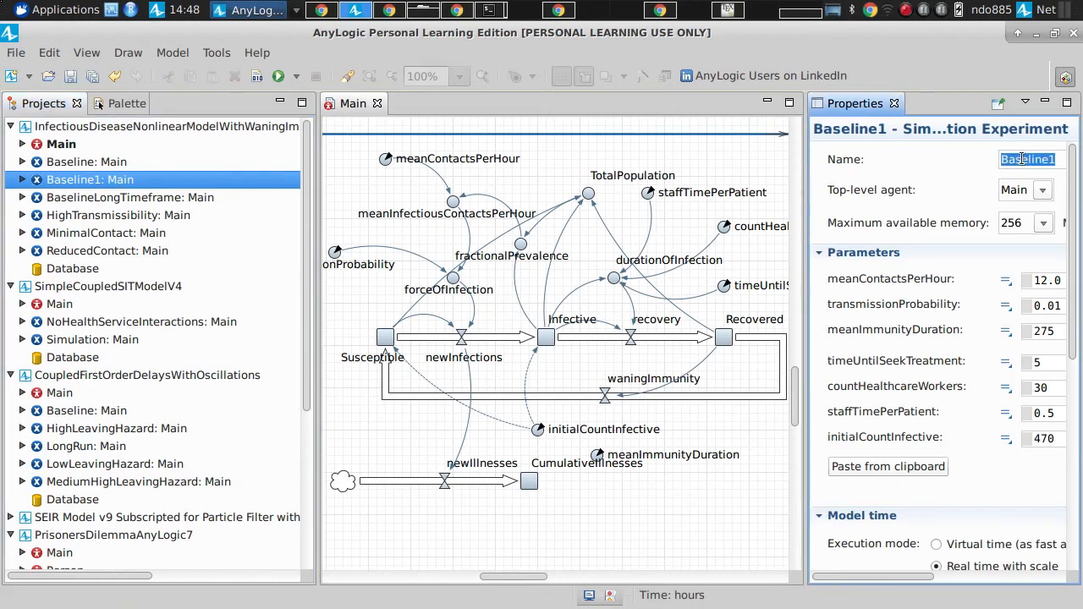
{"action": "type", "text": "Initially45HCW"}
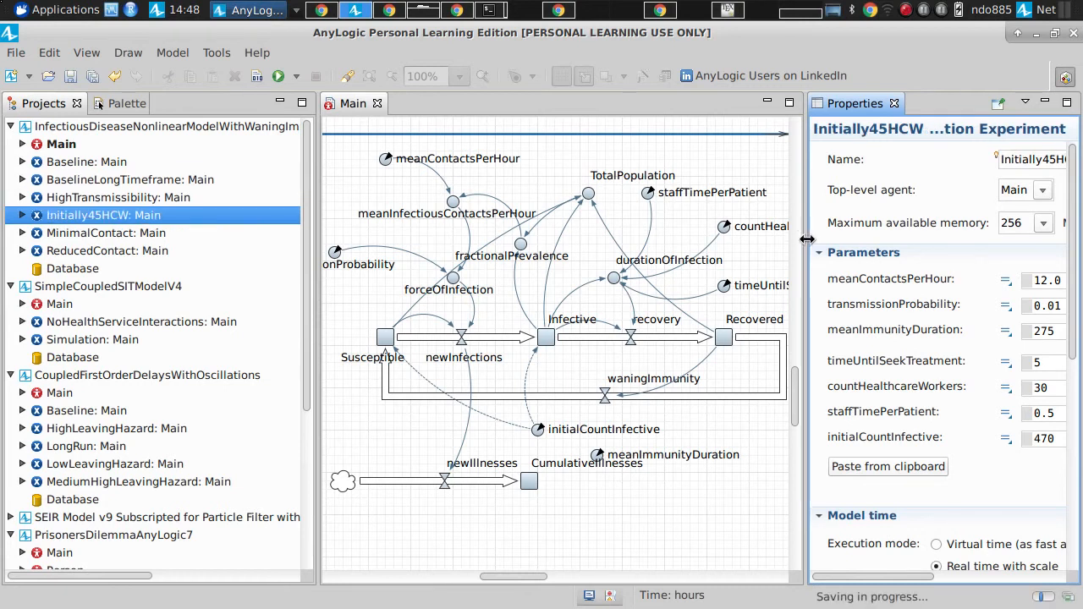
Step: Widen the properties area and set countHealthcareWorkers to 45 for the Initially45HCW experiment
{"action": "left_click_drag", "start_coordinate": [804, 238], "coordinate": [695, 237]}
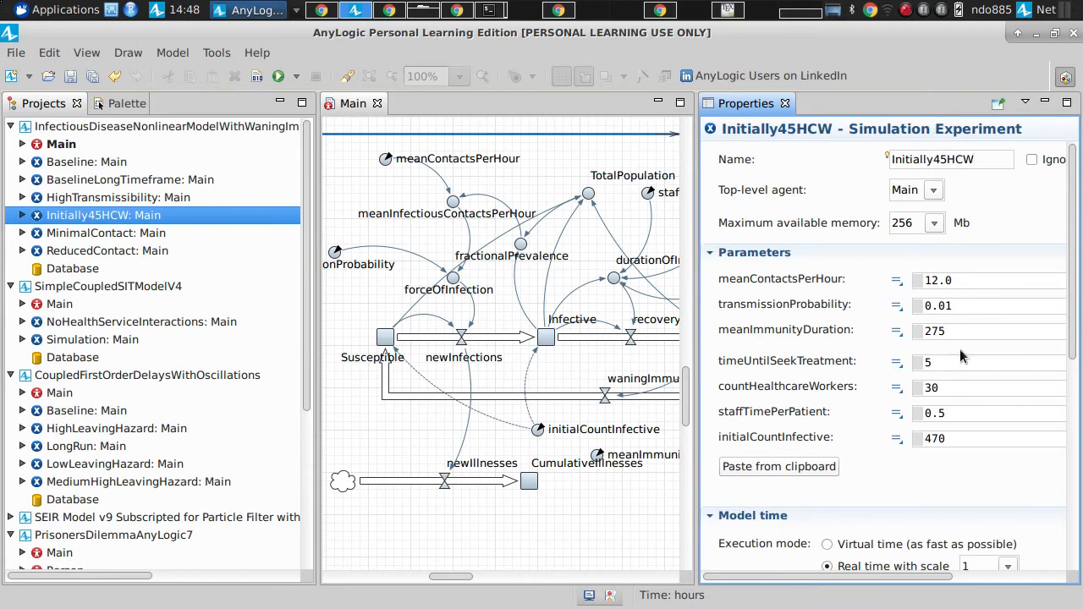
{"action": "left_click", "coordinate": [957, 387]}
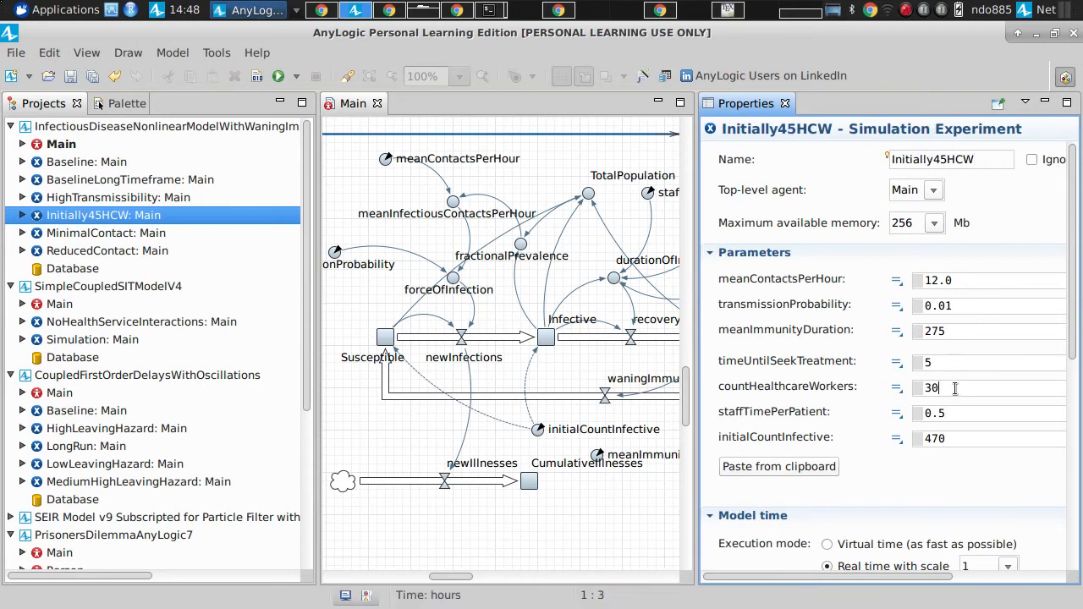
{"action": "key", "text": "shift+Home"}
{"action": "type", "text": "45"}
Step: Run the Baseline experiment at maximum speed to review the stocks' time plot for comparison, and close the simulation window
{"action": "left_click", "coordinate": [76, 215]}
{"action": "right_click", "coordinate": [118, 214]}
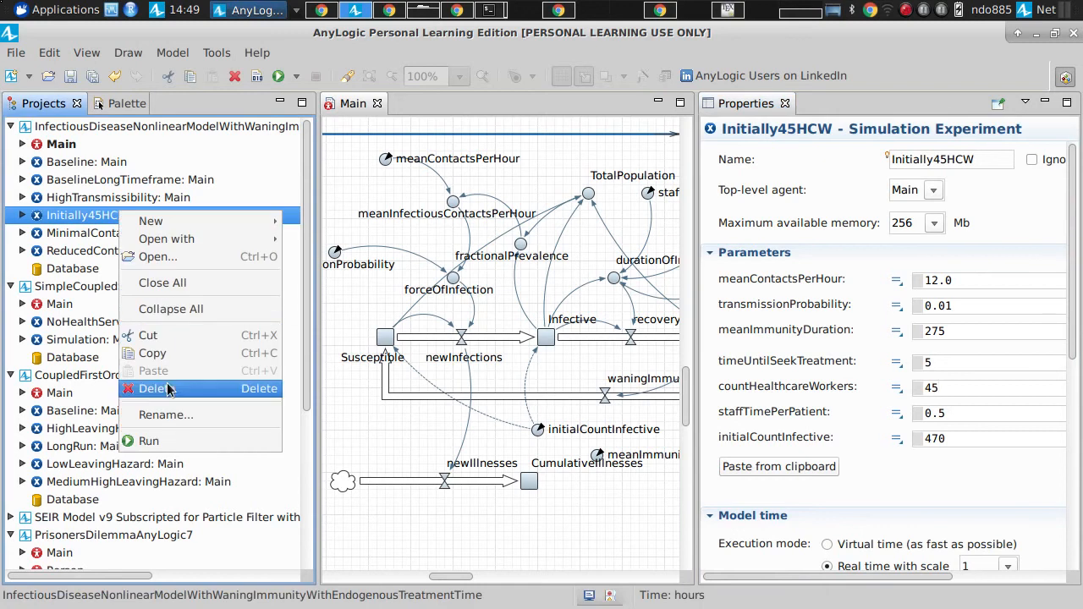
{"action": "left_click", "coordinate": [82, 162]}
{"action": "left_click", "coordinate": [81, 161]}
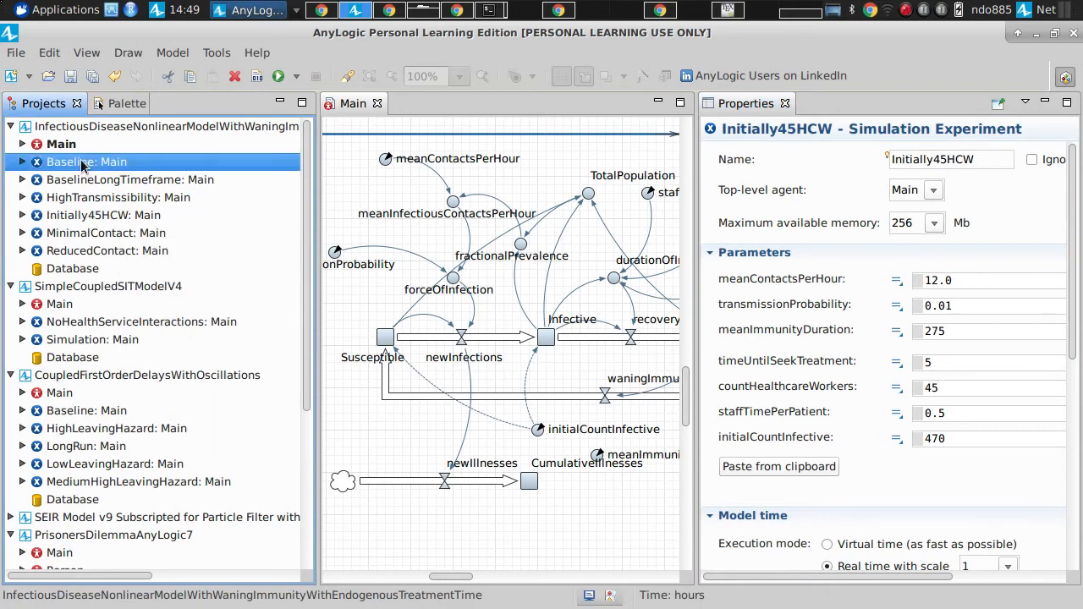
{"action": "right_click", "coordinate": [81, 159]}
{"action": "left_click", "coordinate": [169, 402]}
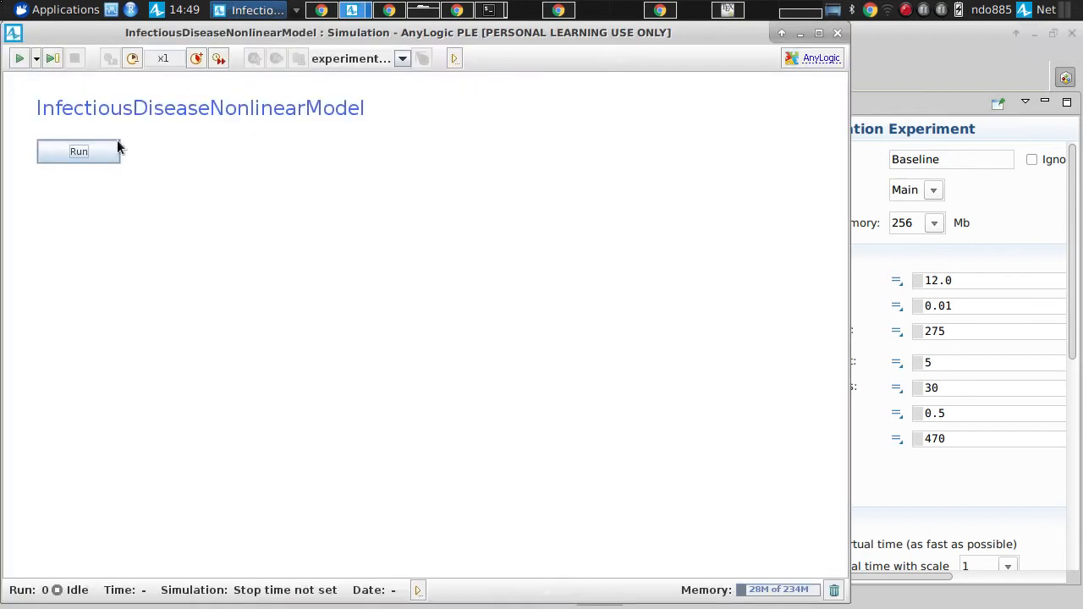
{"action": "left_click", "coordinate": [114, 146]}
{"action": "left_click", "coordinate": [219, 59]}
{"action": "left_click_drag", "start_coordinate": [253, 148], "coordinate": [265, 366]}
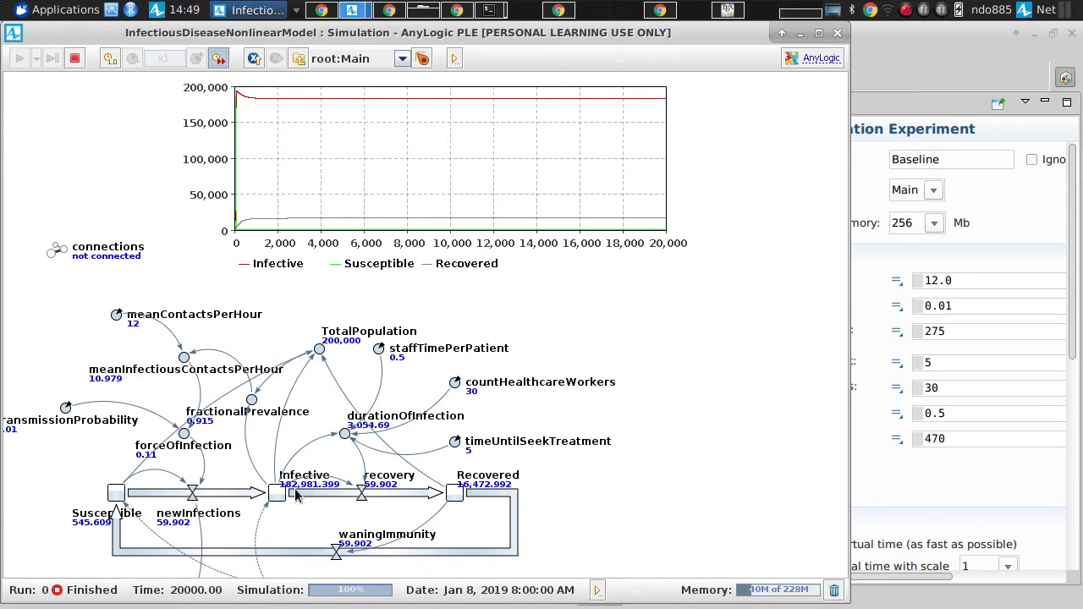
{"action": "left_click", "coordinate": [837, 34]}
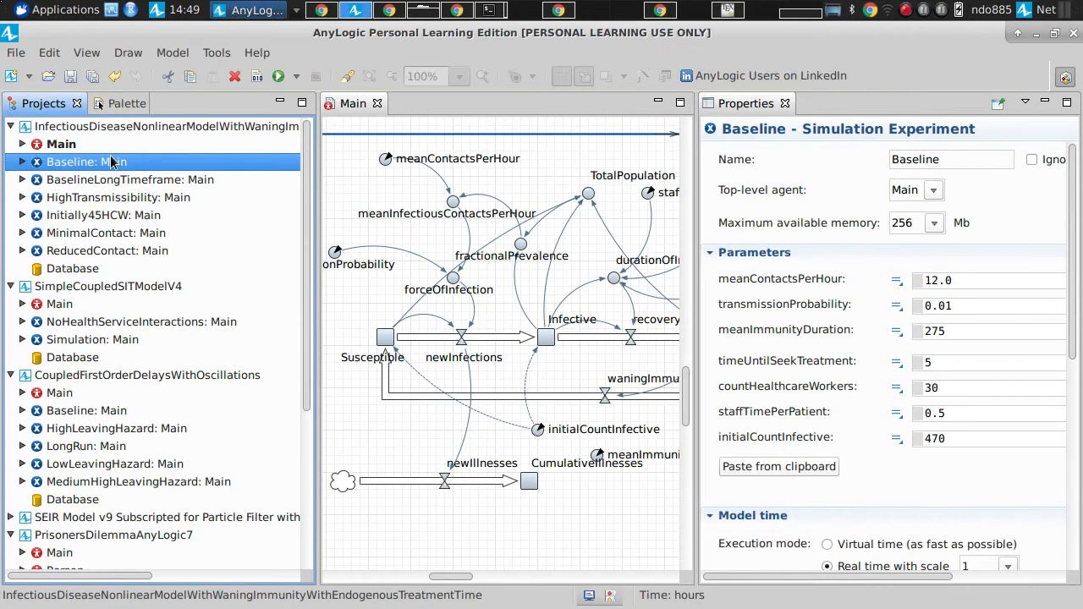
Step: Run the Initially45HCW experiment at maximum speed and bring the stocks' time plot partly into view above the model diagram
{"action": "right_click", "coordinate": [112, 217]}
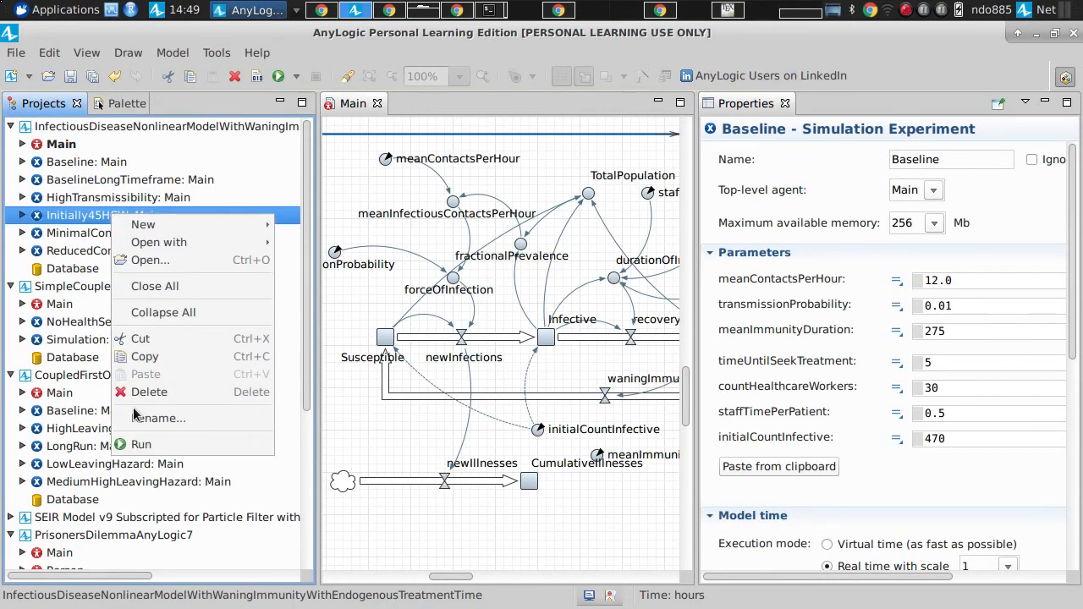
{"action": "left_click", "coordinate": [143, 445]}
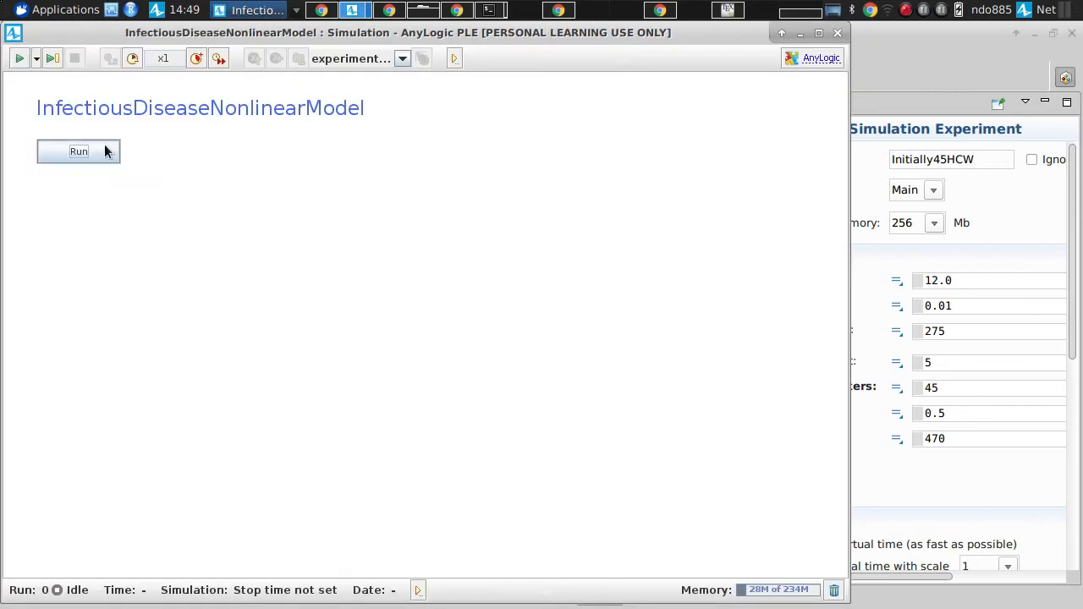
{"action": "left_click", "coordinate": [105, 151]}
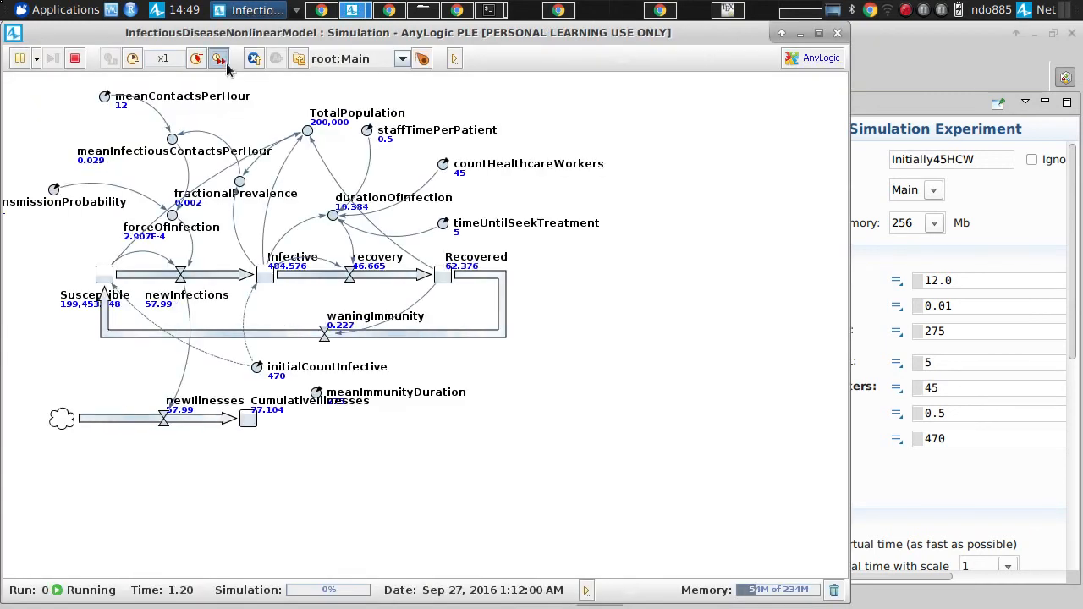
{"action": "left_click", "coordinate": [226, 63]}
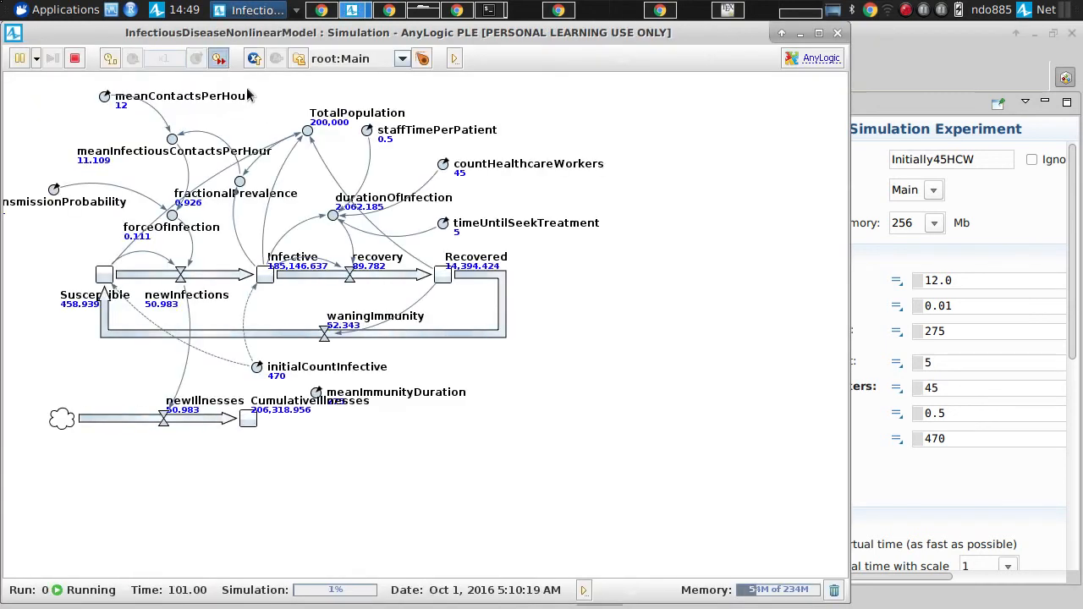
{"action": "left_click_drag", "start_coordinate": [317, 133], "coordinate": [292, 243]}
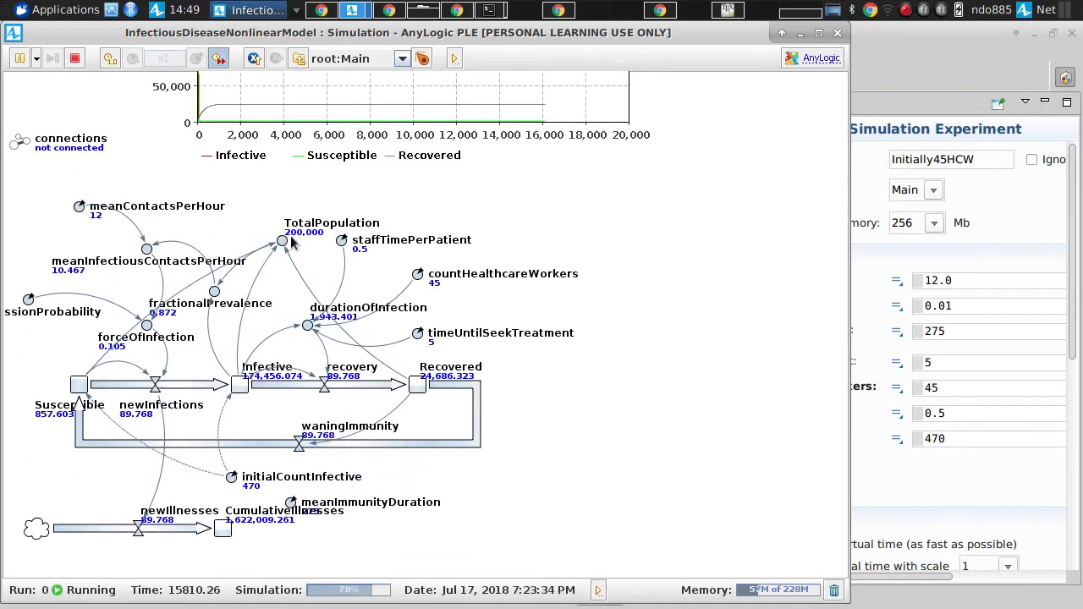
Step: Inspect the Infective stock's value in an enlarged inspection window, and close the Initially45HCW simulation
{"action": "left_click", "coordinate": [245, 390]}
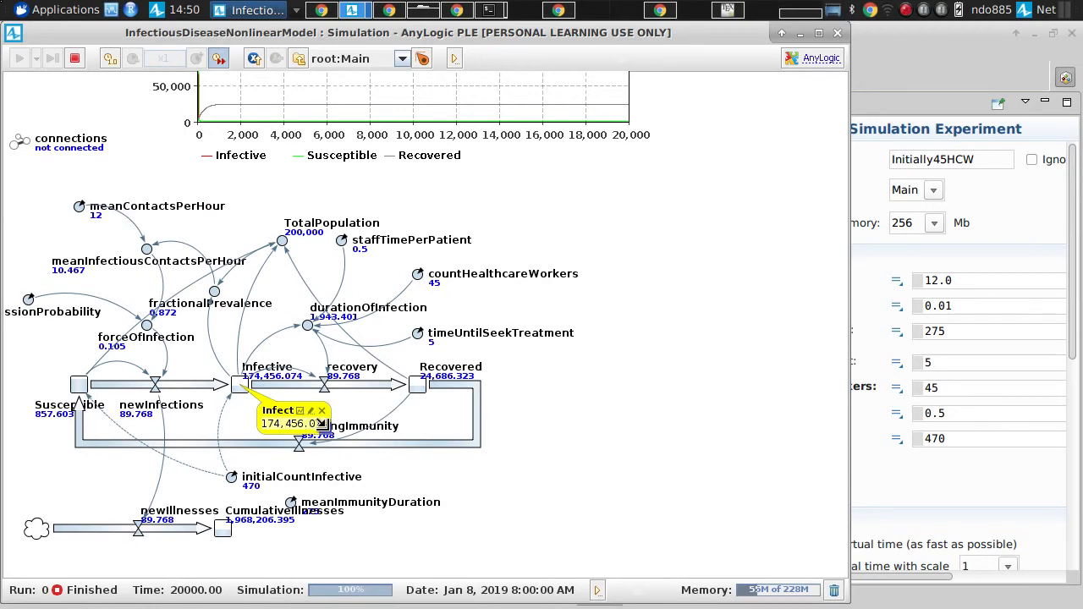
{"action": "left_click_drag", "start_coordinate": [325, 432], "coordinate": [501, 494]}
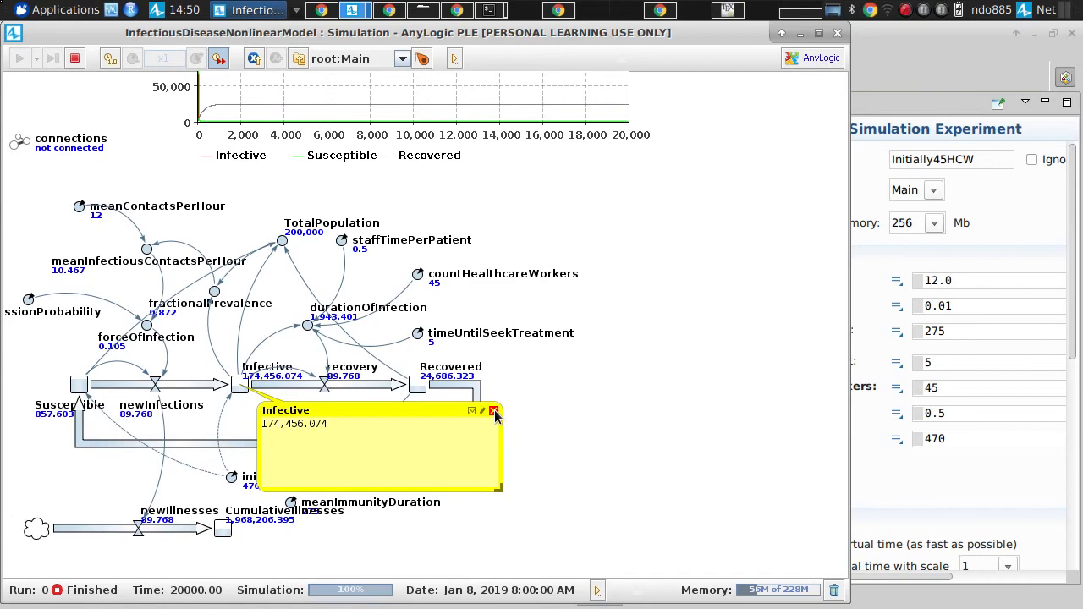
{"action": "left_click", "coordinate": [837, 33]}
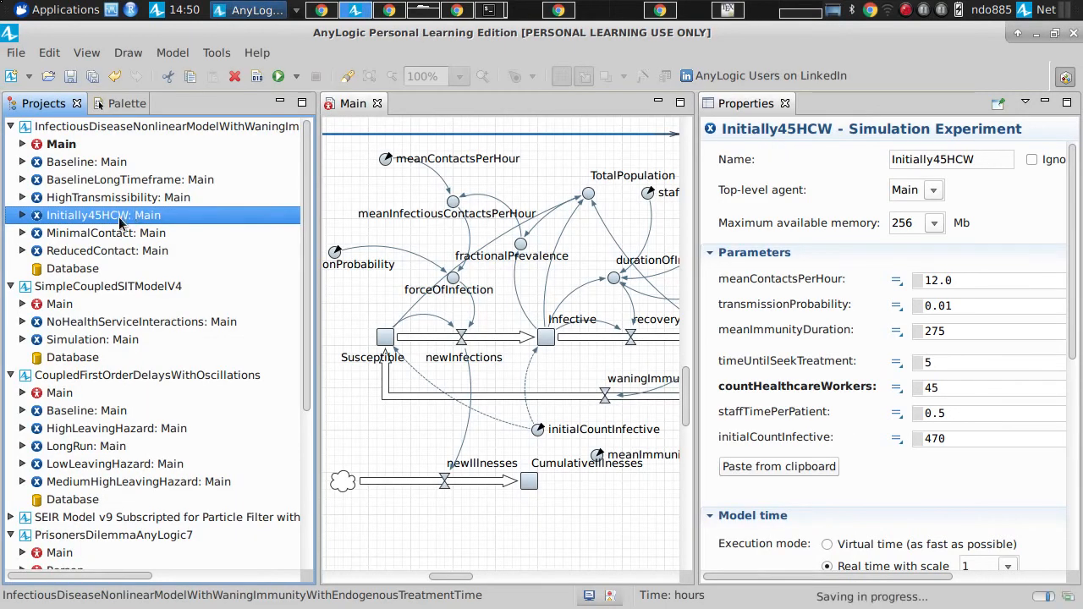
Step: Duplicate the Initially45HCW experiment within the infectious disease model and select the copy
{"action": "right_click", "coordinate": [118, 217]}
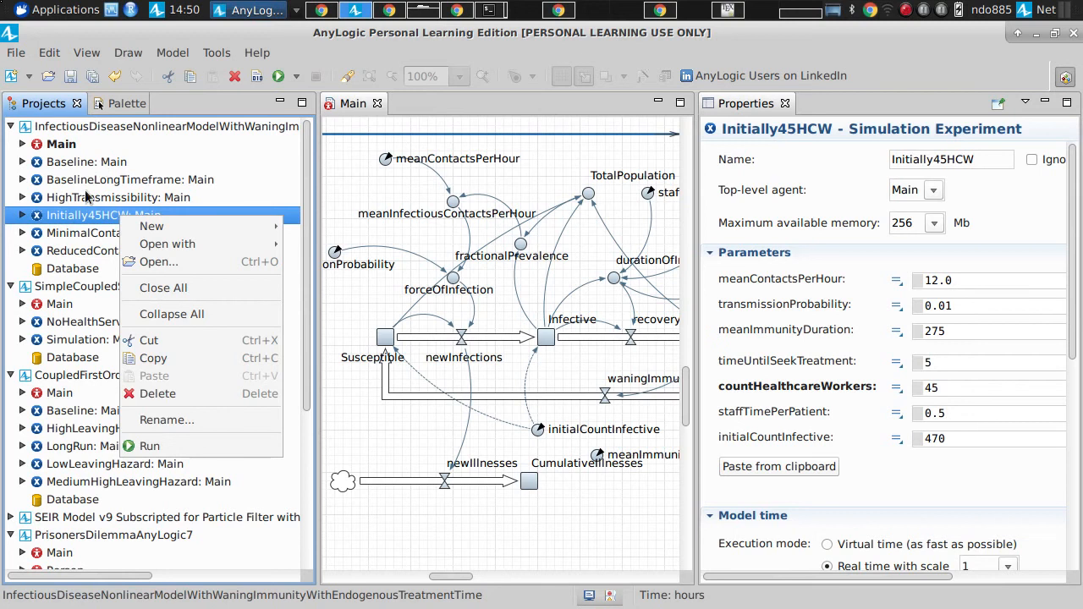
{"action": "left_click", "coordinate": [157, 357]}
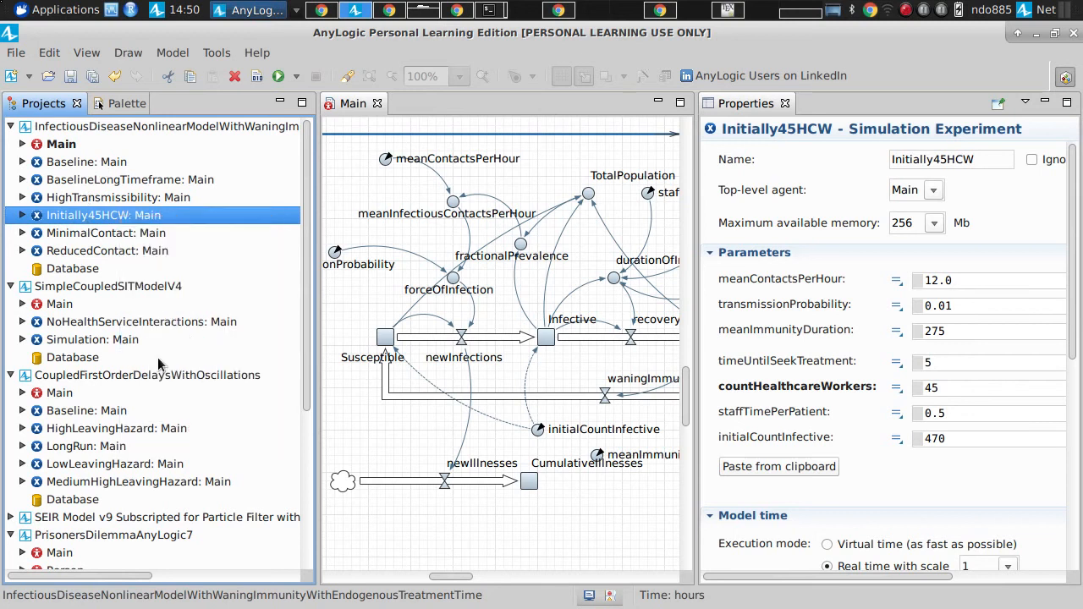
{"action": "right_click", "coordinate": [58, 125]}
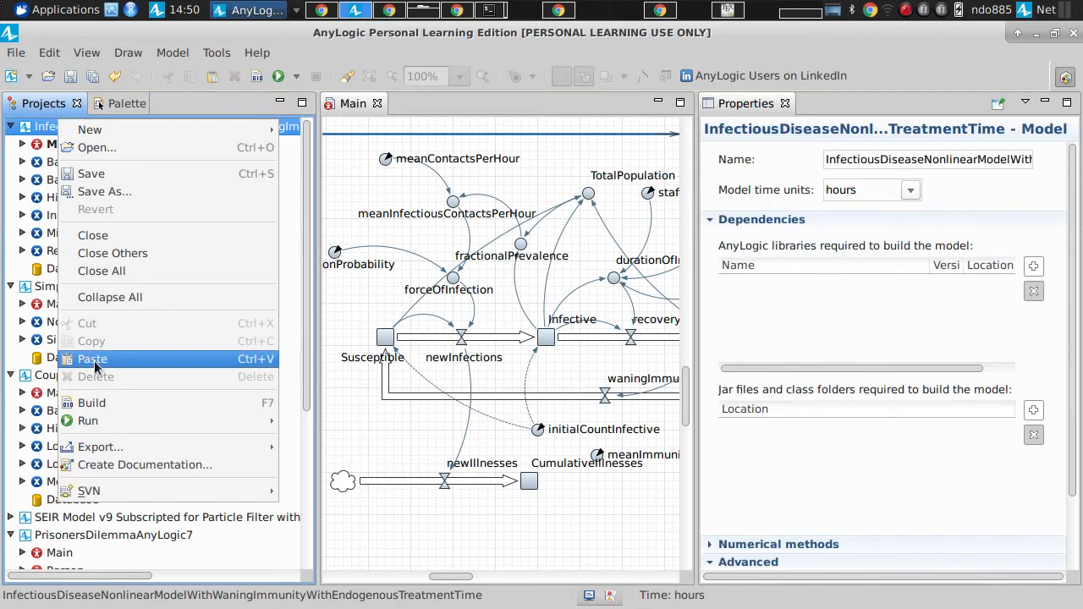
{"action": "left_click", "coordinate": [97, 358]}
{"action": "left_click", "coordinate": [127, 234]}
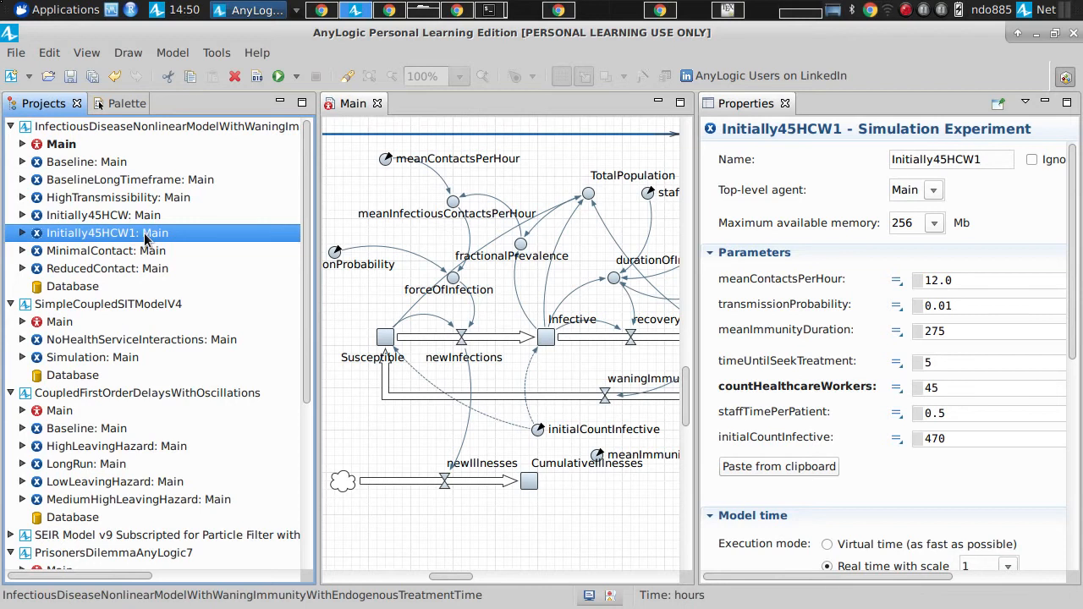
Step: Rename the copied experiment as Initially60HCW and save the model
{"action": "left_click", "coordinate": [989, 159]}
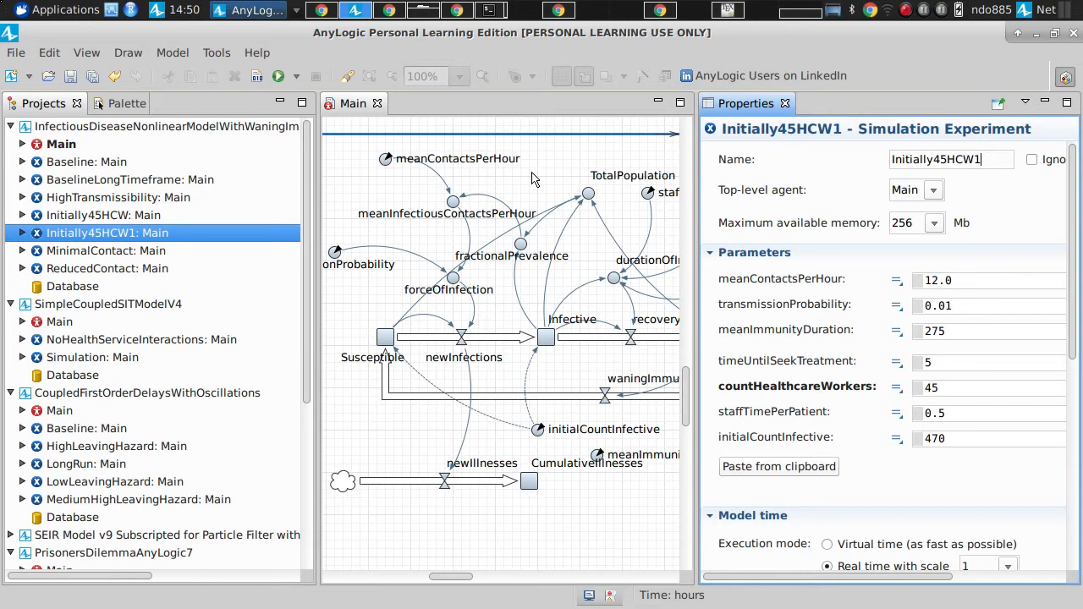
{"action": "key", "text": "shift+Left"}
{"action": "key", "text": "shift+Left"}
{"action": "type", "text": "6"}
{"action": "key", "text": "ctrl+s"}
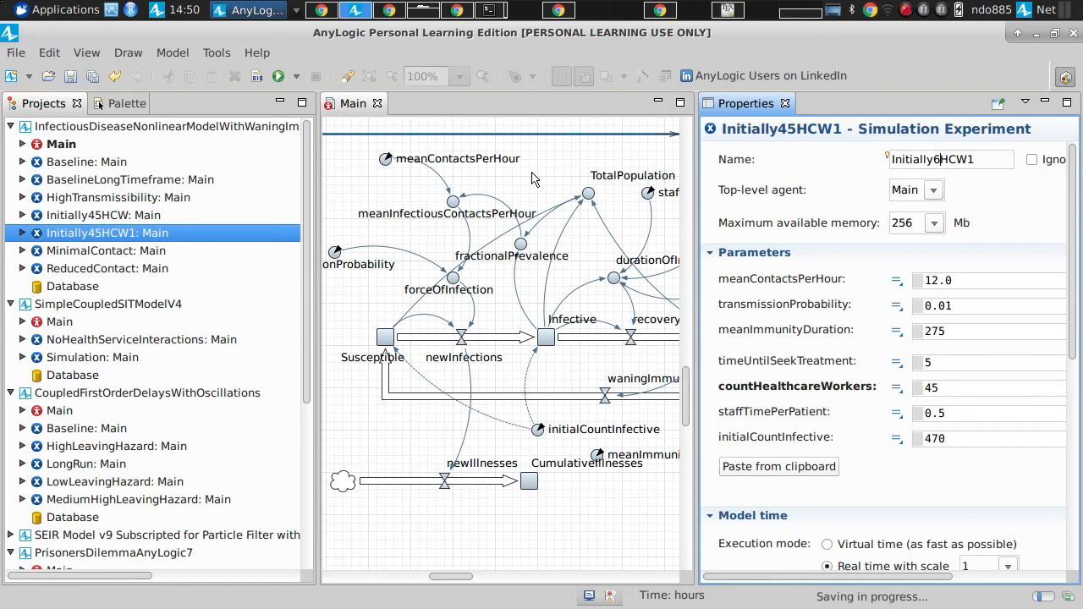
{"action": "type", "text": "0"}
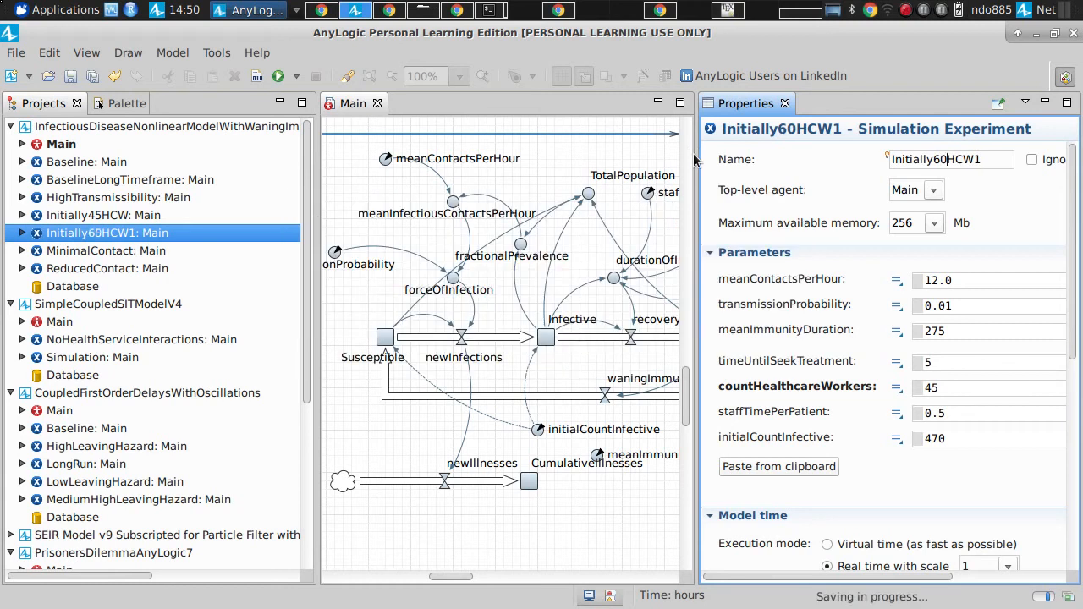
{"action": "key", "text": "End"}
{"action": "key", "text": "BackSpace"}
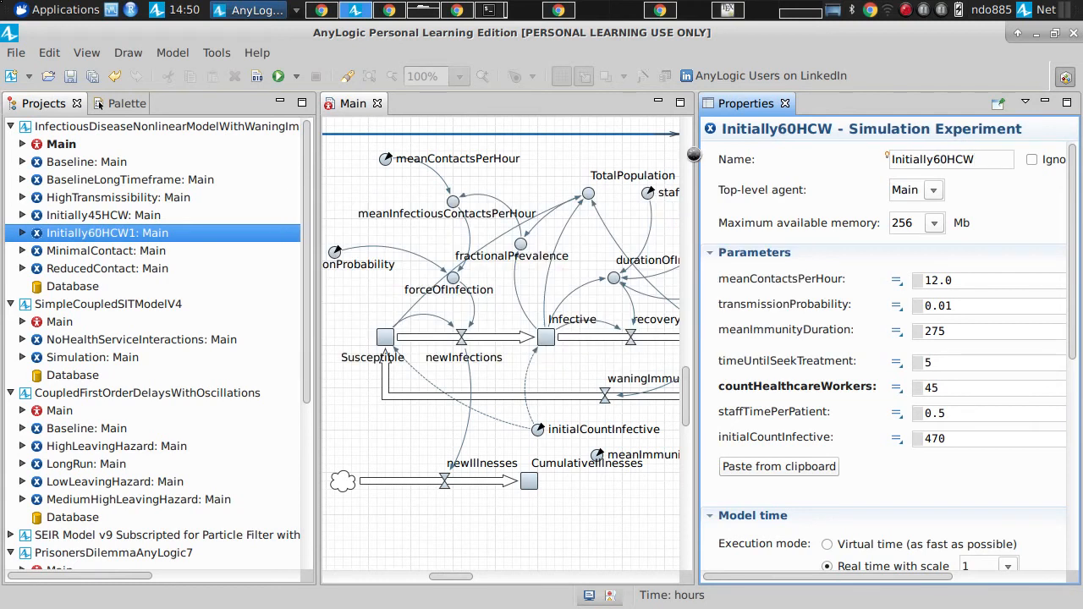
Step: Set countHealthcareWorkers to 60 for the Initially60HCW experiment
{"action": "left_click_drag", "start_coordinate": [945, 388], "coordinate": [875, 384]}
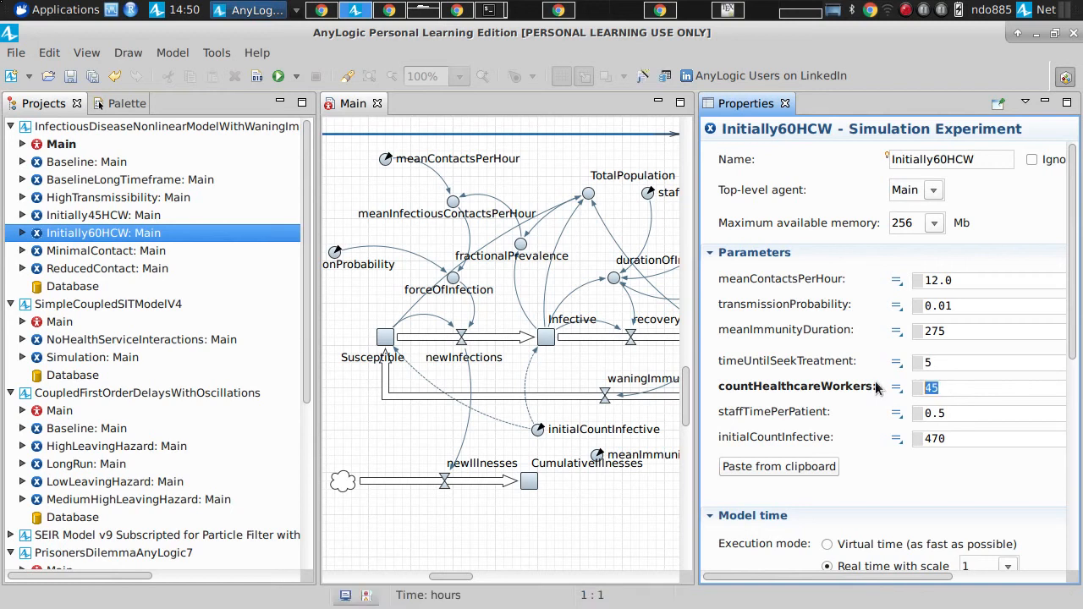
{"action": "type", "text": "6"}
{"action": "key", "text": "Return"}
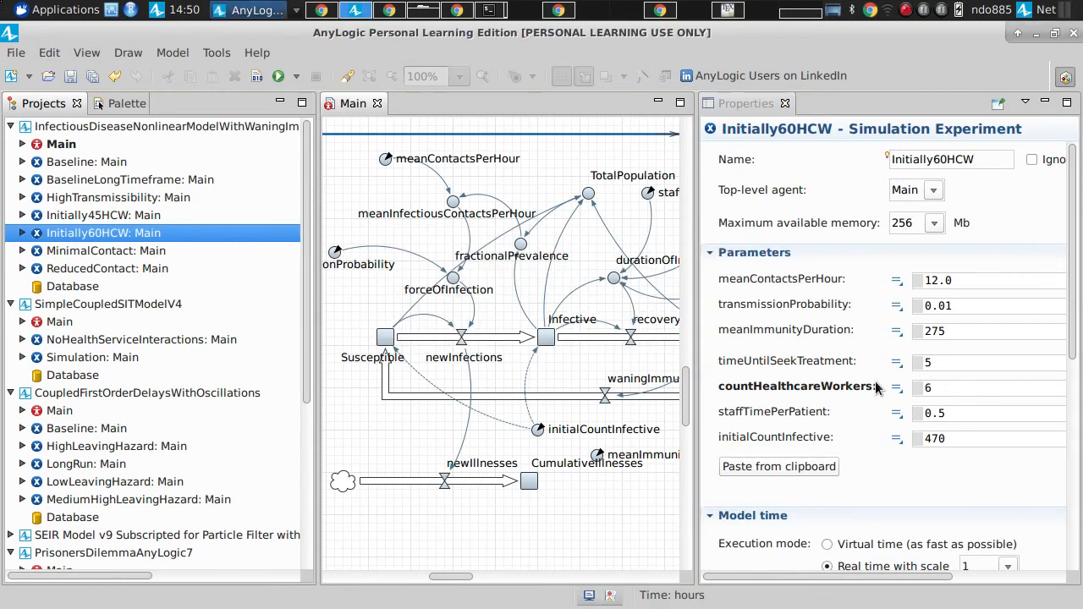
{"action": "type", "text": "0"}
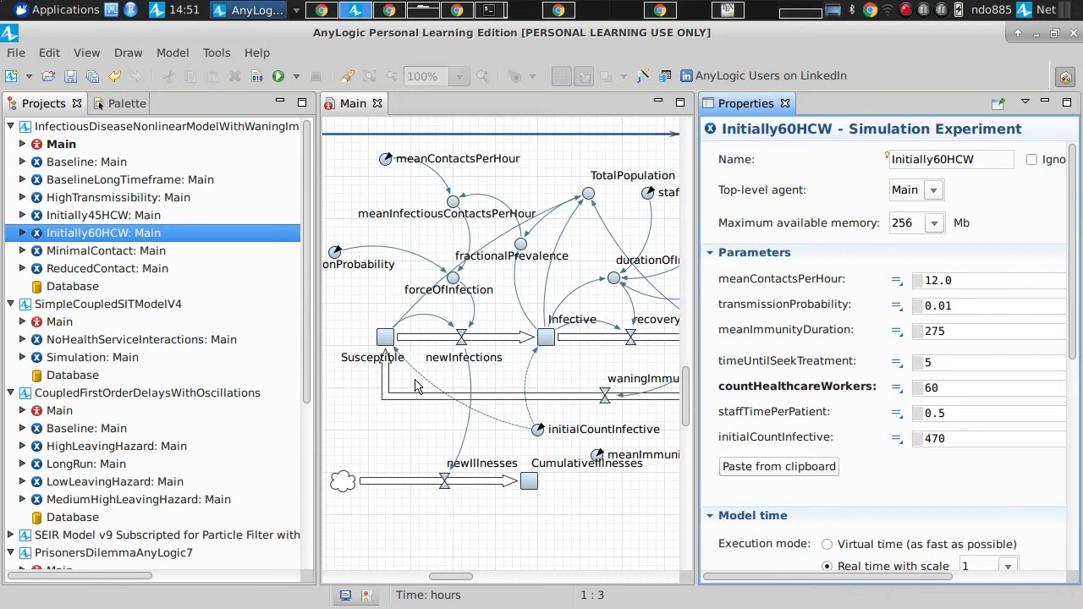
Step: Run the Initially60HCW experiment at maximum speed in virtual time
{"action": "right_click", "coordinate": [137, 235]}
{"action": "left_click", "coordinate": [160, 464]}
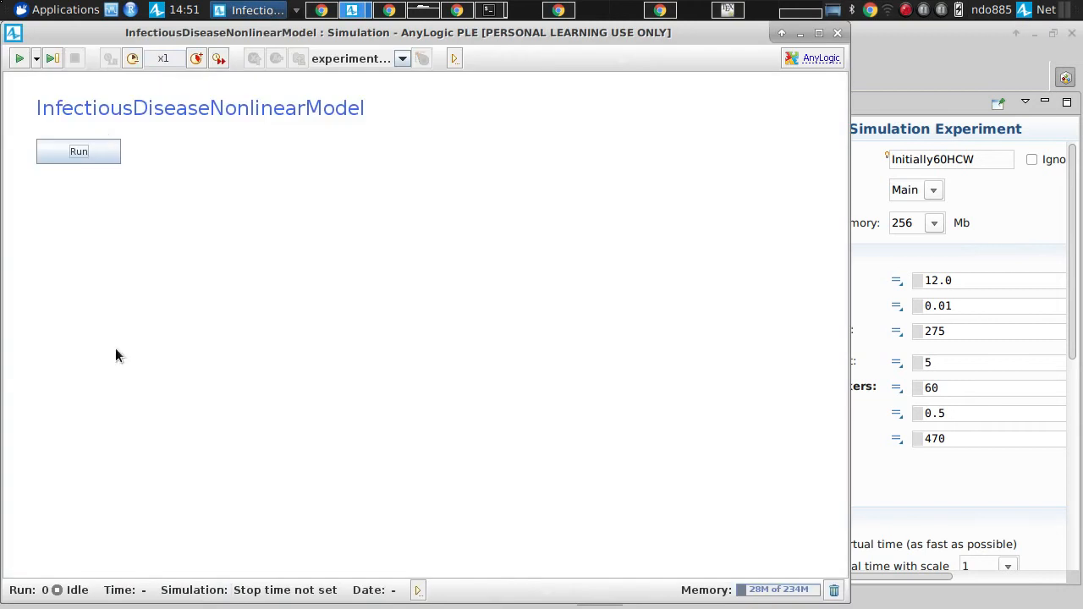
{"action": "left_click", "coordinate": [103, 150]}
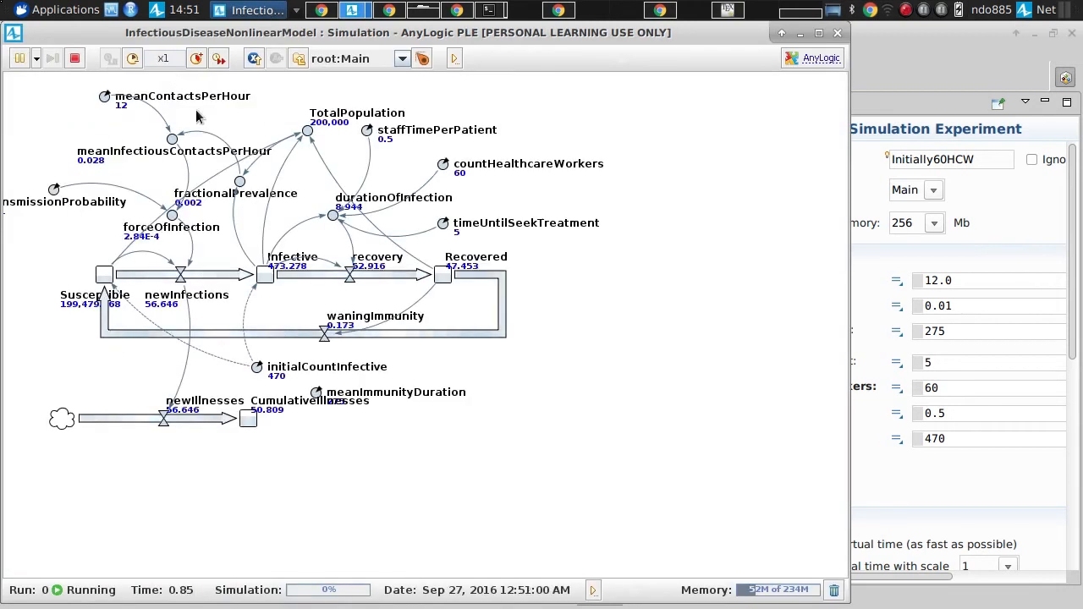
{"action": "left_click_drag", "start_coordinate": [194, 146], "coordinate": [200, 167]}
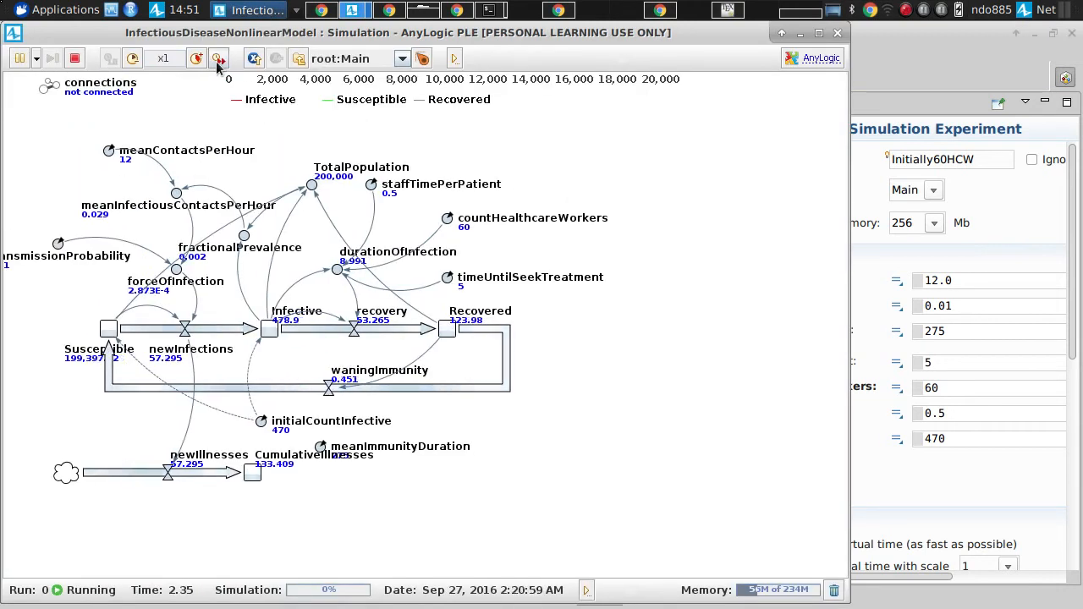
{"action": "left_click", "coordinate": [218, 57]}
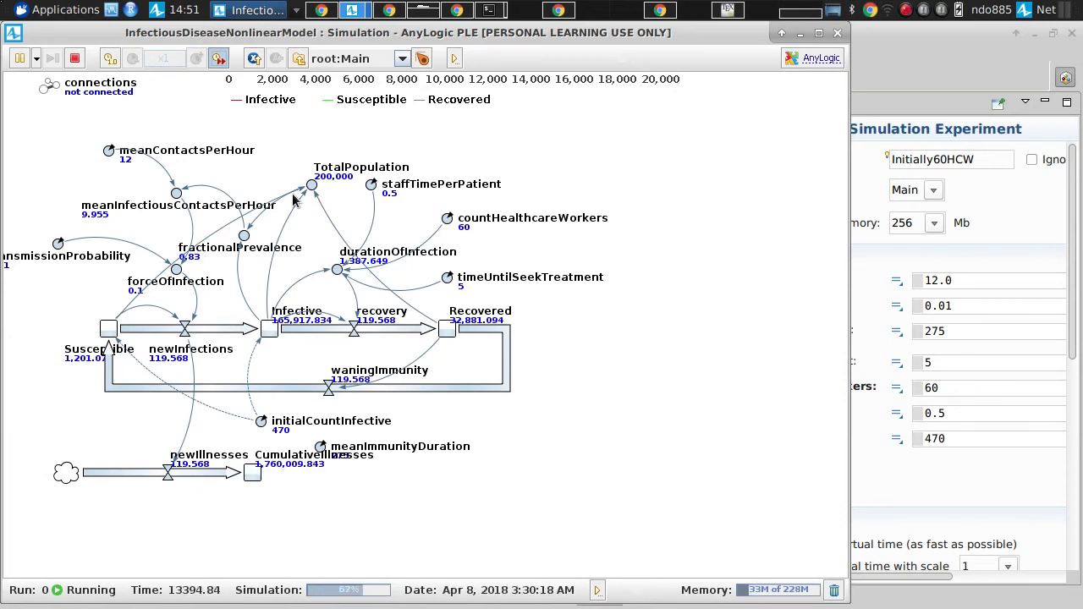
Step: Inspect the Infective stock's value and the state and time plots of the Initially60HCW run, and close the simulation
{"action": "left_click", "coordinate": [266, 331]}
{"action": "left_click_drag", "start_coordinate": [362, 378], "coordinate": [504, 418]}
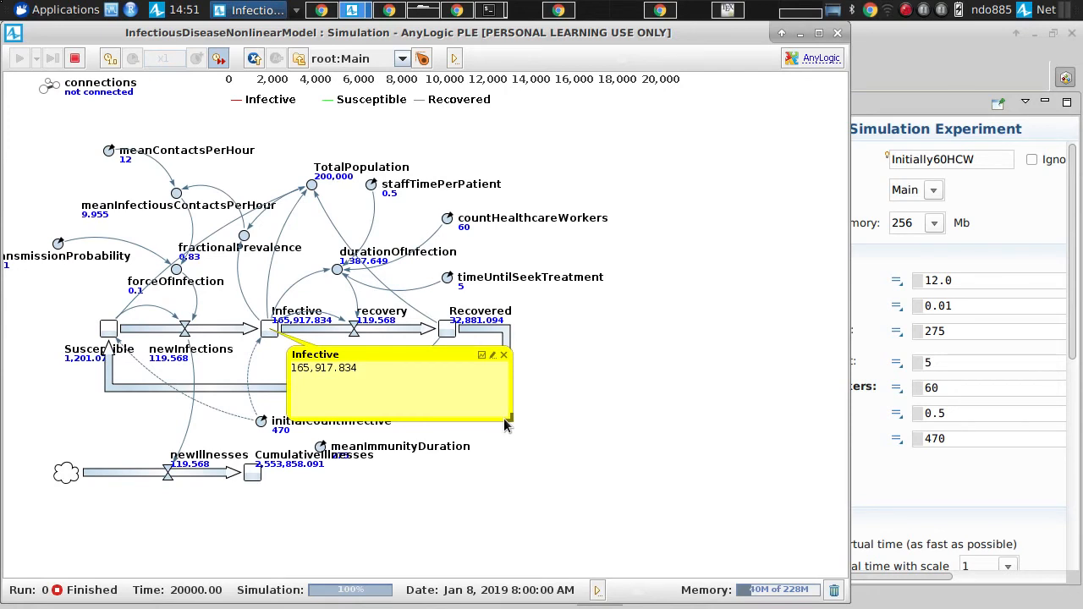
{"action": "scroll", "coordinate": [593, 311], "scroll_direction": "up", "scroll_amount": 4}
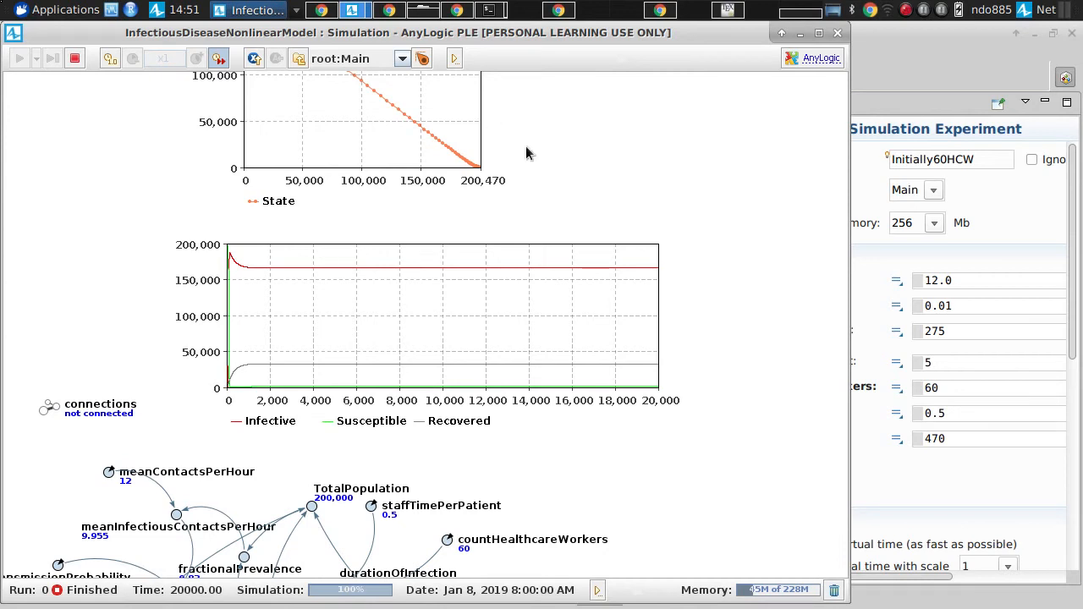
{"action": "left_click_drag", "start_coordinate": [526, 145], "coordinate": [528, 260]}
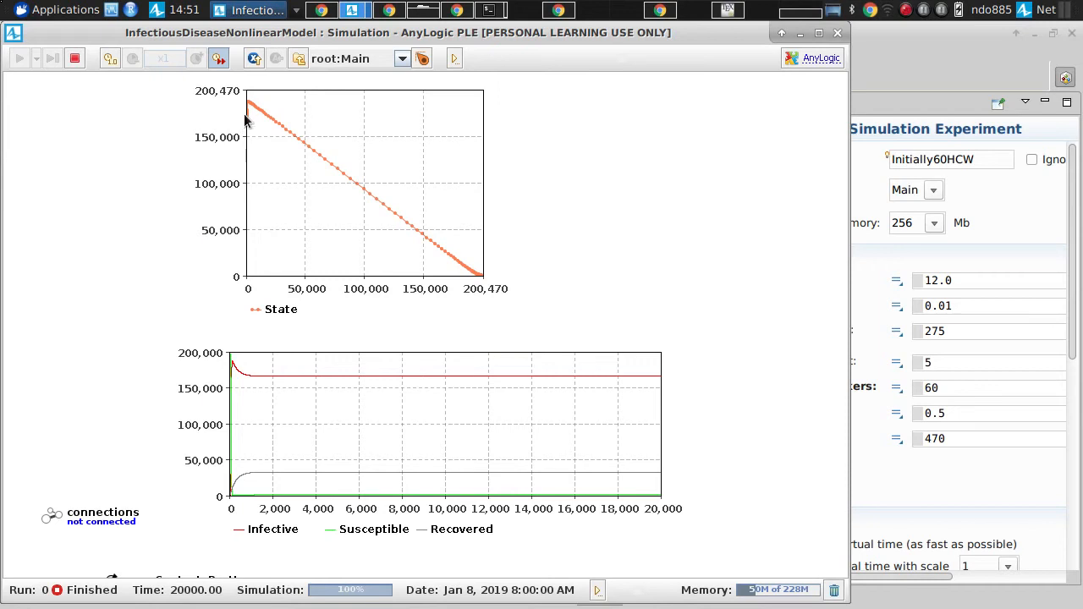
{"action": "left_click", "coordinate": [837, 32]}
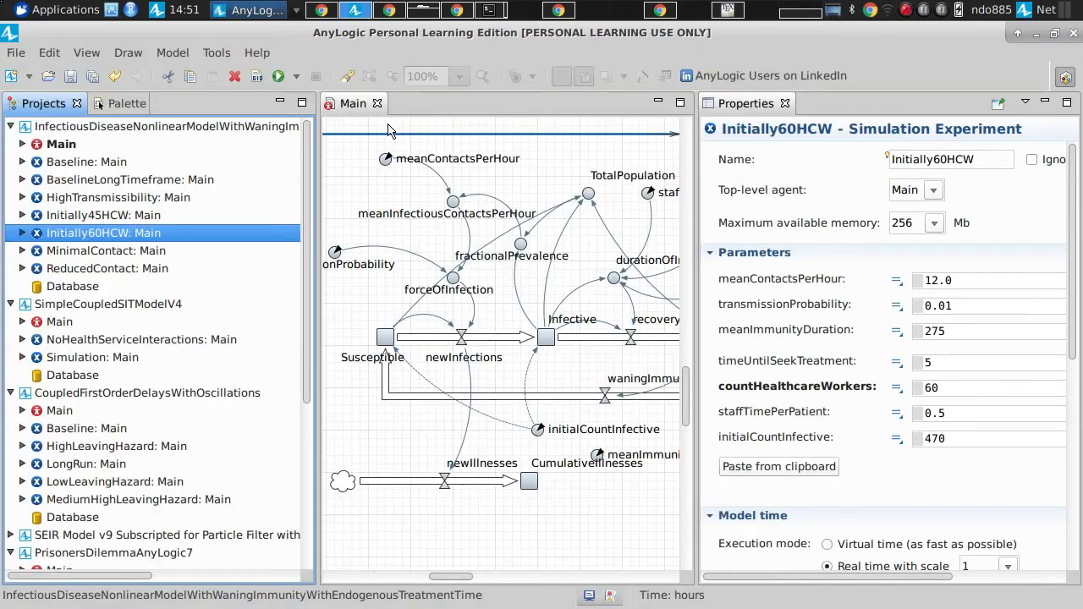
Step: Duplicate the Initially60HCW experiment within the infectious disease model and select the copy
{"action": "right_click", "coordinate": [123, 236]}
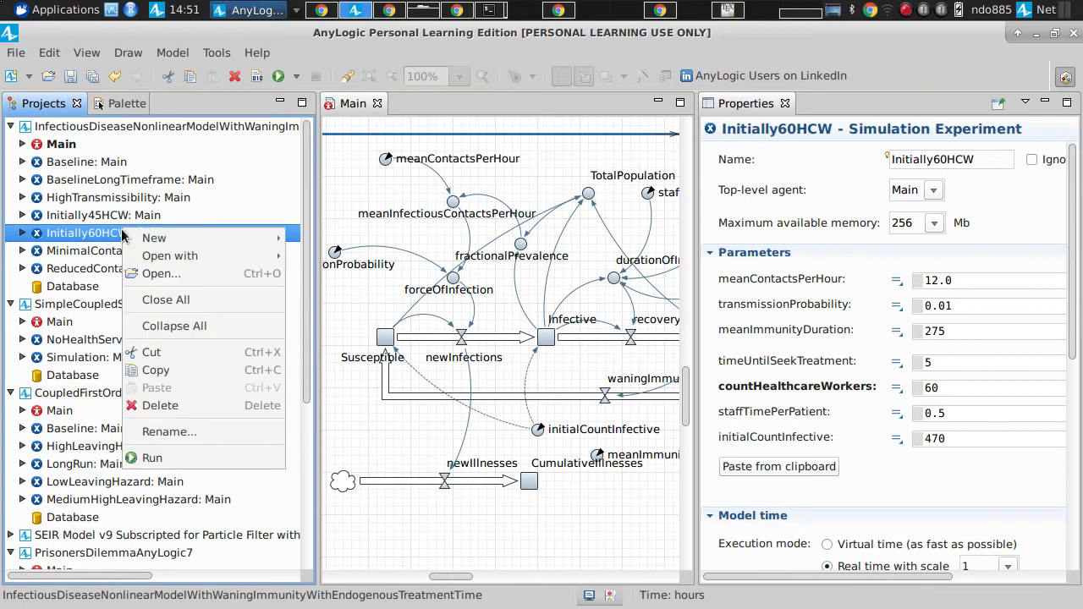
{"action": "left_click", "coordinate": [161, 370]}
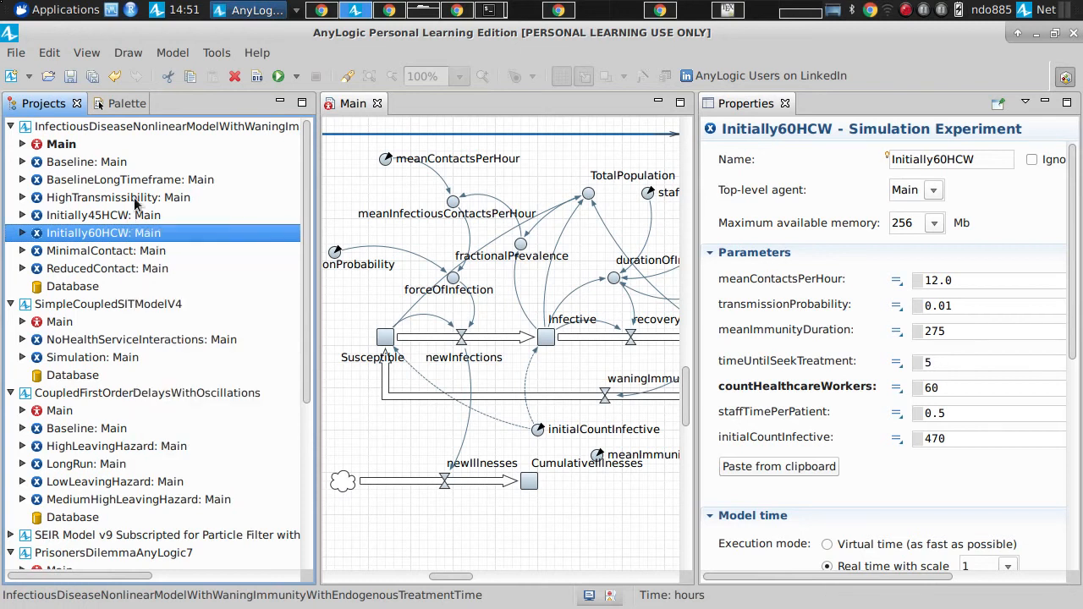
{"action": "right_click", "coordinate": [163, 126]}
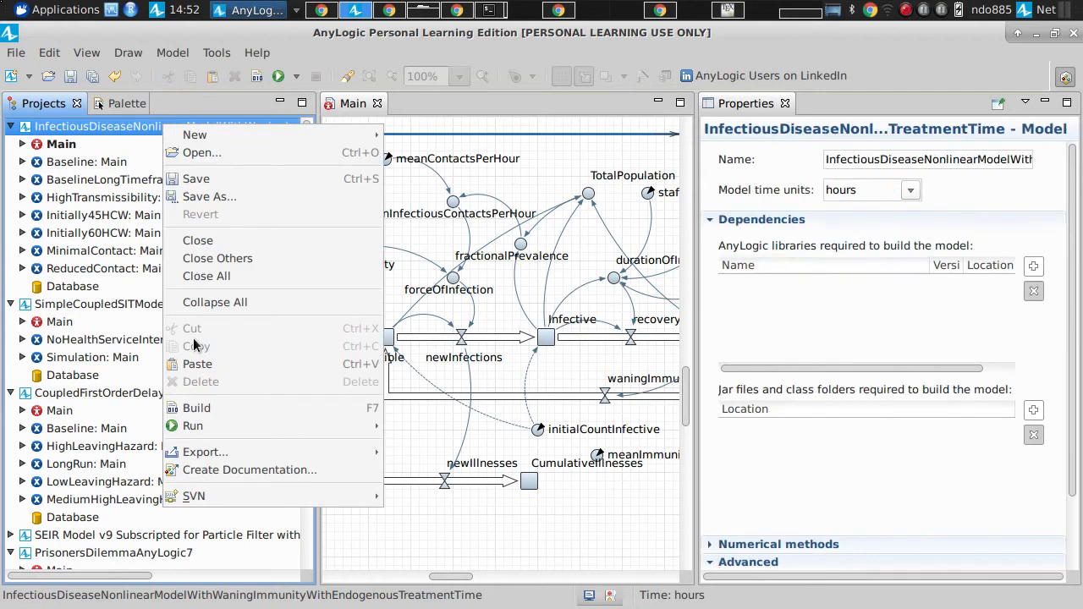
{"action": "left_click", "coordinate": [197, 364]}
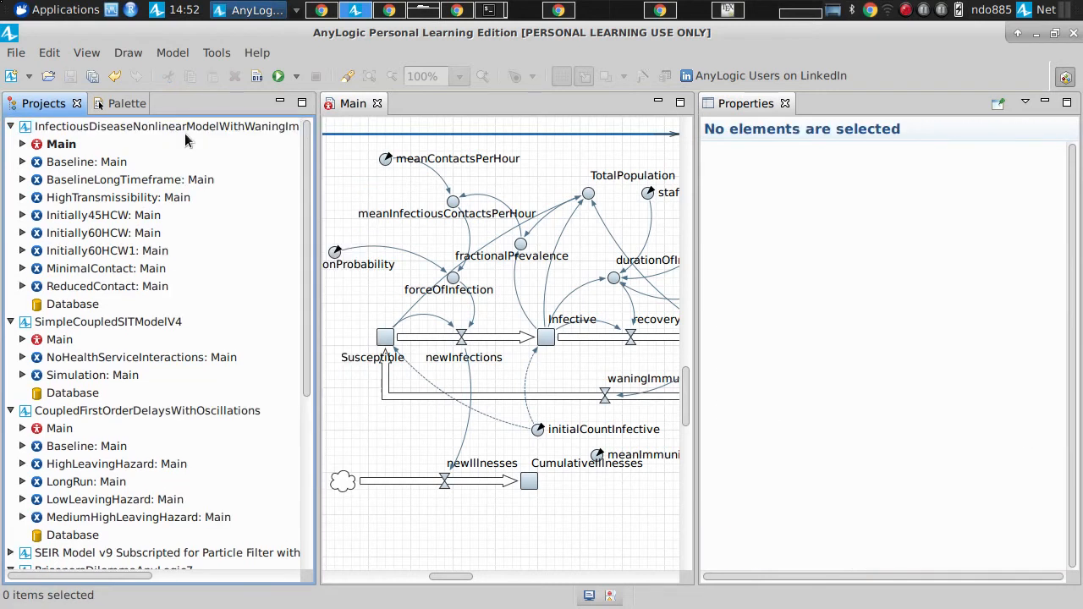
{"action": "left_click", "coordinate": [106, 252]}
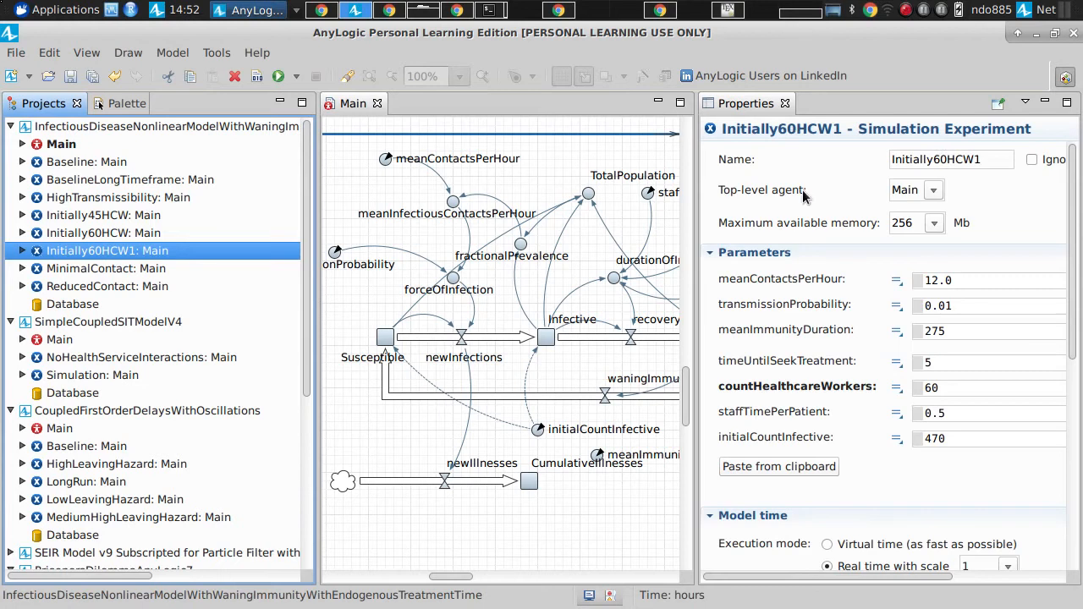
Step: Rename the new experiment copy as Initially75HCW and save the model
{"action": "left_click", "coordinate": [938, 159]}
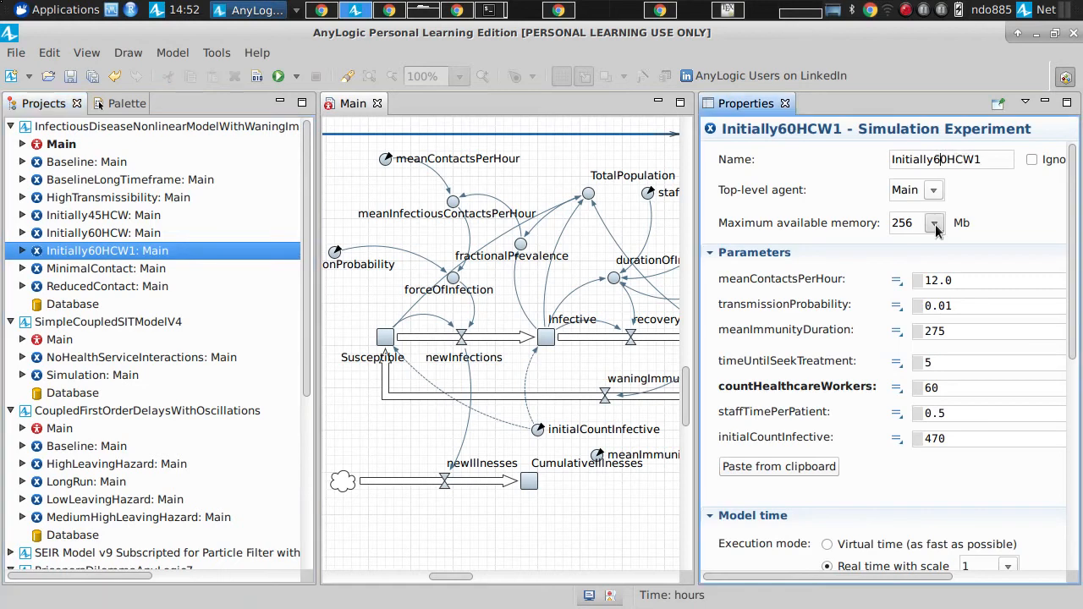
{"action": "key", "text": "shift+Right"}
{"action": "key", "text": "shift+Right"}
{"action": "type", "text": "75"}
{"action": "key", "text": "BackSpace"}
{"action": "key", "text": "Return"}
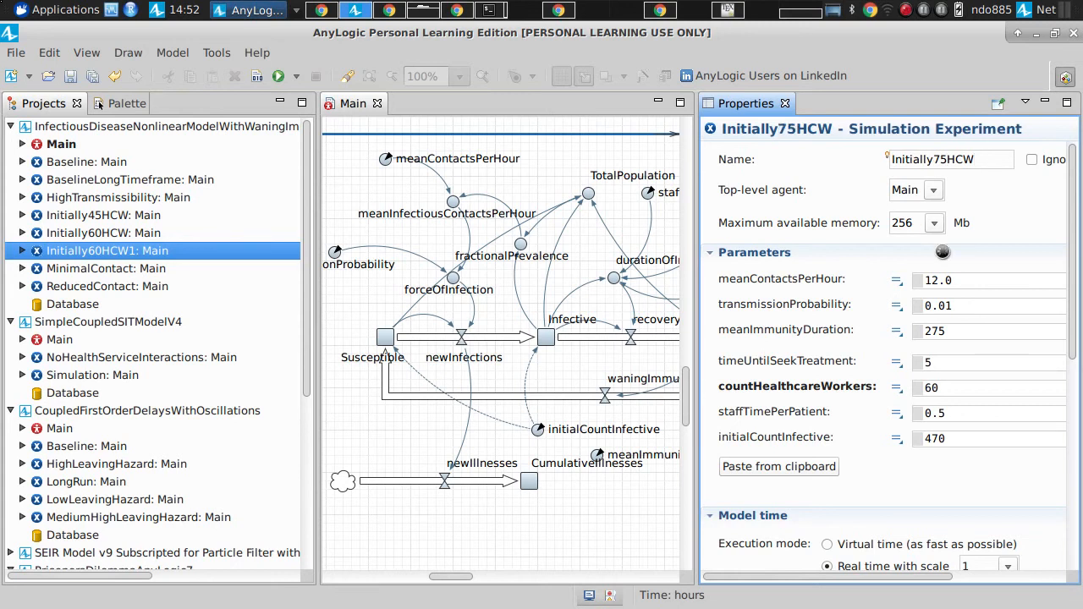
{"action": "key", "text": "ctrl+s"}
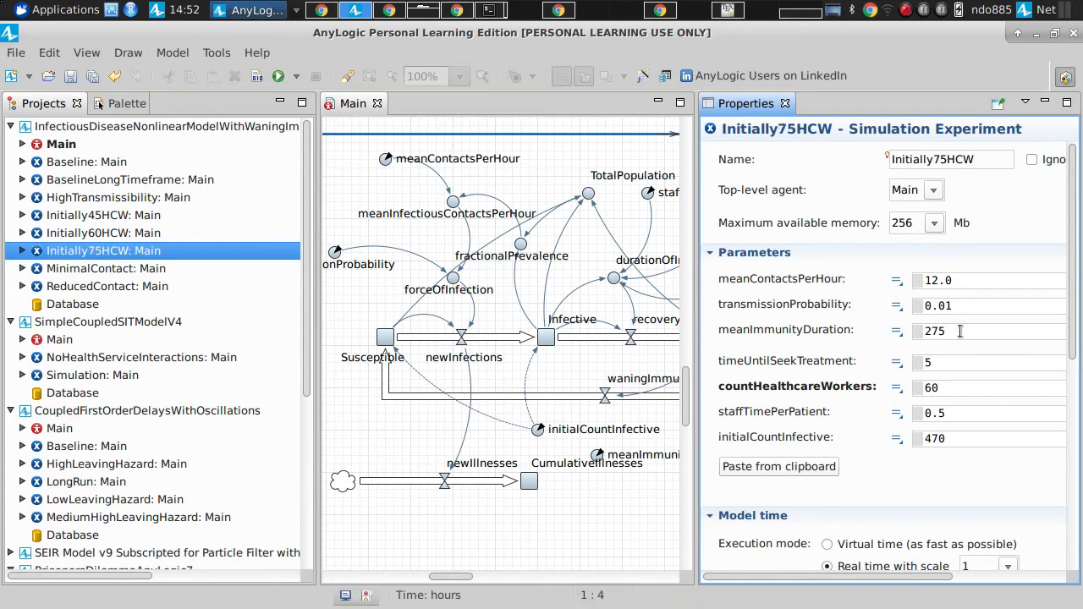
Step: Set countHealthcareWorkers to 75 for the Initially75HCW experiment, dismissing the error dialog, and save the model
{"action": "left_click_drag", "start_coordinate": [949, 388], "coordinate": [876, 391]}
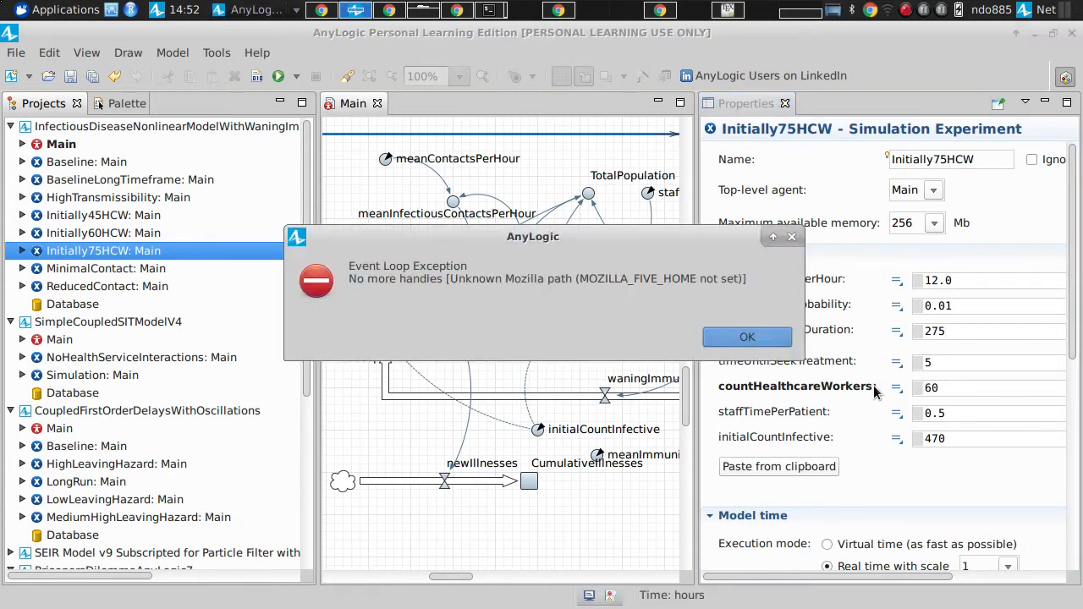
{"action": "key", "text": "Return"}
{"action": "type", "text": "75"}
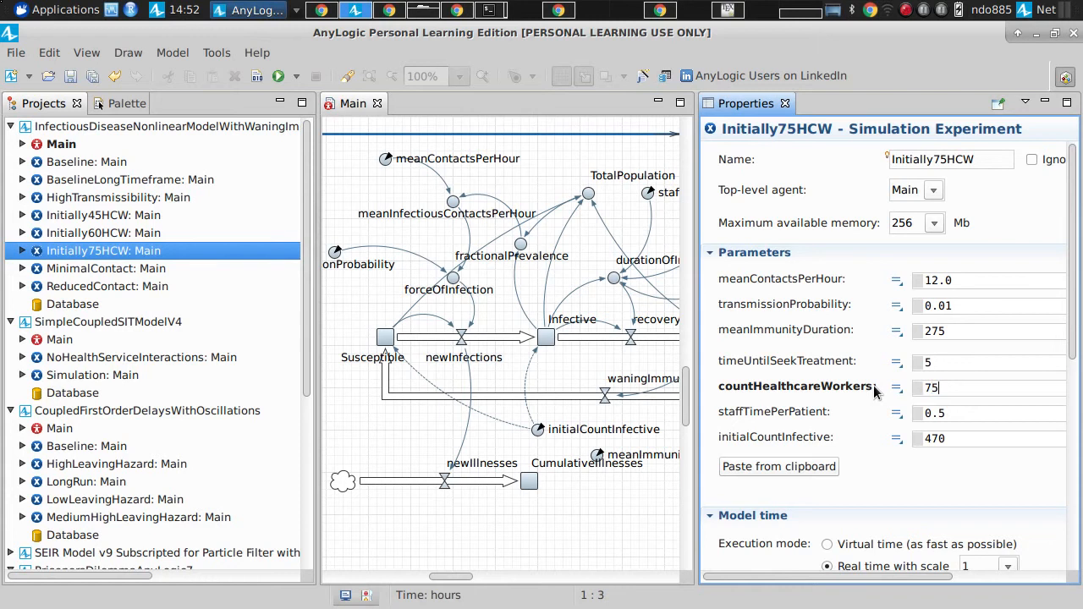
{"action": "key", "text": "ctrl+s"}
{"action": "key", "text": "ctrl+s"}
Step: Run the Initially75HCW experiment at maximum speed to review its state and time plots, and close the simulation
{"action": "right_click", "coordinate": [123, 252]}
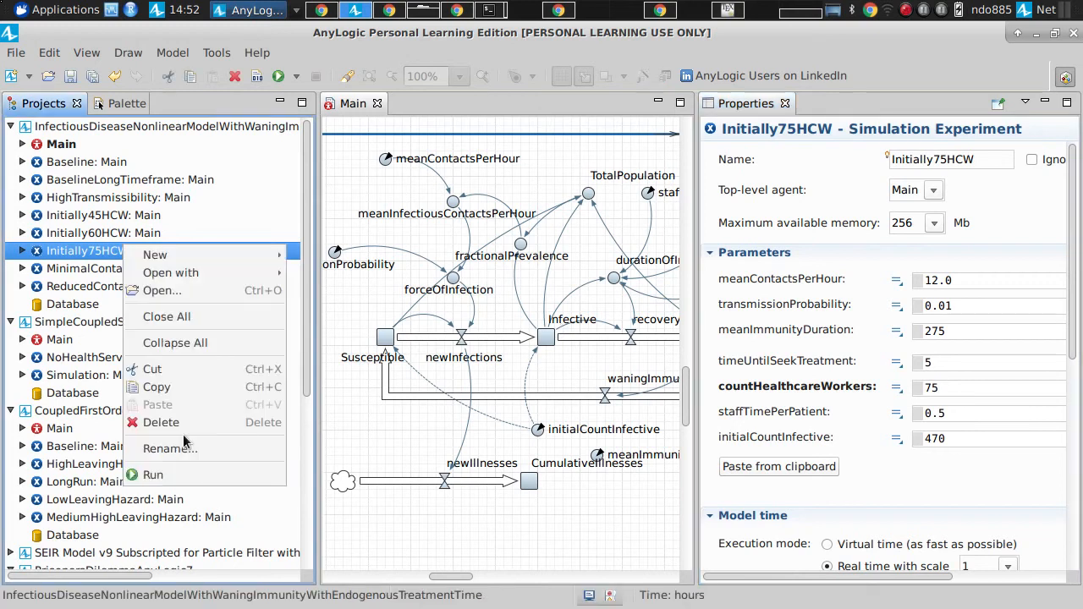
{"action": "left_click", "coordinate": [183, 478]}
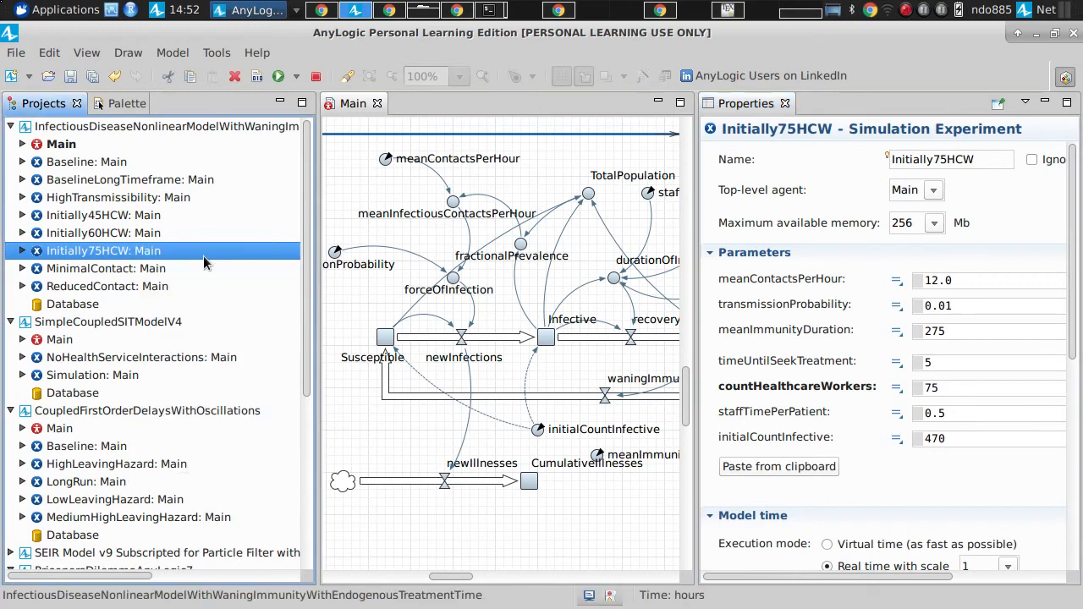
{"action": "left_click", "coordinate": [89, 151]}
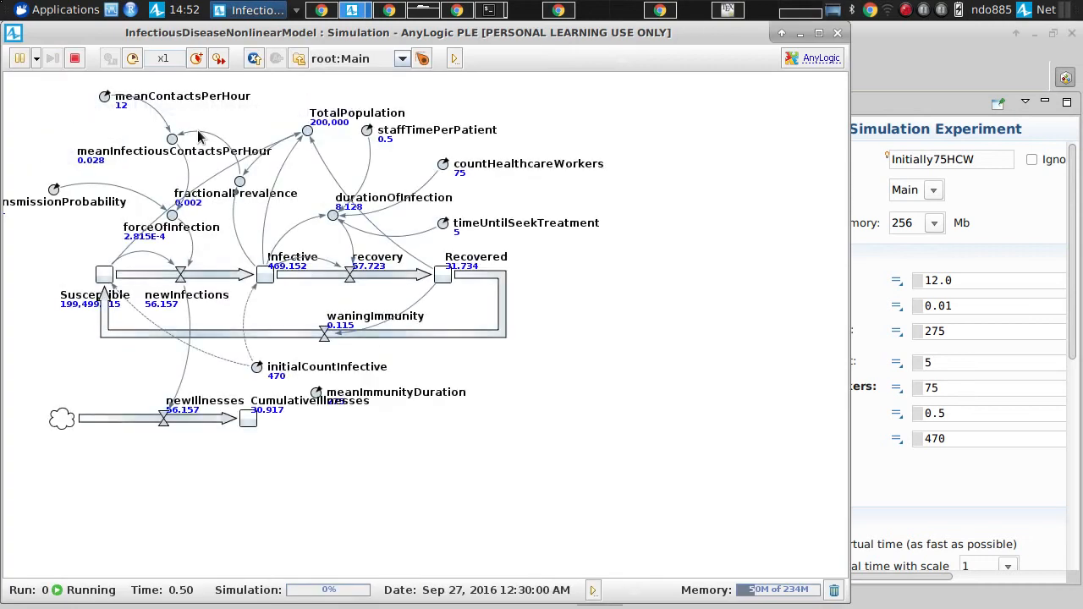
{"action": "left_click", "coordinate": [219, 58]}
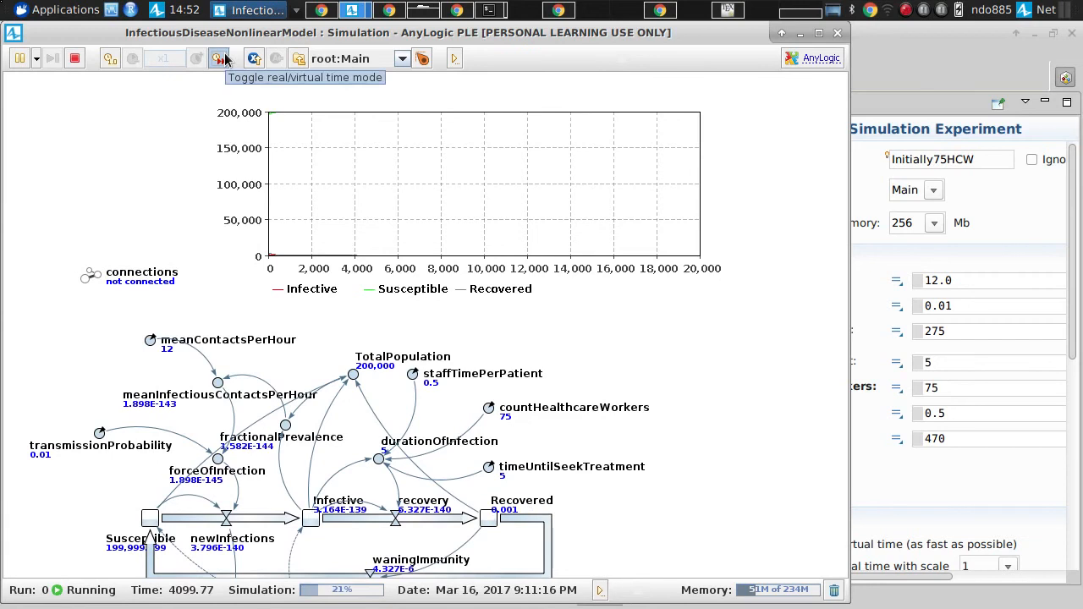
{"action": "scroll", "coordinate": [206, 235], "scroll_direction": "up", "scroll_amount": 5}
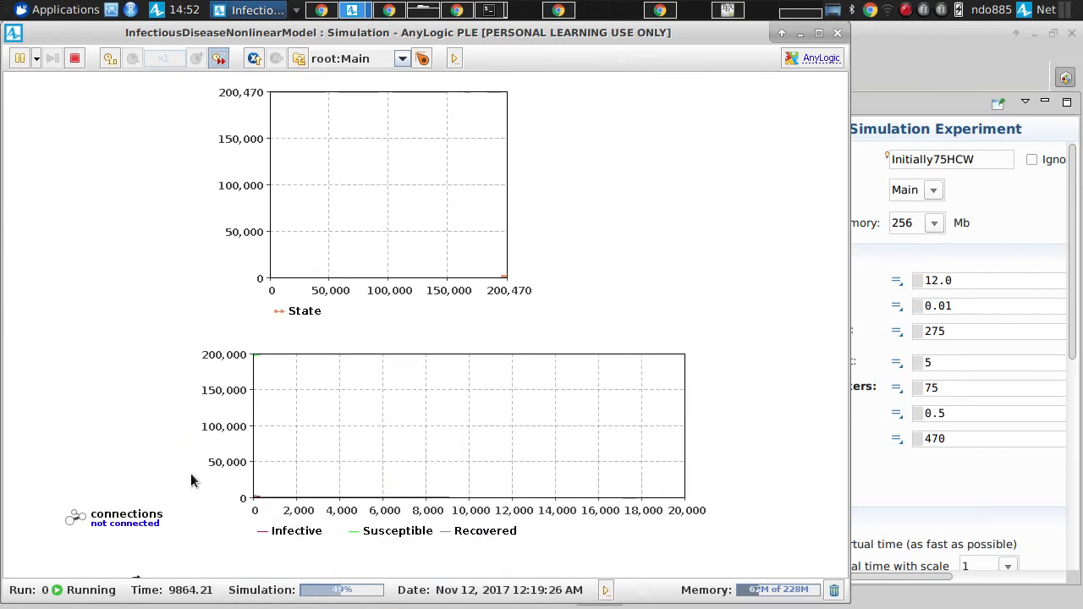
{"action": "left_click", "coordinate": [837, 32]}
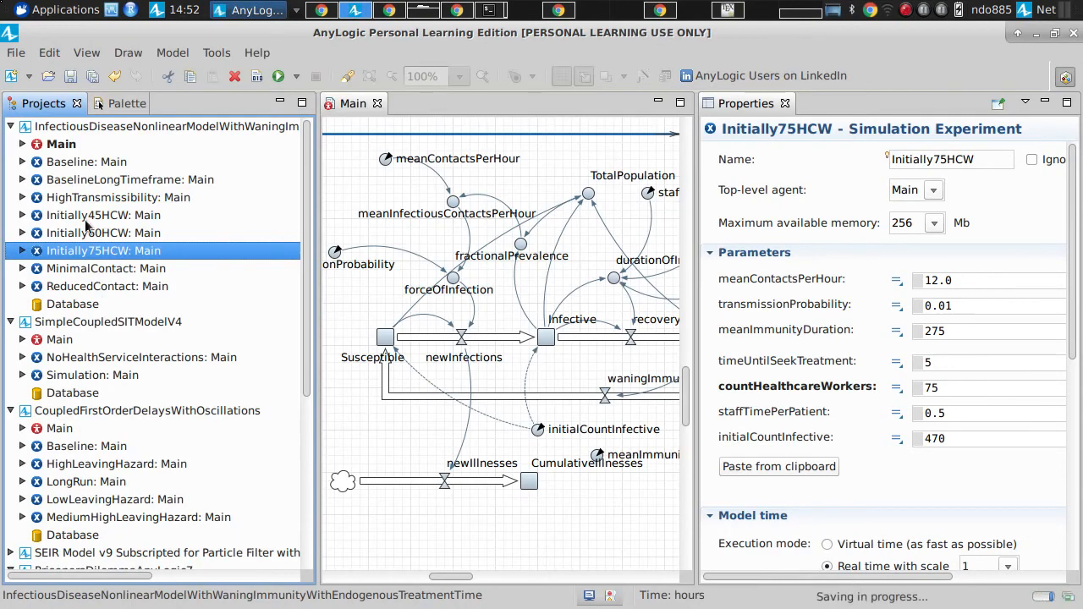
Step: Run the Initially75HCW experiment at maximum speed and inspect durationOfInfection, enlarging and closing its inspection window, and check the time plot
{"action": "right_click", "coordinate": [99, 258]}
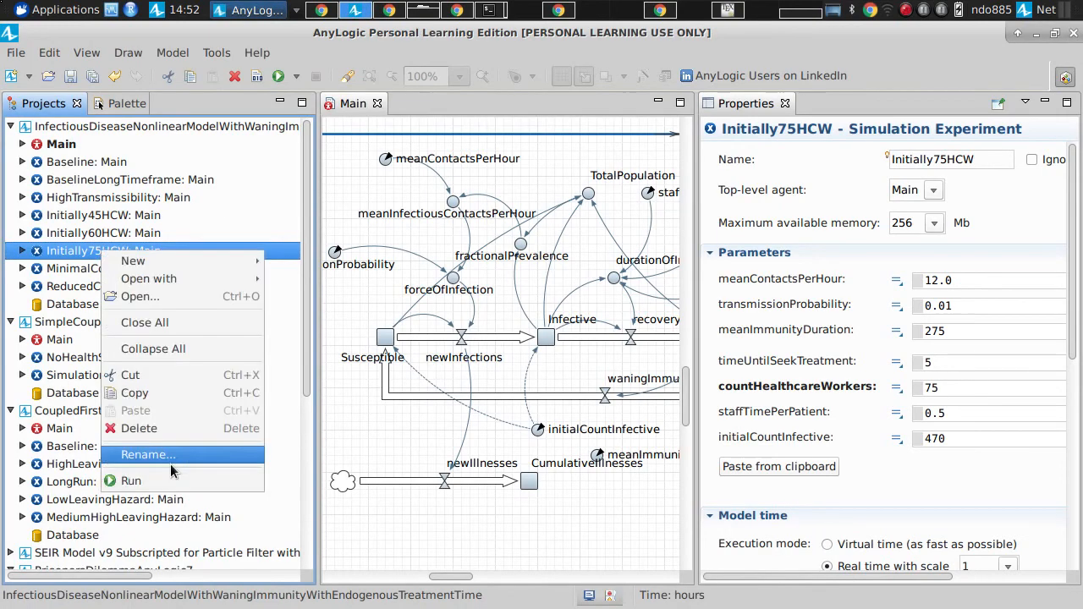
{"action": "left_click", "coordinate": [133, 479]}
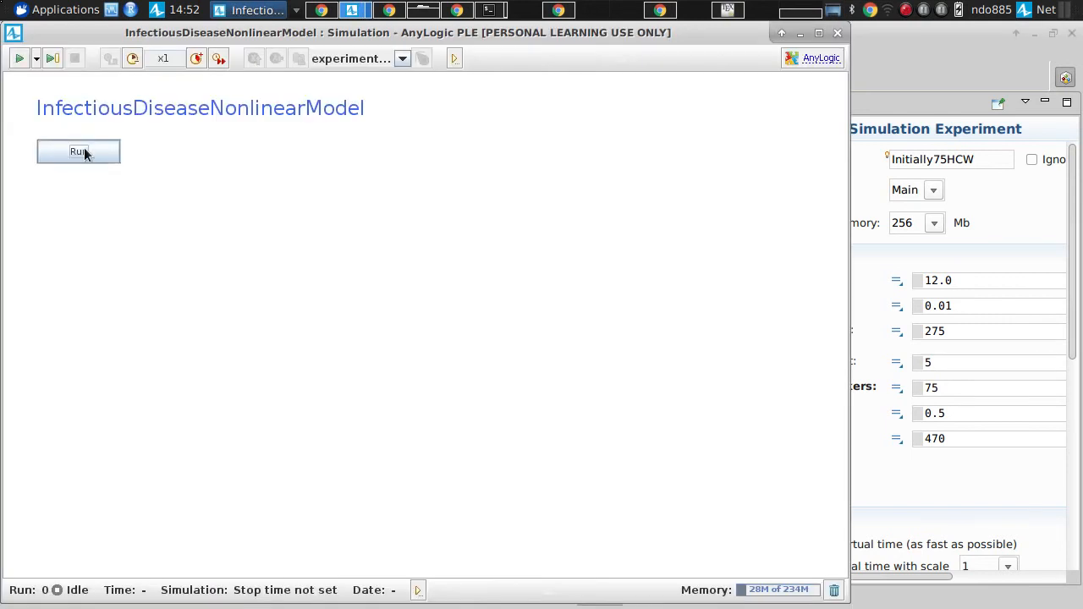
{"action": "left_click", "coordinate": [83, 152]}
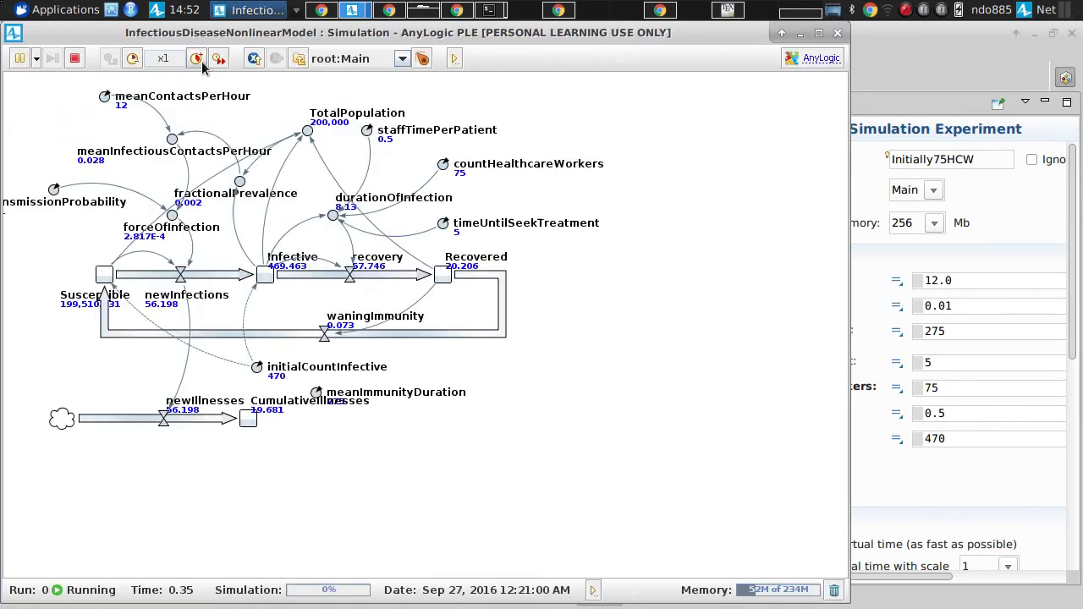
{"action": "left_click_drag", "start_coordinate": [230, 110], "coordinate": [159, 287]}
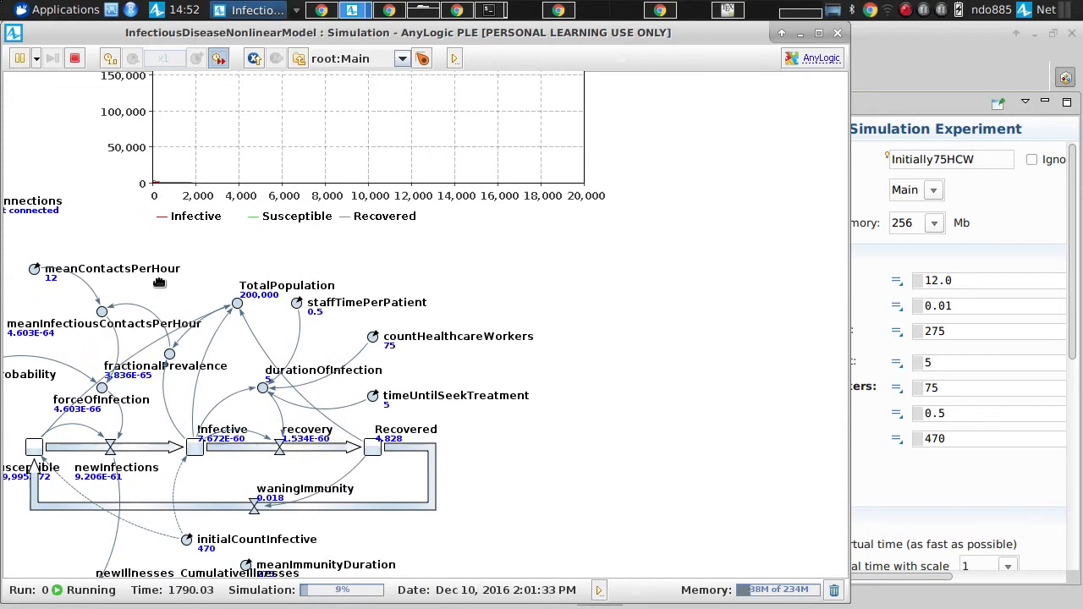
{"action": "left_click", "coordinate": [264, 389]}
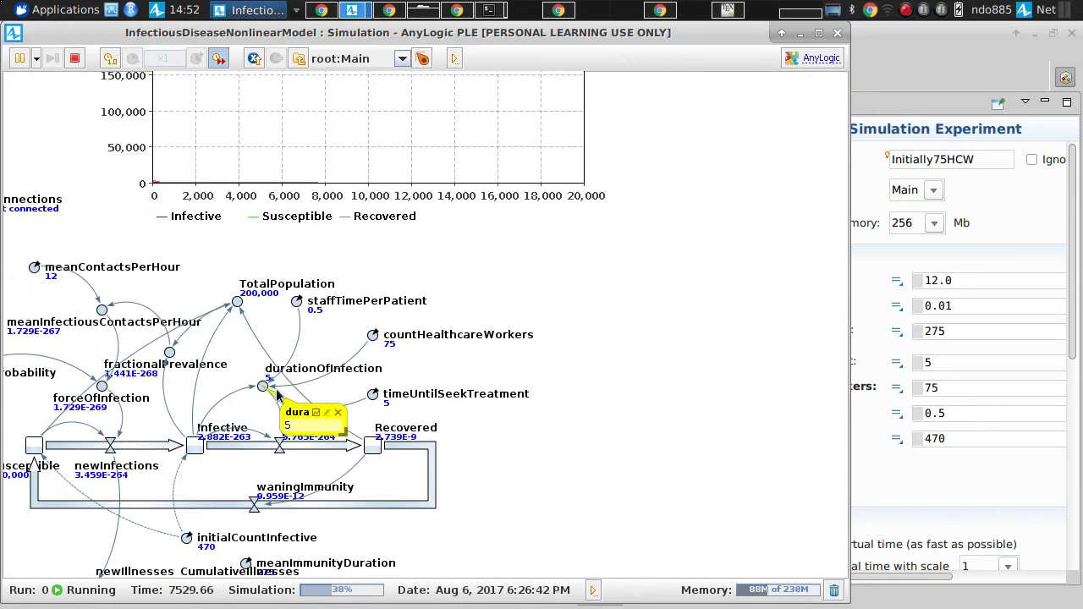
{"action": "left_click_drag", "start_coordinate": [339, 423], "coordinate": [430, 464]}
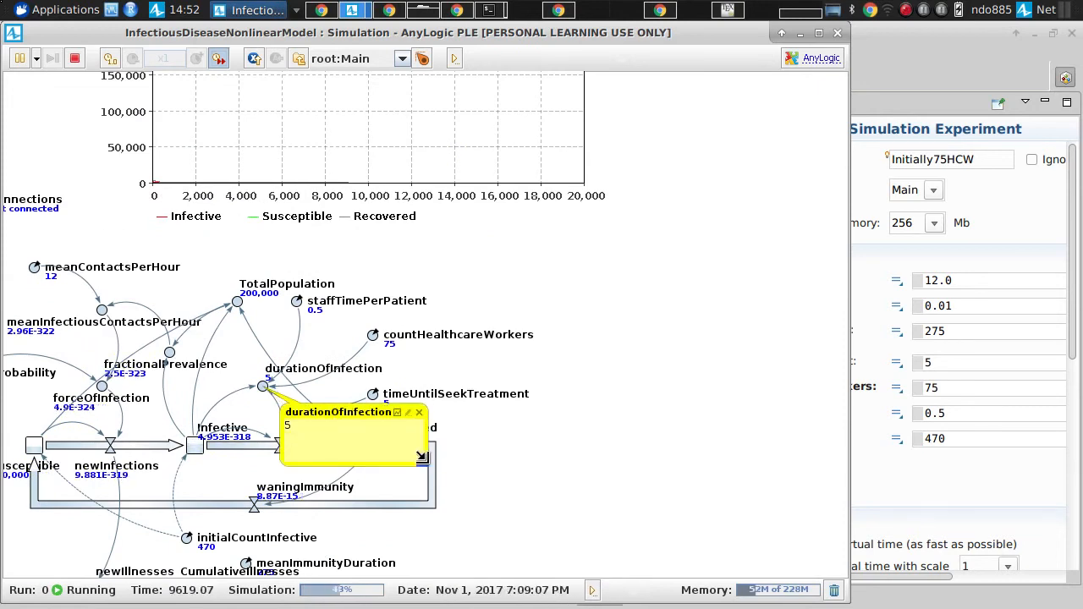
{"action": "left_click", "coordinate": [423, 412]}
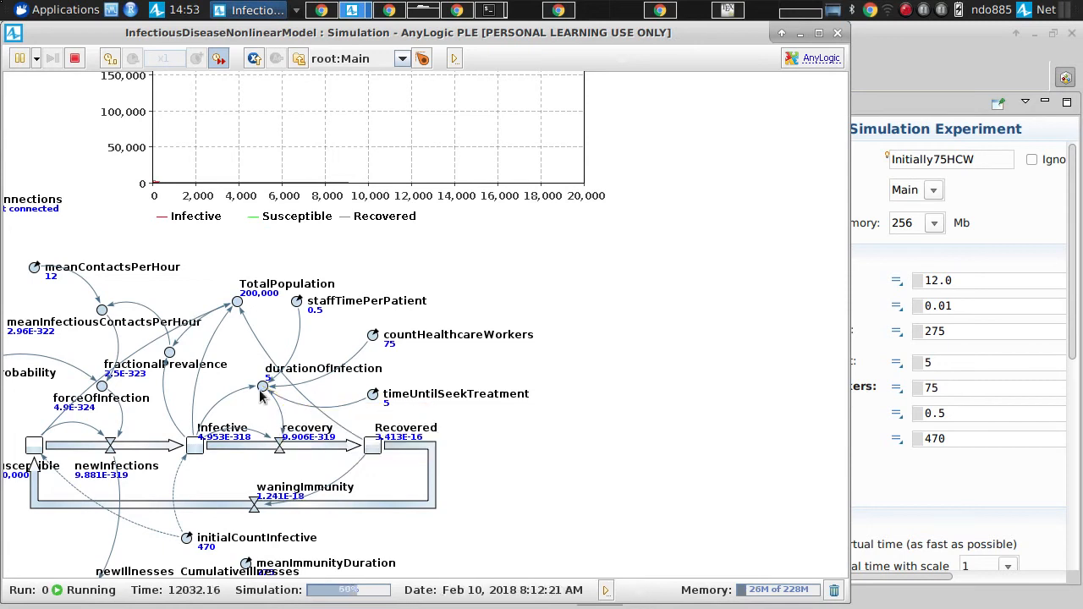
{"action": "left_click_drag", "start_coordinate": [367, 354], "coordinate": [354, 504]}
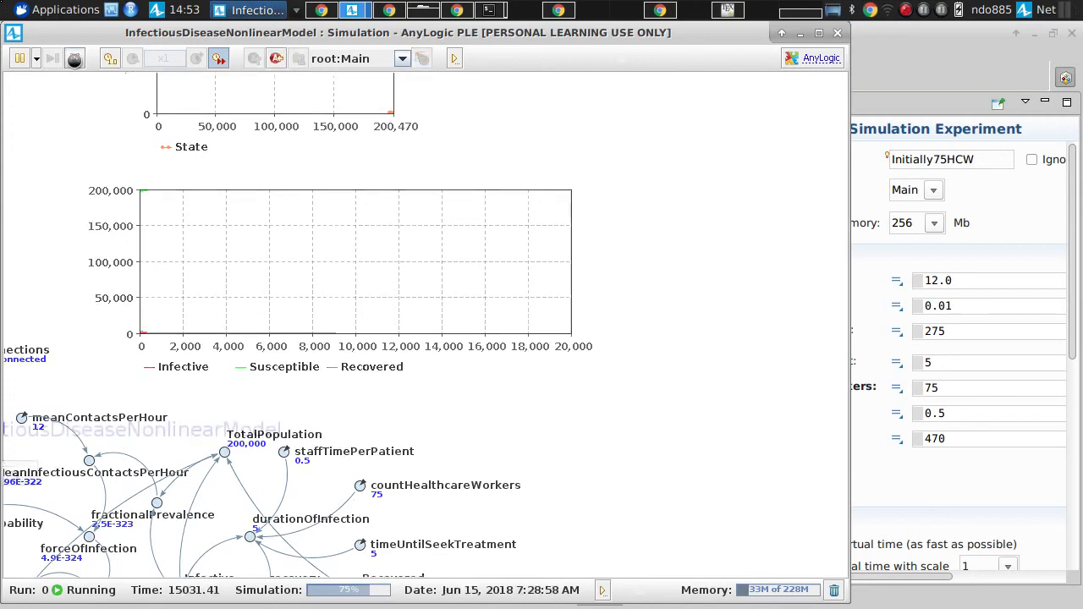
Step: Stop and rerun the Initially75HCW simulation, review its plots and the stock-and-flow diagram, and close the simulation
{"action": "left_click", "coordinate": [73, 59]}
{"action": "left_click", "coordinate": [63, 154]}
{"action": "scroll", "coordinate": [179, 210], "scroll_direction": "up", "scroll_amount": 5}
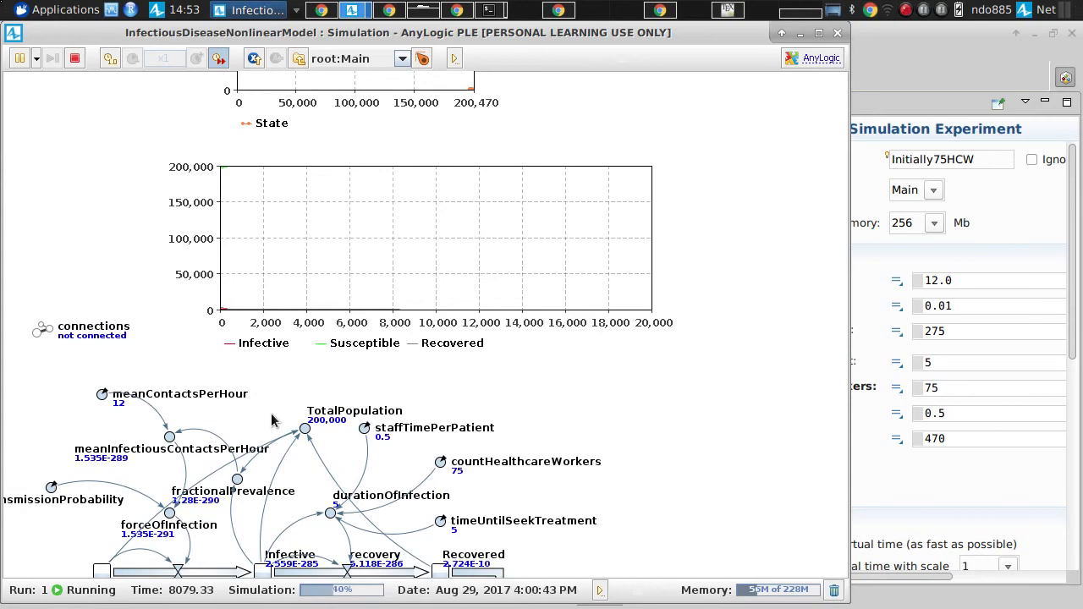
{"action": "scroll", "coordinate": [272, 413], "scroll_direction": "down", "scroll_amount": 1}
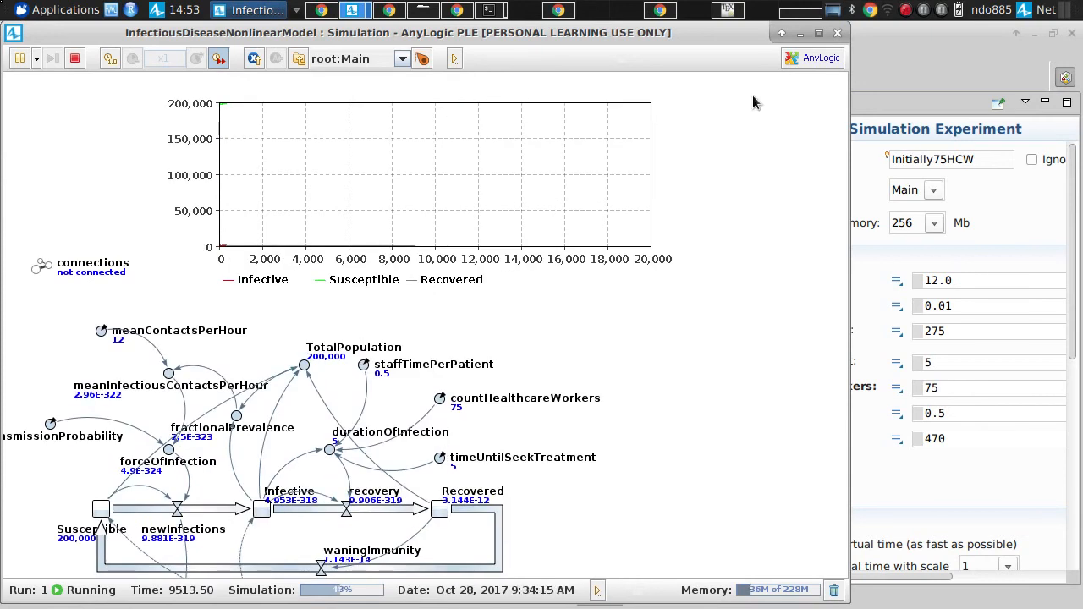
{"action": "left_click", "coordinate": [838, 34]}
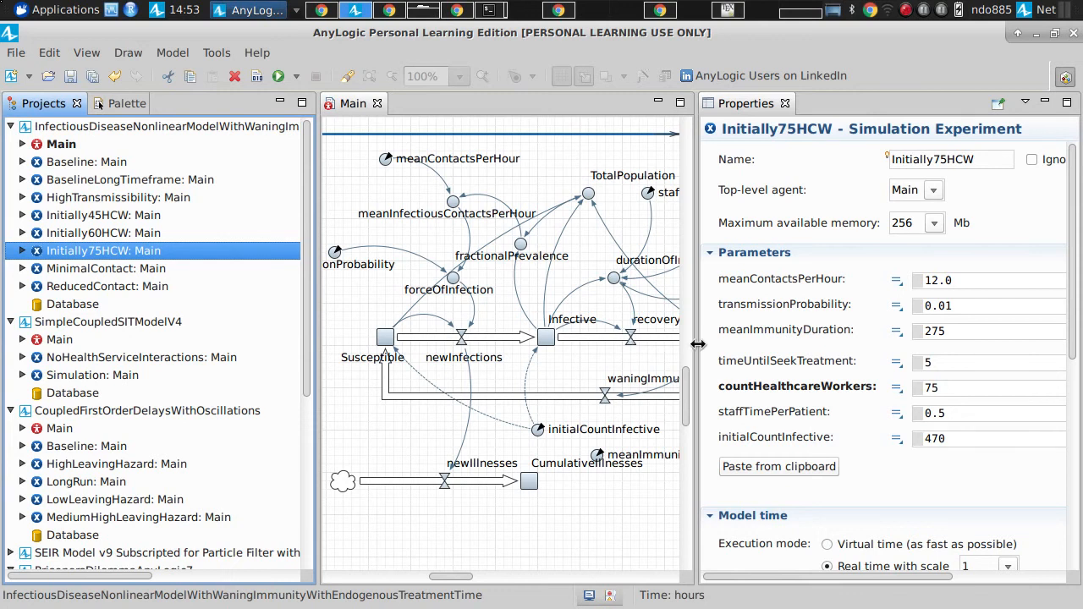
Step: Widen the Main diagram area, duplicate the Initially75HCW experiment within the infectious disease model, and select the copy
{"action": "left_click_drag", "start_coordinate": [694, 341], "coordinate": [773, 336]}
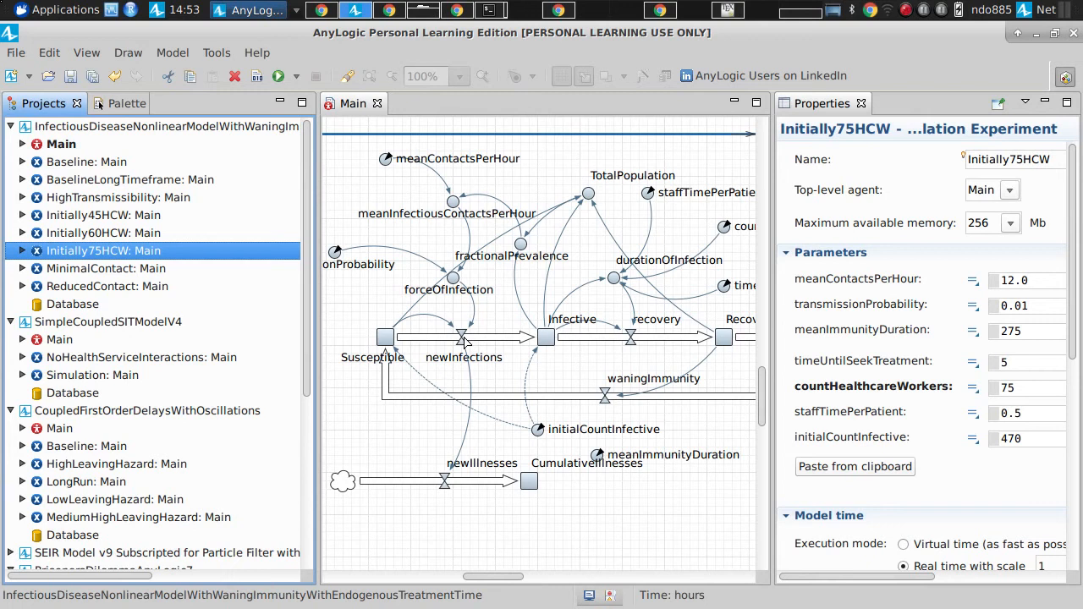
{"action": "right_click", "coordinate": [85, 250]}
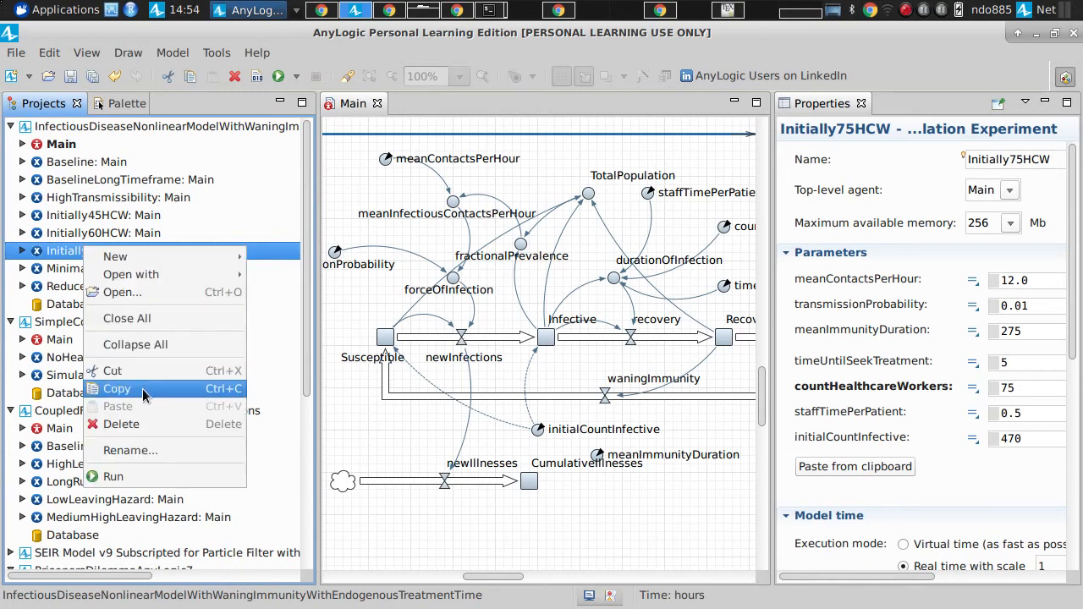
{"action": "left_click", "coordinate": [116, 389]}
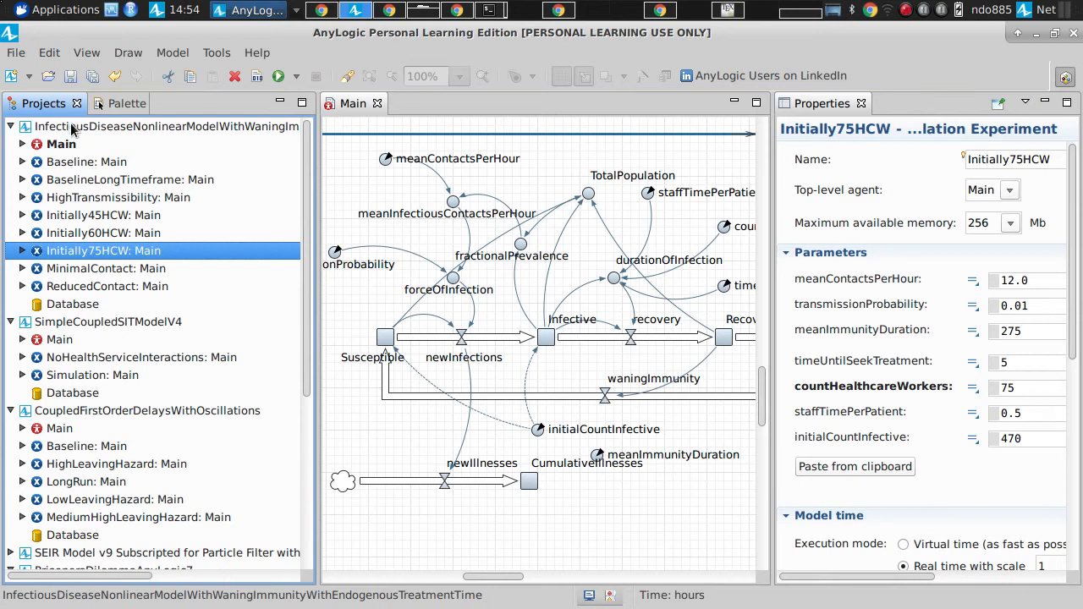
{"action": "right_click", "coordinate": [73, 126]}
{"action": "left_click", "coordinate": [124, 361]}
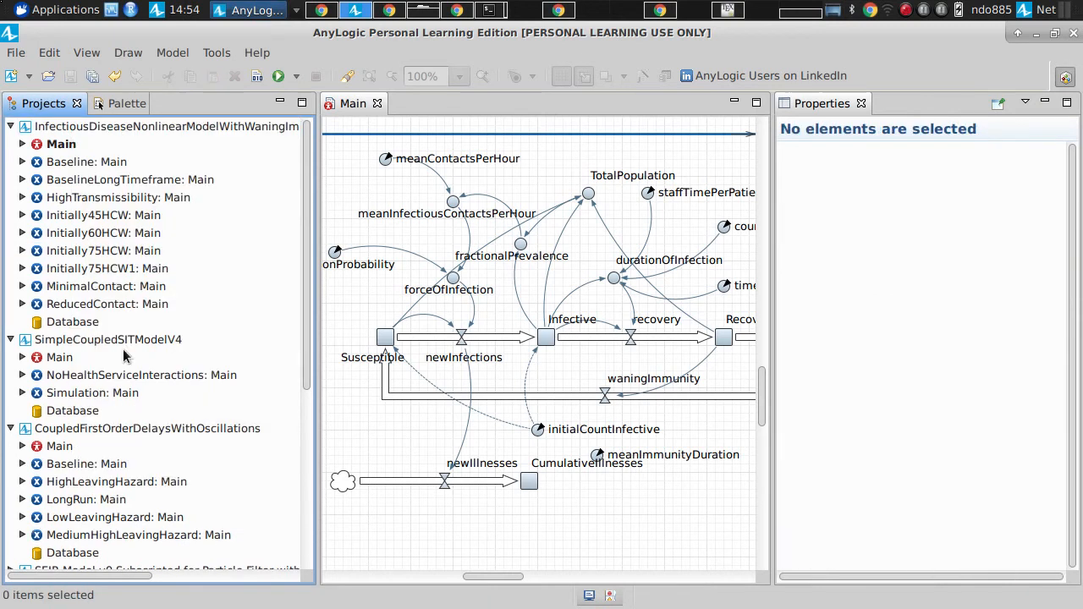
{"action": "left_click", "coordinate": [109, 269]}
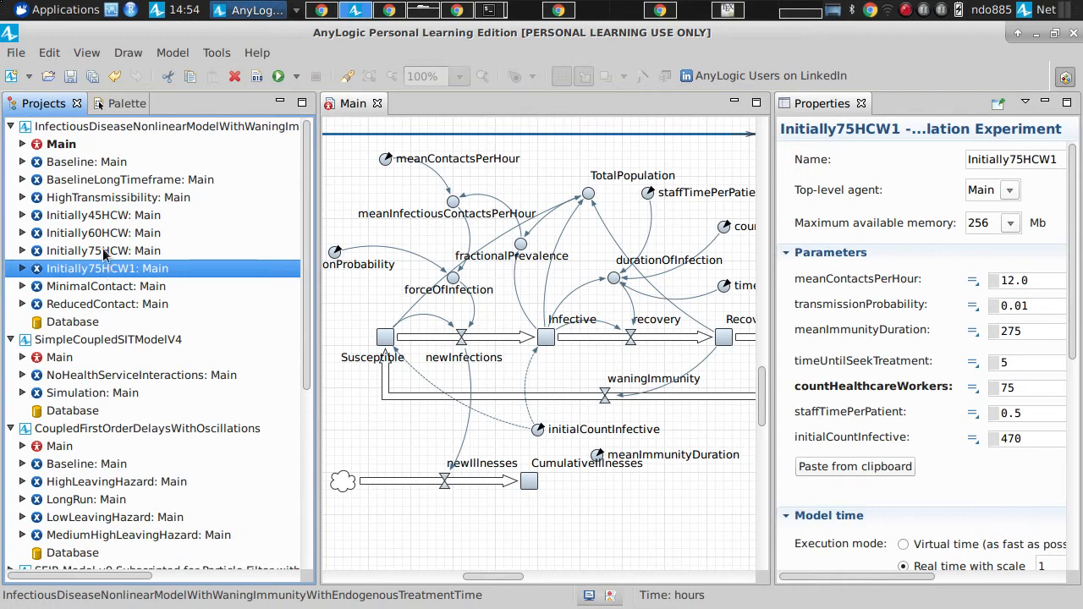
Step: Rename the copied experiment as Initially67HCW
{"action": "left_click", "coordinate": [1005, 160]}
{"action": "key", "text": "shift+Right"}
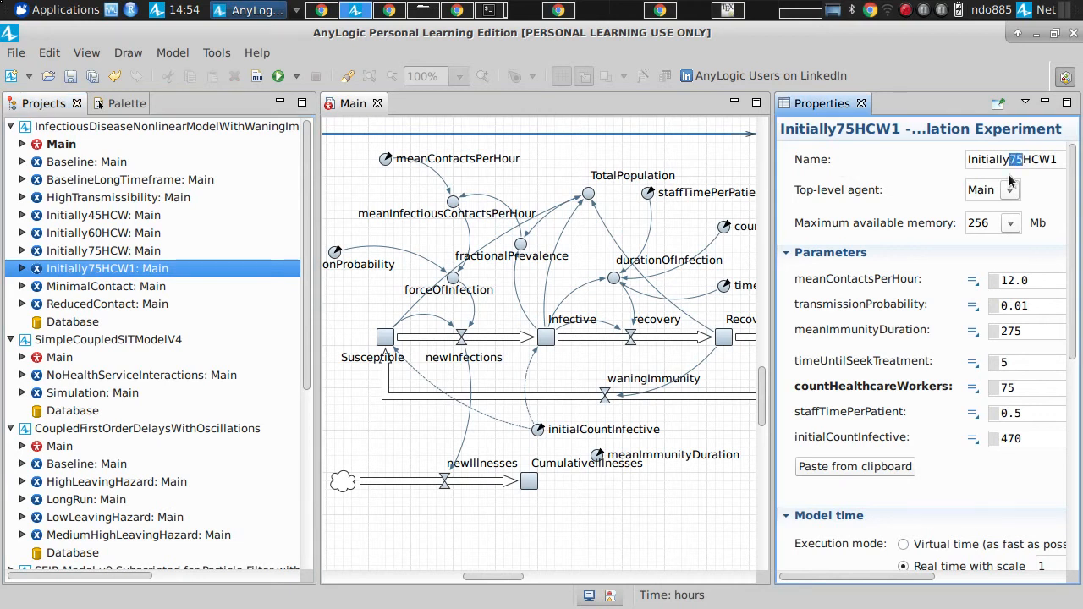
{"action": "type", "text": "67"}
{"action": "key", "text": "BackSpace"}
{"action": "key", "text": "Return"}
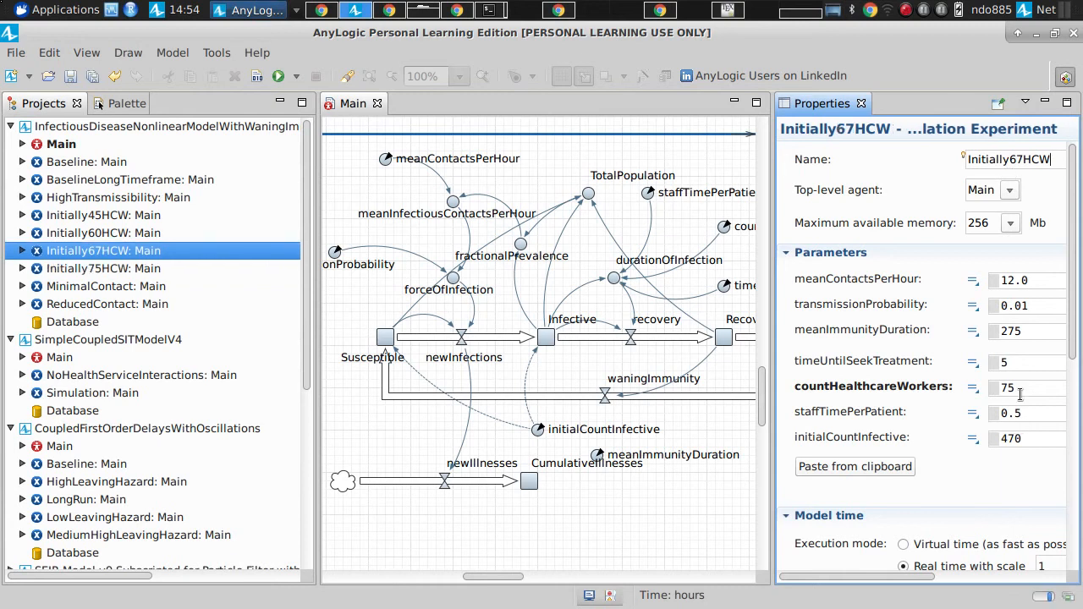
Step: Set countHealthcareWorkers to 67 for the Initially67HCW experiment, dismiss the error dialog, and save the model
{"action": "double_click", "coordinate": [1007, 388]}
{"action": "type", "text": "67"}
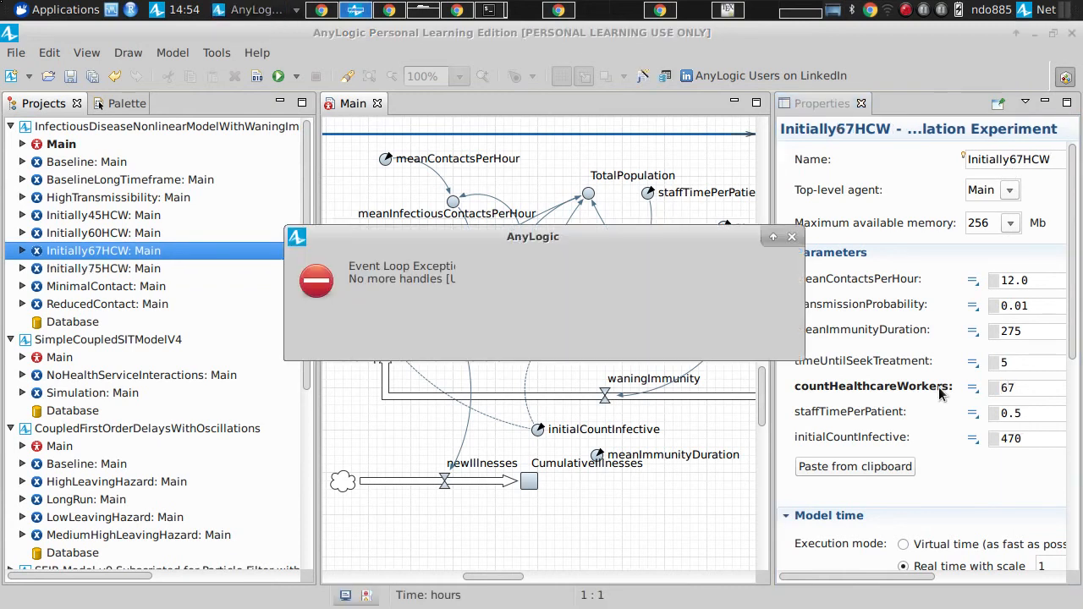
{"action": "key", "text": "Return"}
{"action": "key", "text": "ctrl+s"}
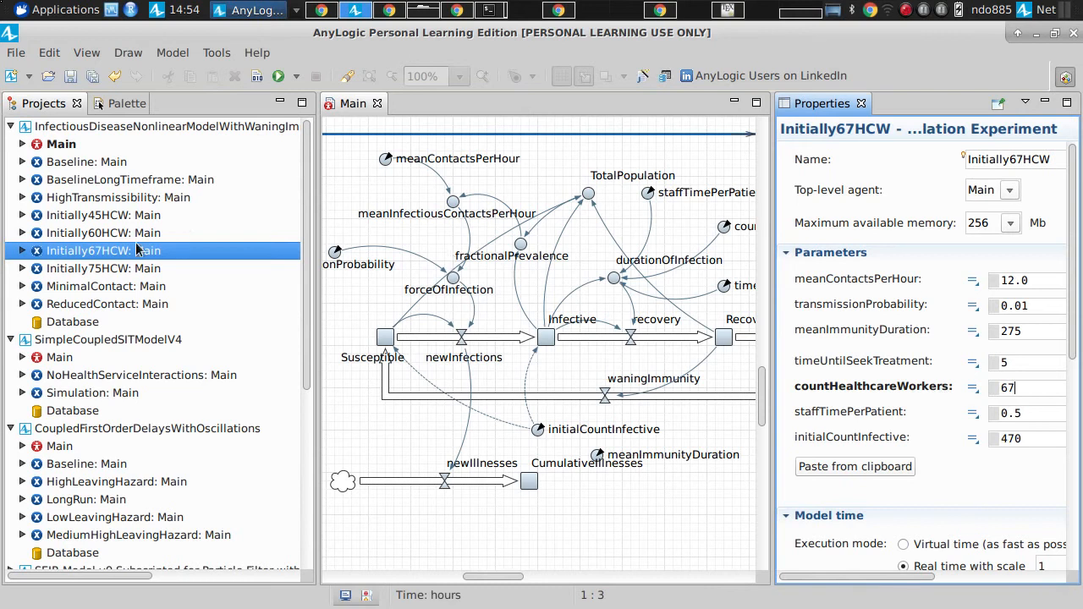
{"action": "key", "text": "ctrl+s"}
Step: Run the Initially67HCW experiment at maximum speed, review its plots, durationOfInfection and the Infective stock, and close the simulation
{"action": "right_click", "coordinate": [138, 257]}
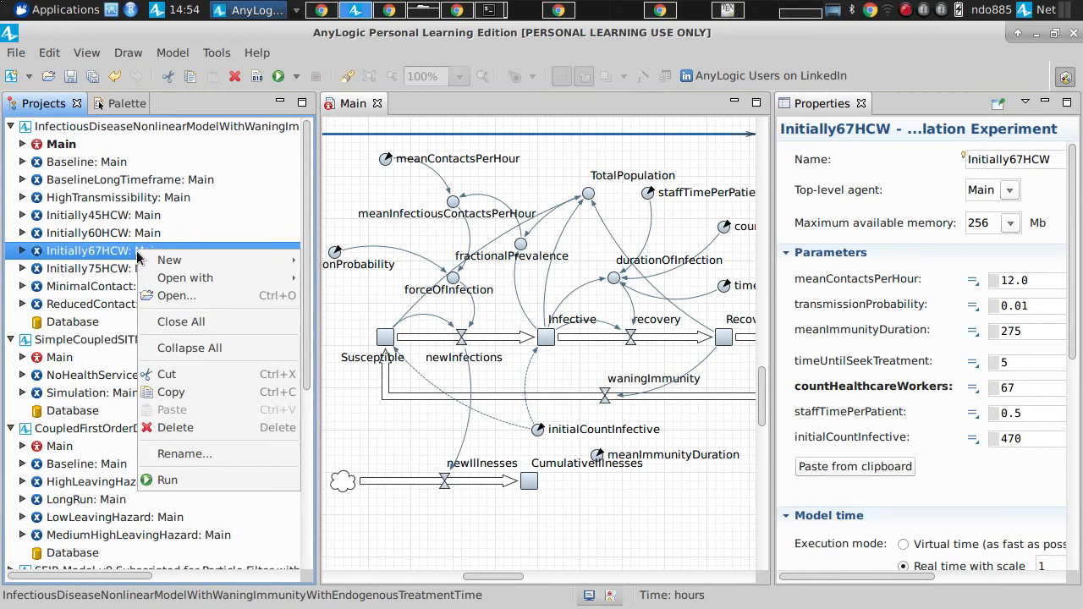
{"action": "left_click", "coordinate": [187, 481]}
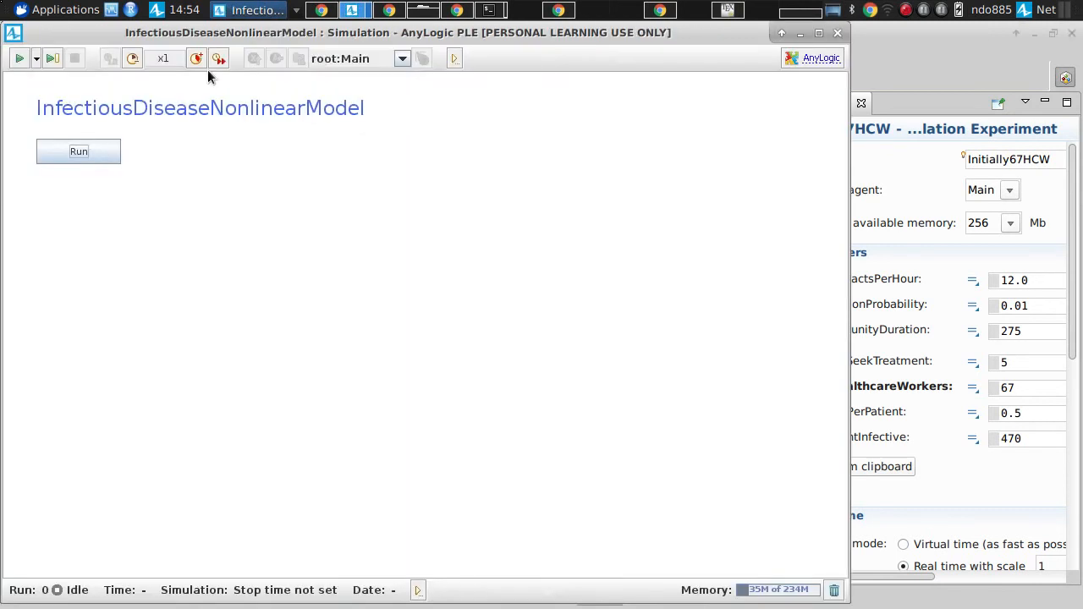
{"action": "left_click", "coordinate": [221, 60]}
{"action": "left_click_drag", "start_coordinate": [247, 257], "coordinate": [252, 573]}
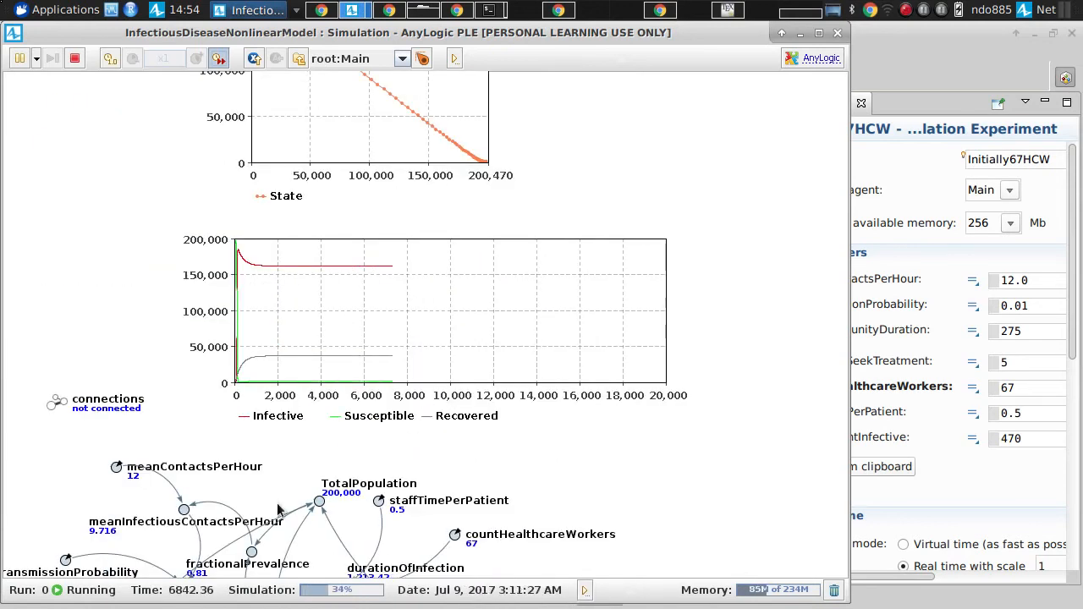
{"action": "left_click_drag", "start_coordinate": [278, 505], "coordinate": [251, 220]}
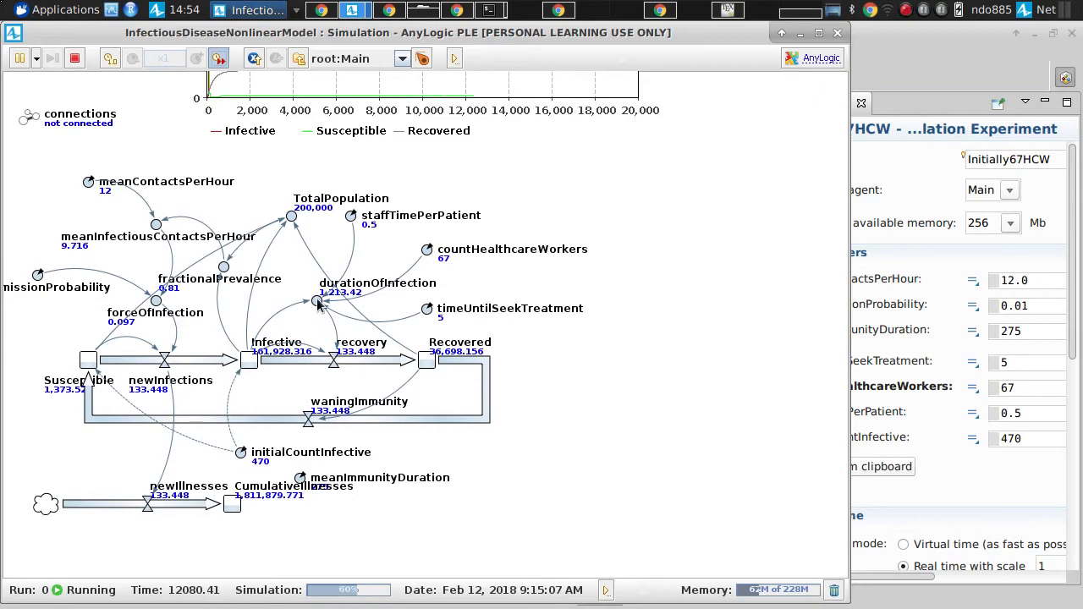
{"action": "left_click_drag", "start_coordinate": [318, 305], "coordinate": [392, 480]}
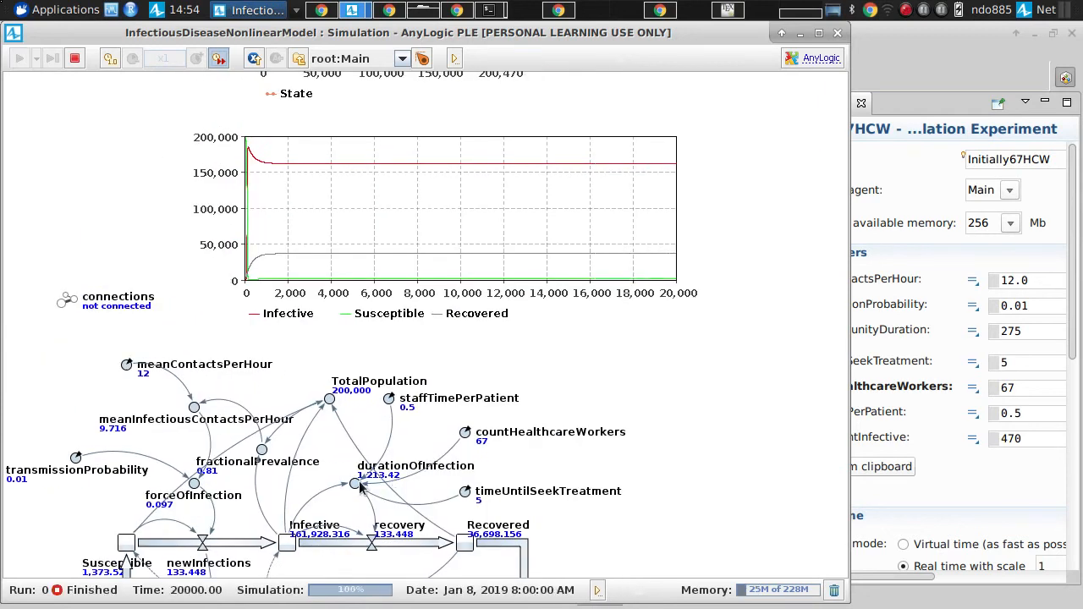
{"action": "left_click", "coordinate": [290, 544]}
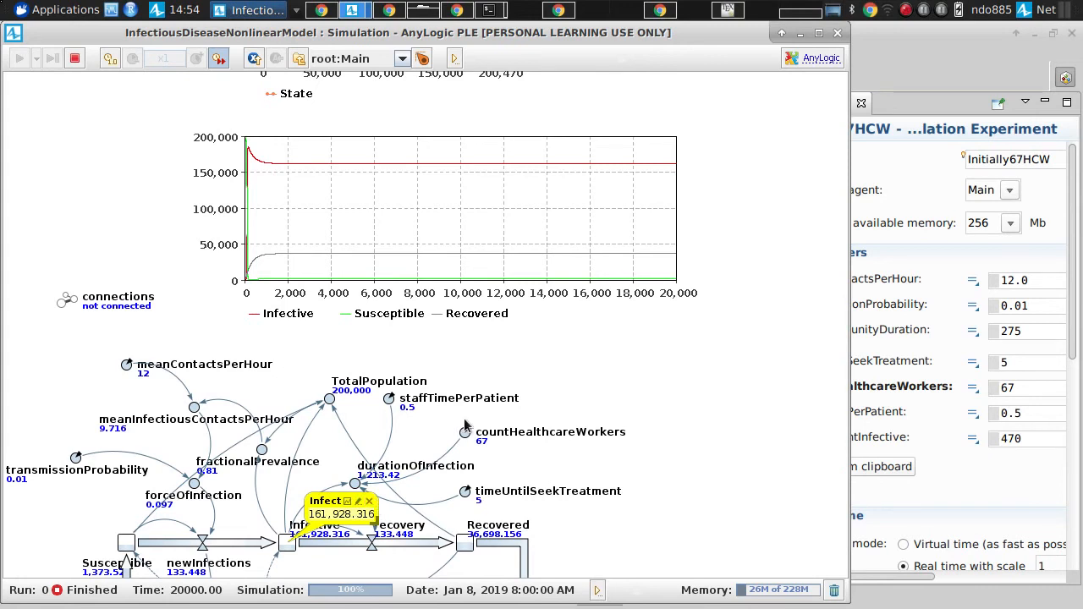
{"action": "left_click", "coordinate": [837, 32]}
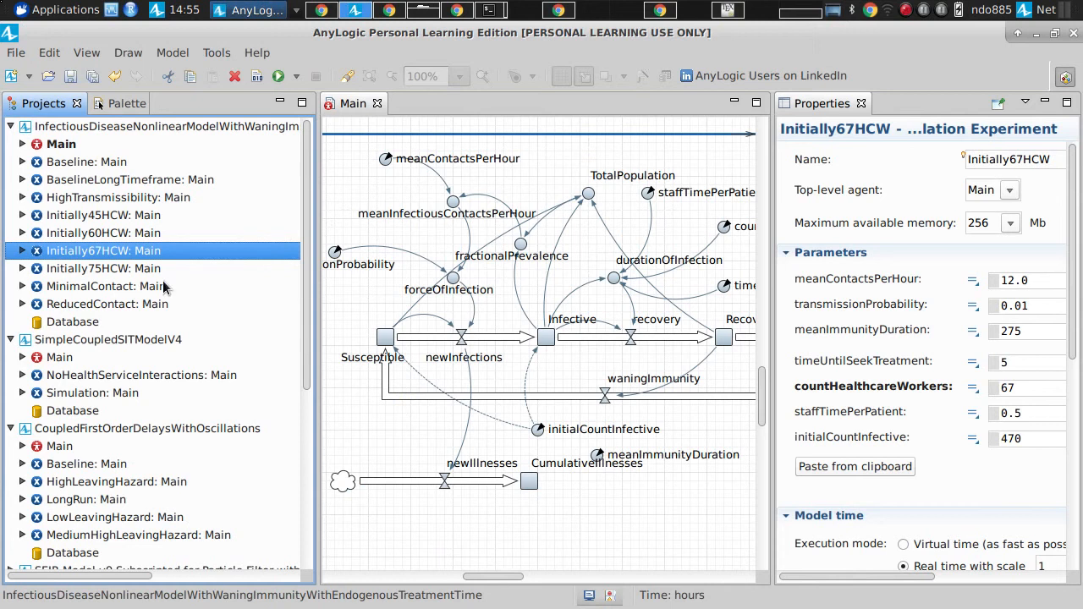
Step: Paste a copied duplicate of the Initially67HCW experiment into the infectious disease model and select the new copy
{"action": "right_click", "coordinate": [99, 254]}
{"action": "key", "text": "Escape"}
{"action": "left_click", "coordinate": [122, 127]}
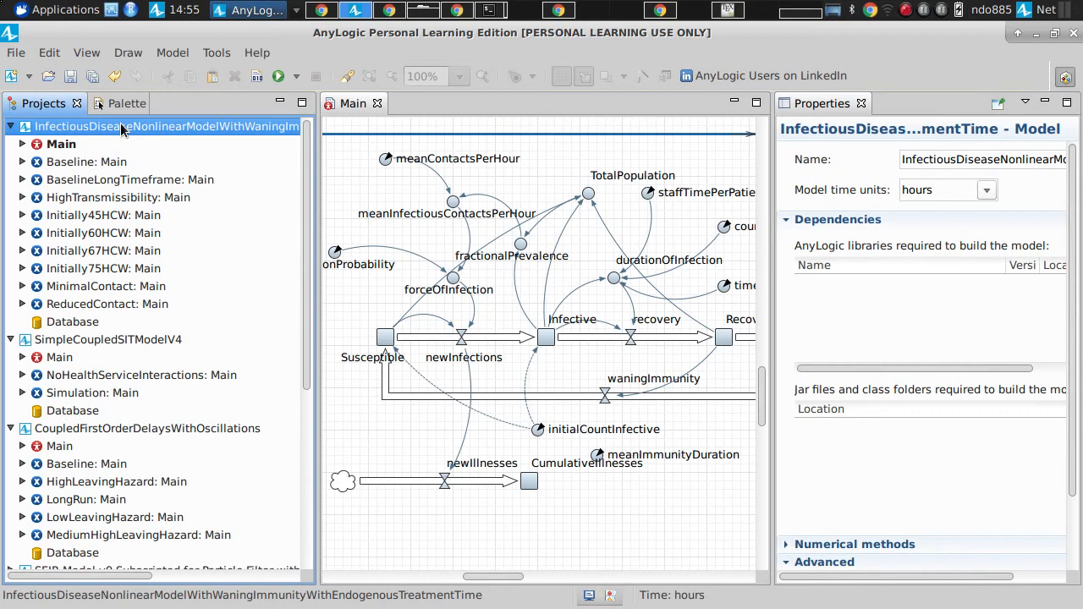
{"action": "right_click", "coordinate": [123, 127]}
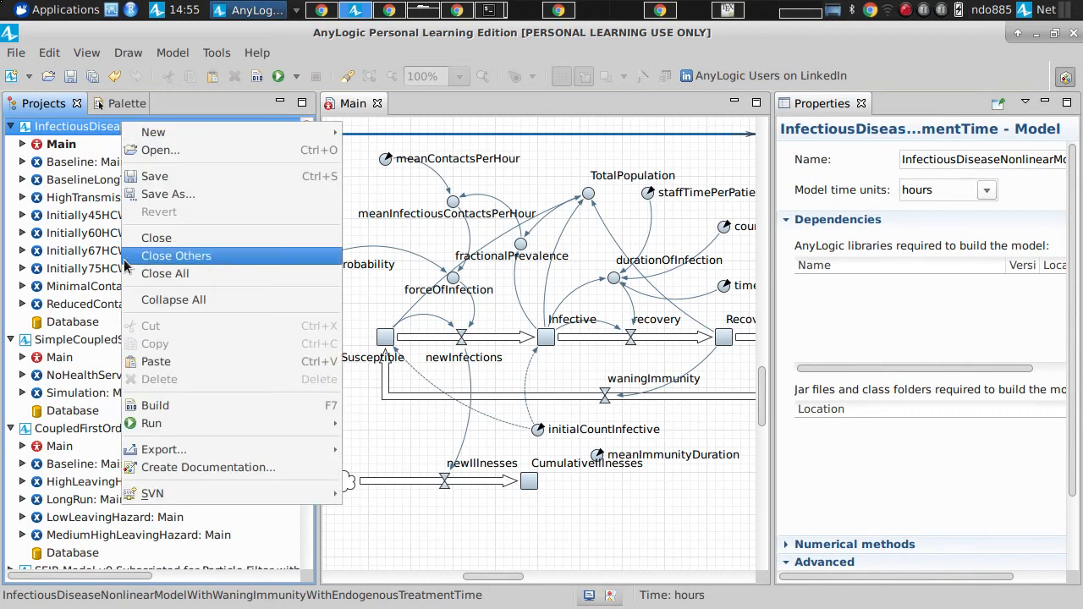
{"action": "left_click", "coordinate": [155, 362]}
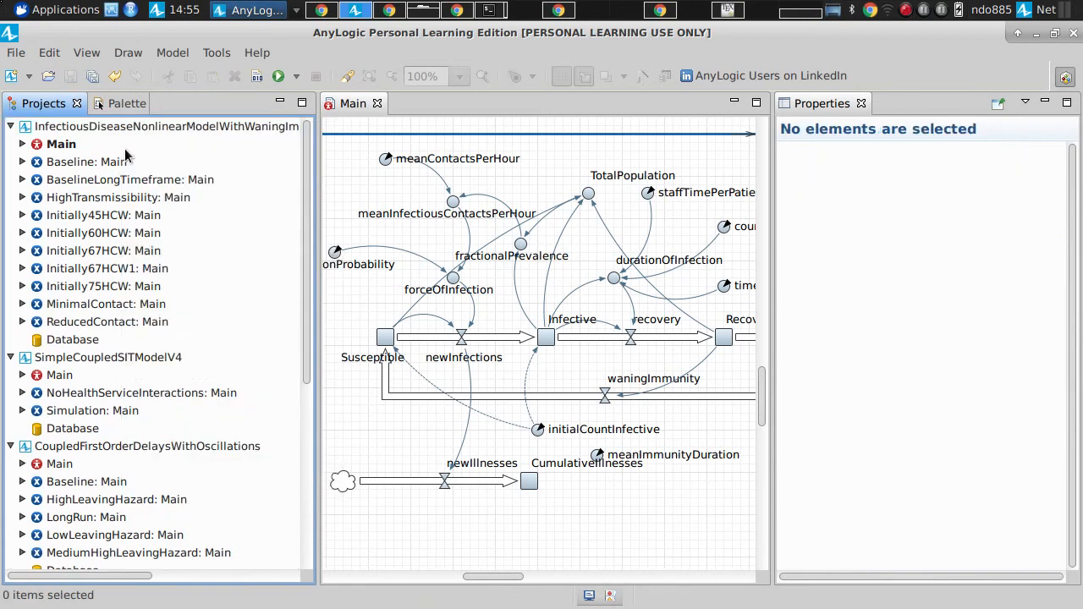
{"action": "right_click", "coordinate": [105, 290]}
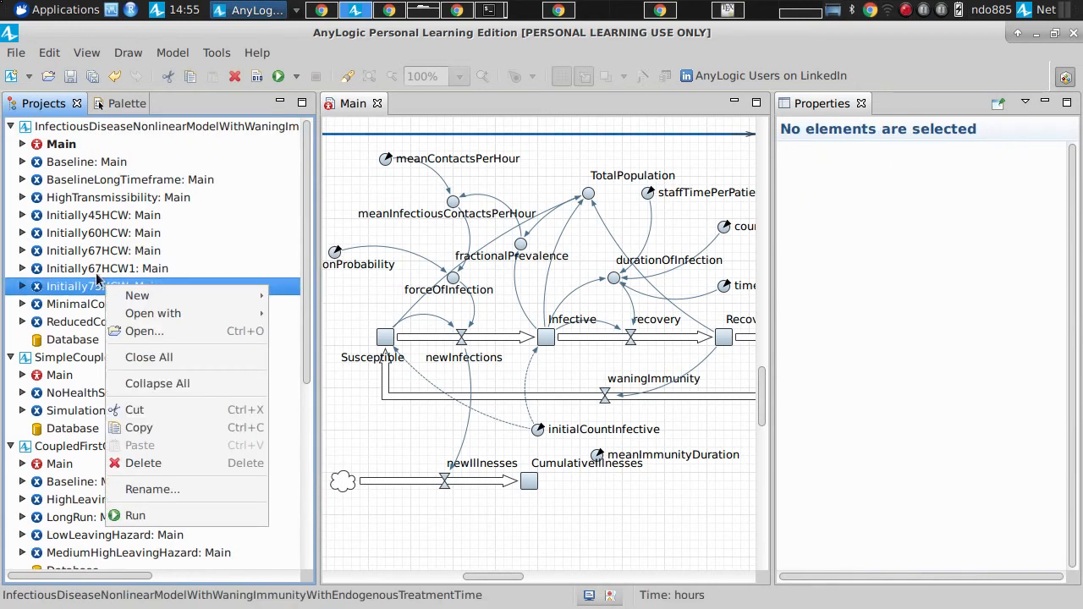
{"action": "left_click", "coordinate": [95, 269]}
{"action": "left_click", "coordinate": [95, 269]}
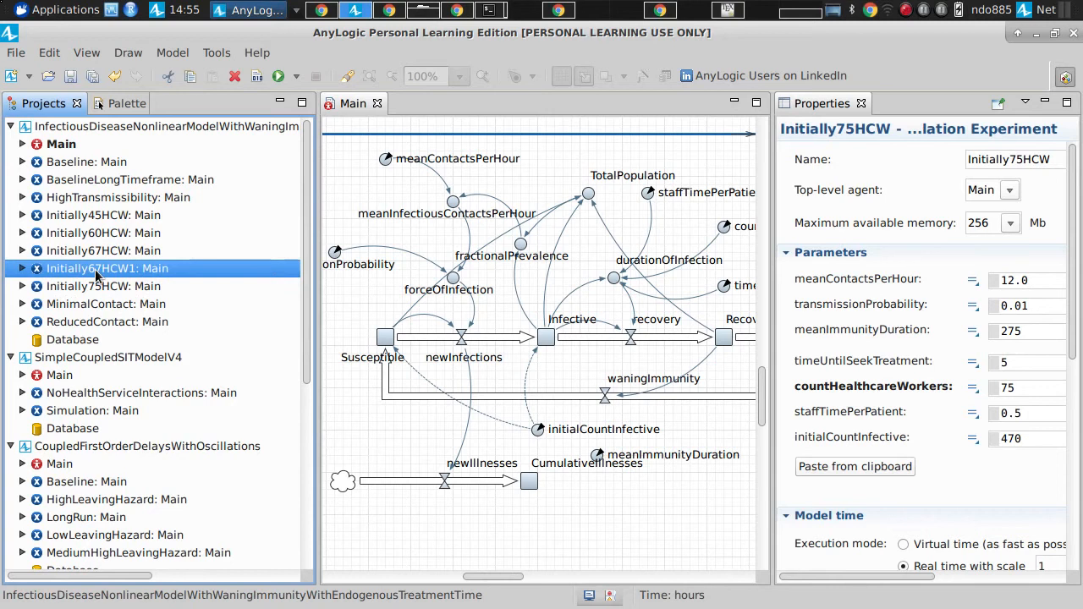
Step: Duplicate the Initially67HCW1 experiment within the infectious disease model
{"action": "right_click", "coordinate": [138, 353]}
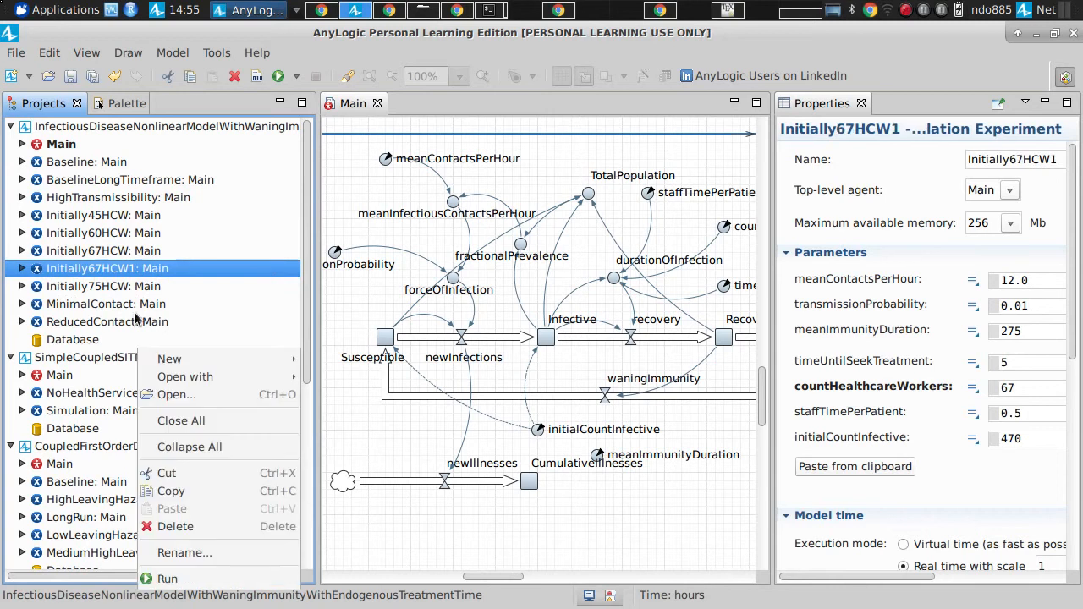
{"action": "left_click", "coordinate": [160, 493]}
{"action": "left_click", "coordinate": [129, 127]}
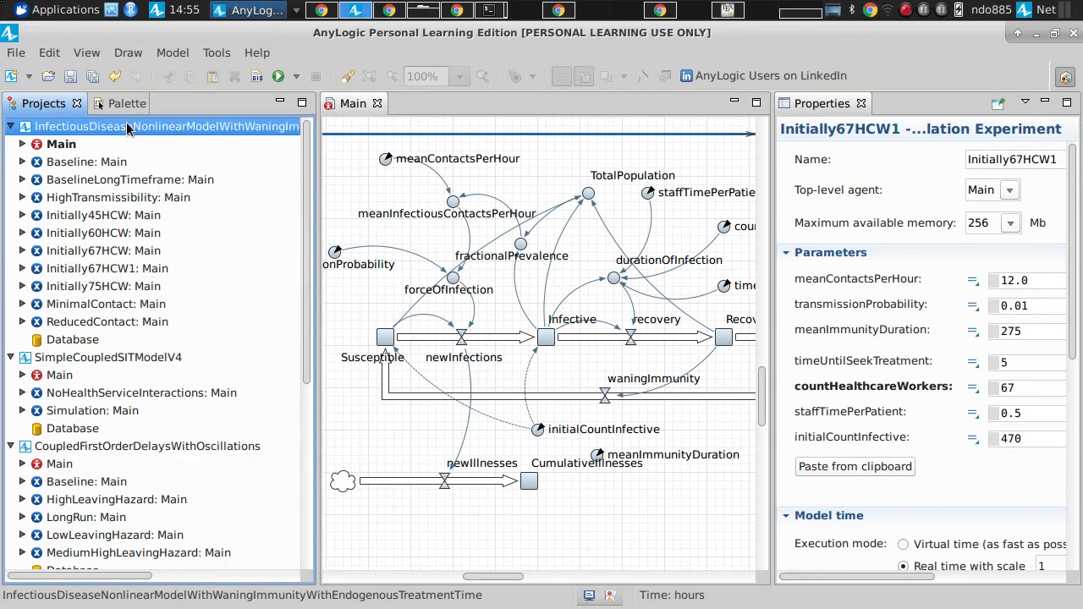
{"action": "right_click", "coordinate": [129, 127]}
{"action": "left_click", "coordinate": [184, 362]}
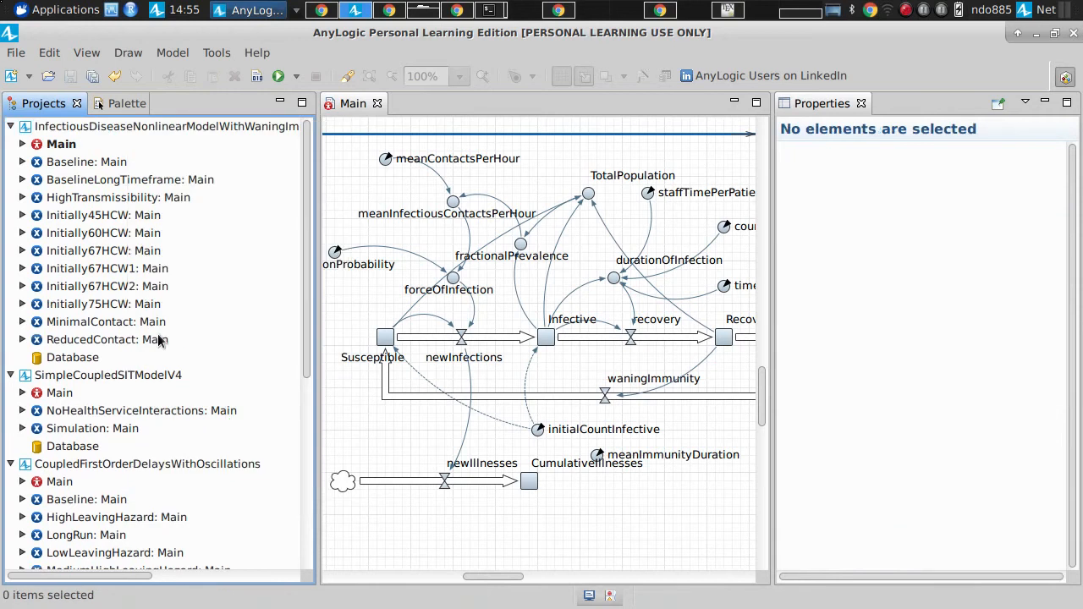
Step: Rename the Initially67HCW2 experiment as Initially71HCW and set its countHealthcareWorkers to 71
{"action": "left_click", "coordinate": [121, 288]}
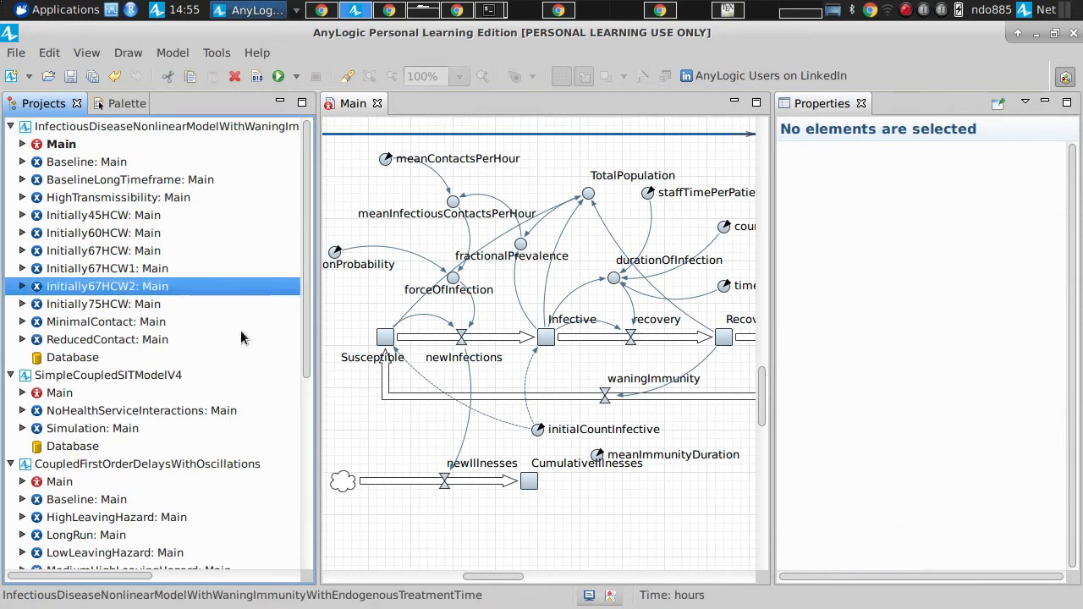
{"action": "left_click", "coordinate": [1017, 160]}
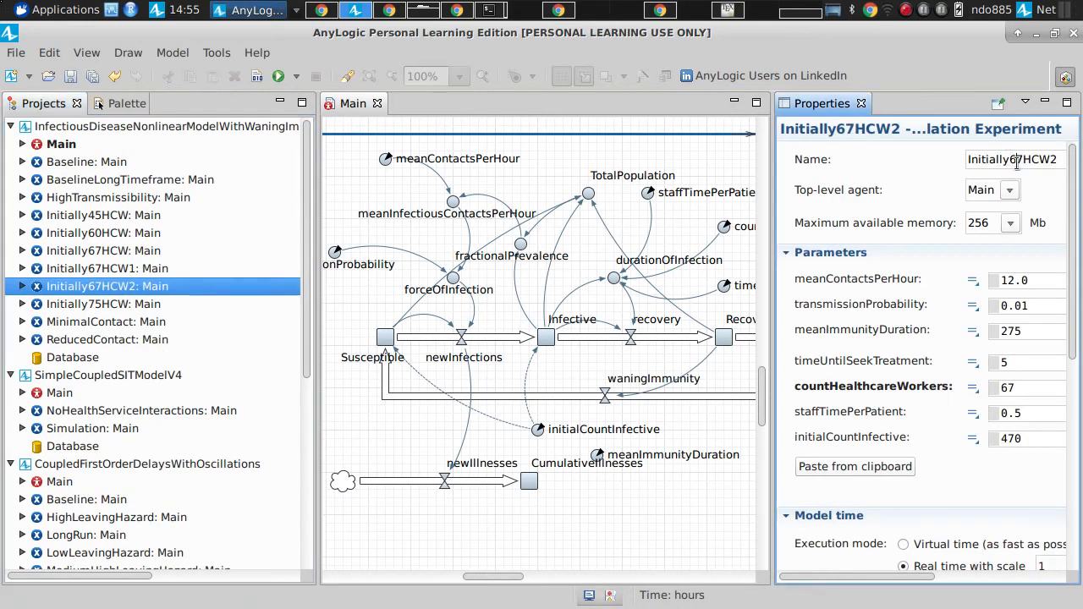
{"action": "key", "text": "Left"}
{"action": "key", "text": "shift+Right"}
{"action": "key", "text": "shift+Right"}
{"action": "type", "text": "71"}
{"action": "key", "text": "BackSpace"}
{"action": "double_click", "coordinate": [1030, 388]}
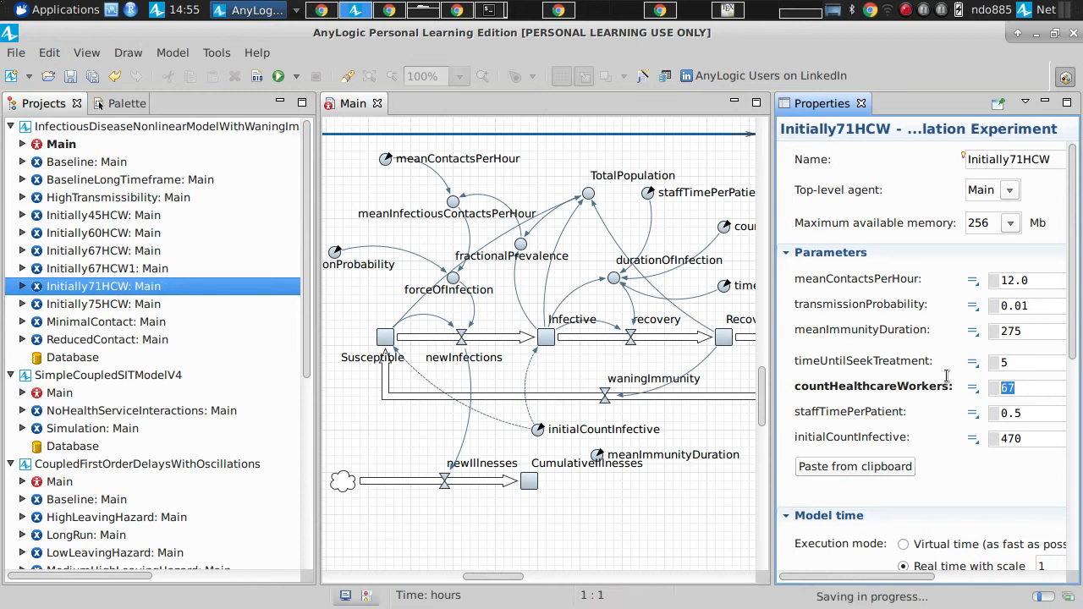
{"action": "type", "text": "71"}
Step: Run the Initially71HCW experiment at maximum speed, review its stock plots and durationOfInfection, and close the simulation
{"action": "right_click", "coordinate": [125, 289]}
{"action": "left_click", "coordinate": [181, 517]}
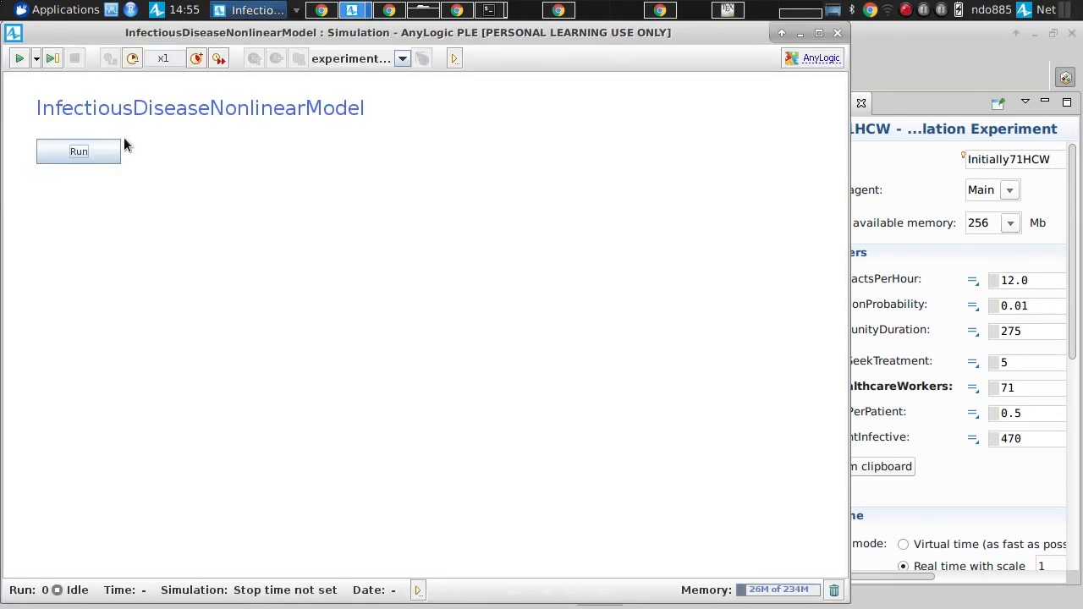
{"action": "left_click", "coordinate": [104, 150]}
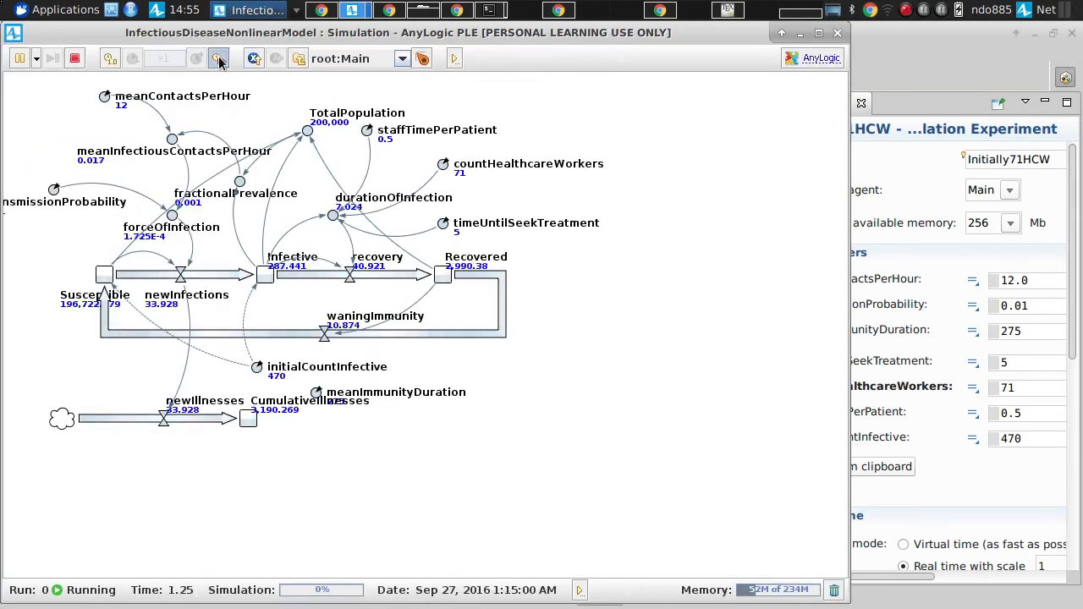
{"action": "left_click_drag", "start_coordinate": [285, 143], "coordinate": [319, 453]}
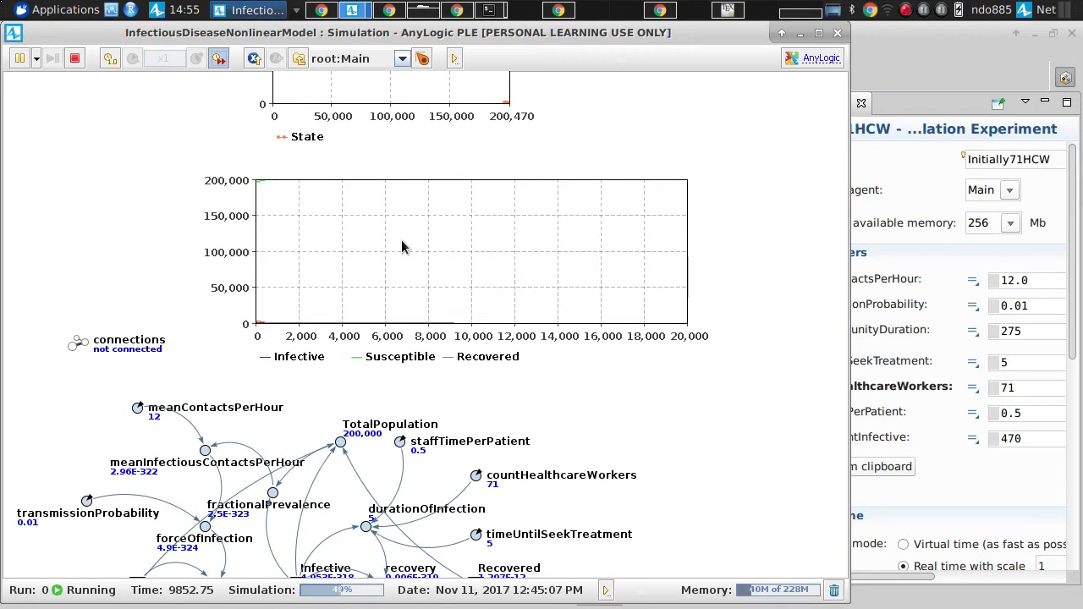
{"action": "left_click", "coordinate": [837, 33]}
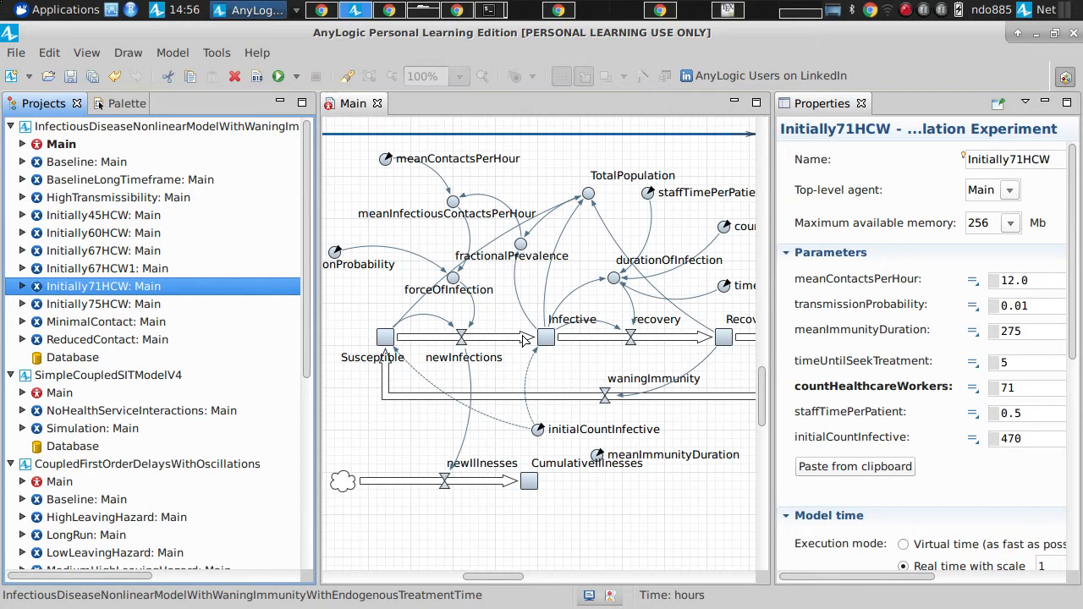
Step: Duplicate the Initially71HCW experiment within the infectious disease model
{"action": "right_click", "coordinate": [111, 287]}
{"action": "left_click", "coordinate": [174, 421]}
{"action": "right_click", "coordinate": [103, 125]}
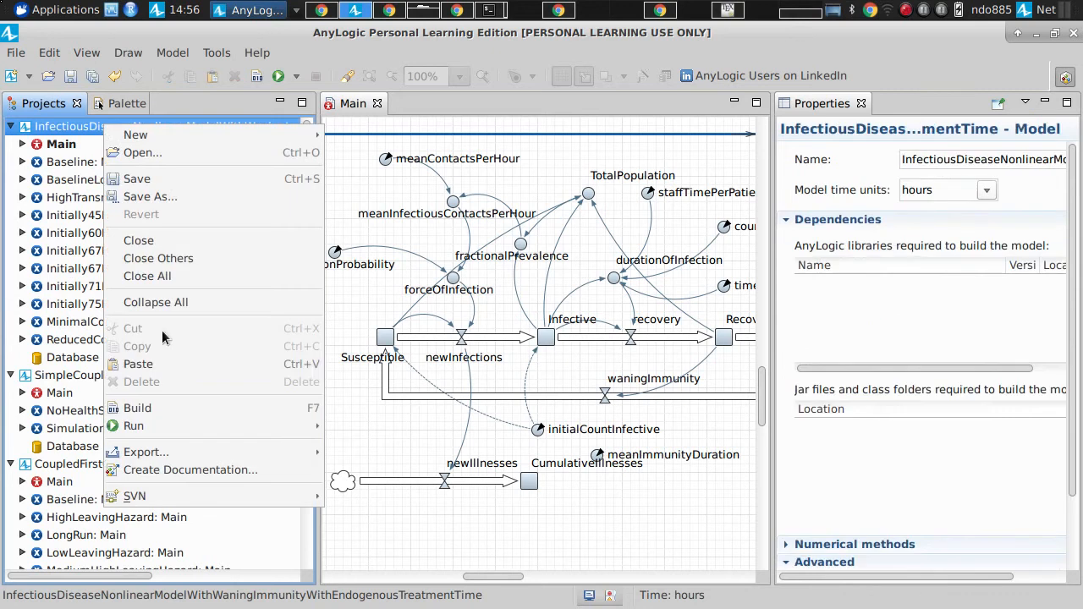
{"action": "left_click", "coordinate": [161, 363]}
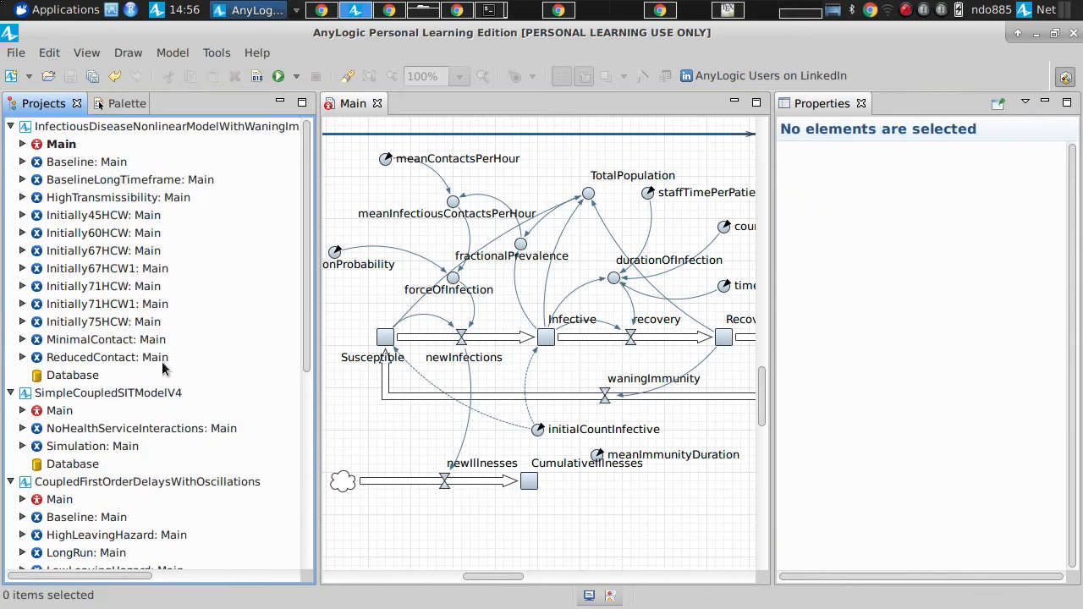
Step: Rename the duplicated Initially71HCW1 experiment as Initially71HCW600InitialllyInfected
{"action": "left_click", "coordinate": [106, 304]}
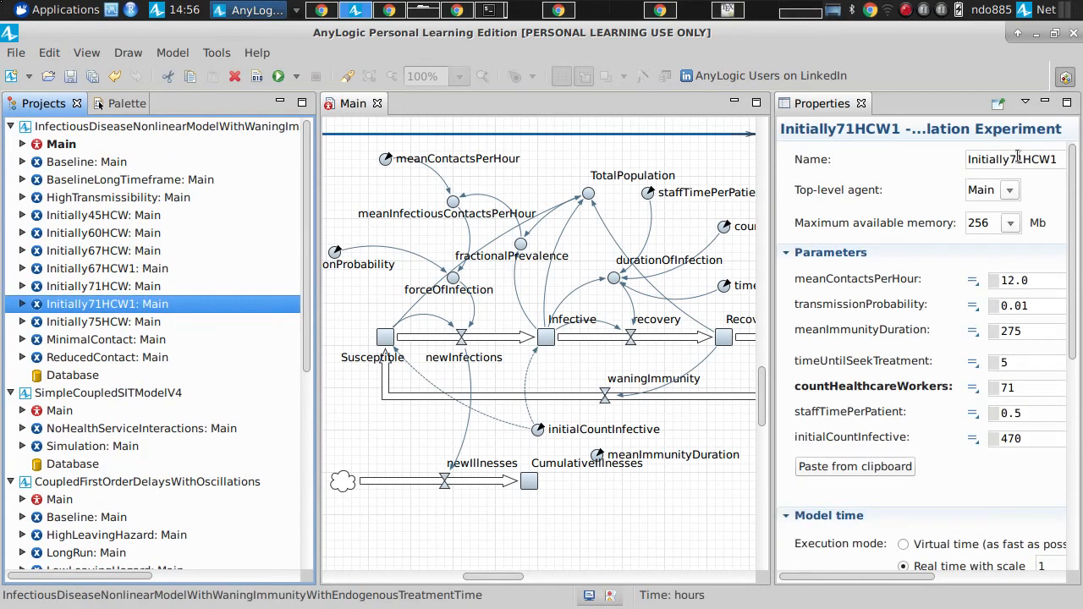
{"action": "left_click", "coordinate": [1018, 159]}
{"action": "key", "text": "shift+Left"}
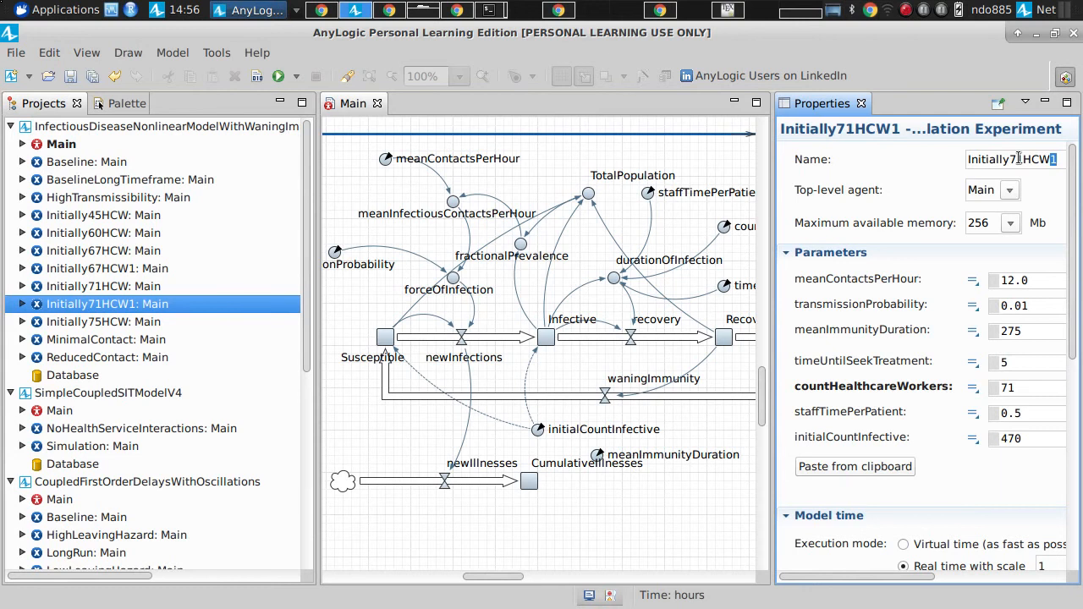
{"action": "type", "text": "600Initi"}
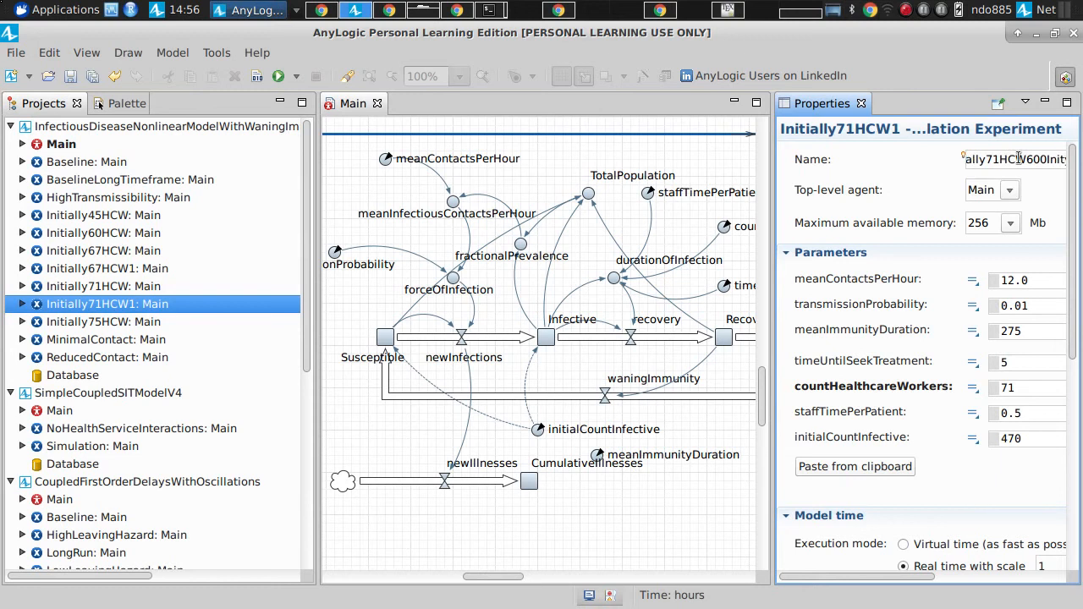
{"action": "key", "text": "BackSpace"}
{"action": "key", "text": "BackSpace"}
{"action": "type", "text": "ally"}
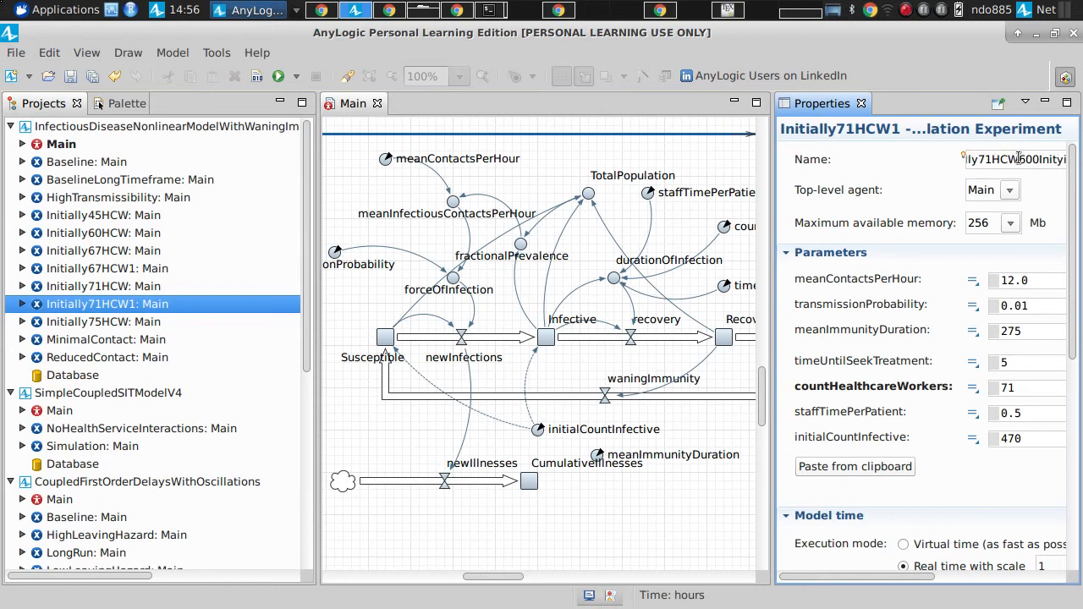
{"action": "key", "text": "BackSpace"}
{"action": "key", "text": "BackSpace"}
{"action": "key", "text": "BackSpace"}
{"action": "key", "text": "BackSpace"}
{"action": "key", "text": "BackSpace"}
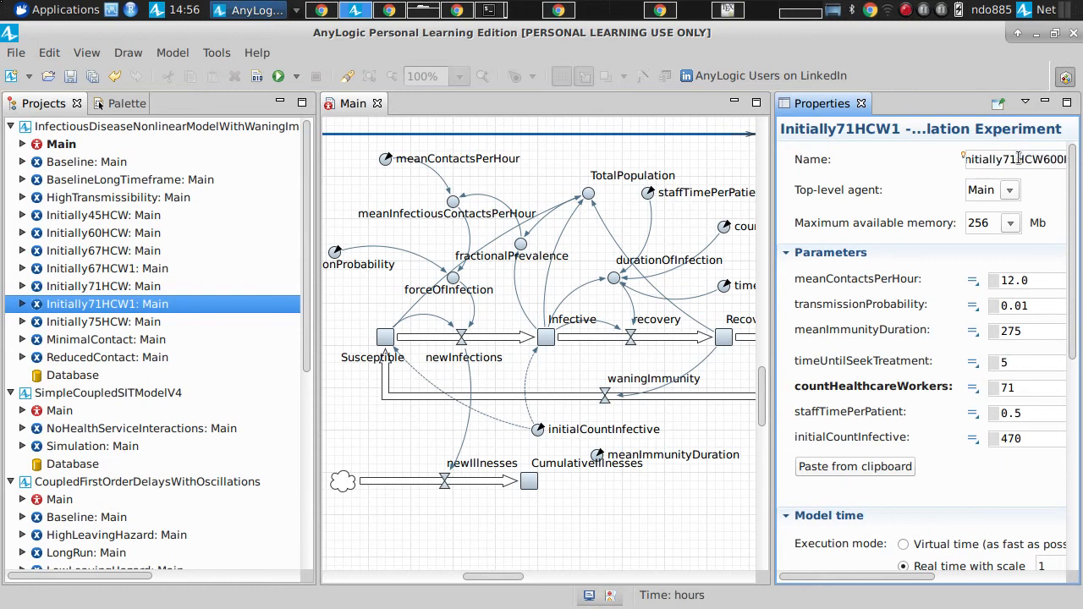
{"action": "type", "text": "nitially"}
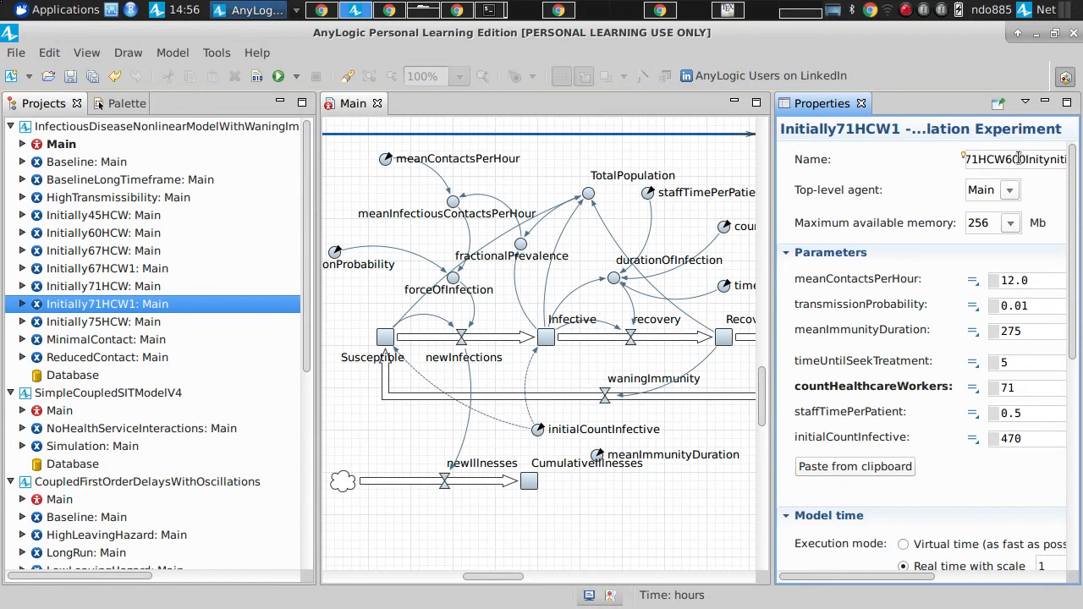
{"action": "key", "text": "shift+Left"}
{"action": "key", "text": "shift+Left"}
{"action": "key", "text": "shift+Left"}
{"action": "key", "text": "shift+Left"}
{"action": "key", "text": "shift+Left"}
{"action": "key", "text": "shift+Left"}
{"action": "key", "text": "shift+Left"}
{"action": "key", "text": "shift+Left"}
{"action": "key", "text": "shift+Left"}
{"action": "type", "text": "ially"}
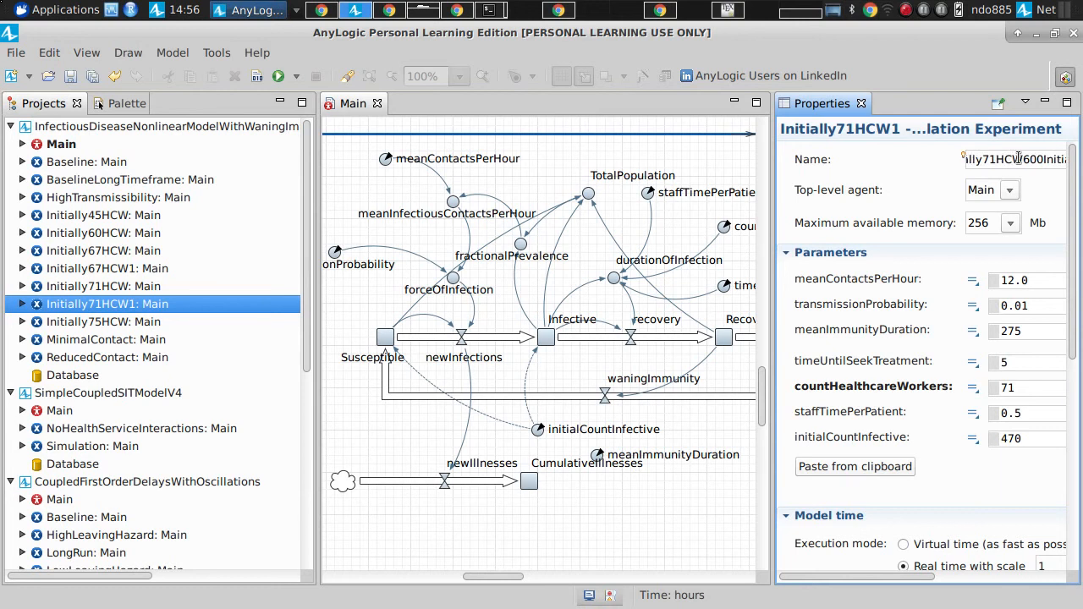
{"action": "type", "text": "Infecti"}
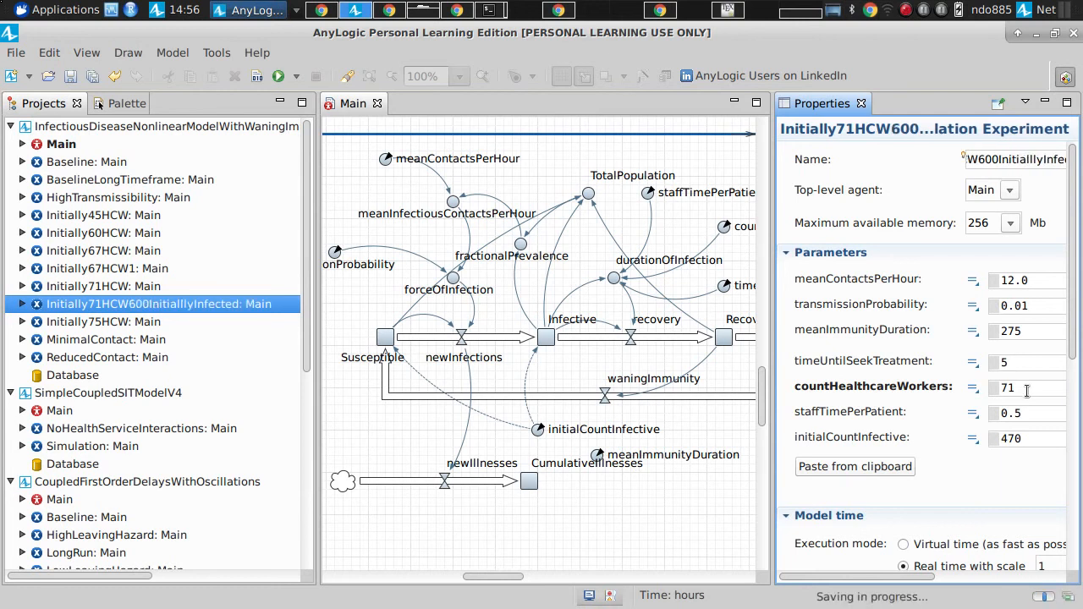
Step: Set initialCountInfective to 600 for the Initially71HCW600InitialllyInfected experiment and dismiss the error dialog
{"action": "double_click", "coordinate": [1026, 438]}
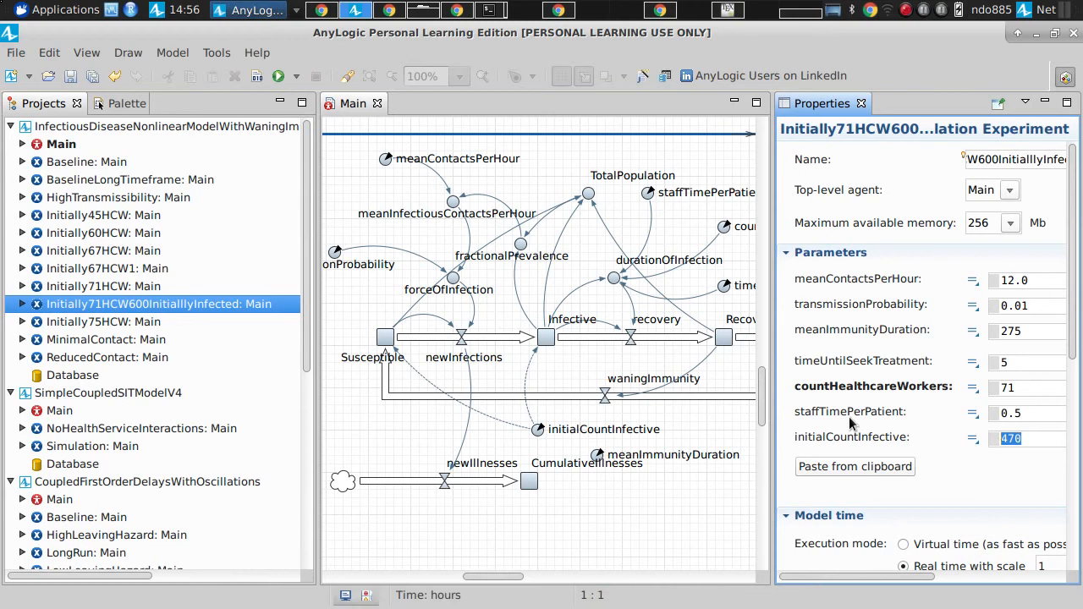
{"action": "type", "text": "600"}
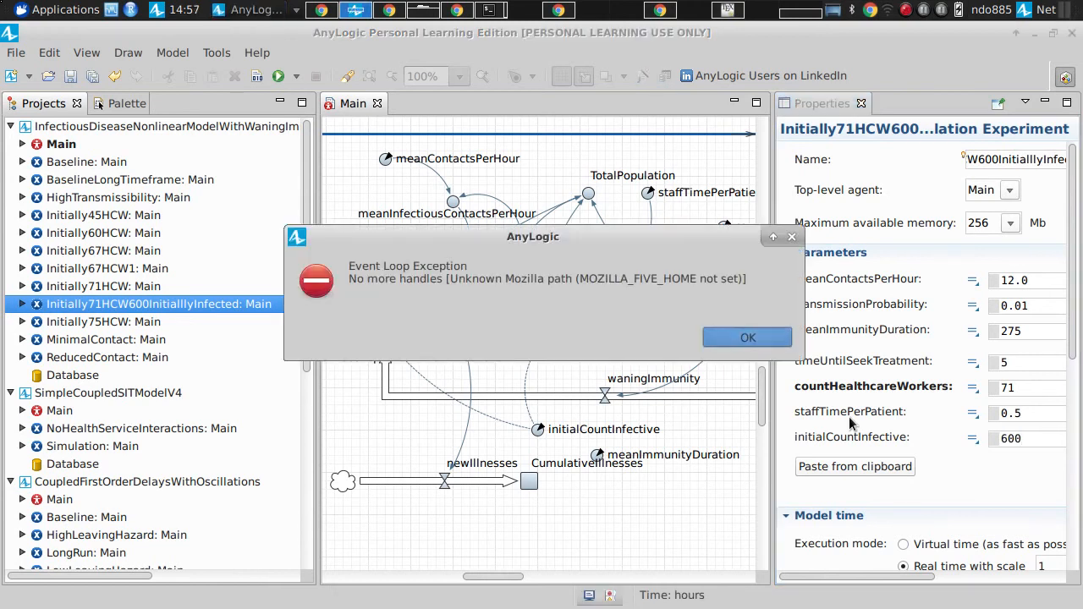
{"action": "key", "text": "Return"}
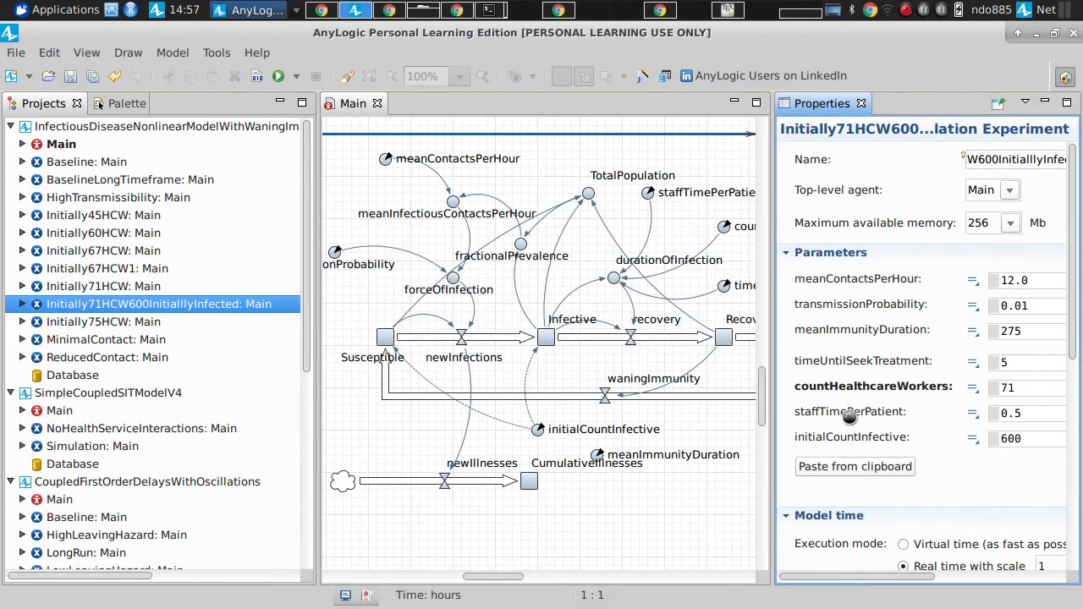
Step: Run the Initially71HCW600InitialllyInfected experiment at maximum speed, review its time and State plots, and close the simulation
{"action": "right_click", "coordinate": [187, 307]}
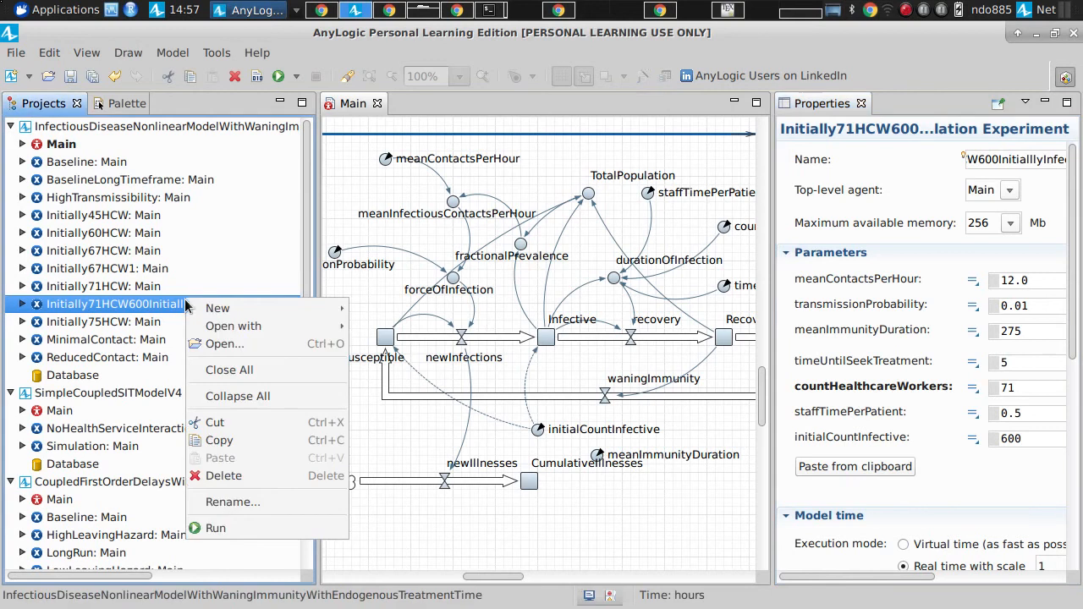
{"action": "left_click", "coordinate": [226, 523]}
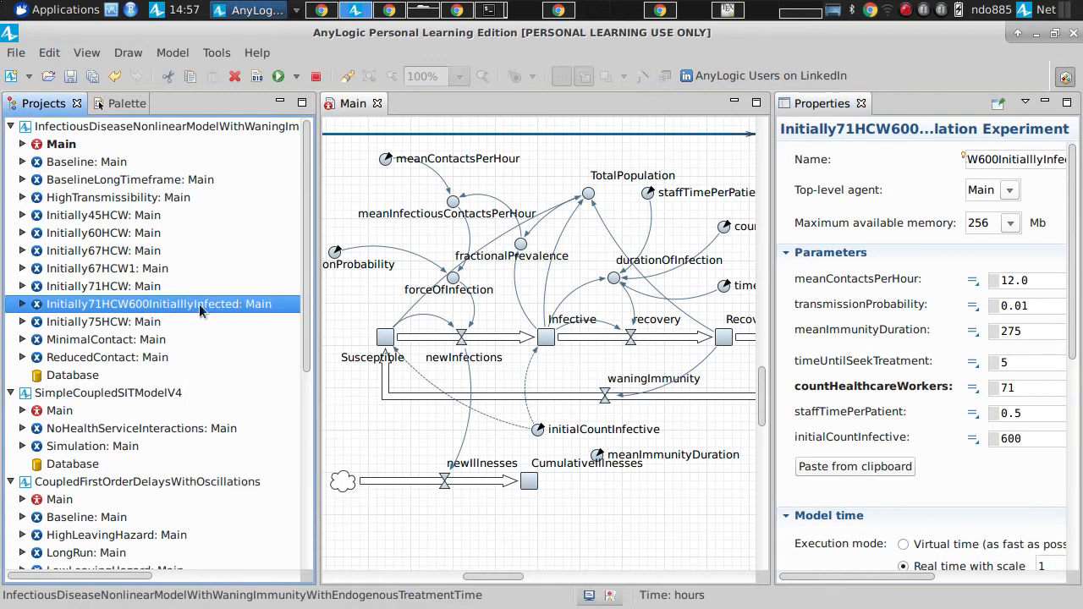
{"action": "left_click", "coordinate": [90, 151]}
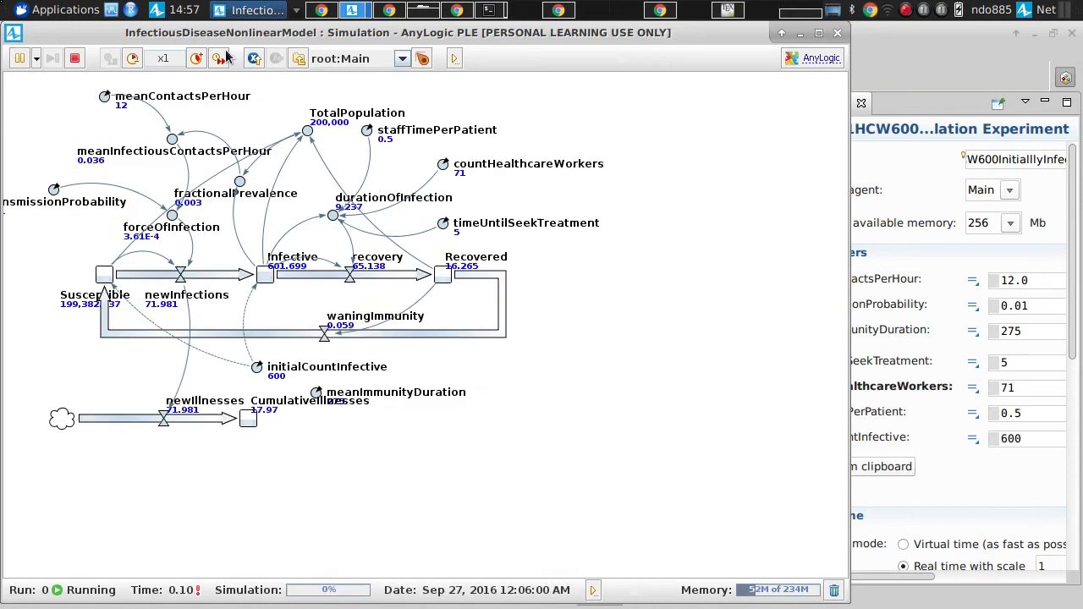
{"action": "left_click_drag", "start_coordinate": [370, 186], "coordinate": [384, 449]}
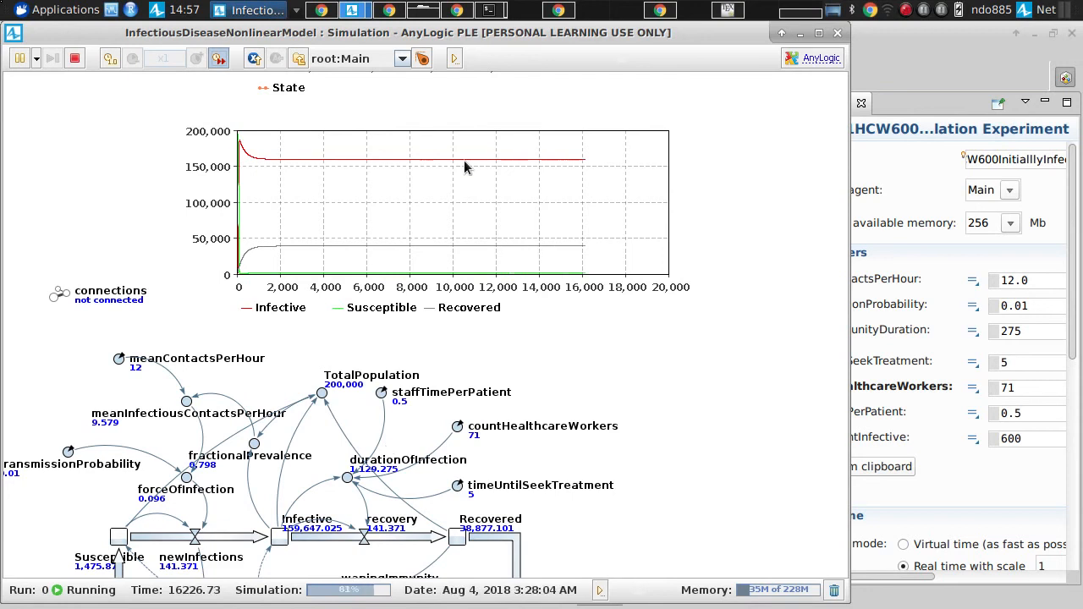
{"action": "left_click_drag", "start_coordinate": [464, 160], "coordinate": [444, 532]}
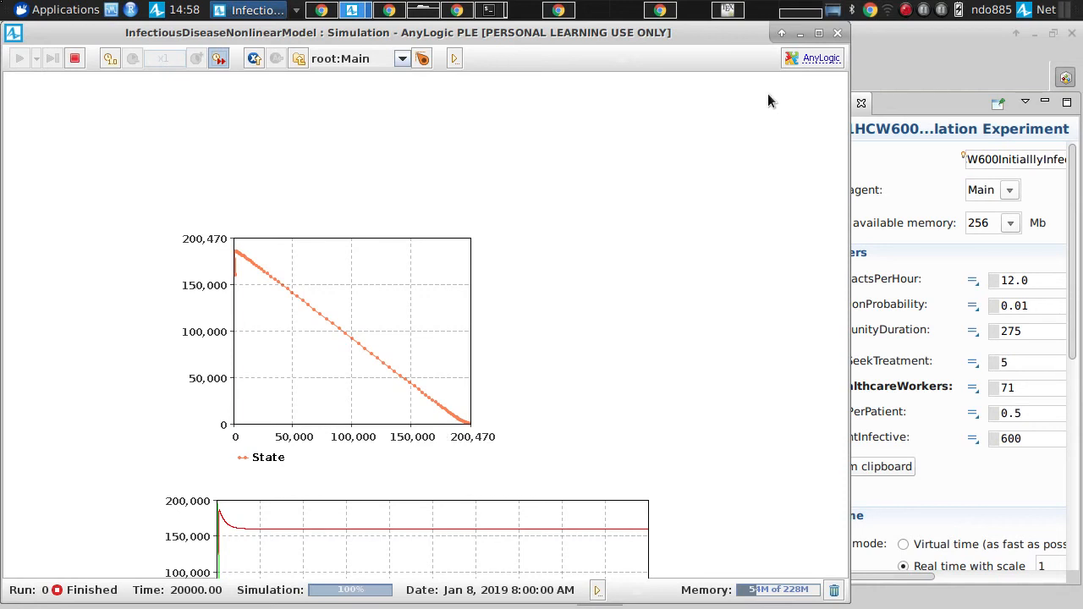
{"action": "left_click", "coordinate": [838, 32]}
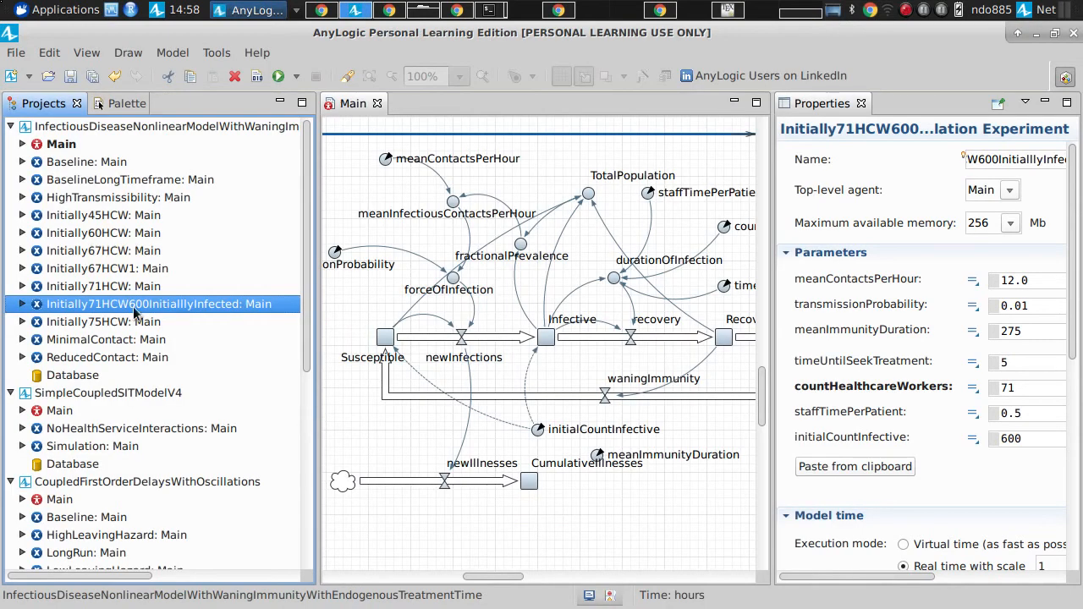
Step: Rerun the Initially71HCW experiment at maximum speed to compare its plots with the 600-infective run, and close the simulation
{"action": "left_click", "coordinate": [104, 287]}
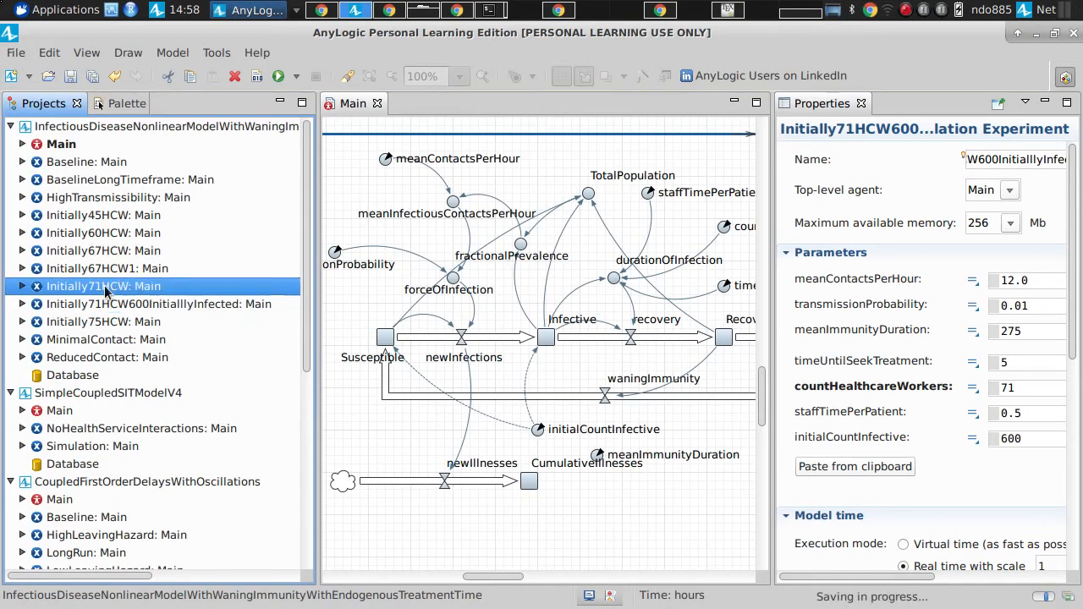
{"action": "right_click", "coordinate": [172, 498]}
{"action": "left_click", "coordinate": [184, 489]}
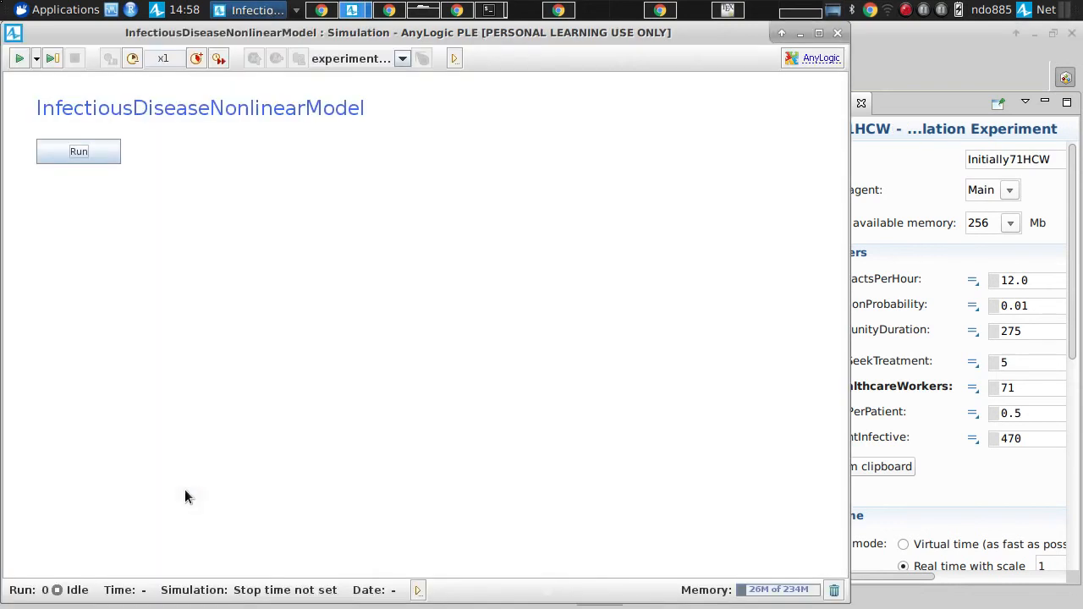
{"action": "left_click", "coordinate": [110, 151]}
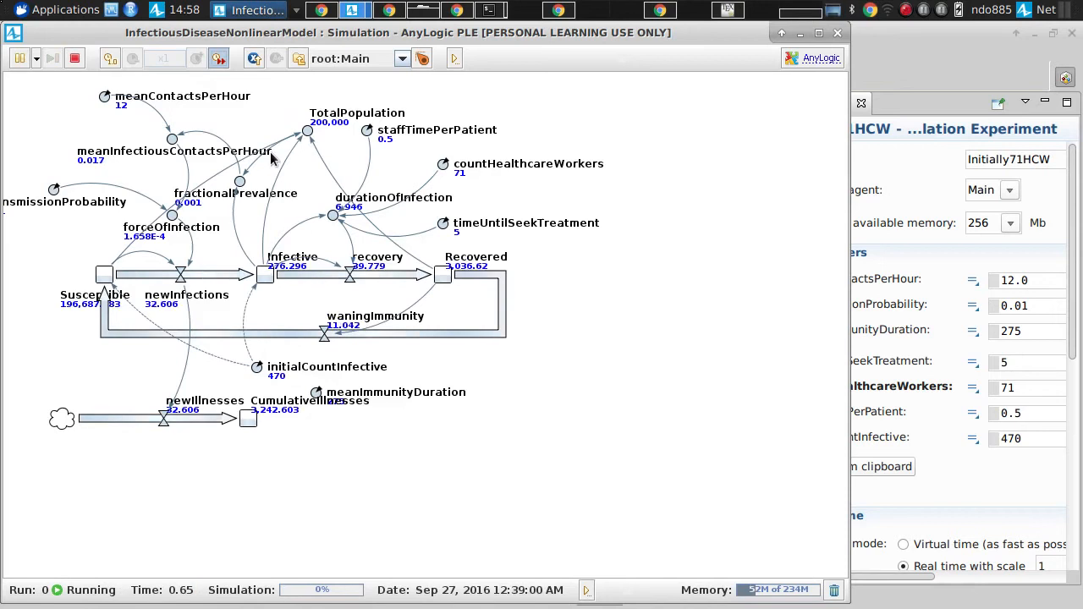
{"action": "left_click_drag", "start_coordinate": [287, 464], "coordinate": [287, 490]}
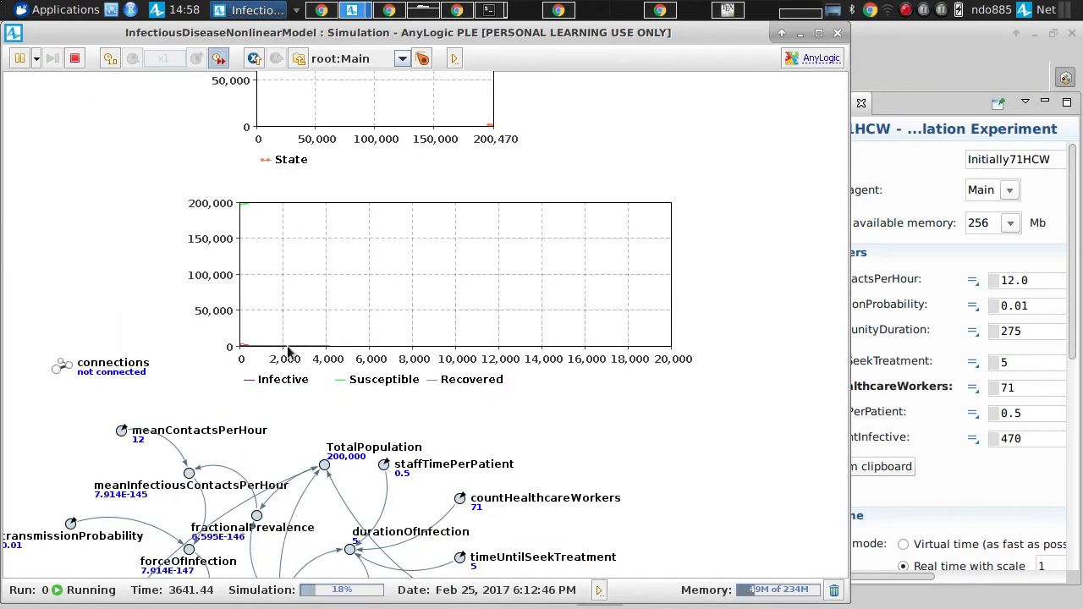
{"action": "left_click", "coordinate": [833, 33]}
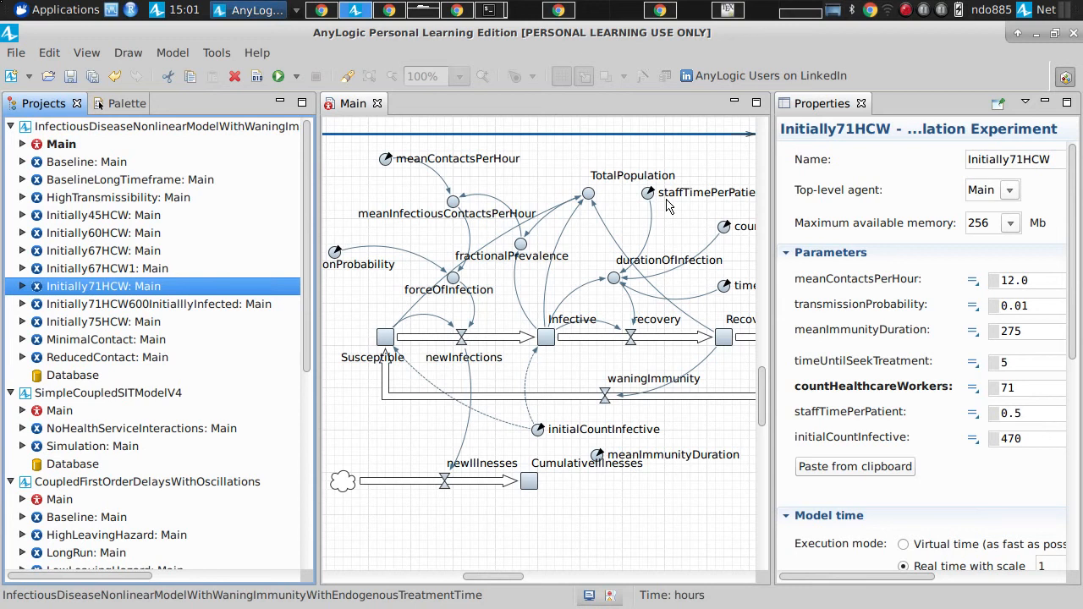
Step: Add a slider control to the Main diagram just below the countHealthcareWorkers parameter
{"action": "left_click_drag", "start_coordinate": [772, 227], "coordinate": [990, 226]}
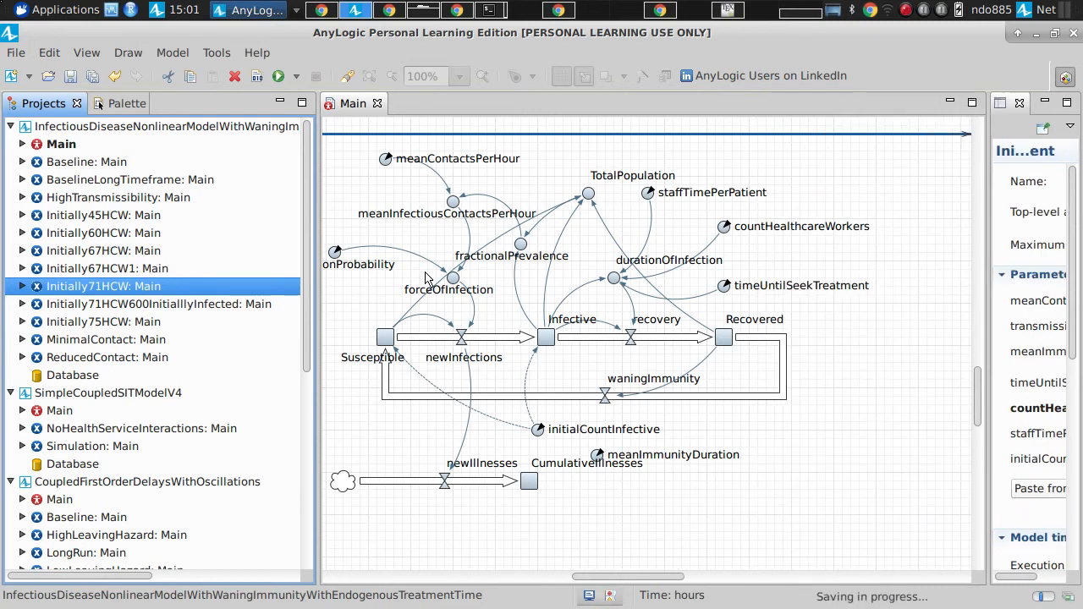
{"action": "left_click", "coordinate": [117, 103]}
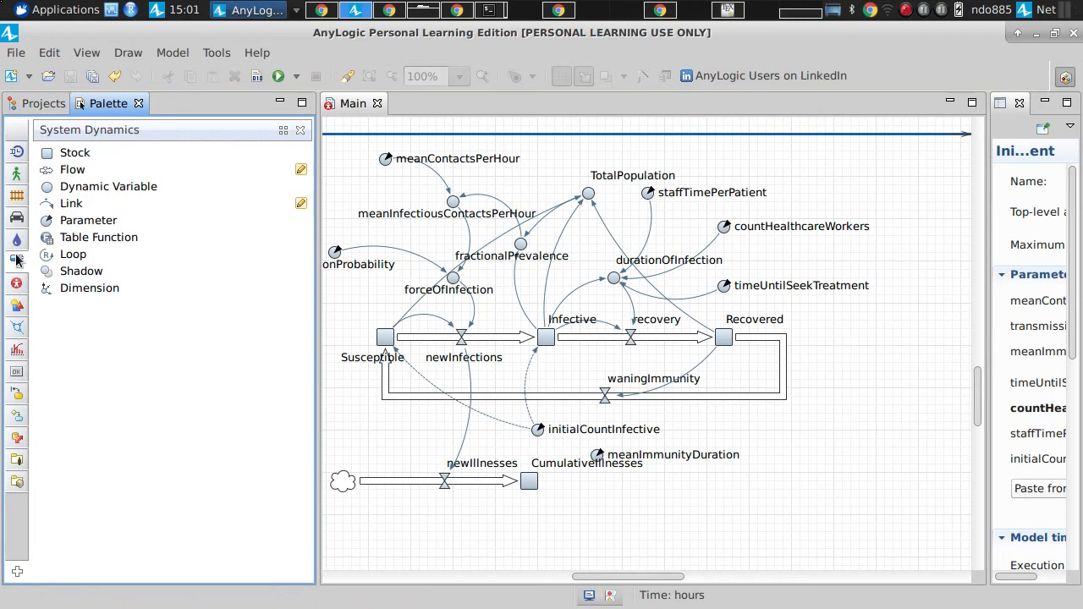
{"action": "left_click", "coordinate": [22, 371]}
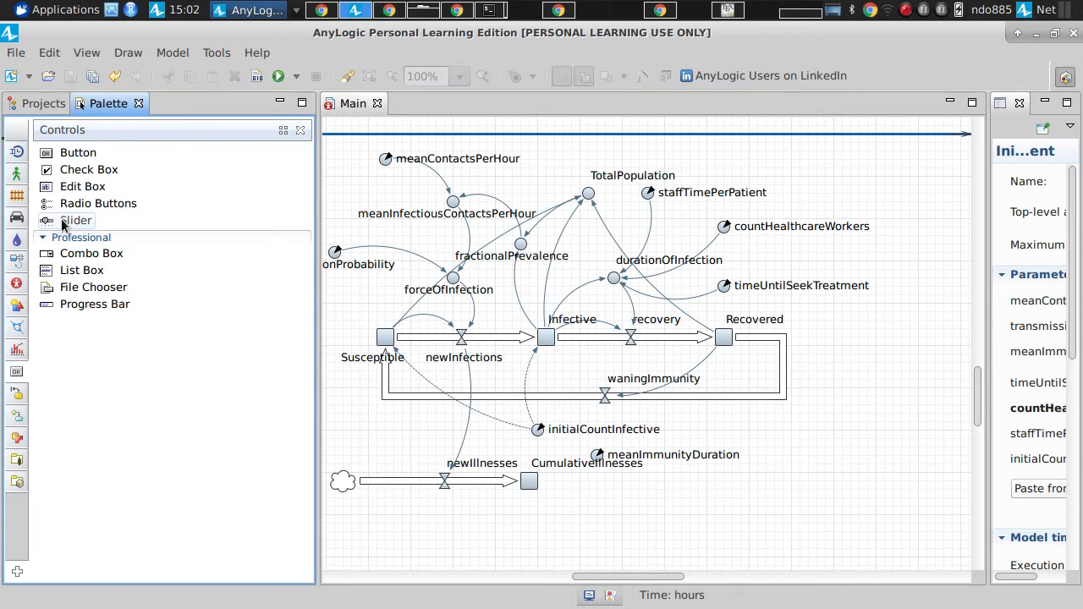
{"action": "left_click_drag", "start_coordinate": [62, 223], "coordinate": [739, 240]}
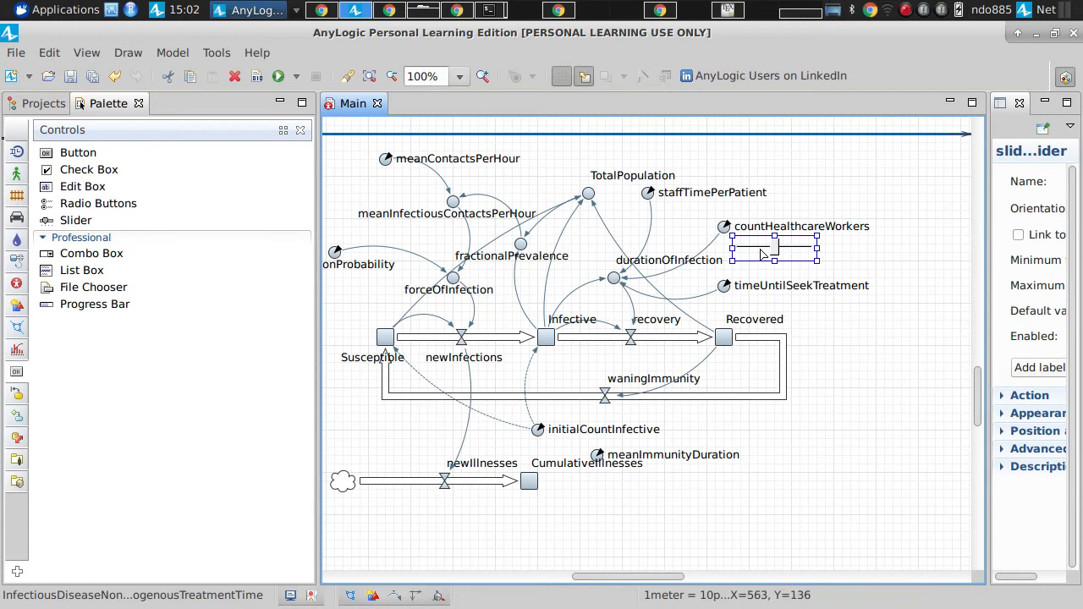
Step: Rename the new slider as countHCWSlider
{"action": "left_click_drag", "start_coordinate": [986, 240], "coordinate": [703, 240]}
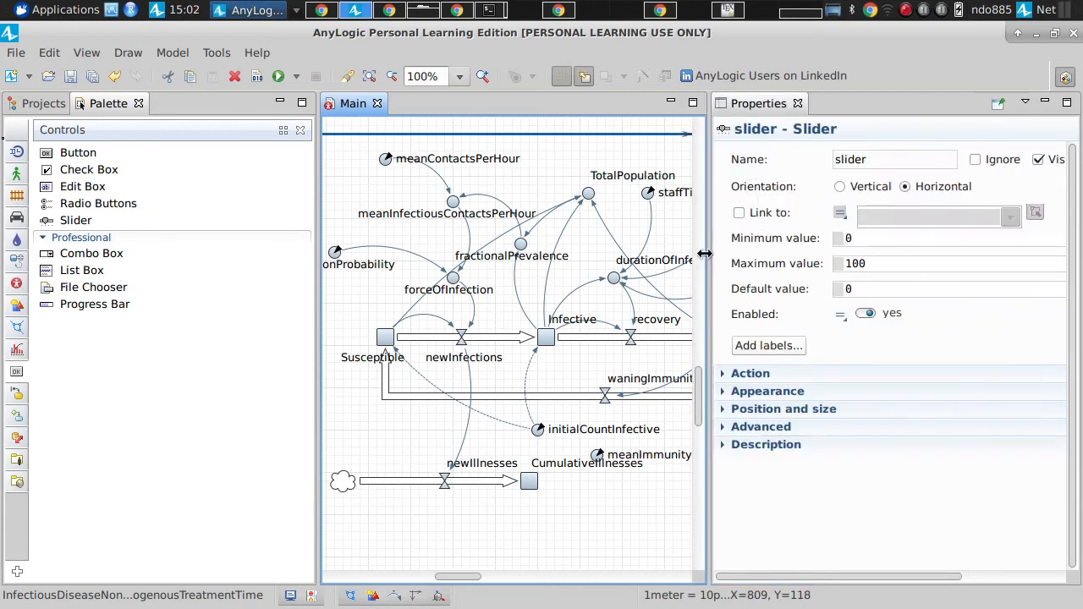
{"action": "left_click", "coordinate": [883, 165]}
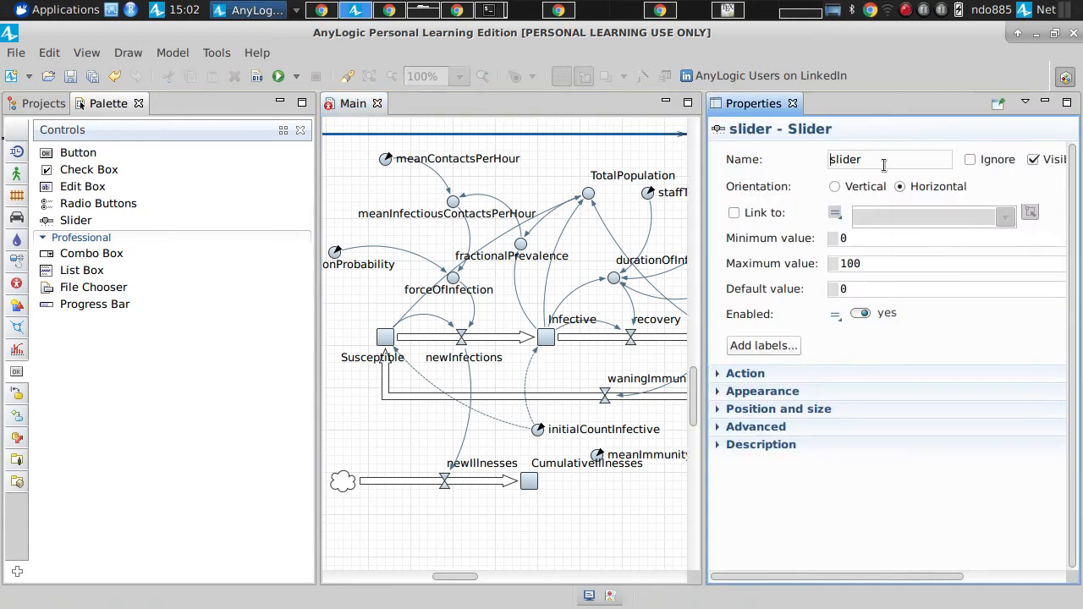
{"action": "type", "text": "countHCW"}
{"action": "key", "text": "shift+Right"}
{"action": "type", "text": "S"}
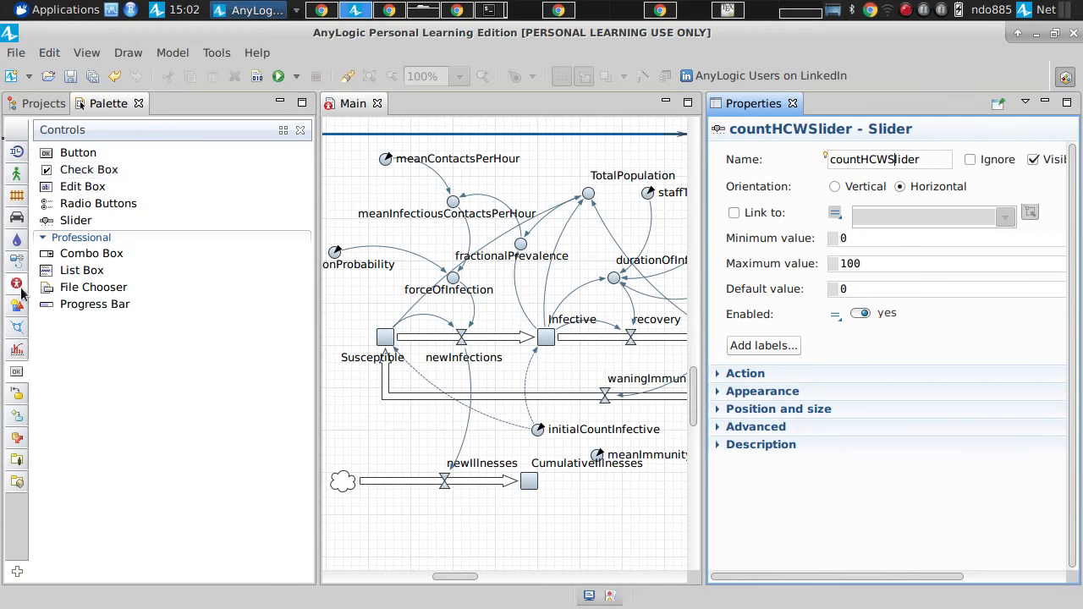
Step: Widen the slider so it spans the full width of the countHealthcareWorkers parameter and its label
{"action": "left_click", "coordinate": [12, 375]}
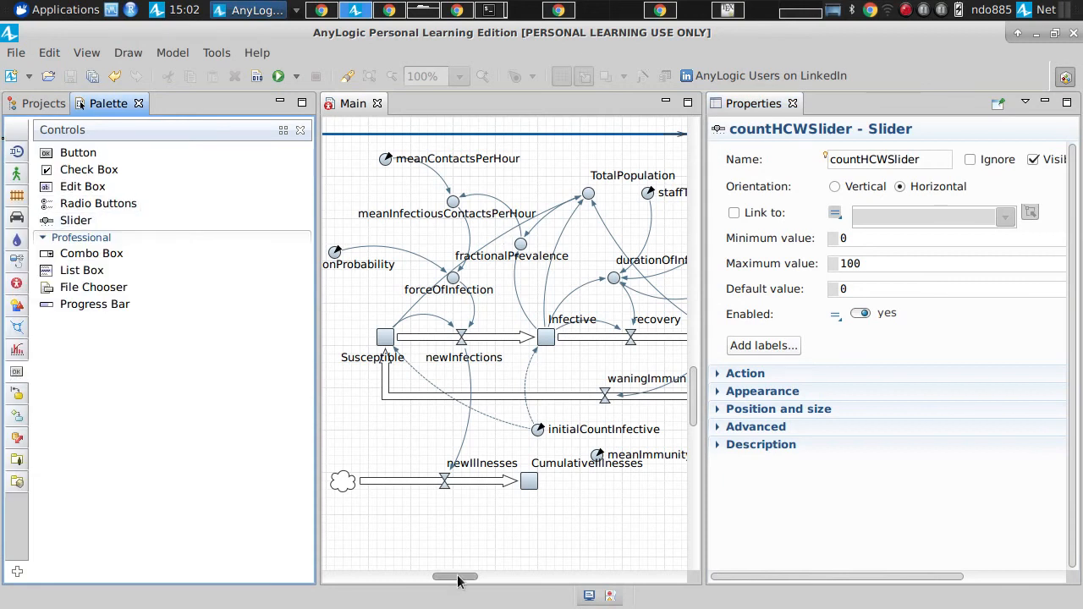
{"action": "left_click_drag", "start_coordinate": [451, 575], "coordinate": [535, 578]}
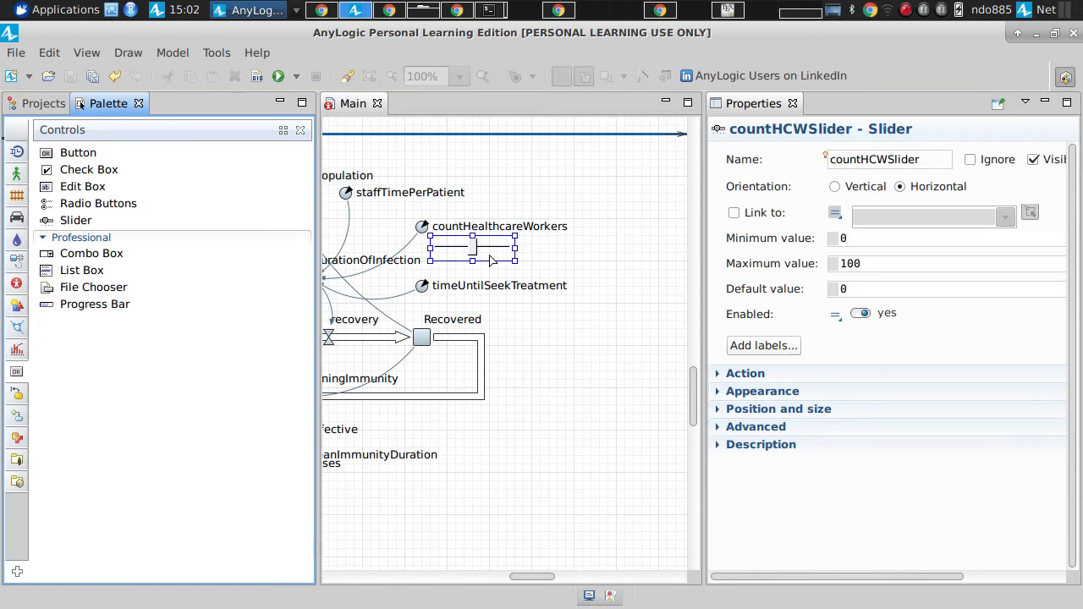
{"action": "left_click_drag", "start_coordinate": [514, 245], "coordinate": [567, 246]}
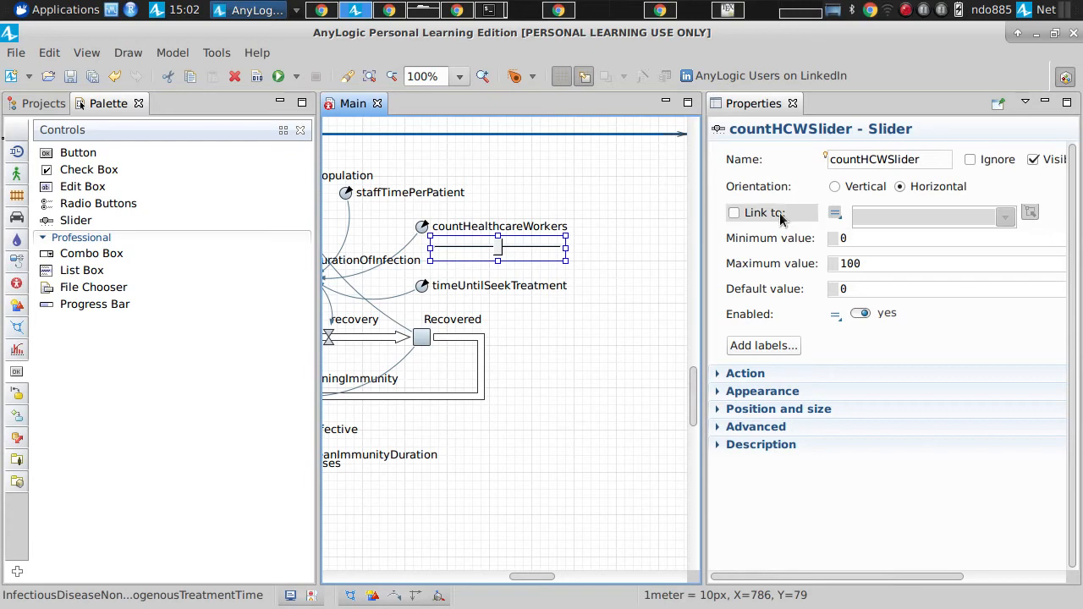
Step: Link countHCWSlider to the countHealthcareWorkers parameter
{"action": "left_click", "coordinate": [734, 213]}
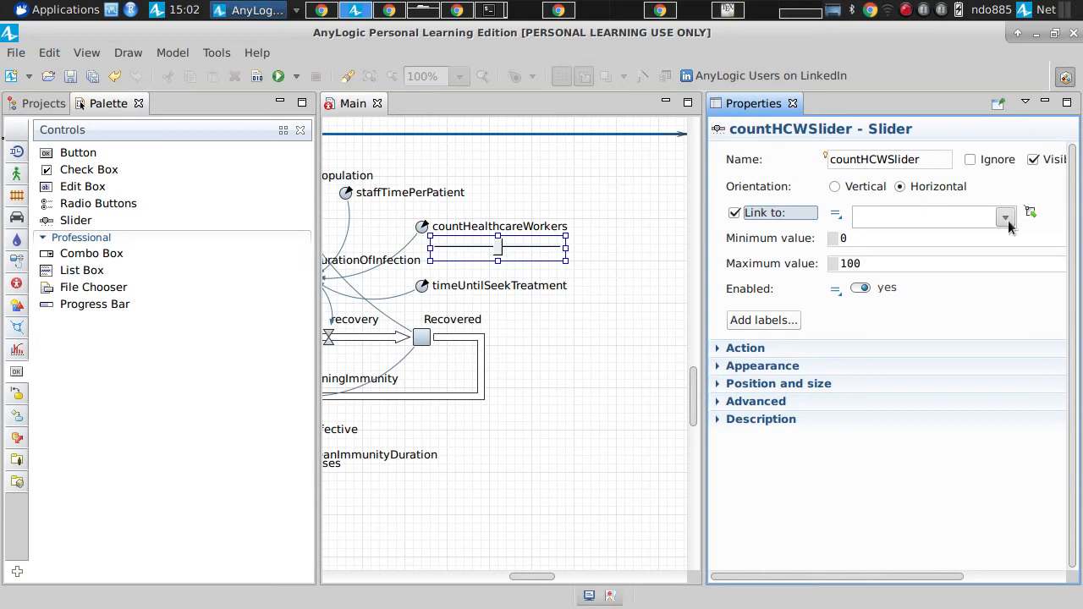
{"action": "left_click", "coordinate": [1008, 218]}
{"action": "left_click", "coordinate": [1008, 218]}
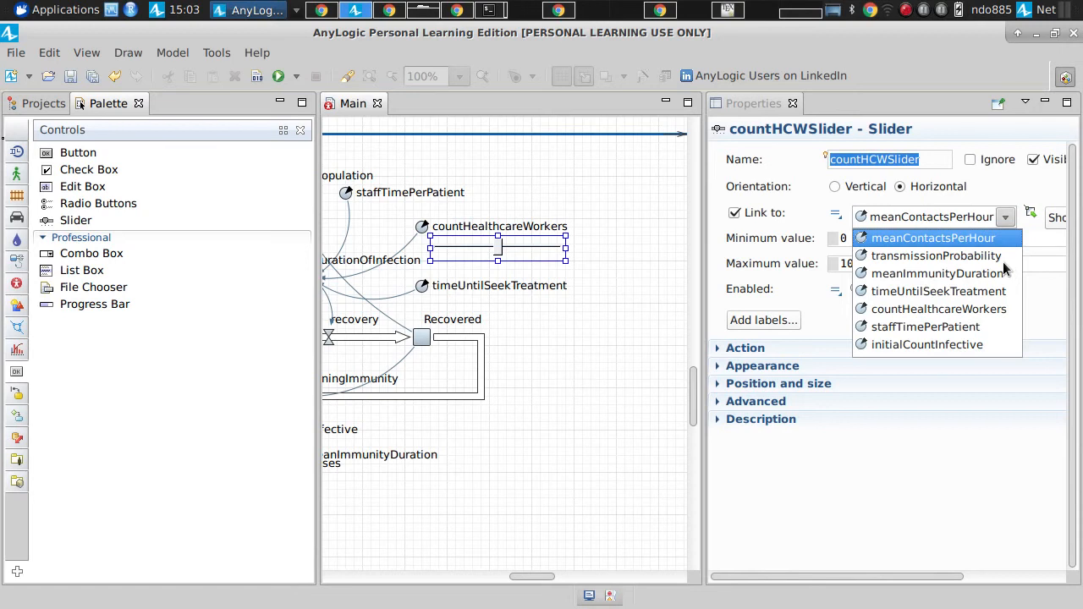
{"action": "left_click", "coordinate": [940, 310]}
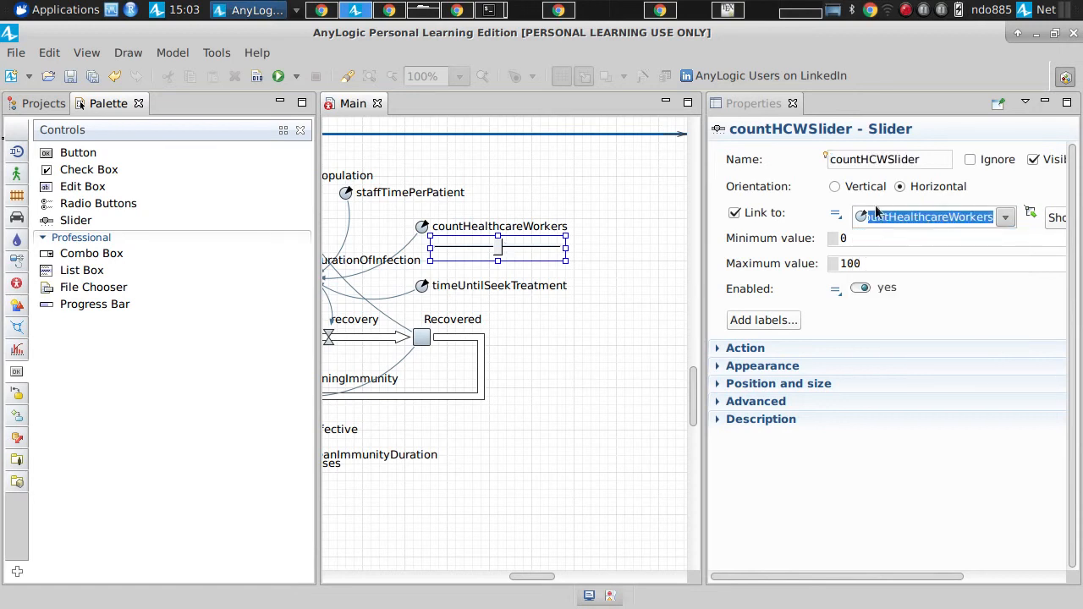
{"action": "left_click", "coordinate": [1009, 218]}
{"action": "left_click", "coordinate": [947, 310]}
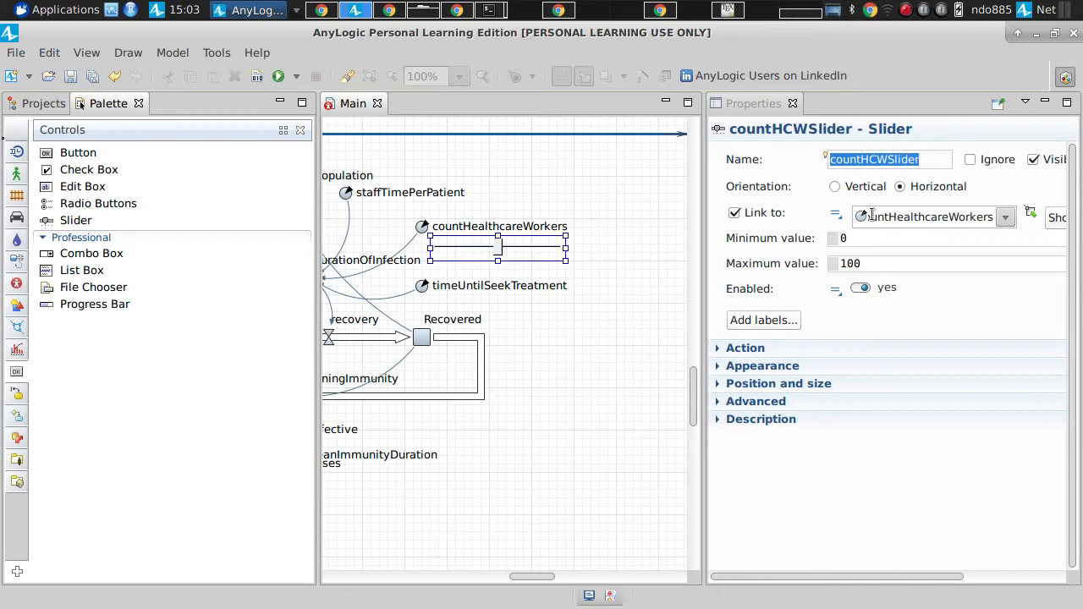
Step: Set countHCWSlider's maximum value to 300, save the model, and return to the project tree
{"action": "left_click_drag", "start_coordinate": [886, 269], "coordinate": [764, 251]}
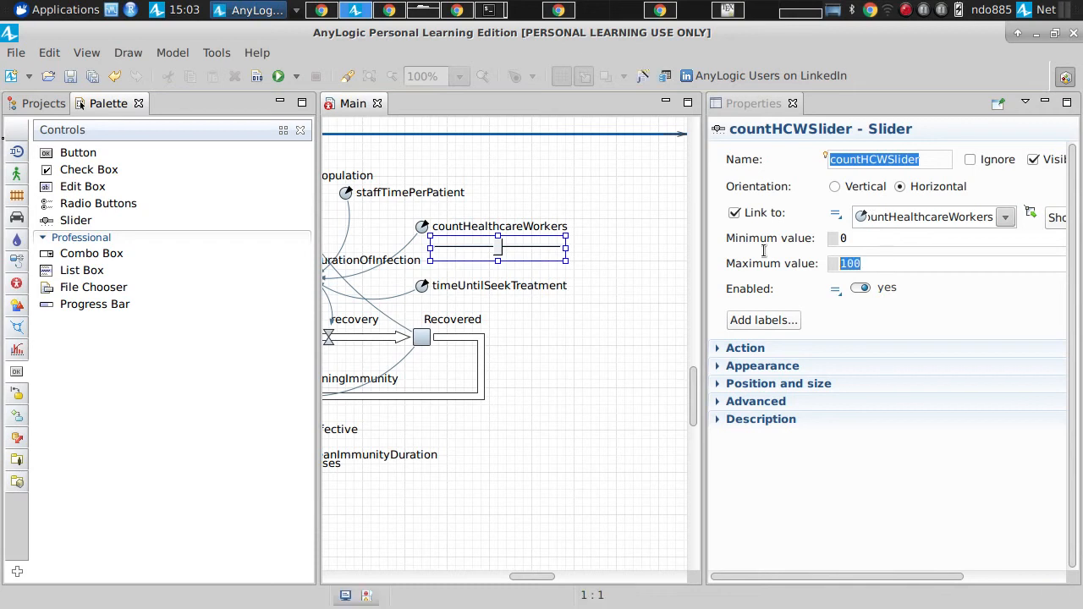
{"action": "key", "text": "ctrl+s"}
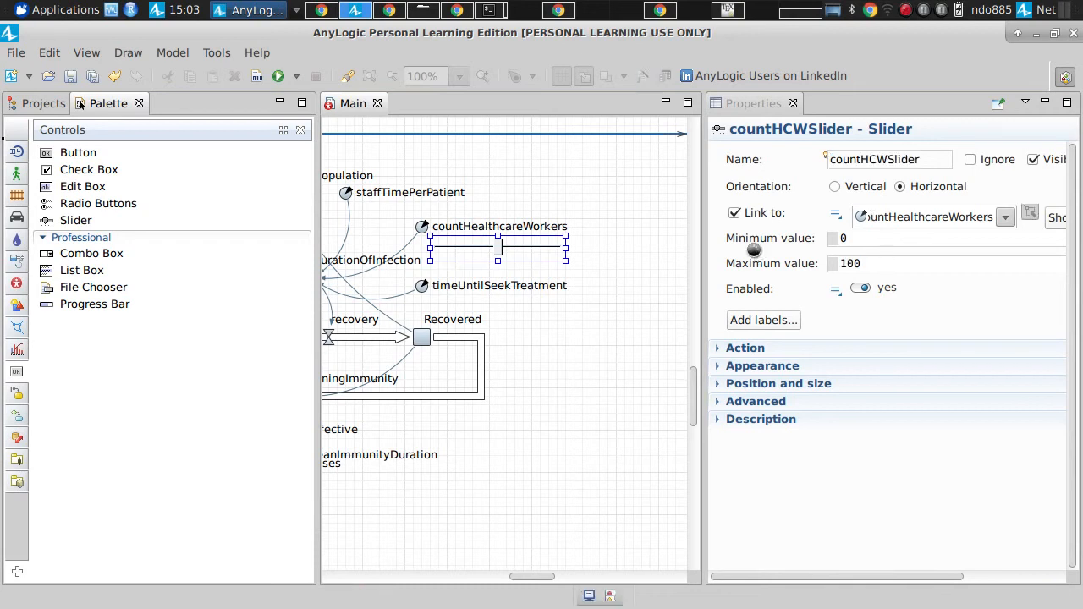
{"action": "left_click_drag", "start_coordinate": [883, 266], "coordinate": [756, 262]}
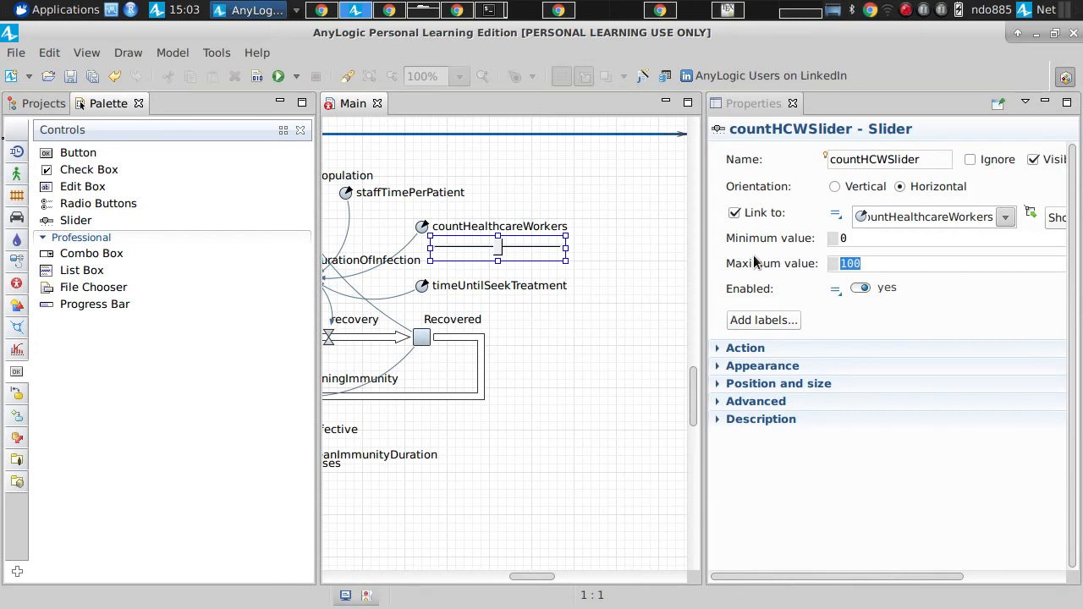
{"action": "type", "text": "300"}
{"action": "key", "text": "ctrl+s"}
{"action": "left_click_drag", "start_coordinate": [704, 284], "coordinate": [637, 279]}
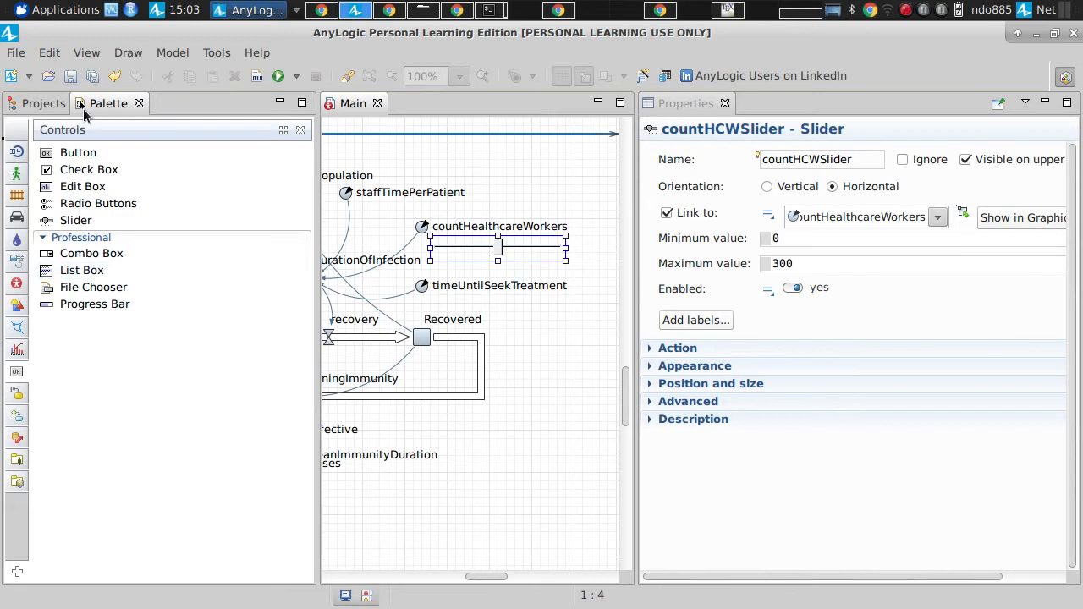
{"action": "left_click", "coordinate": [43, 103]}
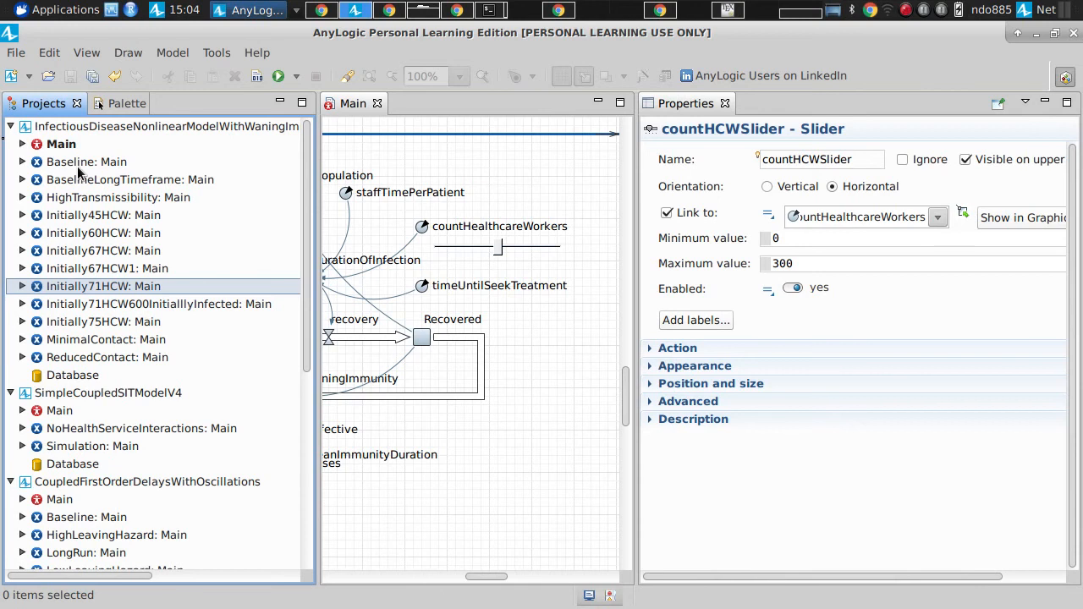
Step: Launch the Baseline experiment, start its simulation to check the slider in the running model, and stop the run
{"action": "left_click", "coordinate": [77, 165]}
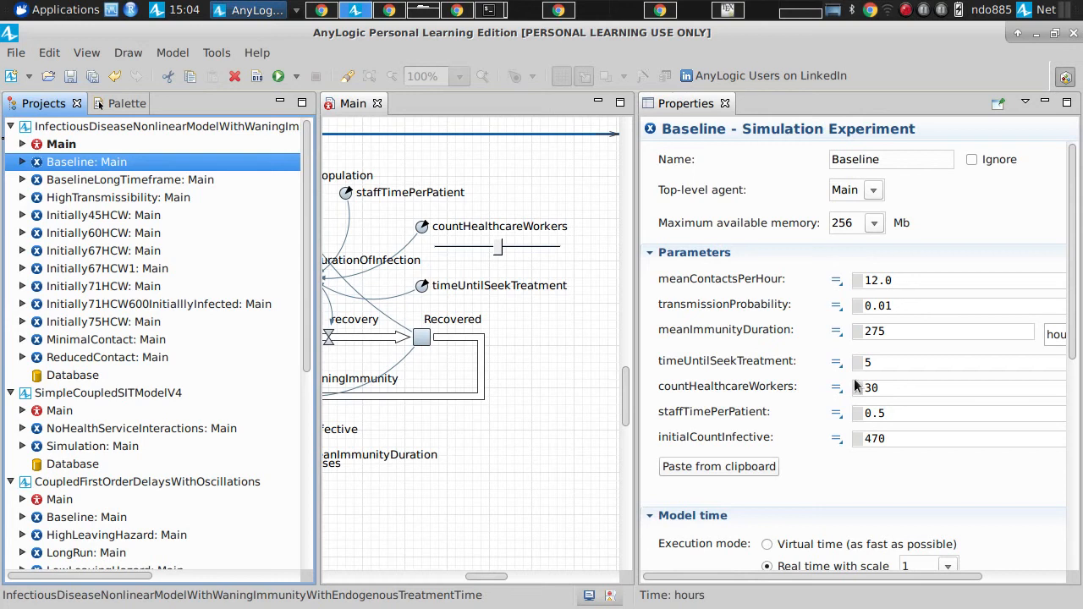
{"action": "right_click", "coordinate": [110, 157]}
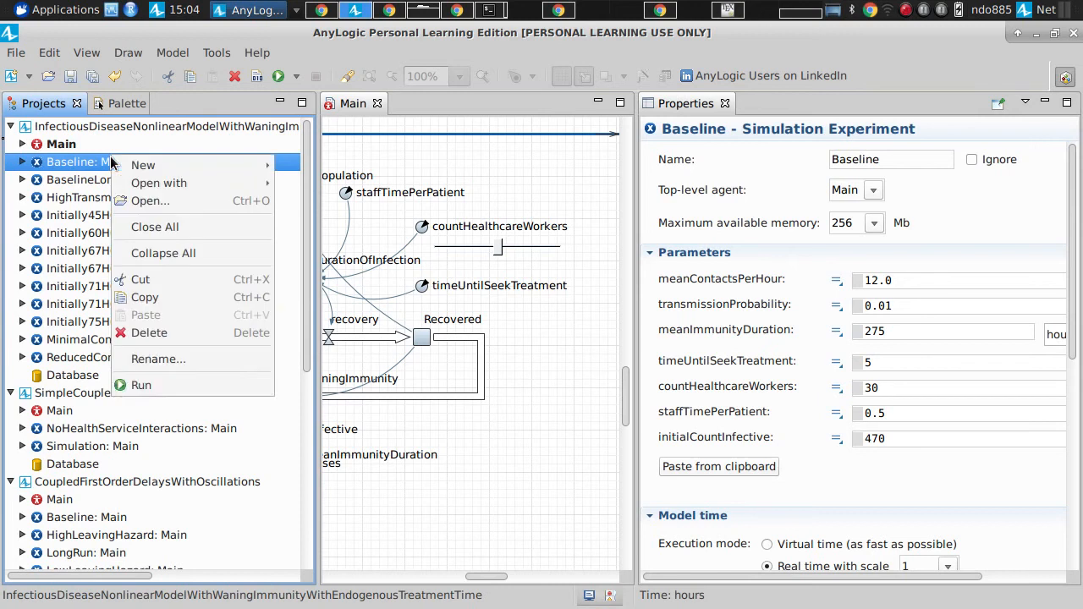
{"action": "left_click", "coordinate": [159, 387]}
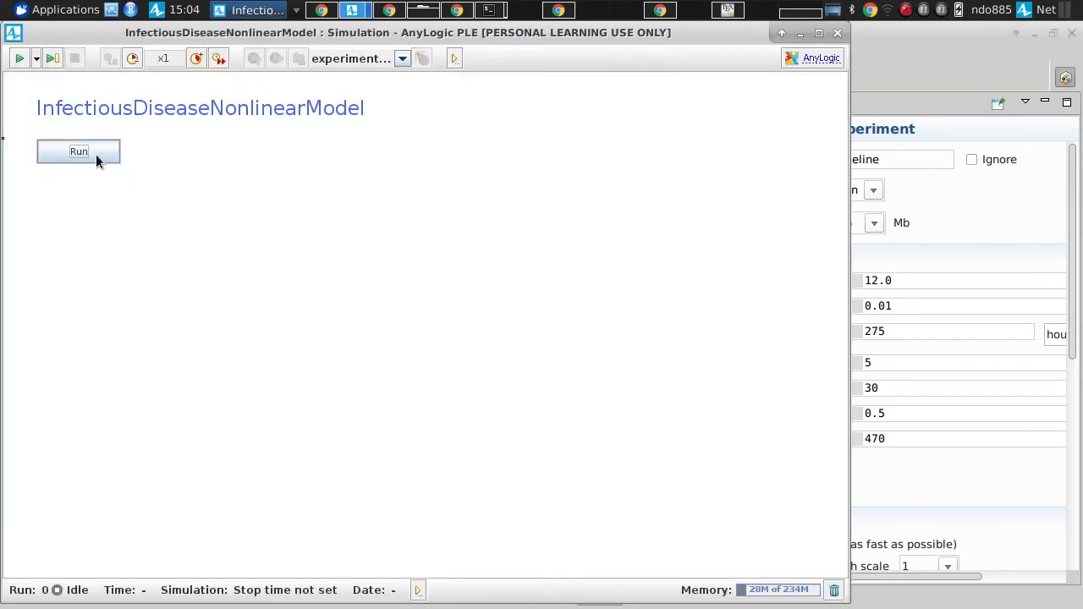
{"action": "left_click", "coordinate": [95, 152]}
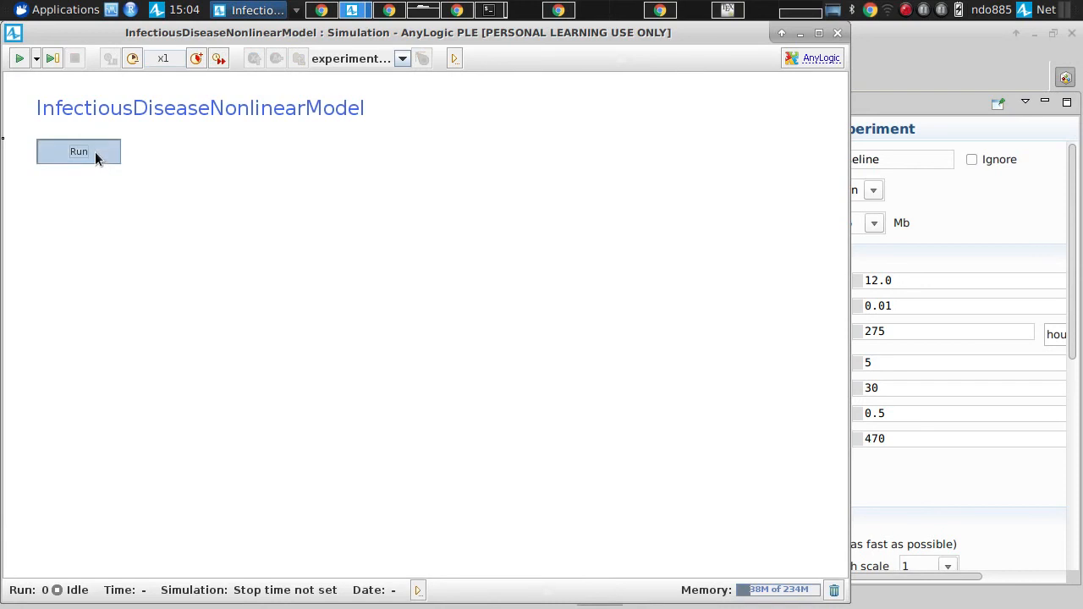
{"action": "left_click_drag", "start_coordinate": [284, 210], "coordinate": [347, 249]}
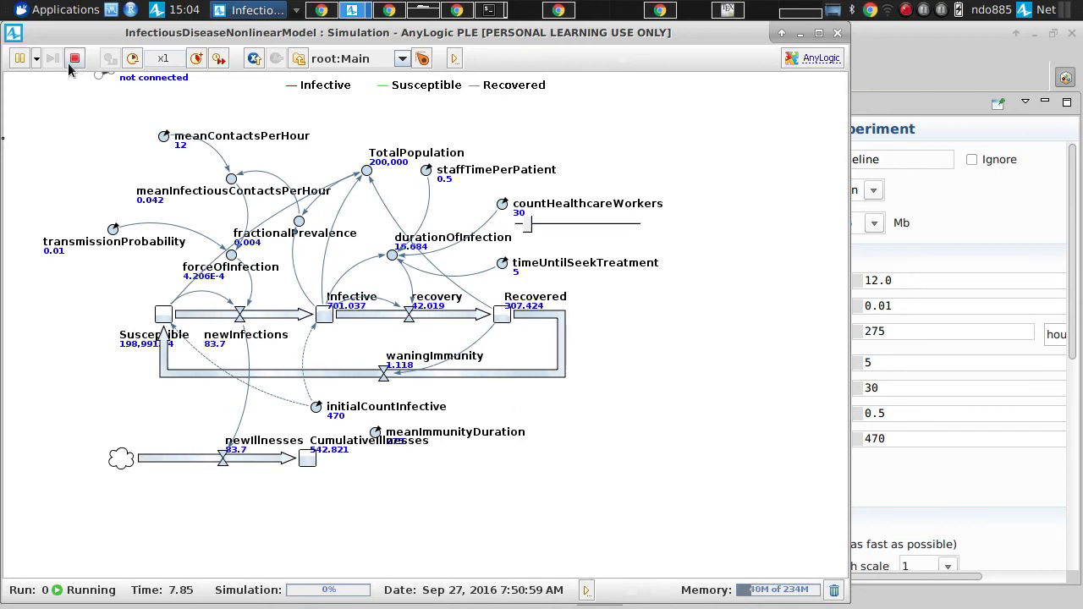
{"action": "left_click", "coordinate": [22, 59]}
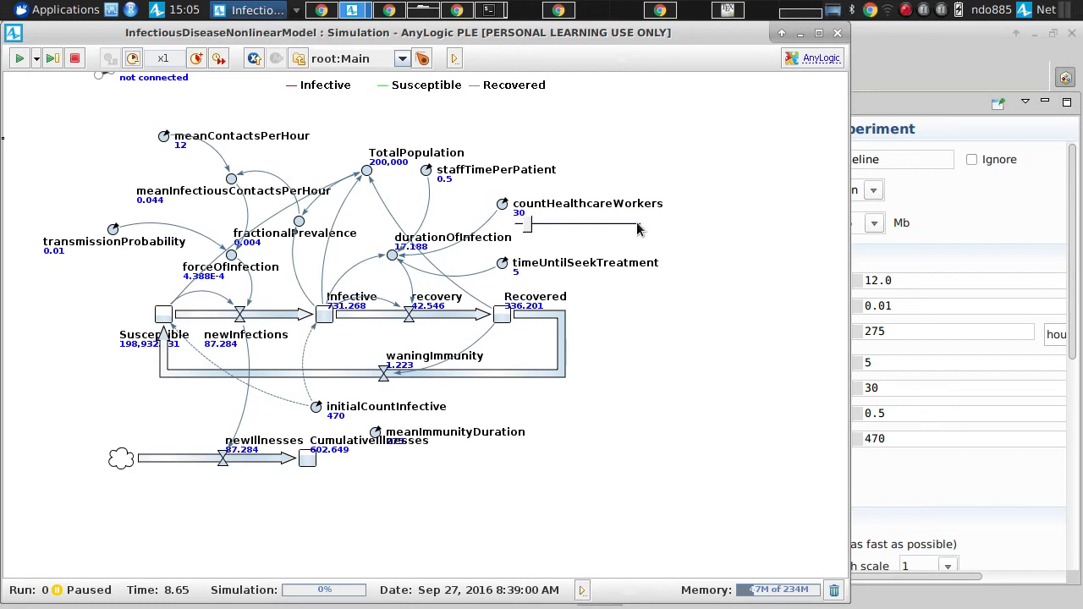
{"action": "left_click", "coordinate": [75, 58]}
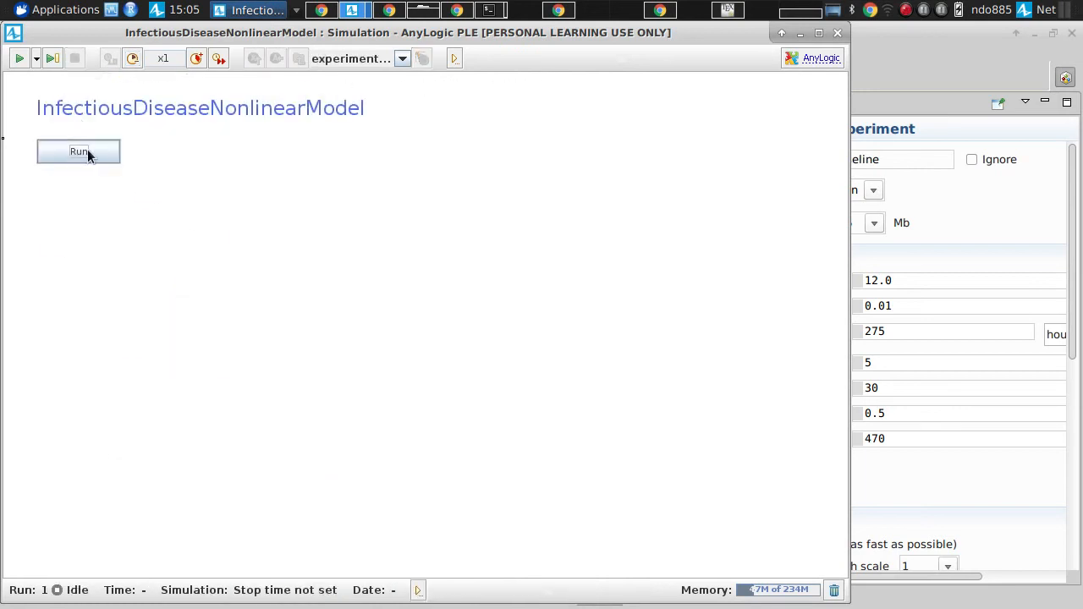
{"action": "left_click", "coordinate": [36, 59]}
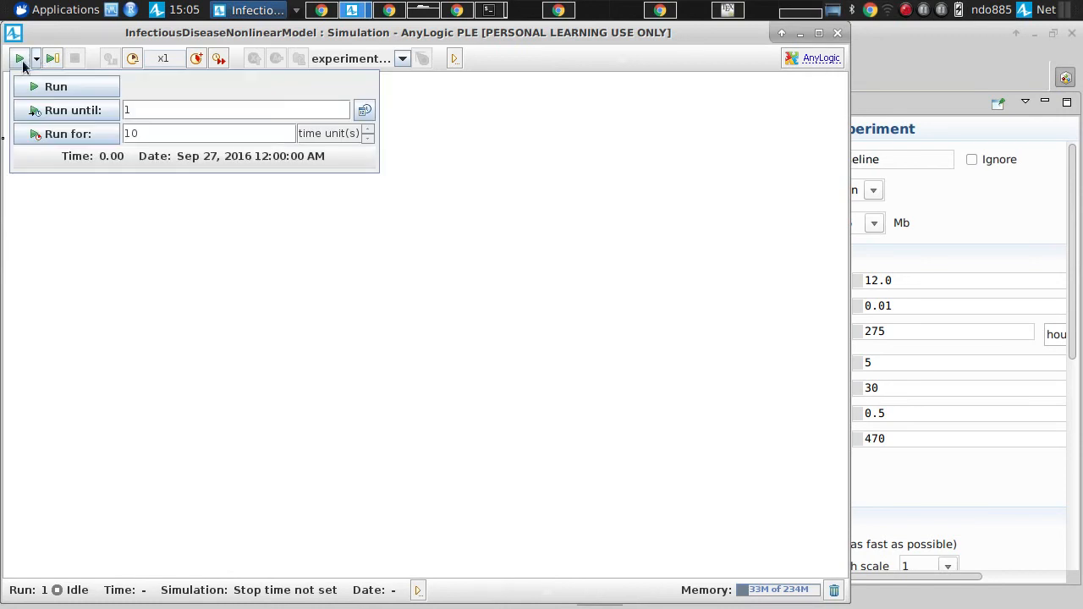
{"action": "left_click_drag", "start_coordinate": [157, 135], "coordinate": [39, 131]}
{"action": "left_click", "coordinate": [36, 58]}
{"action": "left_click", "coordinate": [36, 58]}
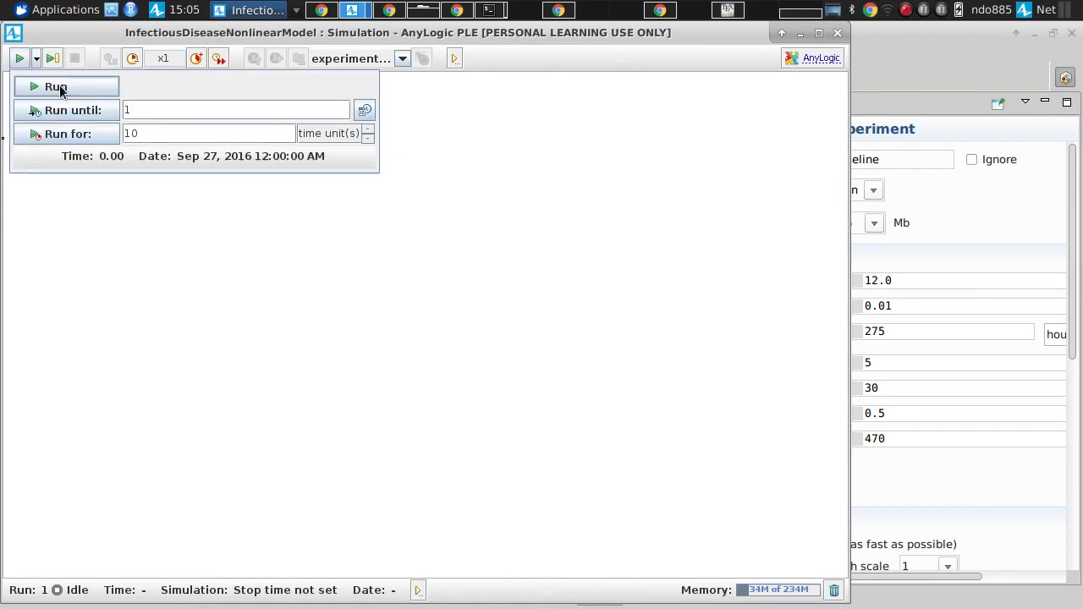
{"action": "left_click_drag", "start_coordinate": [149, 134], "coordinate": [82, 135]}
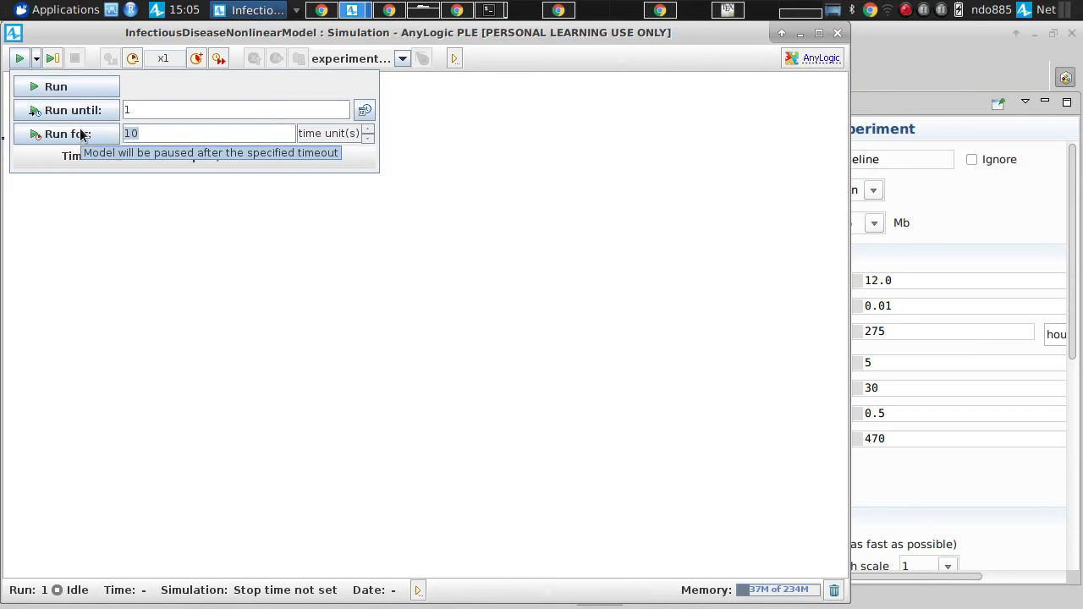
{"action": "type", "text": "250"}
{"action": "left_click", "coordinate": [144, 191]}
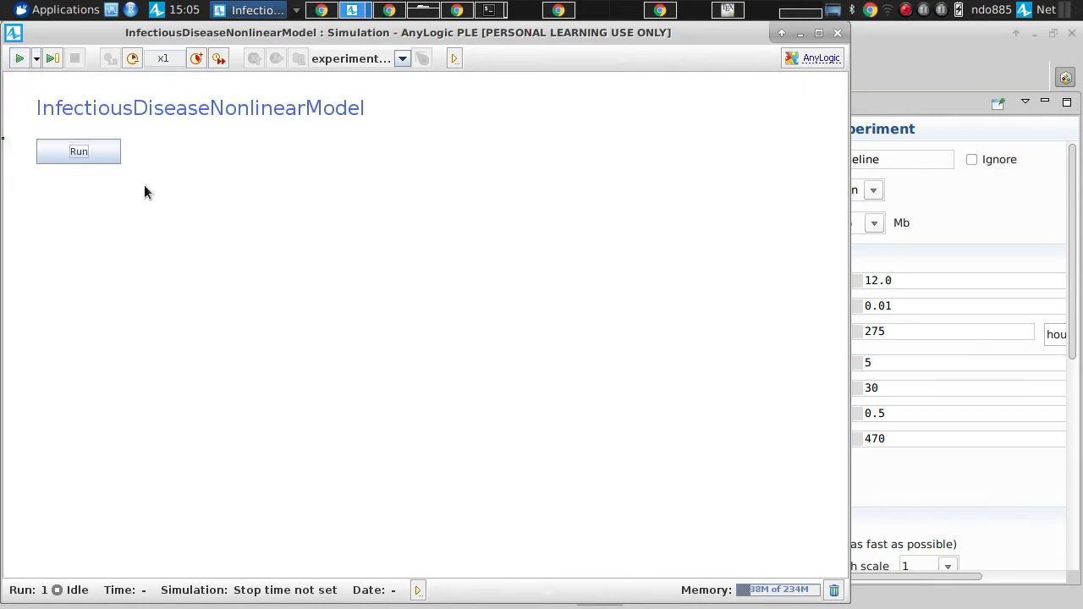
{"action": "left_click", "coordinate": [37, 59]}
{"action": "left_click", "coordinate": [37, 58]}
{"action": "left_click", "coordinate": [36, 59]}
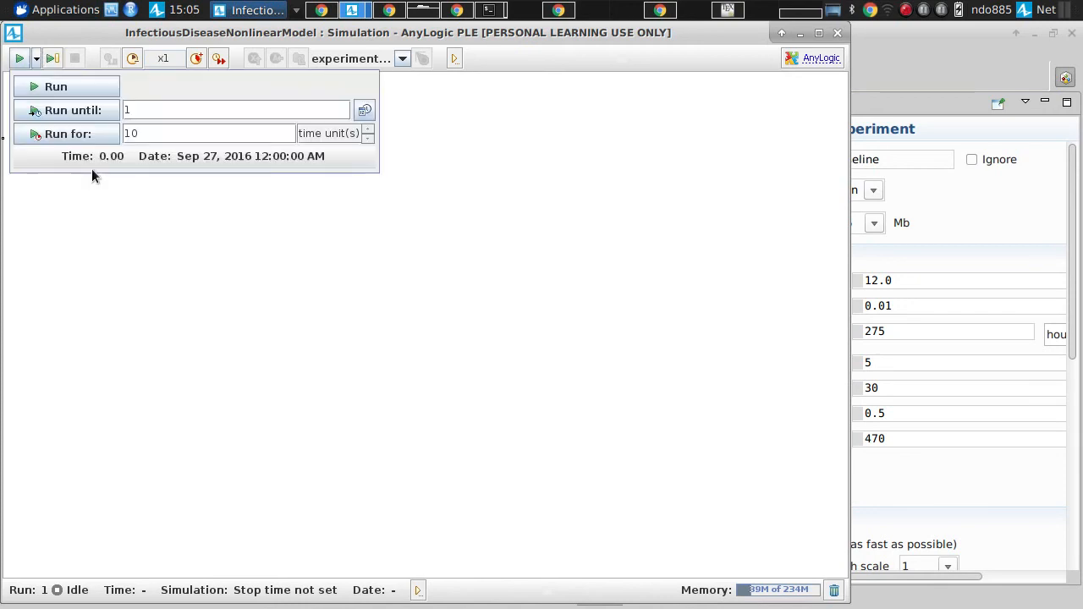
{"action": "left_click", "coordinate": [89, 215]}
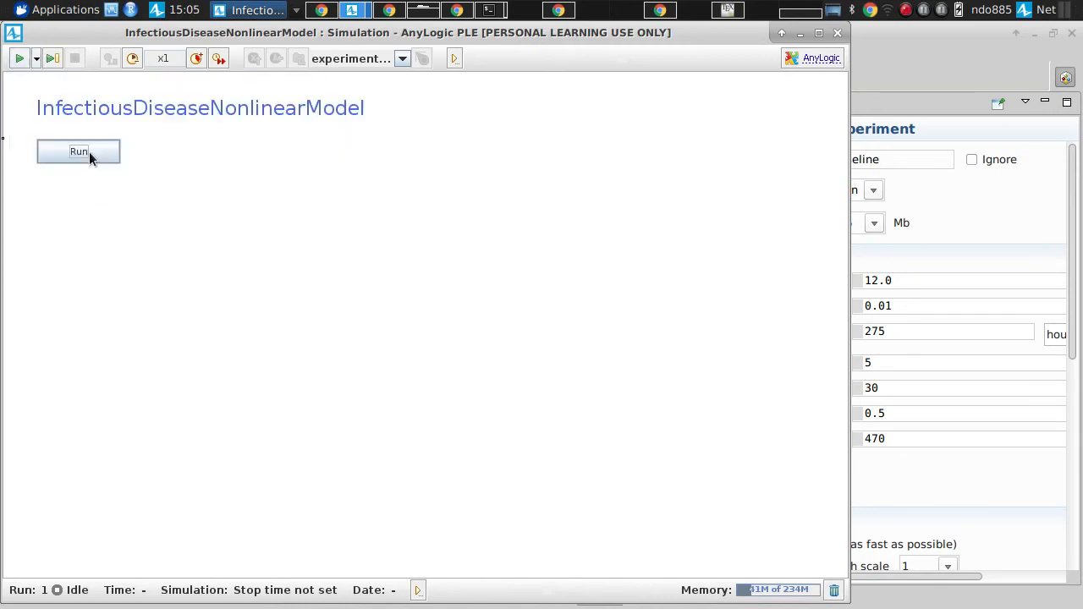
Step: Run the Baseline simulation for 250 time units, switching it to virtual time mode
{"action": "left_click", "coordinate": [36, 59]}
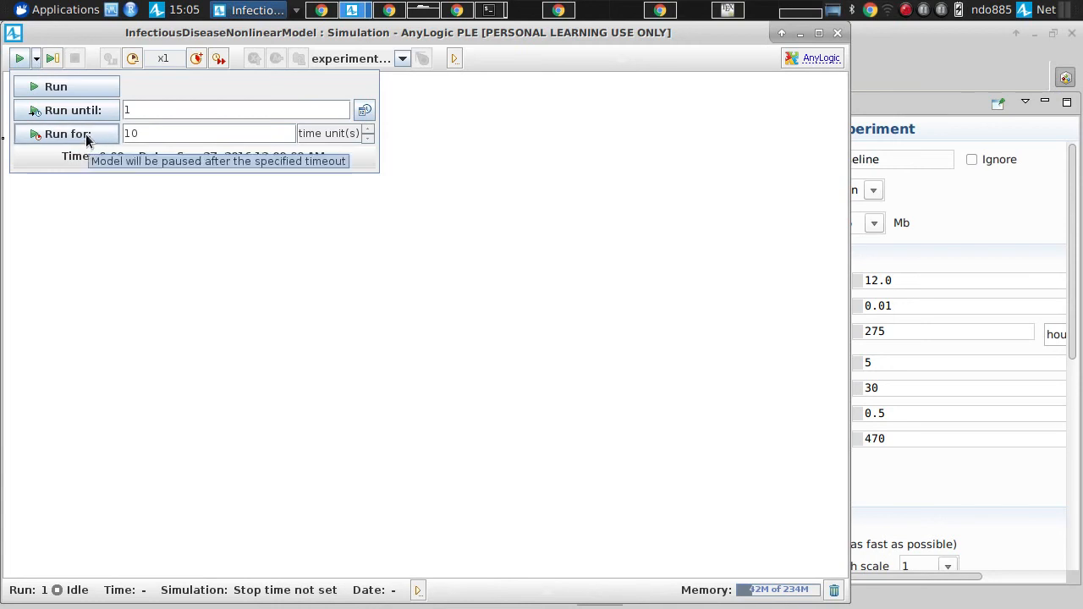
{"action": "double_click", "coordinate": [129, 133]}
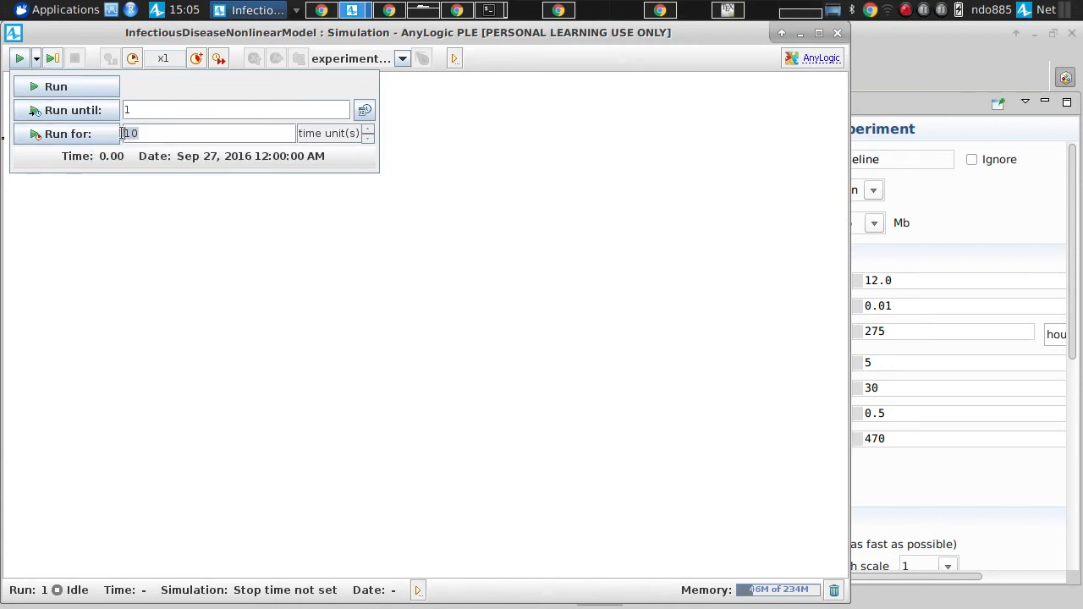
{"action": "type", "text": "250"}
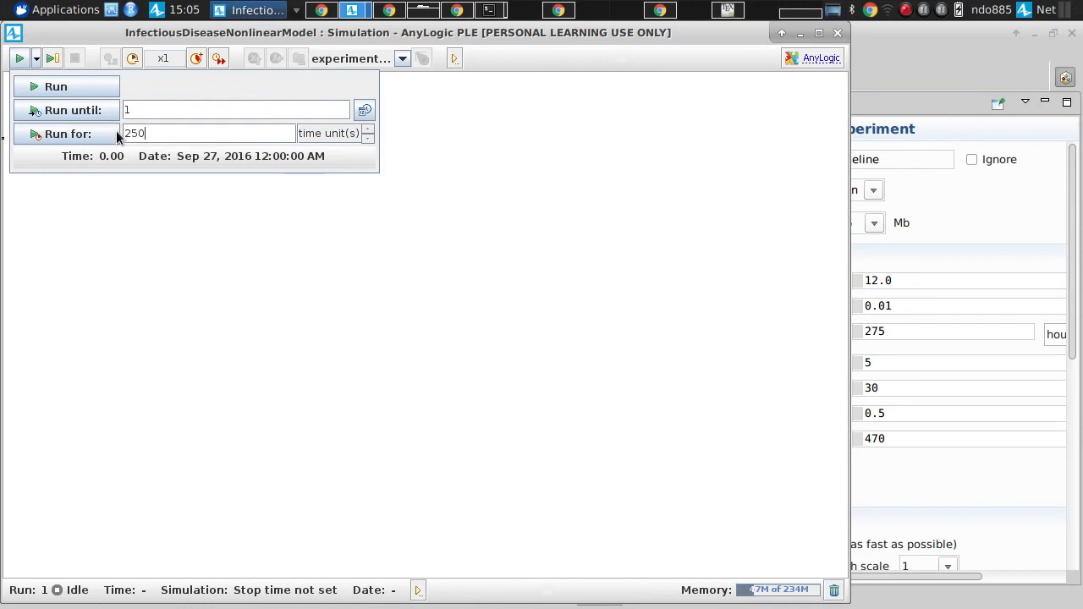
{"action": "left_click", "coordinate": [68, 133]}
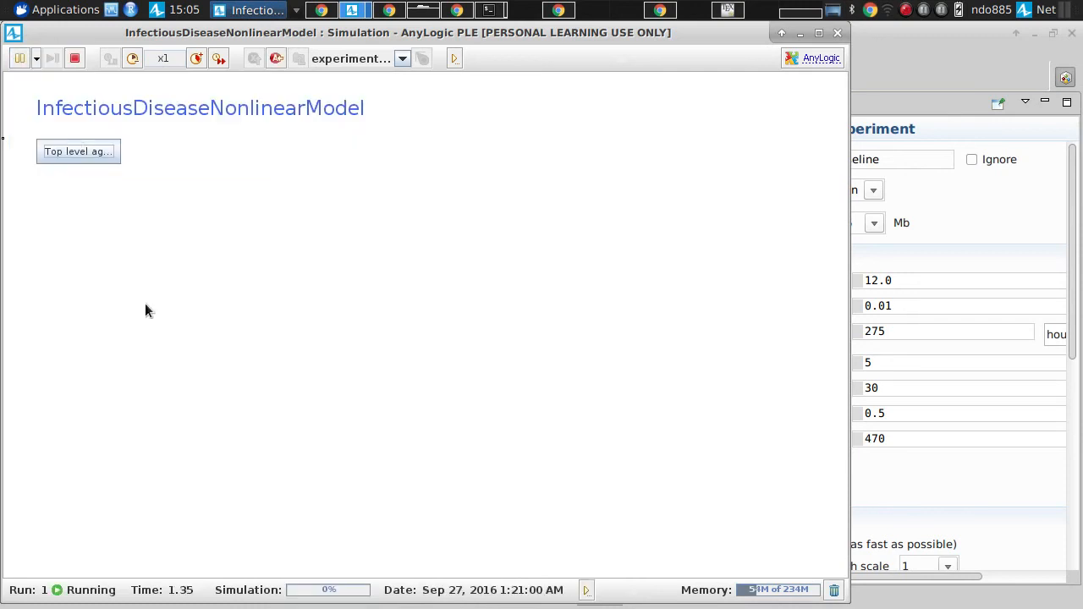
{"action": "left_click", "coordinate": [218, 60]}
{"action": "left_click", "coordinate": [219, 60]}
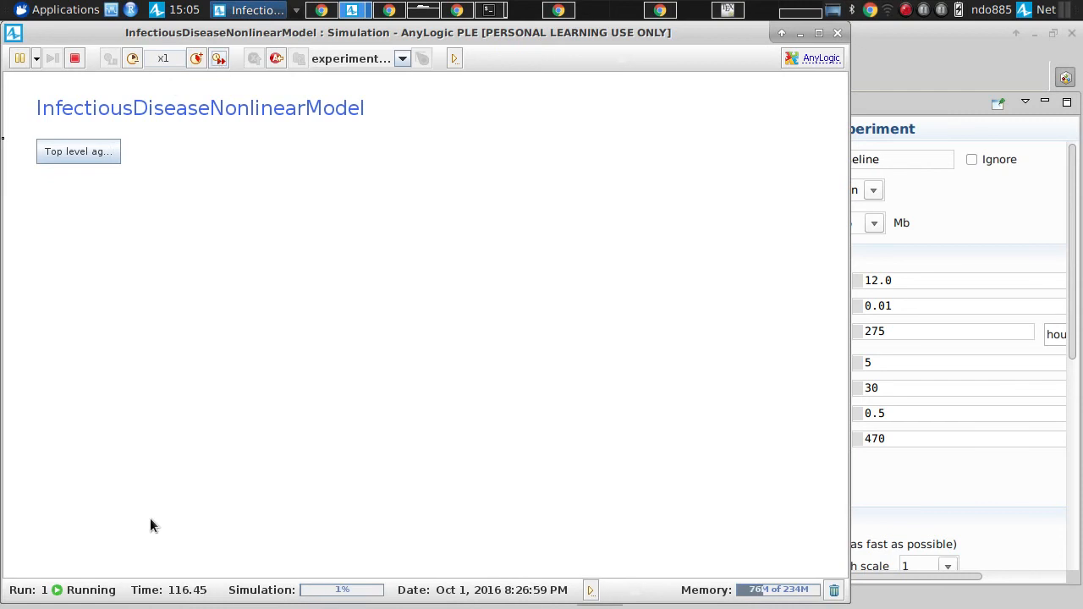
{"action": "left_click", "coordinate": [218, 60]}
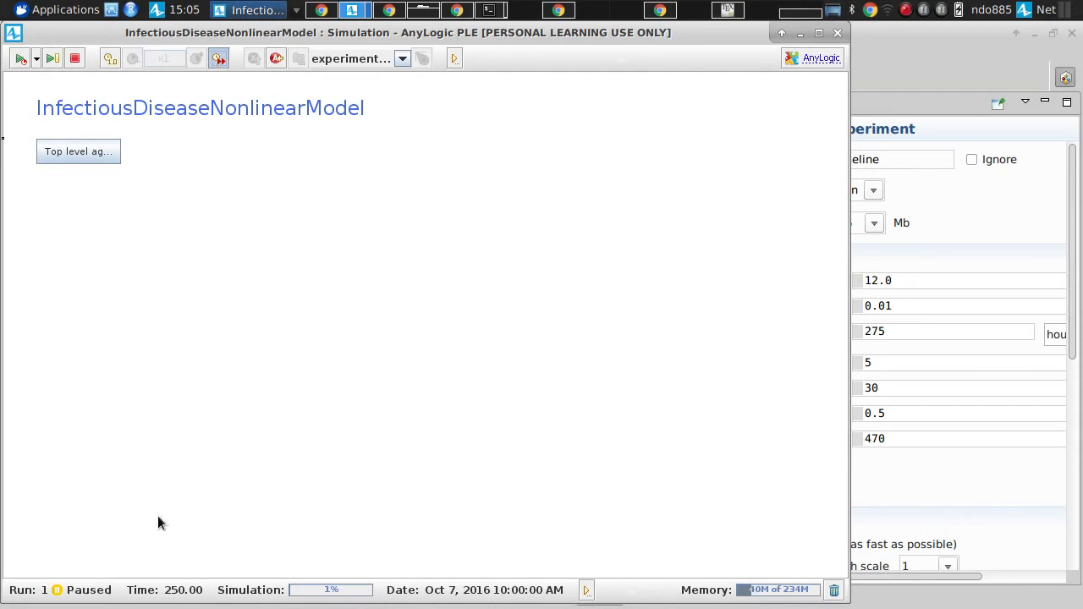
Step: Show the top-level agent and examine the state plot, the stock time chart and the diagram values
{"action": "left_click", "coordinate": [89, 153]}
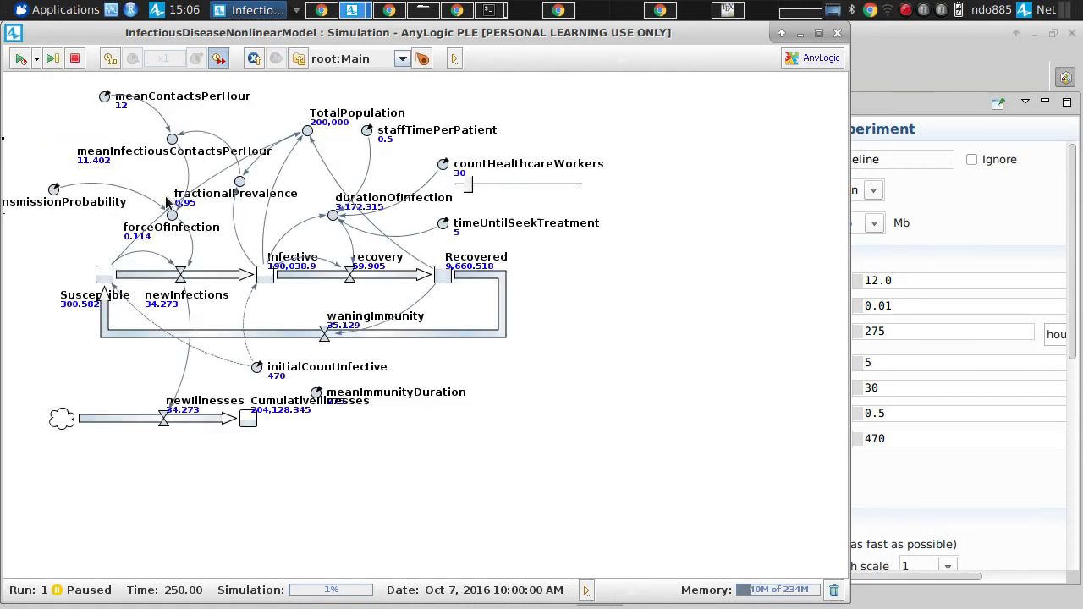
{"action": "scroll", "coordinate": [288, 275], "scroll_direction": "up", "scroll_amount": 5}
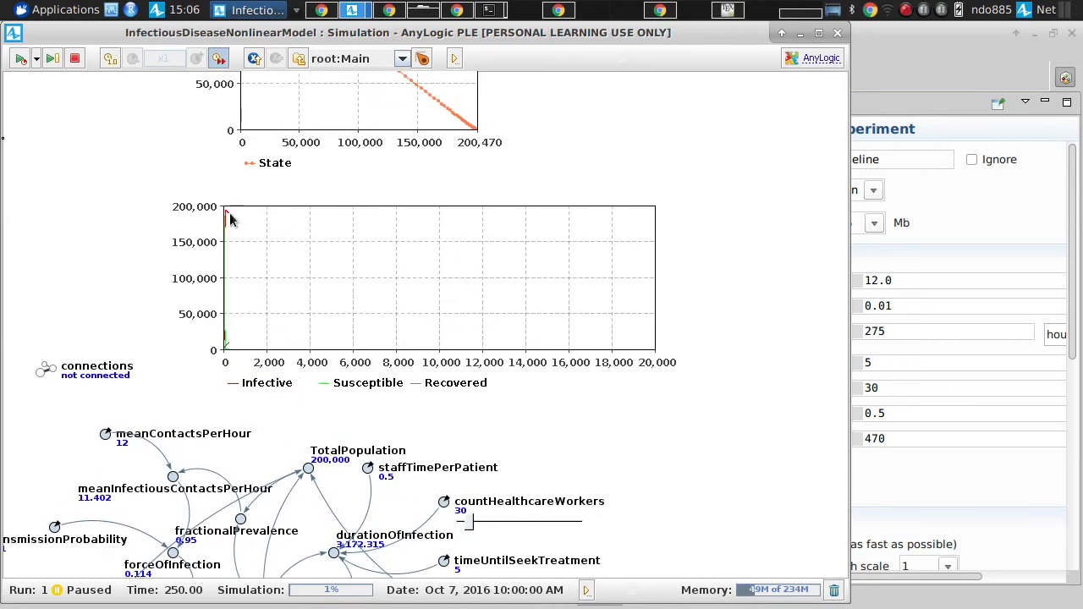
{"action": "scroll", "coordinate": [283, 200], "scroll_direction": "up", "scroll_amount": 3}
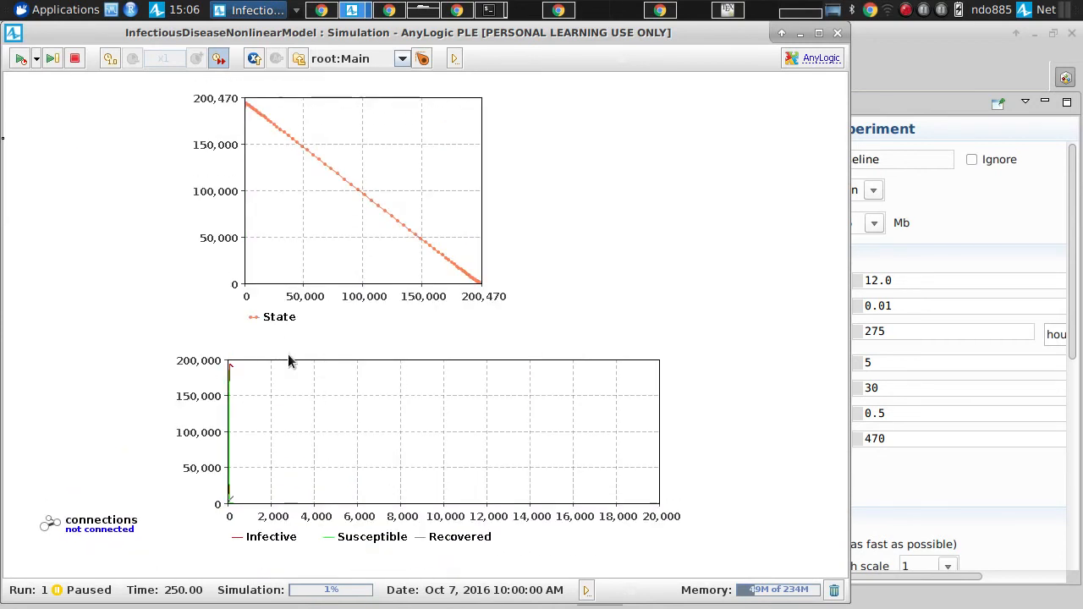
{"action": "scroll", "coordinate": [105, 446], "scroll_direction": "down", "scroll_amount": 9}
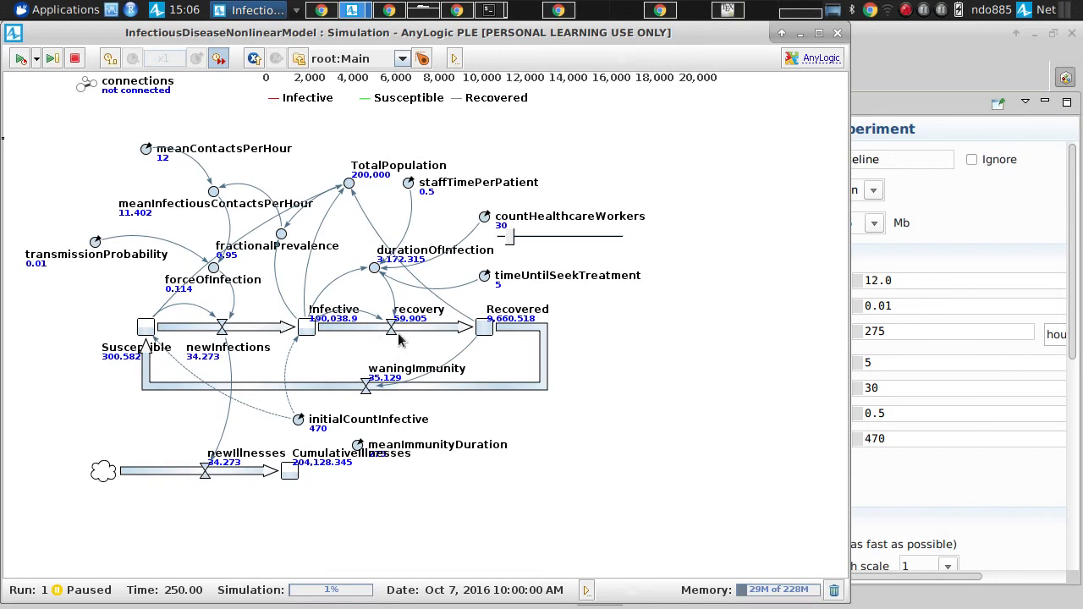
Step: Set countHealthcareWorkers to 58 with its slider and continue the simulation in 250-unit runs to time 1500
{"action": "left_click_drag", "start_coordinate": [331, 212], "coordinate": [285, 241]}
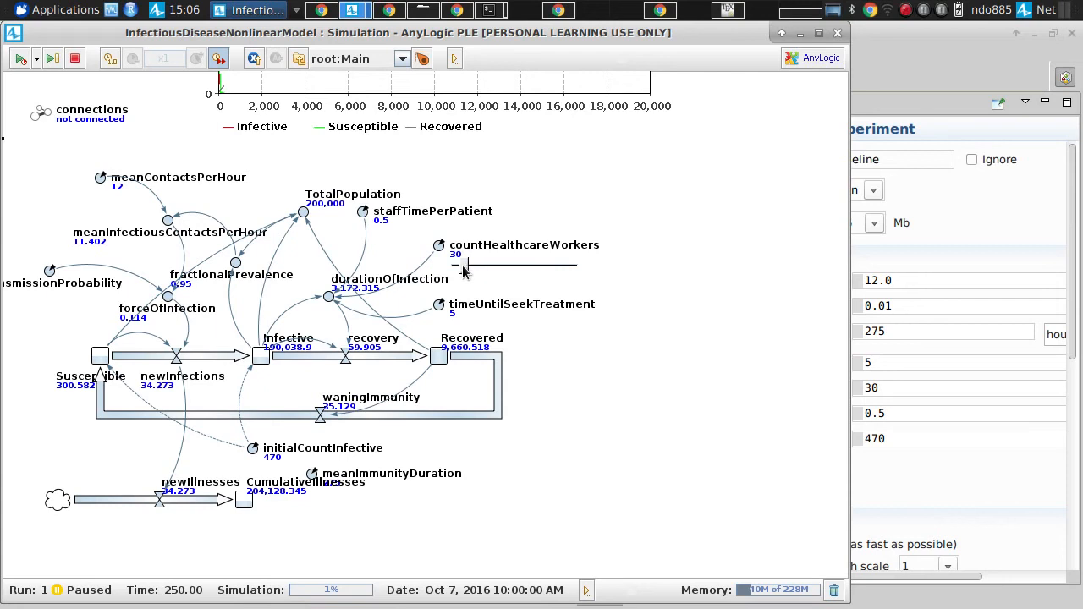
{"action": "mouse_move", "coordinate": [464, 269]}
{"action": "left_mouse_down"}
{"action": "mouse_move", "coordinate": [509, 269]}
{"action": "mouse_move", "coordinate": [459, 264]}
{"action": "mouse_move", "coordinate": [483, 269]}
{"action": "left_mouse_up"}
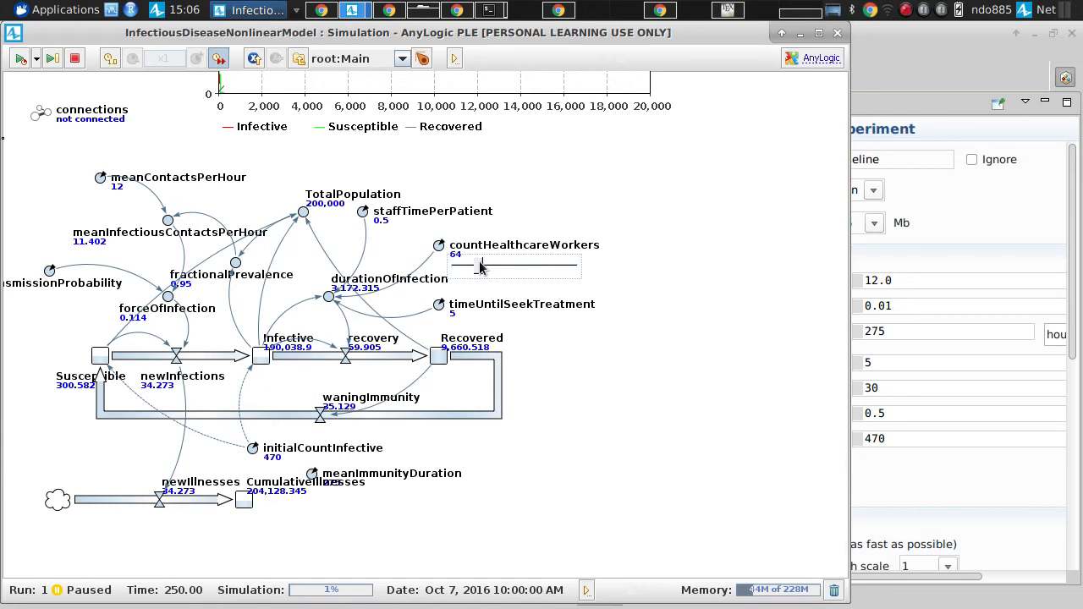
{"action": "left_click_drag", "start_coordinate": [480, 269], "coordinate": [478, 268]}
{"action": "left_click", "coordinate": [20, 59]}
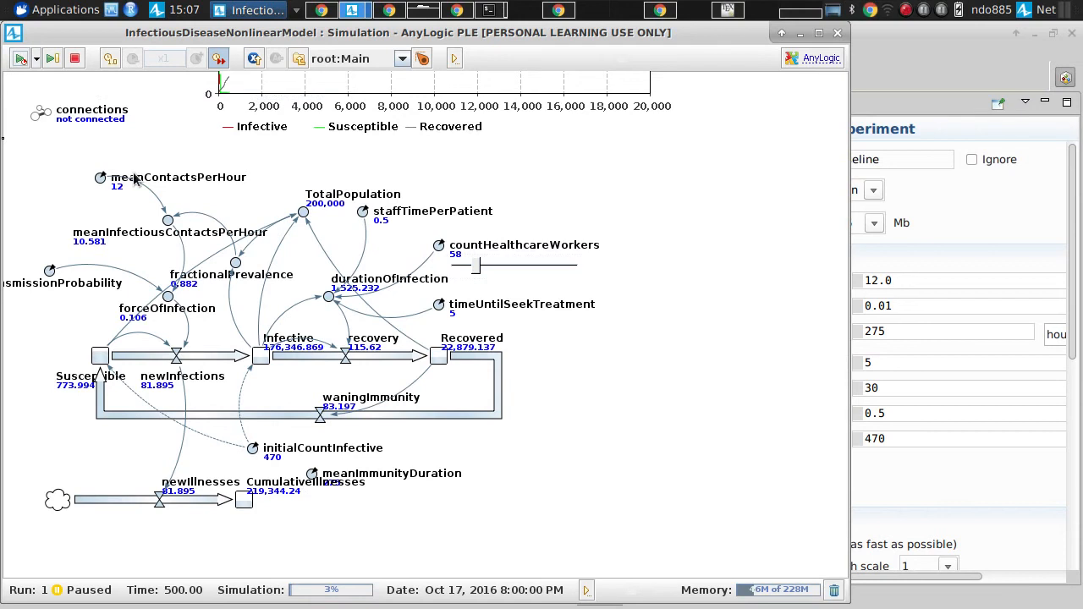
{"action": "scroll", "coordinate": [133, 172], "scroll_direction": "up", "scroll_amount": 5}
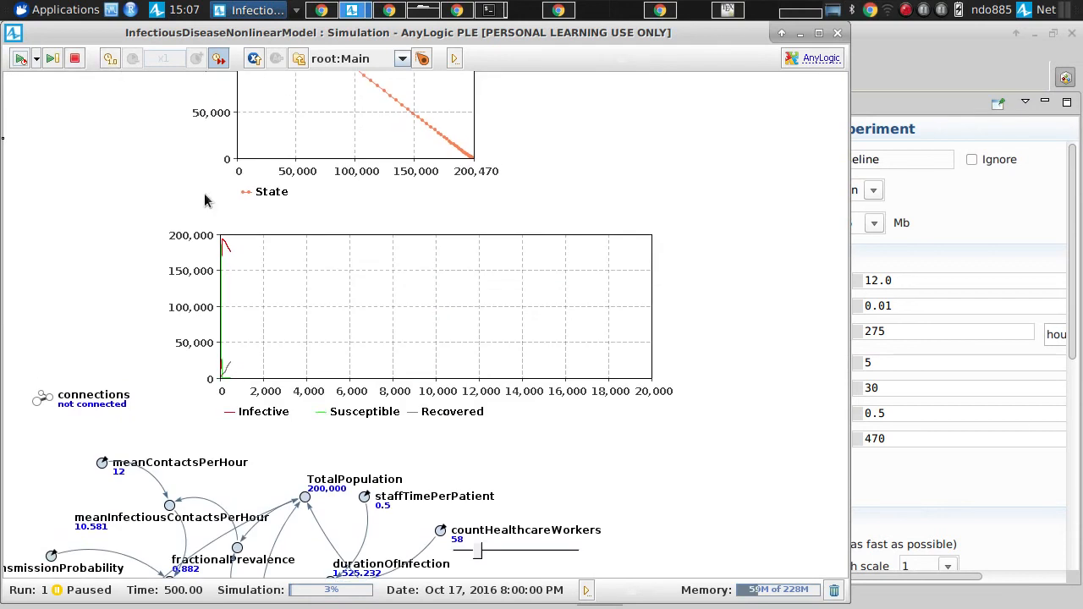
{"action": "left_click", "coordinate": [20, 59]}
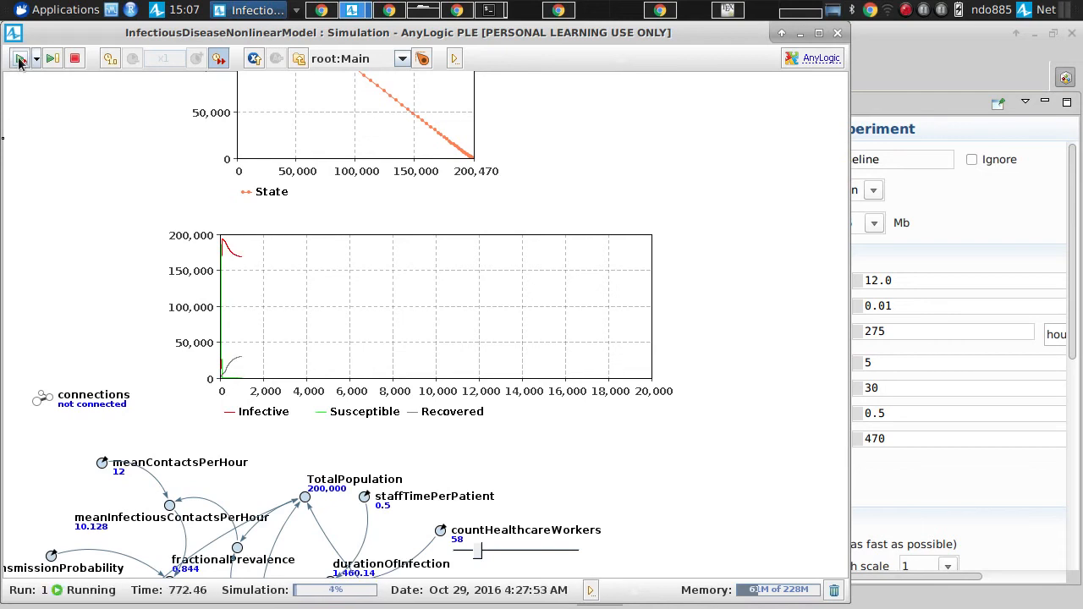
{"action": "left_click", "coordinate": [20, 60]}
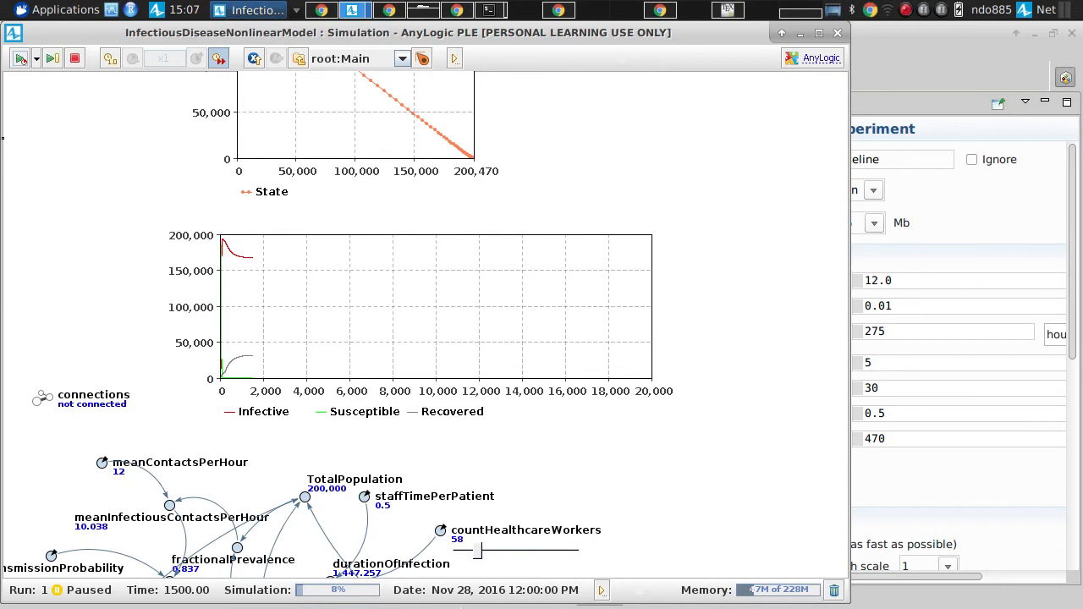
Step: Raise countHealthcareWorkers to 76 with its slider, keeping the time chart in view
{"action": "left_click_drag", "start_coordinate": [583, 515], "coordinate": [565, 419]}
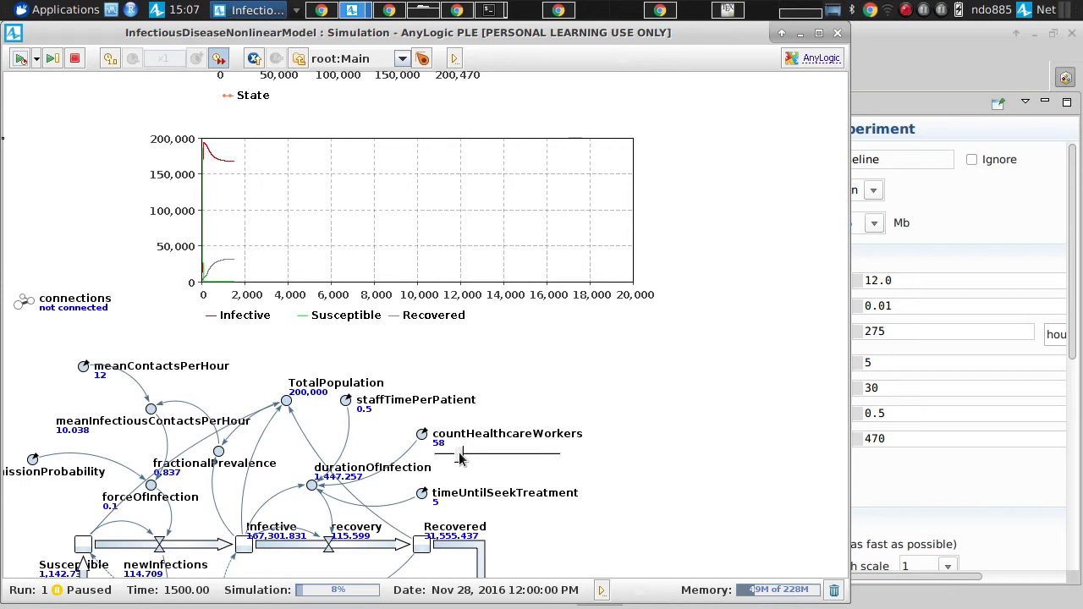
{"action": "left_click_drag", "start_coordinate": [459, 458], "coordinate": [470, 458]}
{"action": "left_click_drag", "start_coordinate": [470, 457], "coordinate": [468, 458]}
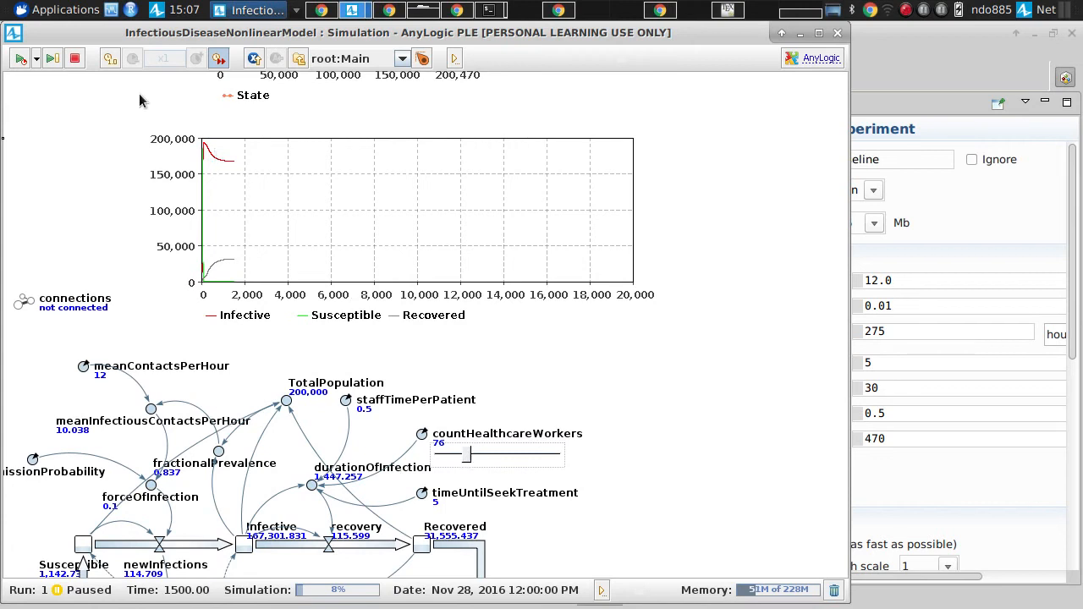
Step: Continue the simulation in repeated 250-unit runs up to time 4000
{"action": "left_click", "coordinate": [21, 59]}
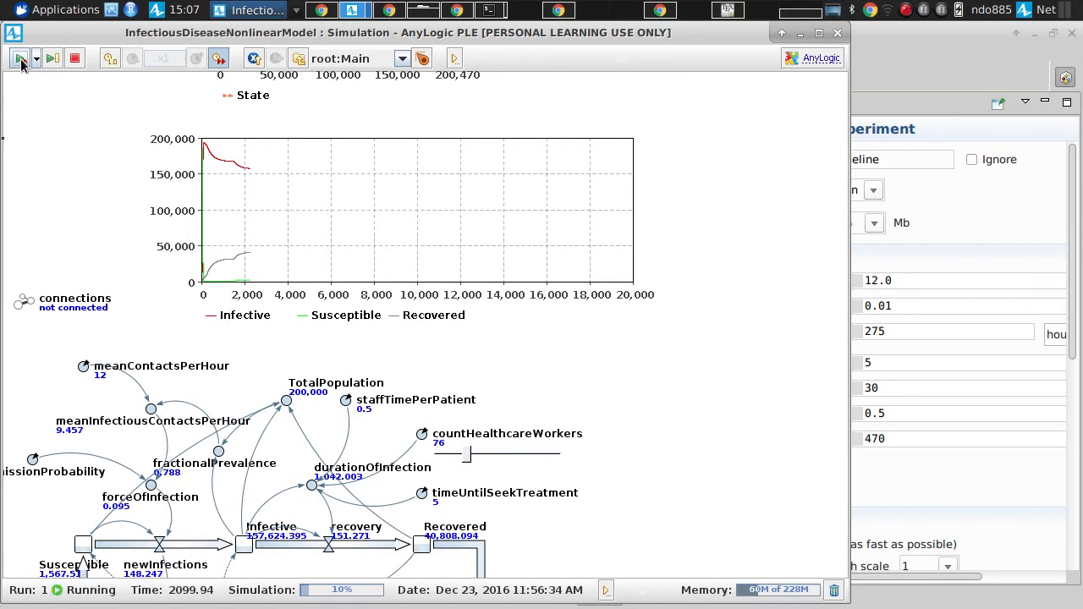
{"action": "left_click", "coordinate": [21, 60]}
{"action": "left_click", "coordinate": [21, 60]}
{"action": "left_click", "coordinate": [21, 60]}
{"action": "left_click", "coordinate": [21, 60]}
{"action": "left_click", "coordinate": [21, 60]}
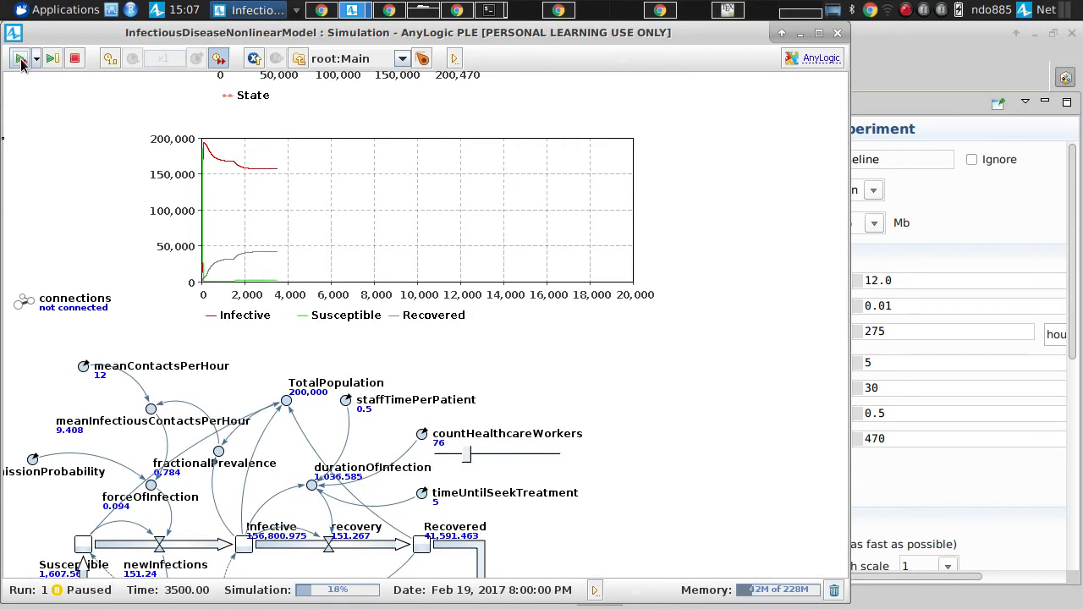
{"action": "left_click", "coordinate": [21, 60]}
Step: Continue the simulation in repeated 250-unit runs up to time 5500
{"action": "left_click", "coordinate": [21, 60]}
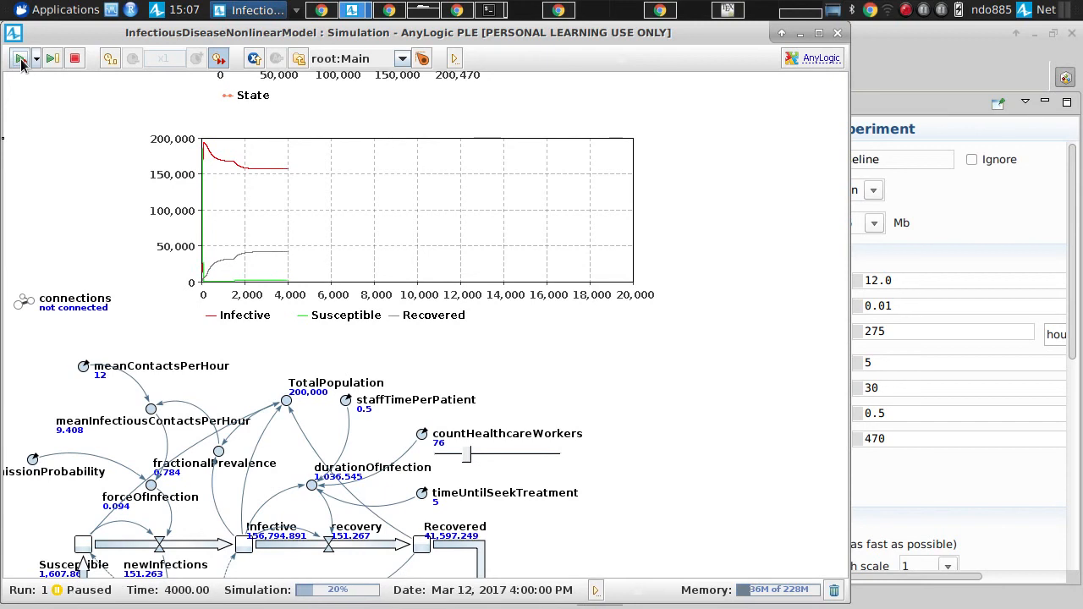
{"action": "left_click", "coordinate": [22, 60]}
{"action": "left_click", "coordinate": [21, 60]}
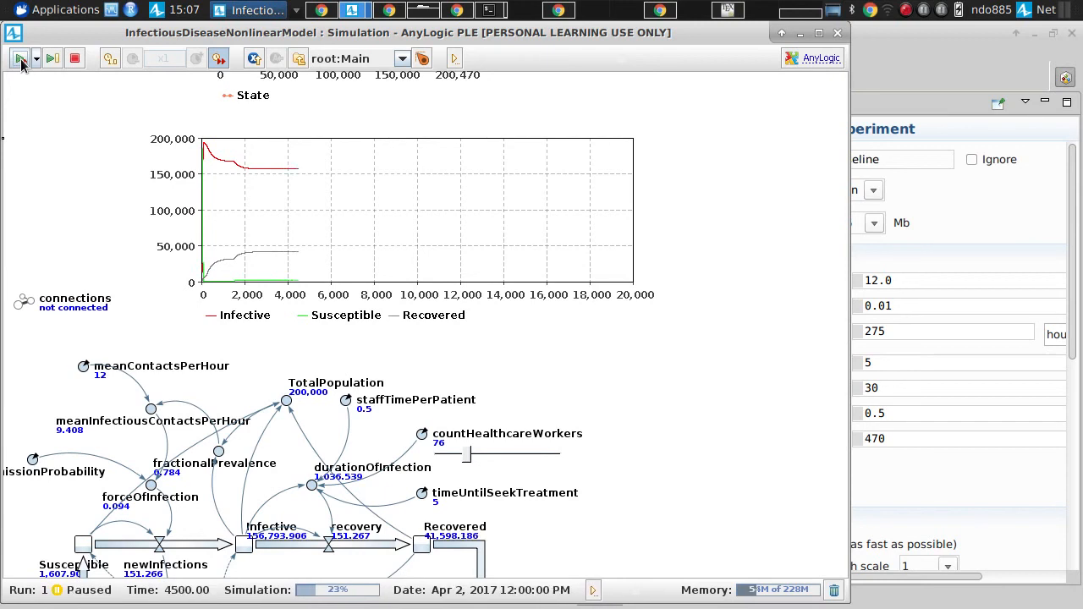
{"action": "left_click", "coordinate": [21, 60]}
{"action": "left_click", "coordinate": [21, 60]}
{"action": "left_click", "coordinate": [21, 60]}
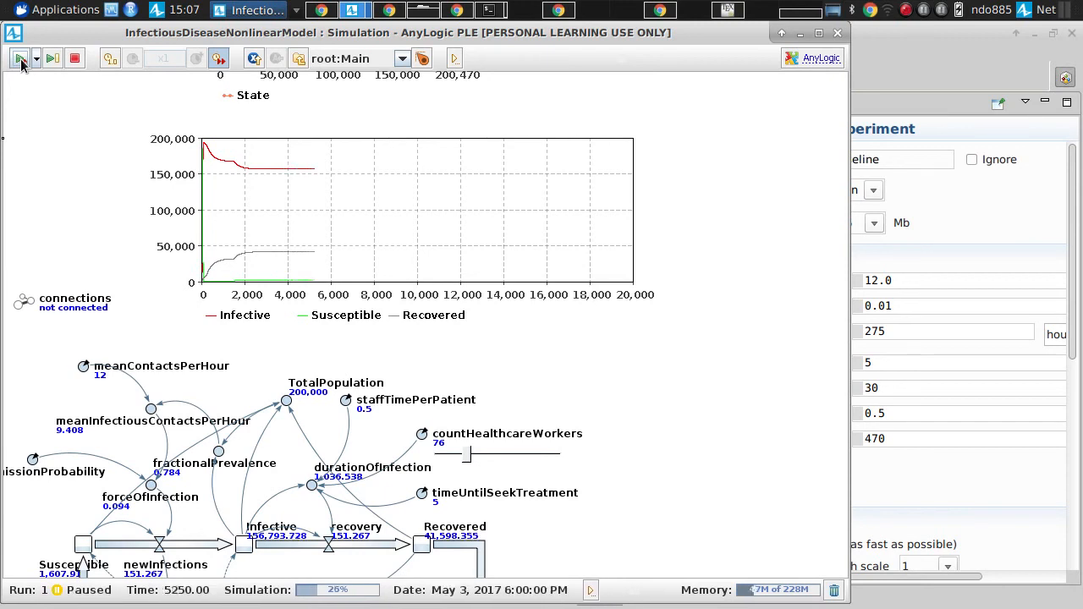
{"action": "left_click", "coordinate": [21, 61]}
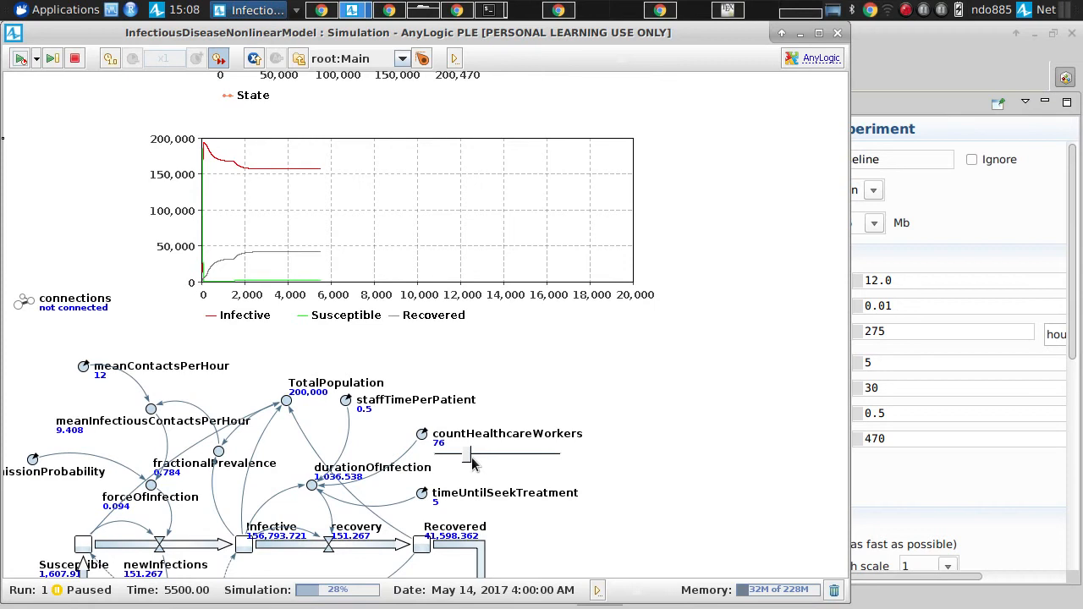
{"action": "key", "text": "alt+Tab"}
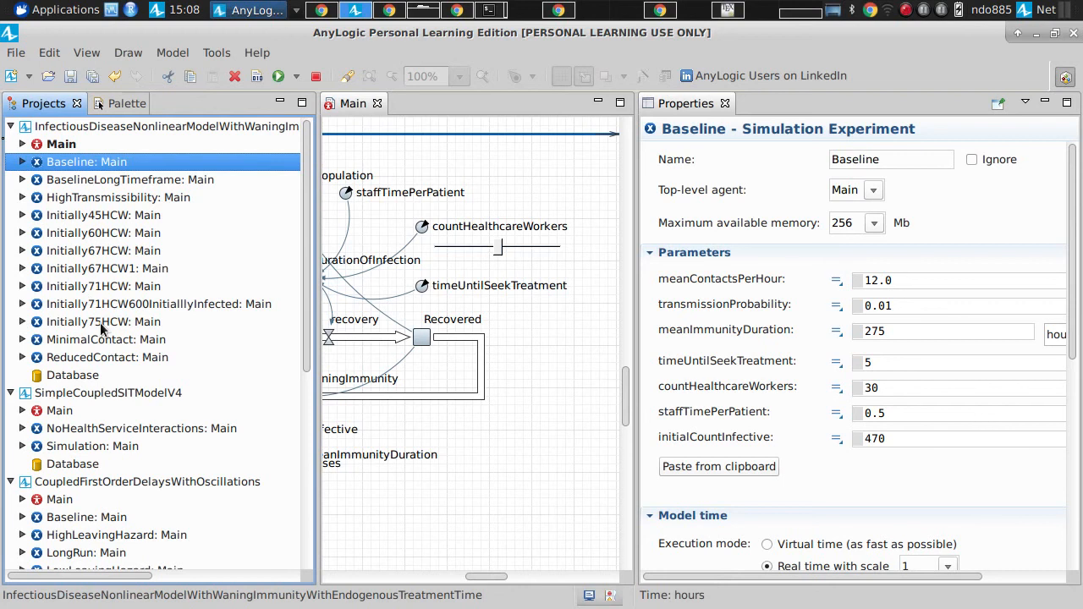
{"action": "key", "text": "alt+Tab"}
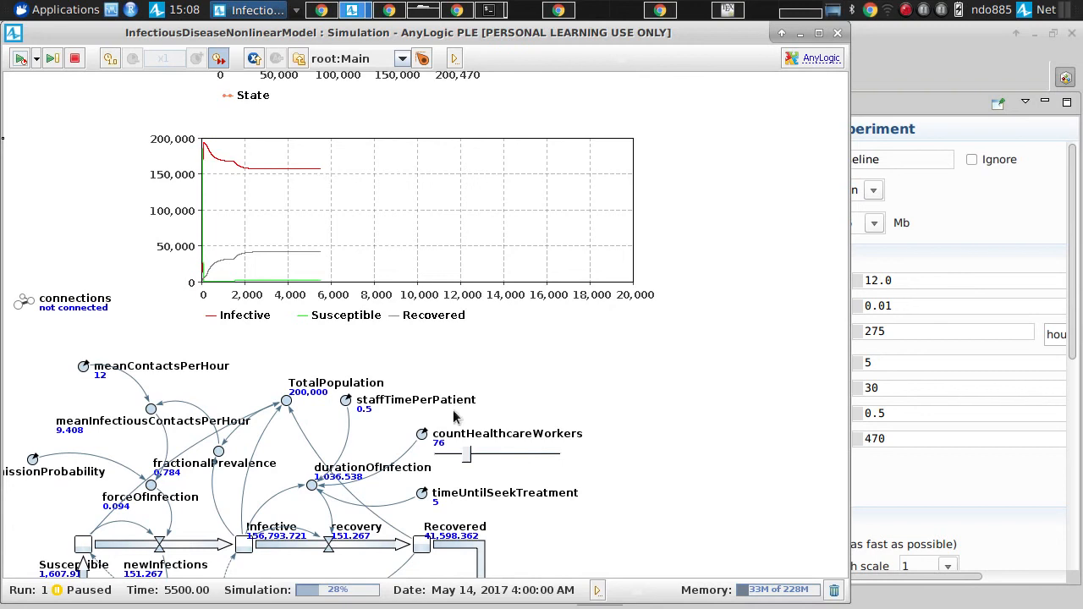
Step: Raise countHealthcareWorkers to 102 with its slider
{"action": "left_click", "coordinate": [472, 460]}
{"action": "left_click_drag", "start_coordinate": [471, 460], "coordinate": [479, 457]}
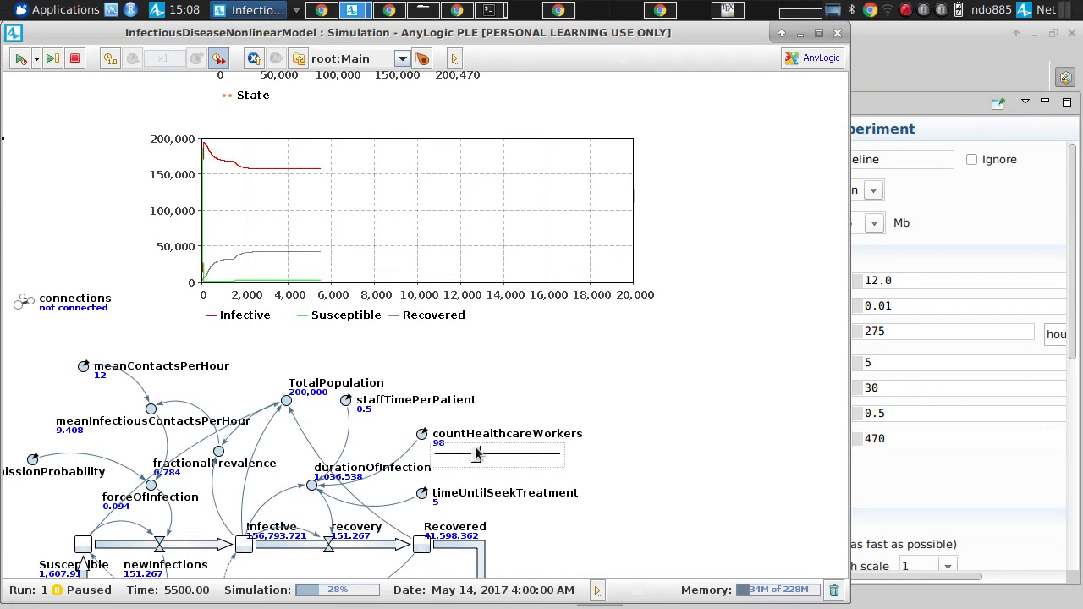
{"action": "left_click_drag", "start_coordinate": [477, 456], "coordinate": [480, 458]}
Step: Advance the simulation with 102 healthcare workers in repeated 250-unit runs up to time 8250
{"action": "left_click", "coordinate": [23, 60]}
{"action": "left_click", "coordinate": [23, 60]}
{"action": "left_click", "coordinate": [23, 60]}
{"action": "left_click", "coordinate": [23, 60]}
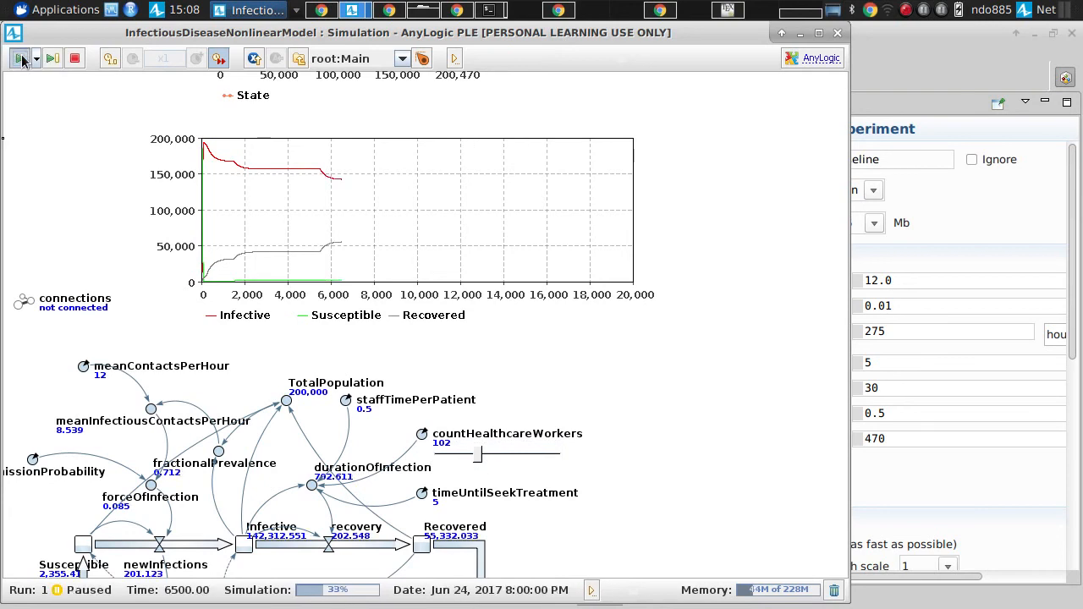
{"action": "left_click", "coordinate": [23, 61]}
{"action": "left_click", "coordinate": [23, 60]}
{"action": "left_click", "coordinate": [22, 60]}
{"action": "left_click", "coordinate": [22, 60]}
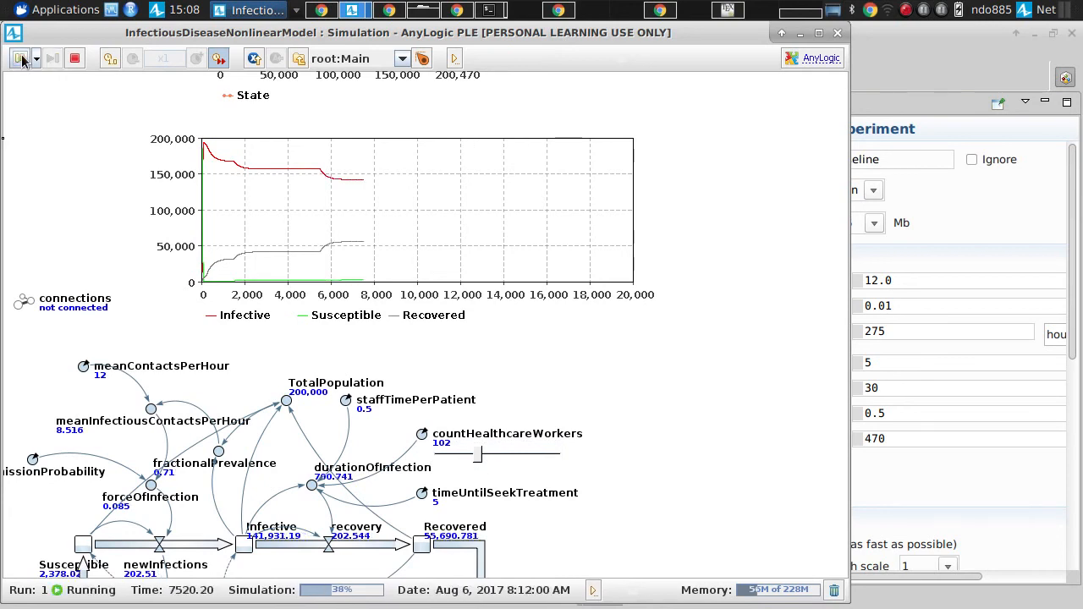
{"action": "left_click", "coordinate": [23, 60]}
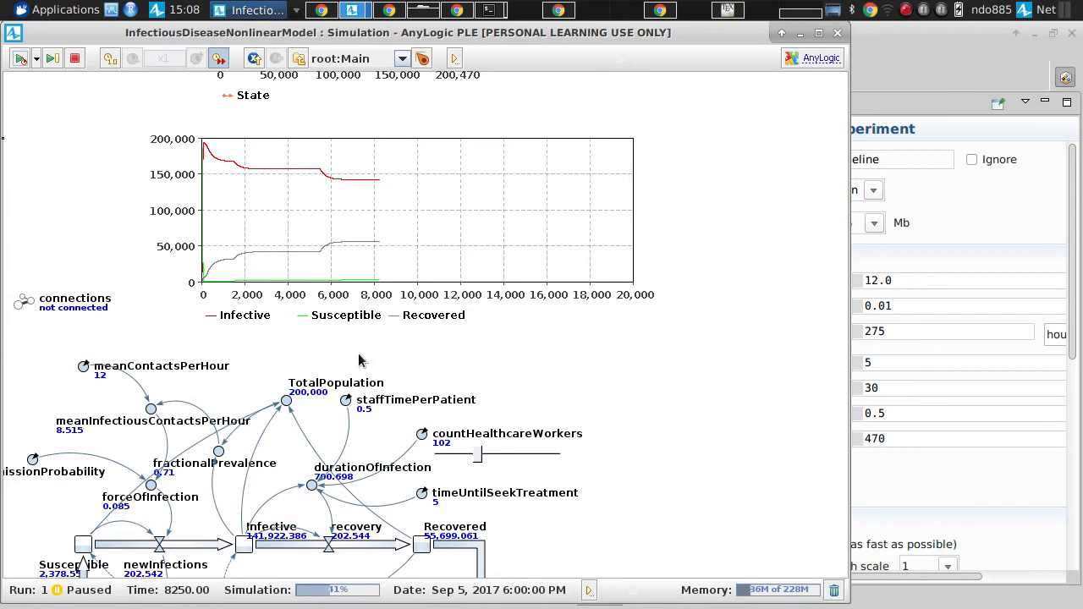
Step: Raise countHealthcareWorkers to 204 with its slider
{"action": "left_click", "coordinate": [504, 460]}
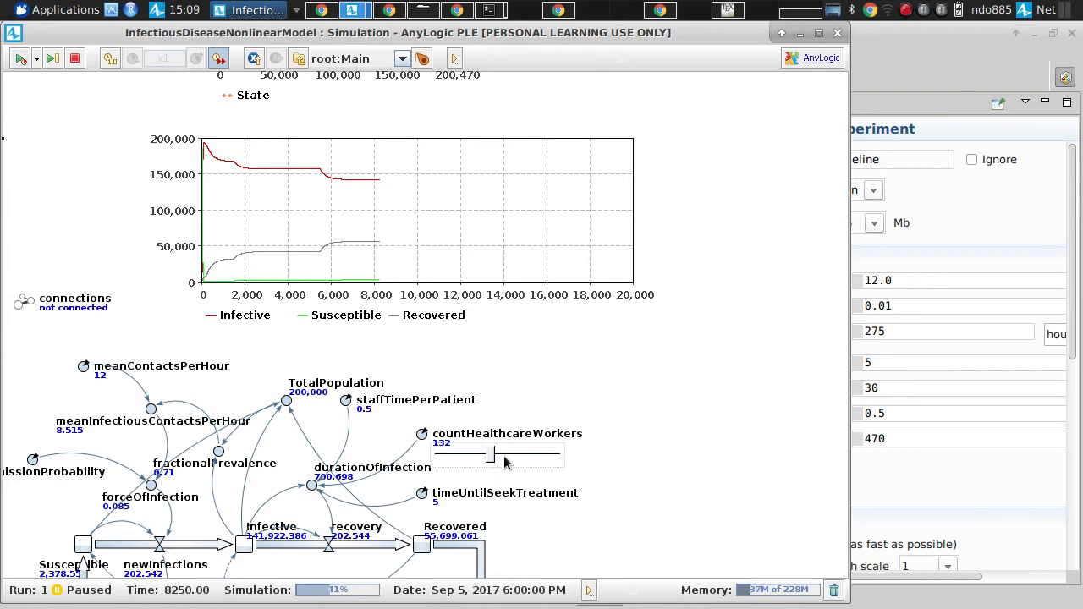
{"action": "left_click", "coordinate": [504, 460]}
{"action": "left_click", "coordinate": [519, 459]}
{"action": "left_click_drag", "start_coordinate": [518, 459], "coordinate": [522, 458]}
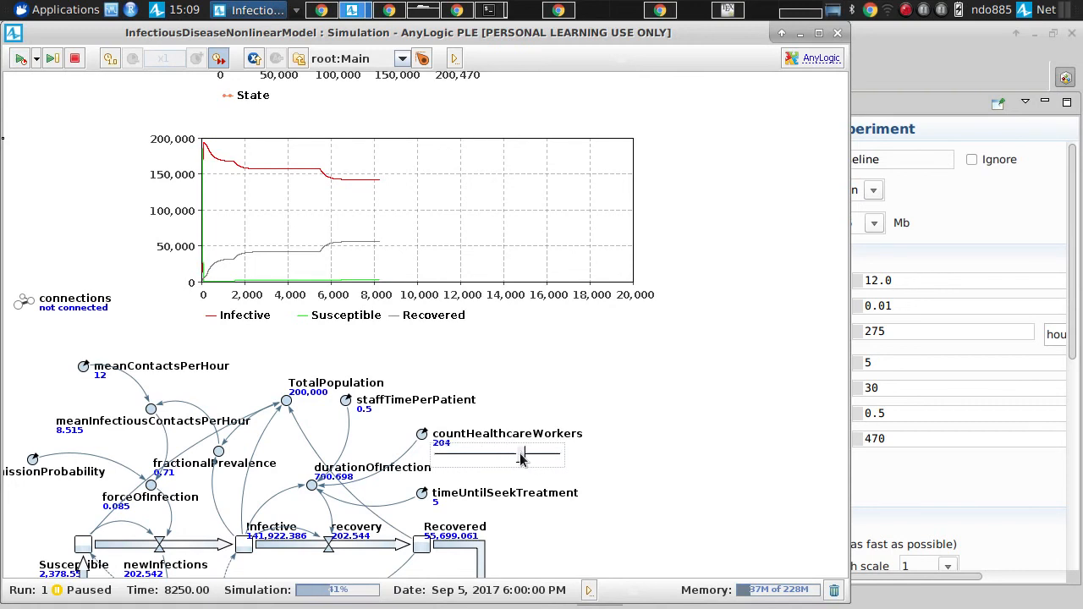
Step: Advance the simulation with 204 healthcare workers in repeated runs up to time 12250
{"action": "left_click", "coordinate": [21, 60]}
{"action": "left_click", "coordinate": [21, 59]}
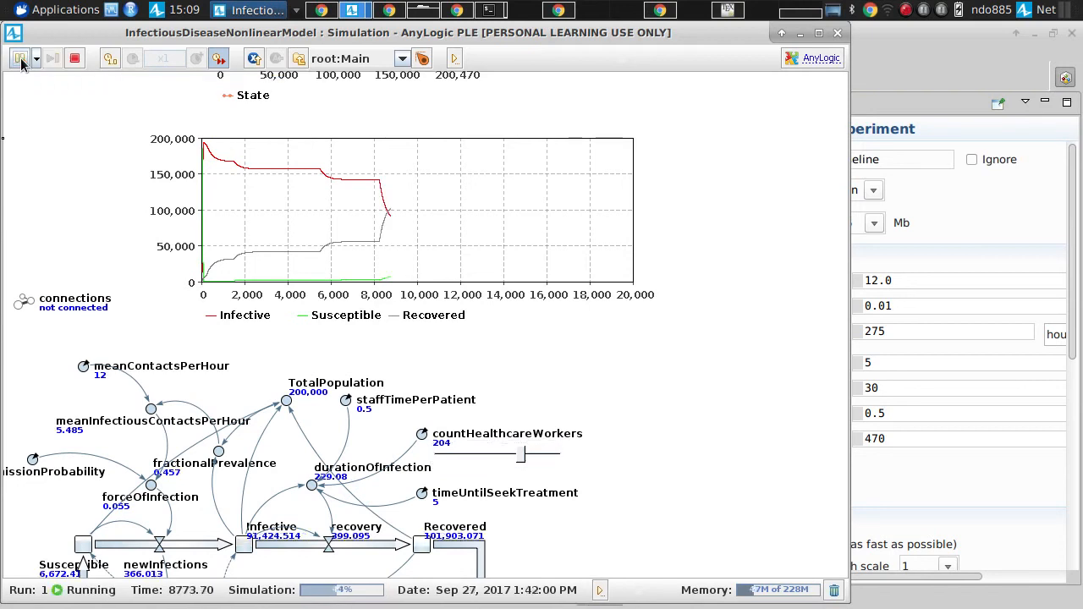
{"action": "left_click", "coordinate": [21, 59]}
{"action": "left_click", "coordinate": [21, 59]}
{"action": "left_click", "coordinate": [21, 59]}
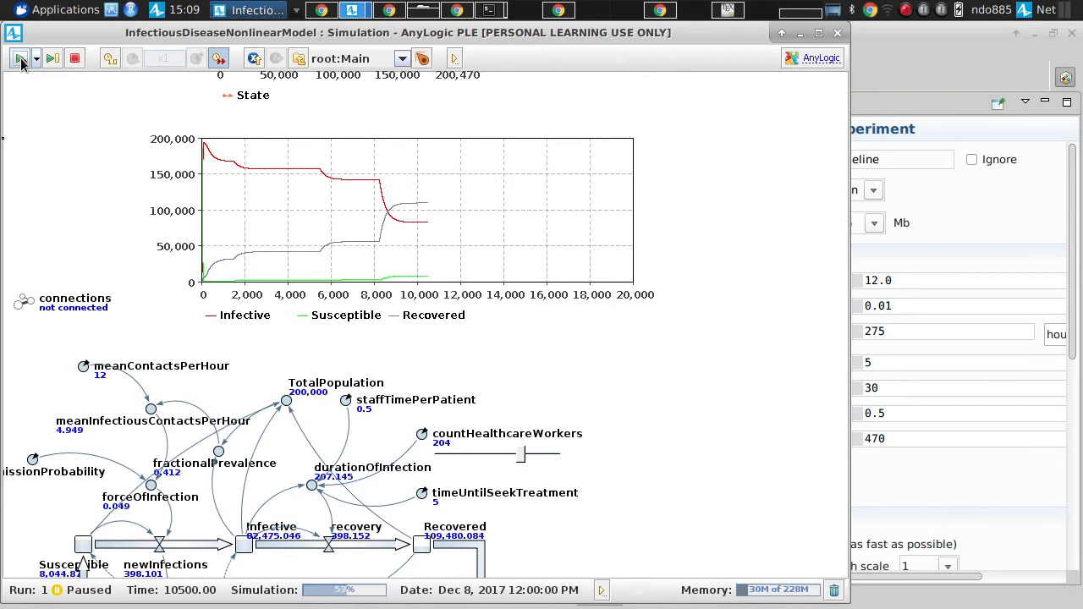
{"action": "left_click", "coordinate": [21, 60]}
{"action": "left_click", "coordinate": [21, 60]}
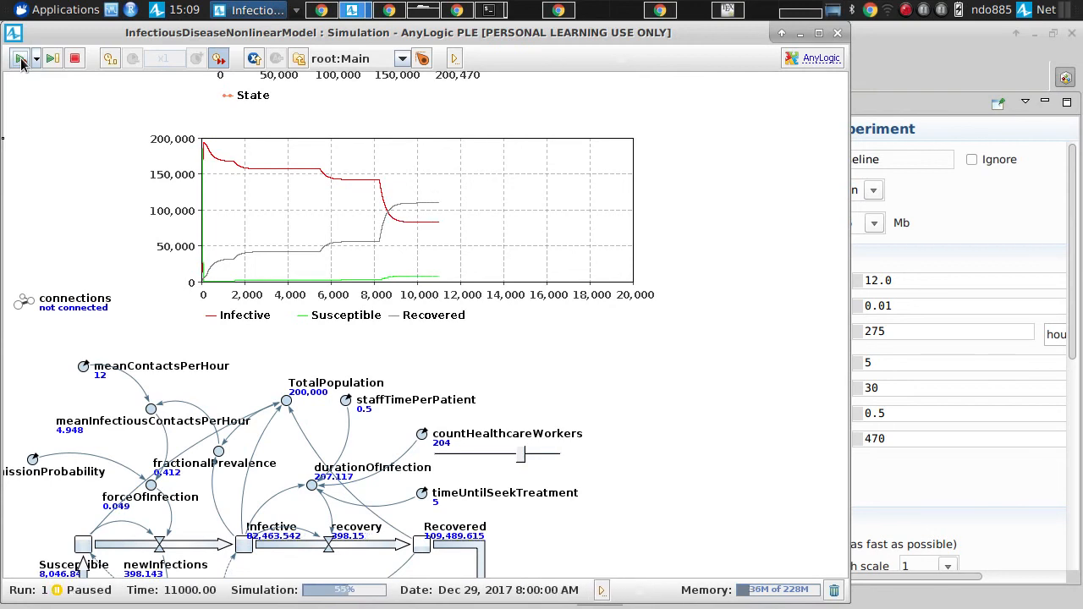
{"action": "left_click", "coordinate": [21, 60]}
{"action": "left_click", "coordinate": [22, 59]}
{"action": "left_click", "coordinate": [22, 60]}
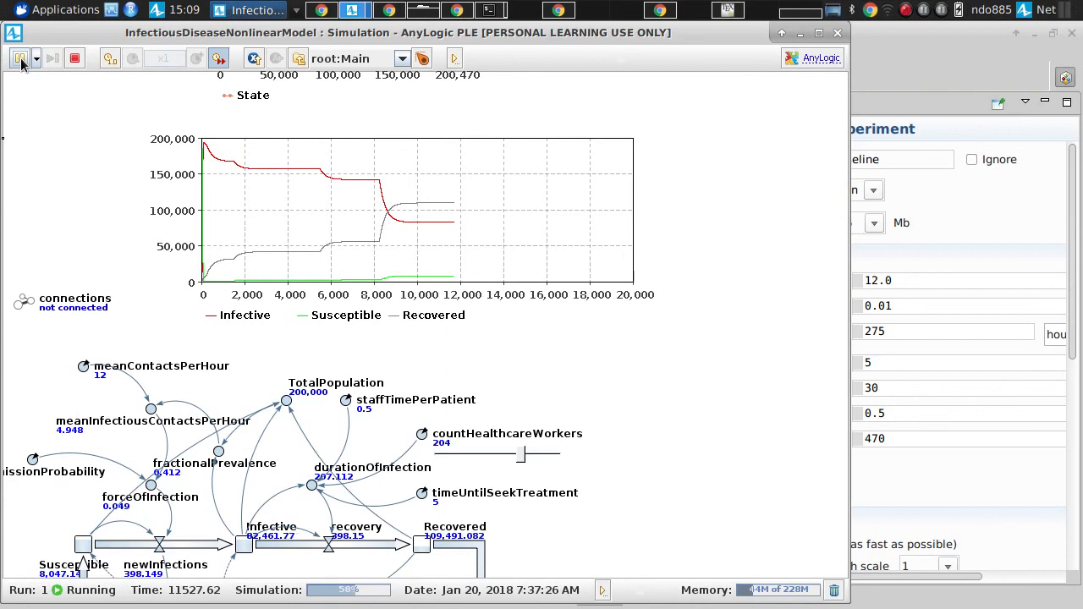
{"action": "left_click", "coordinate": [21, 59]}
{"action": "left_click", "coordinate": [21, 59]}
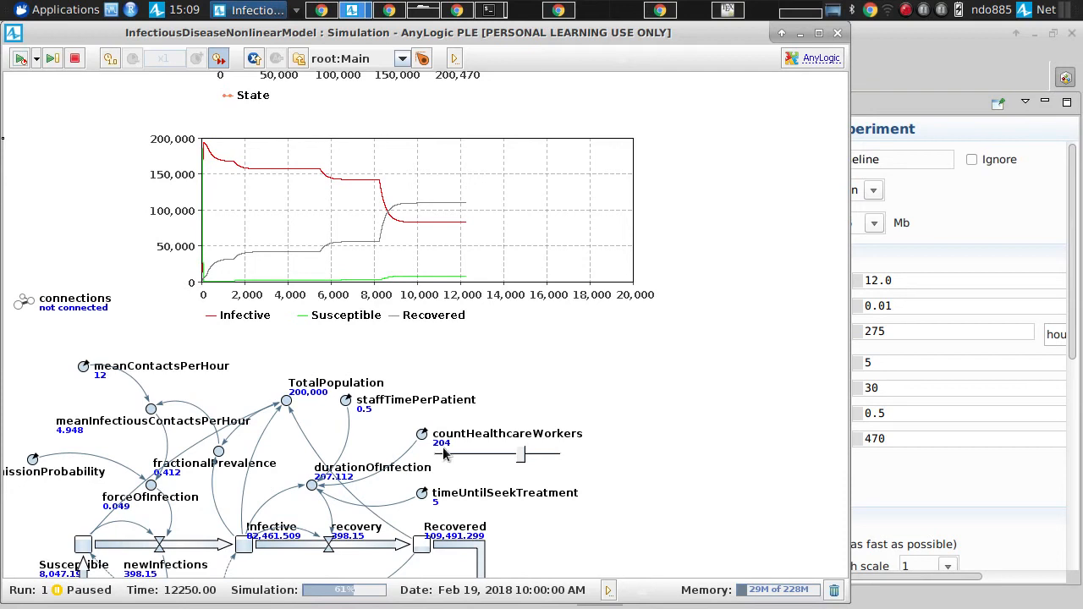
{"action": "key", "text": "alt+Tab"}
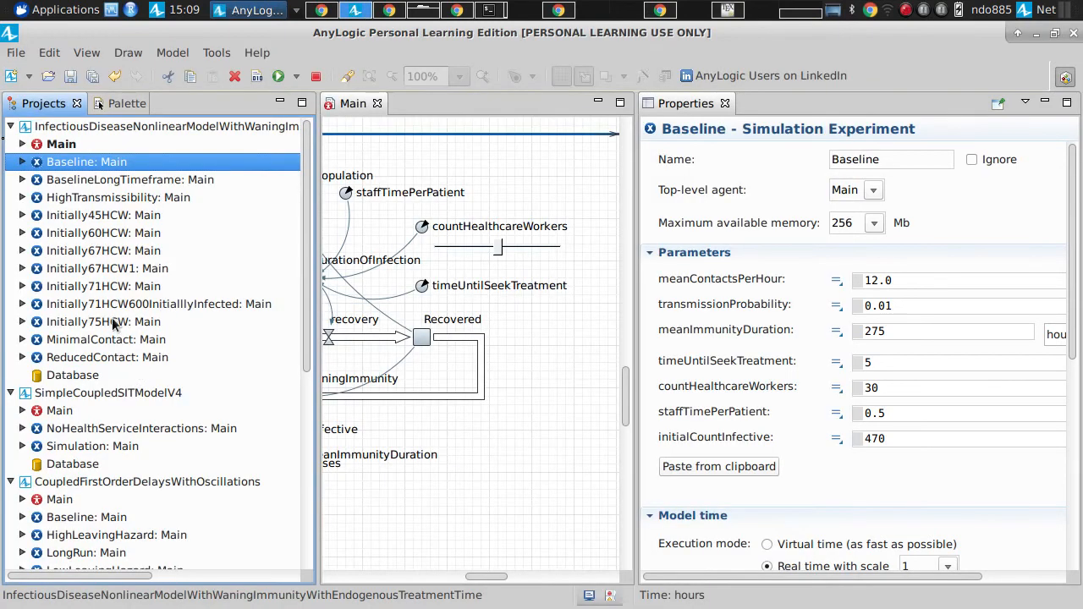
{"action": "key", "text": "alt+Tab"}
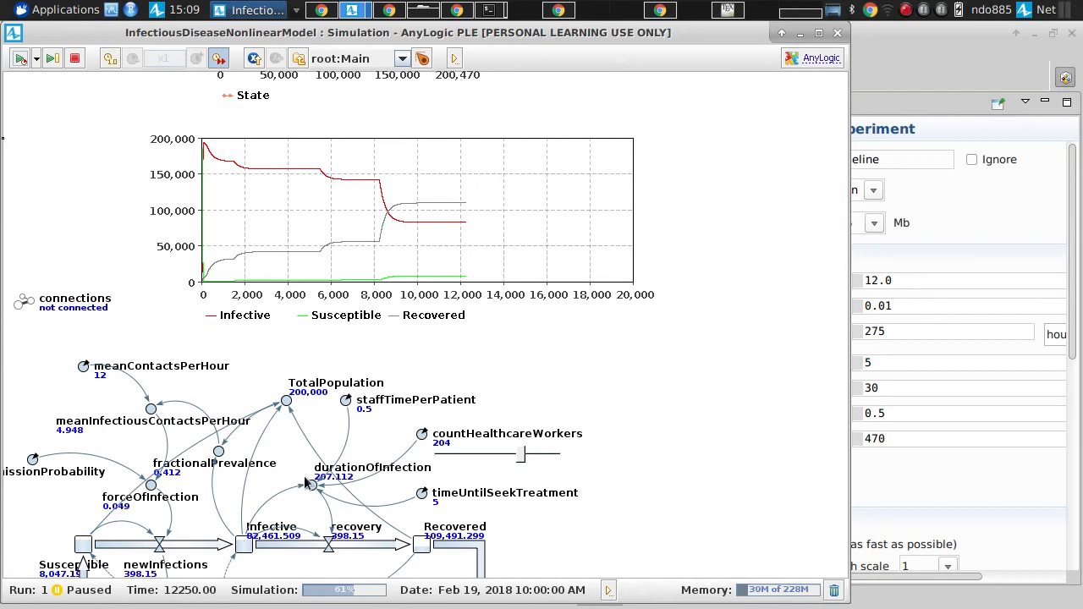
Step: Raise countHealthcareWorkers to 256 with its slider and continue the simulation in repeated runs to time 14750
{"action": "left_click_drag", "start_coordinate": [523, 455], "coordinate": [542, 457]}
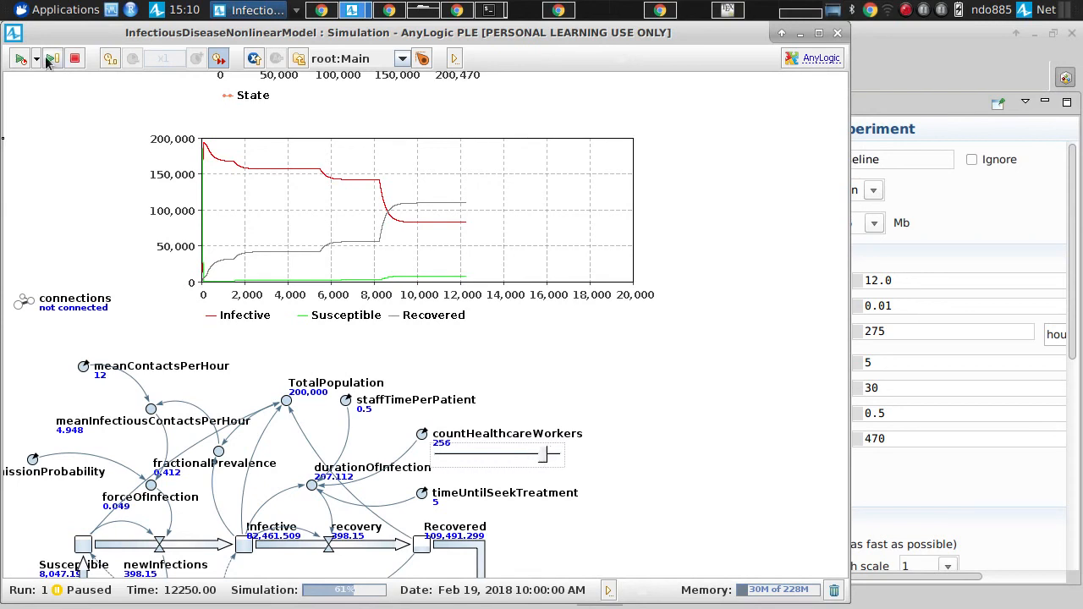
{"action": "left_click", "coordinate": [19, 61]}
{"action": "left_click", "coordinate": [19, 61]}
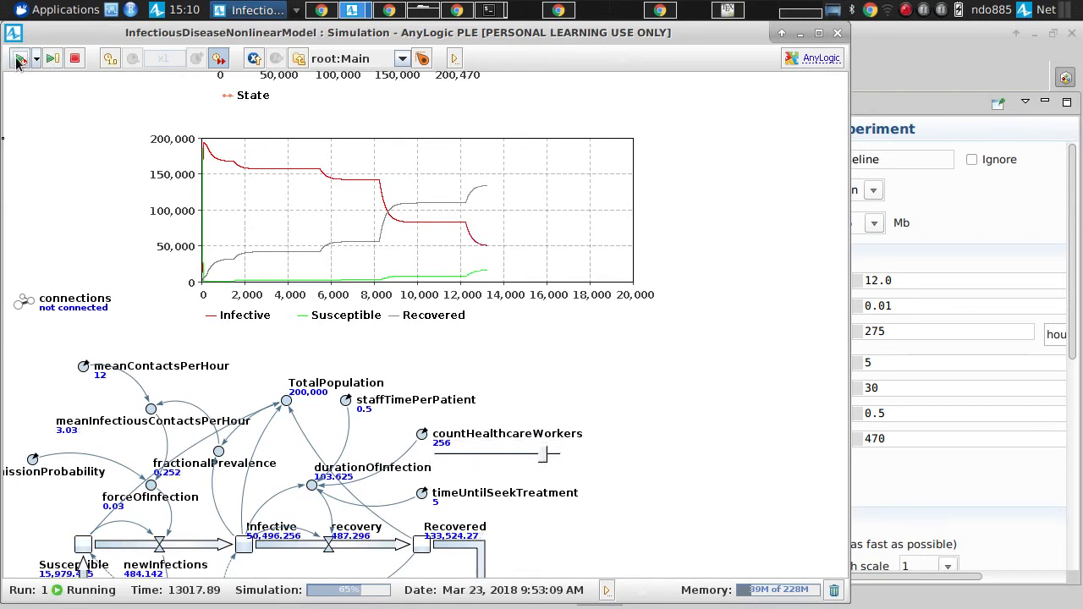
{"action": "left_click", "coordinate": [18, 61]}
{"action": "left_click", "coordinate": [19, 61]}
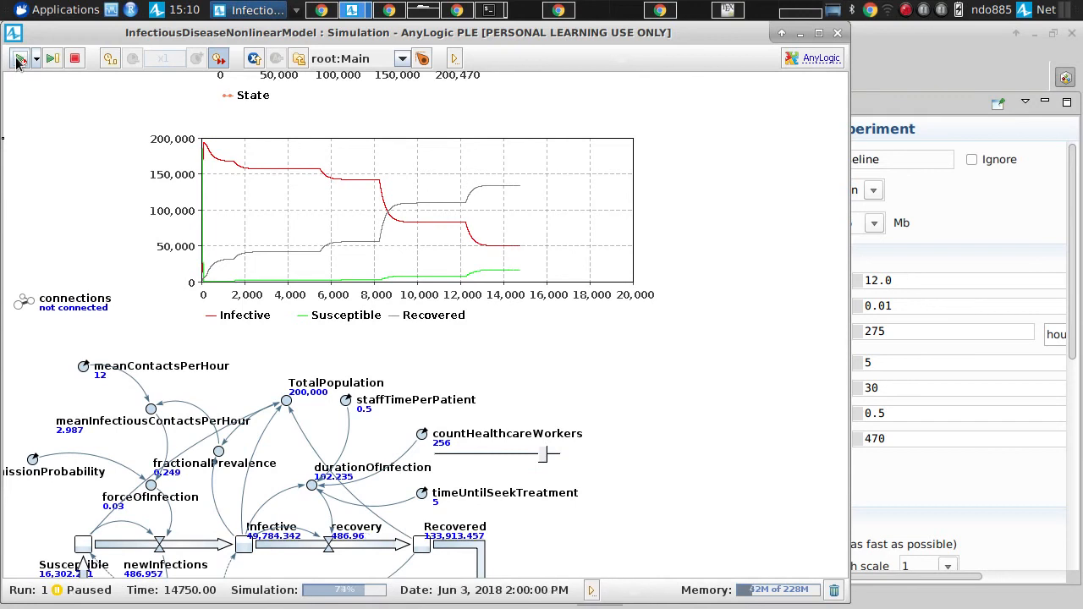
Step: Raise countHealthcareWorkers to 286 with its slider and continue the simulation in repeated runs to time 17500
{"action": "left_click", "coordinate": [554, 456]}
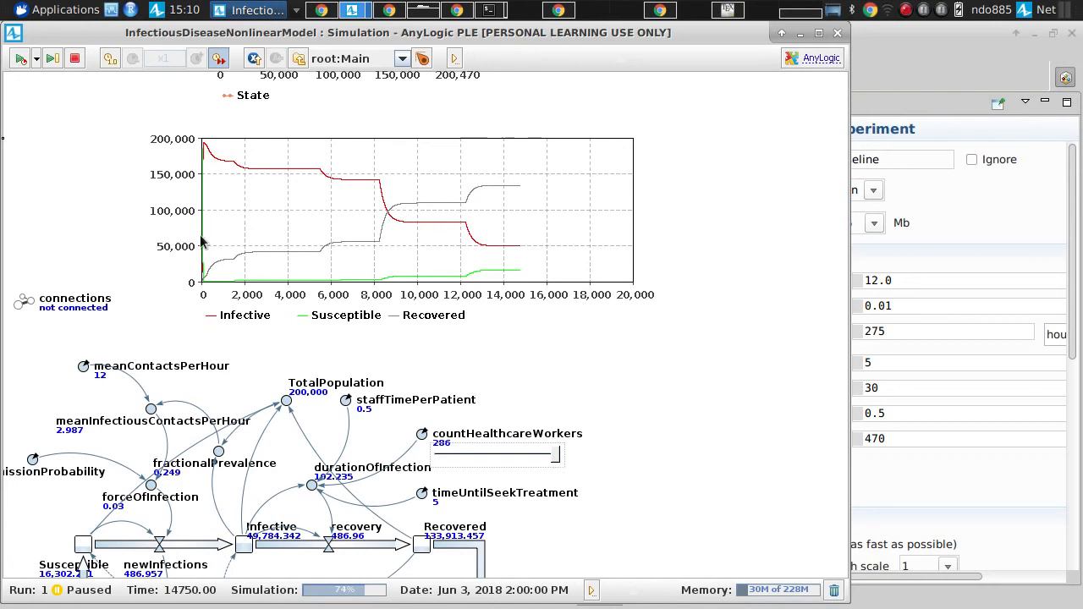
{"action": "left_click", "coordinate": [21, 59]}
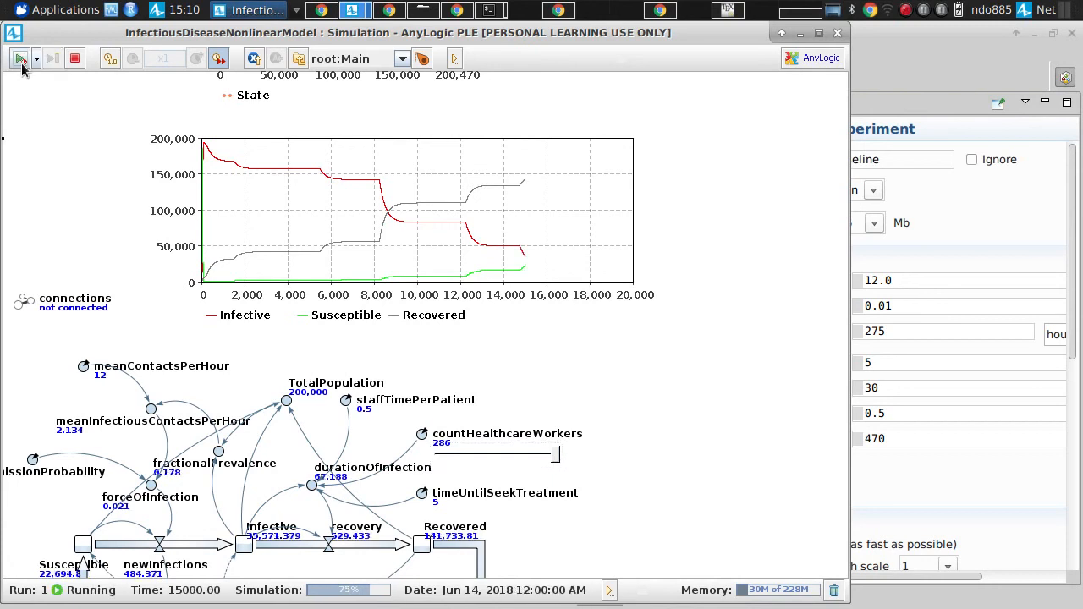
{"action": "left_click", "coordinate": [21, 59]}
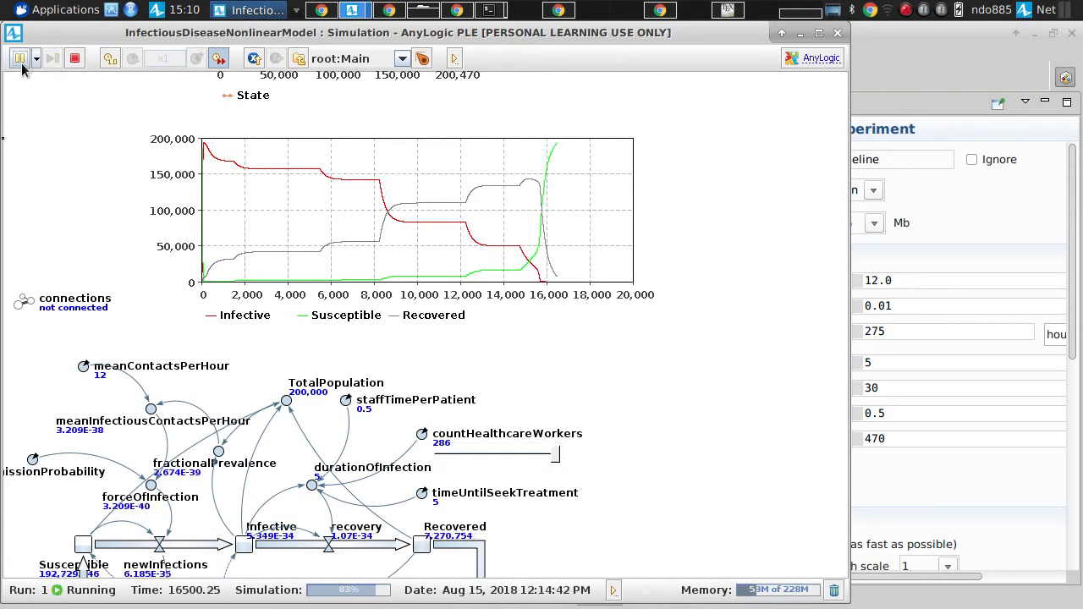
{"action": "left_click", "coordinate": [21, 59]}
{"action": "left_click", "coordinate": [22, 65]}
{"action": "left_click", "coordinate": [22, 65]}
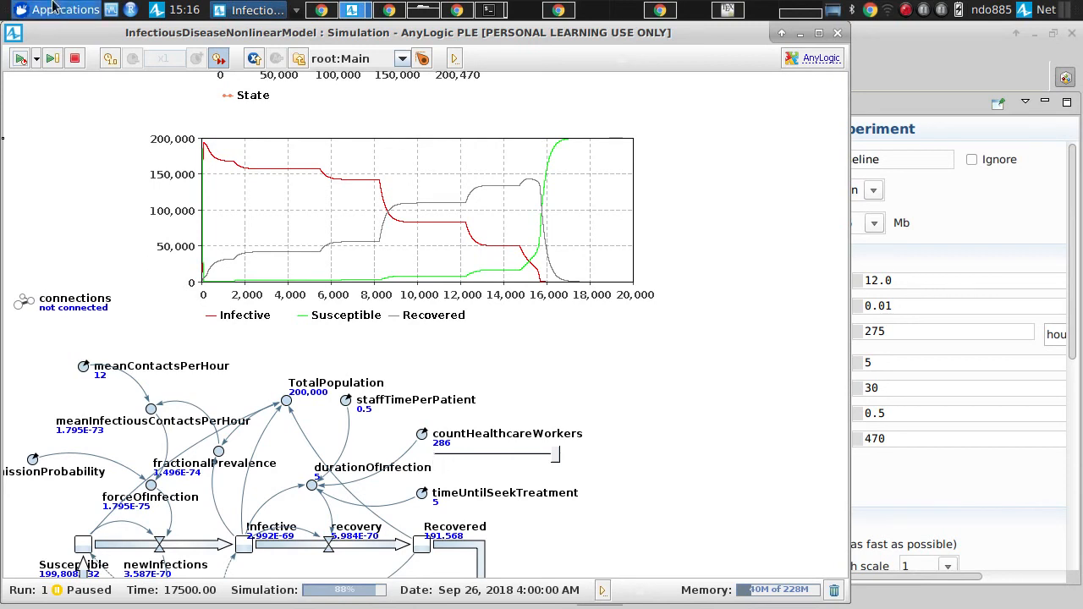
Step: Terminate the current run, start the simulation afresh and pause it at about time 10600 with the time chart in view
{"action": "left_click", "coordinate": [73, 59]}
{"action": "left_click", "coordinate": [53, 149]}
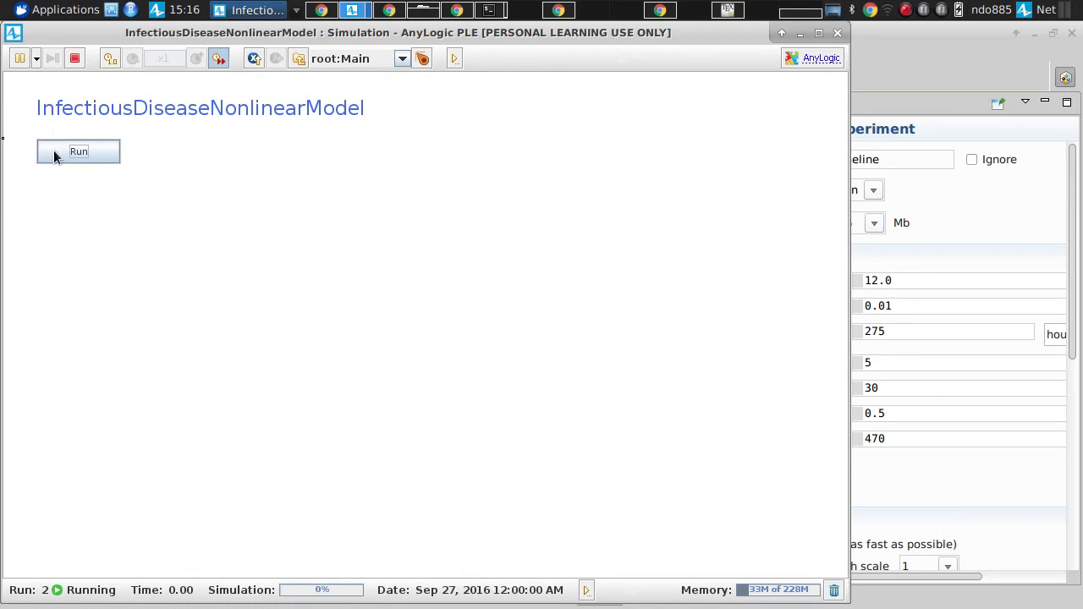
{"action": "scroll", "coordinate": [298, 290], "scroll_direction": "up", "scroll_amount": 5}
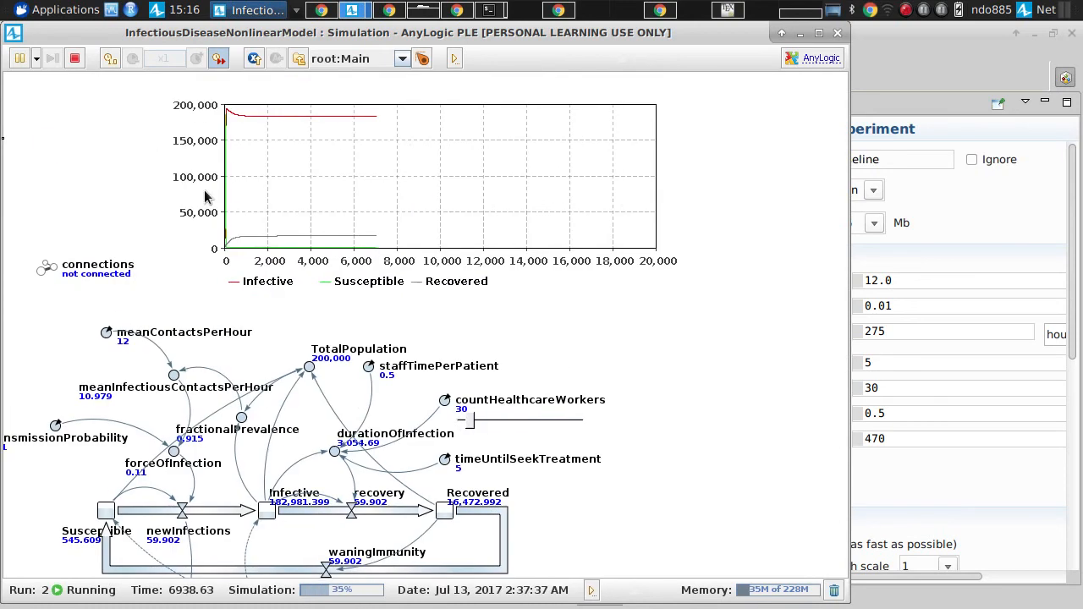
{"action": "left_click", "coordinate": [20, 59]}
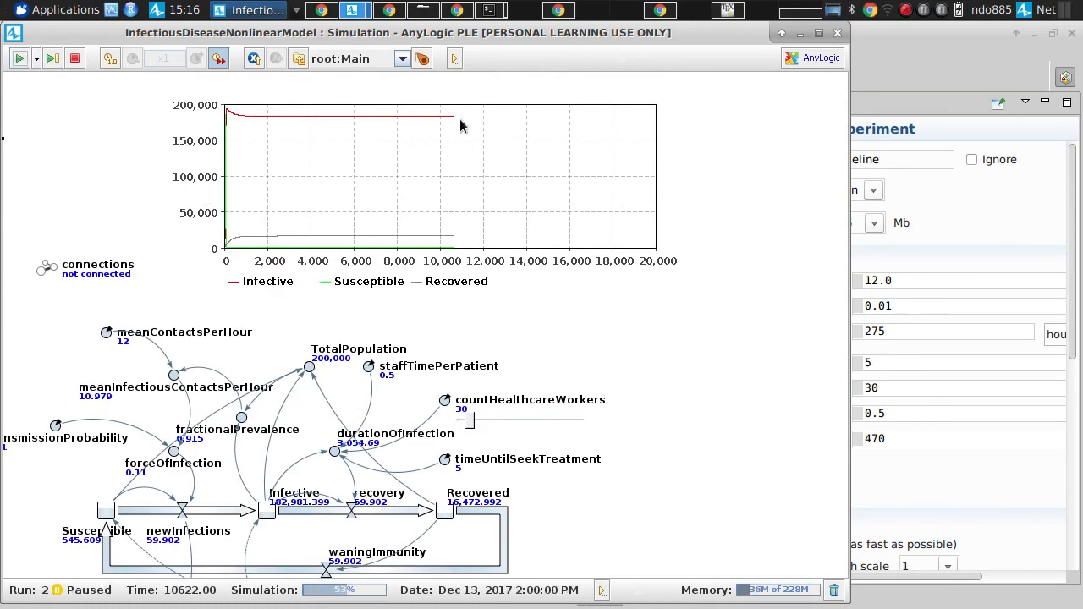
Step: Raise countHealthcareWorkers directly to 284 with its slider, let the simulation run to time 20000 and terminate it
{"action": "left_click_drag", "start_coordinate": [516, 423], "coordinate": [580, 430]}
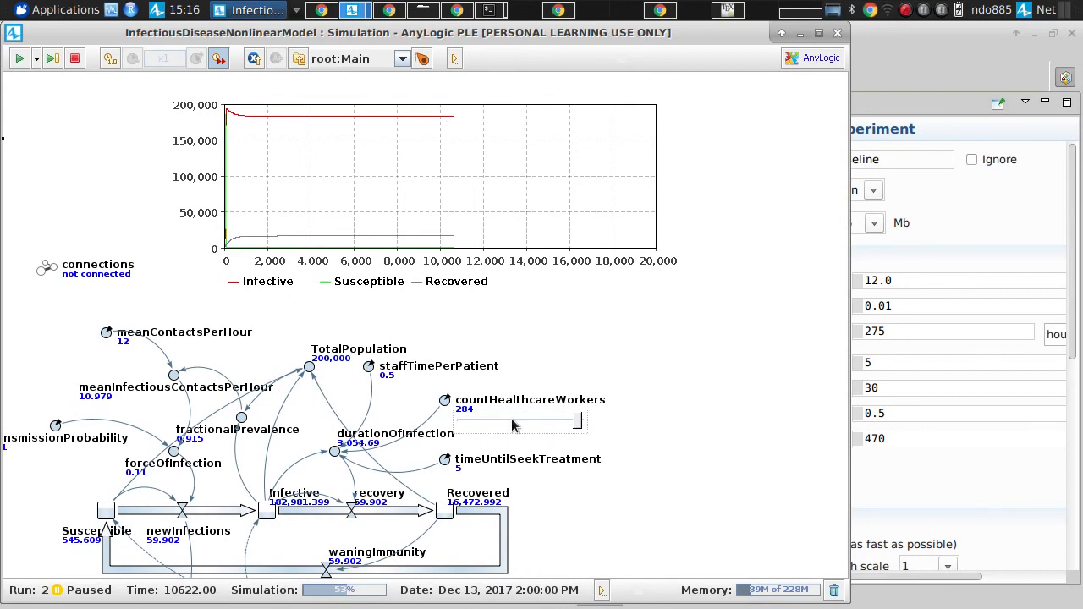
{"action": "left_click", "coordinate": [19, 58]}
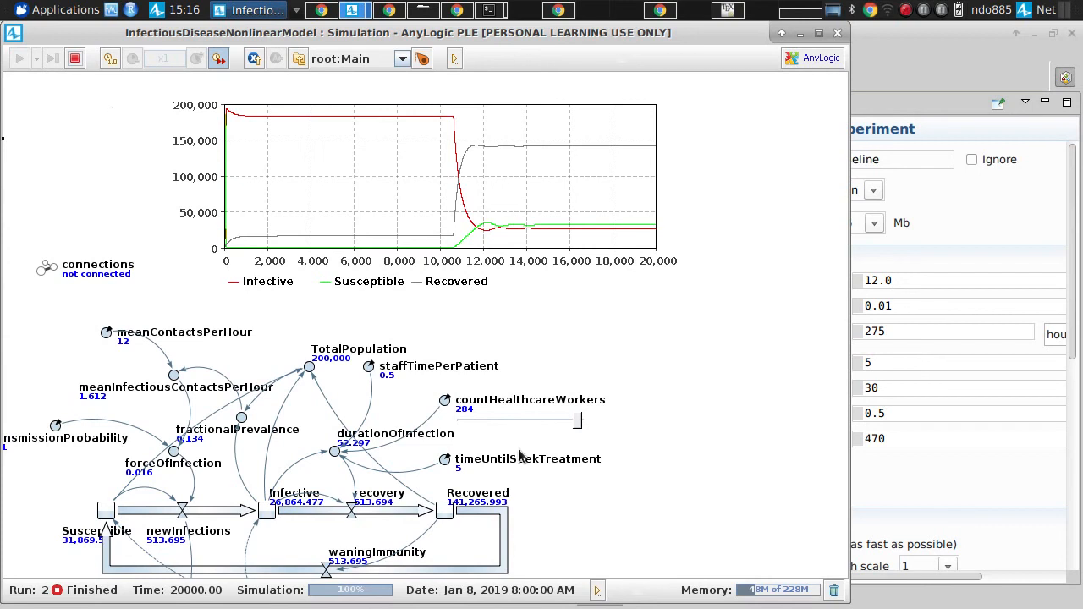
{"action": "left_click", "coordinate": [74, 57]}
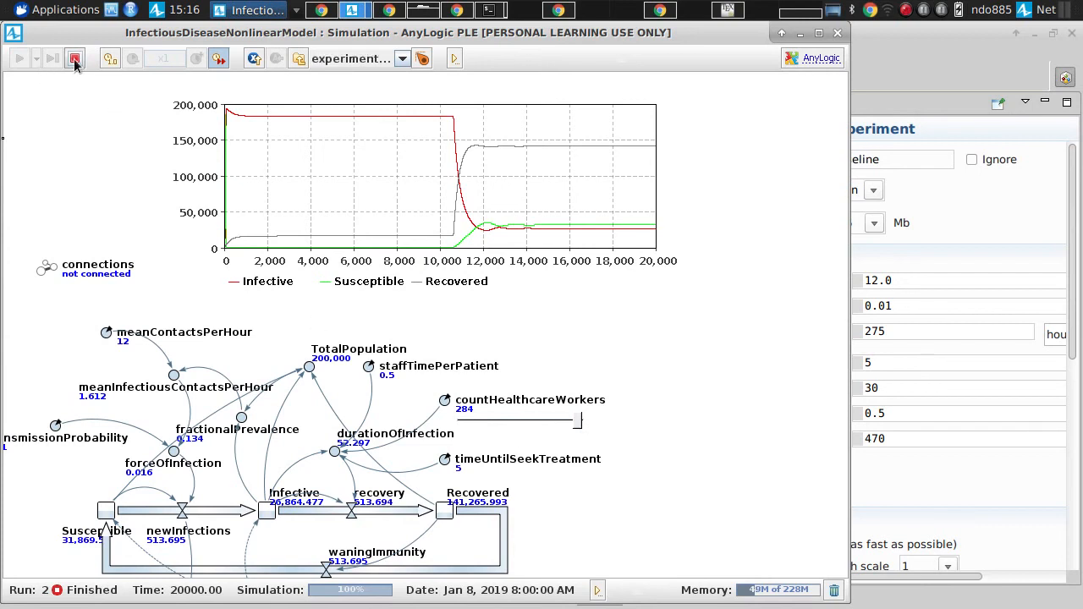
Step: Start a new simulation run and pause it at about time 11250, with the time chart and countHealthcareWorkers slider in view
{"action": "left_click", "coordinate": [56, 148]}
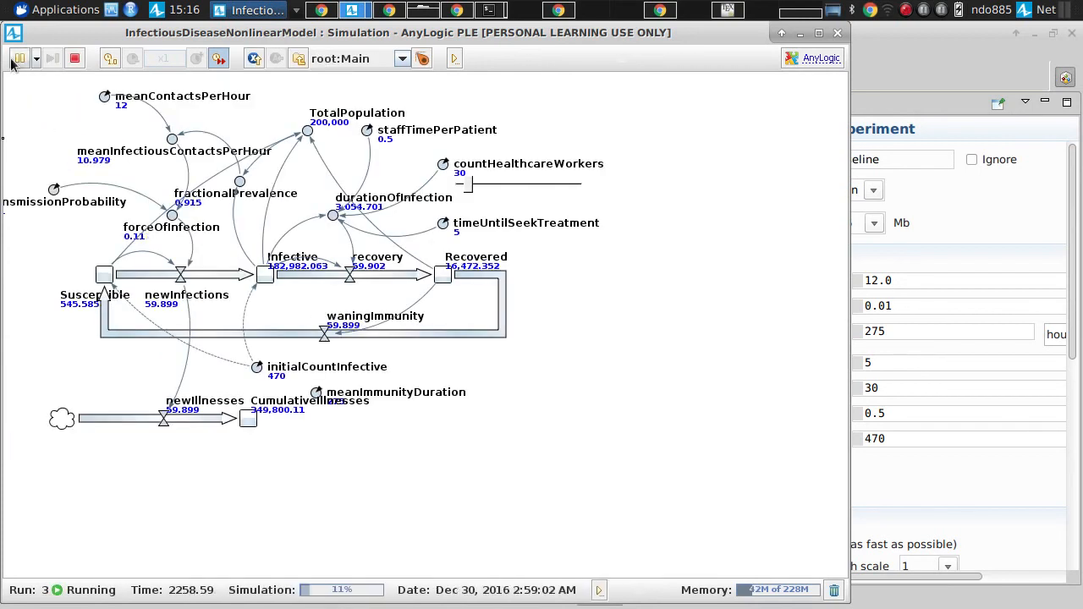
{"action": "scroll", "coordinate": [48, 283], "scroll_direction": "up", "scroll_amount": 5}
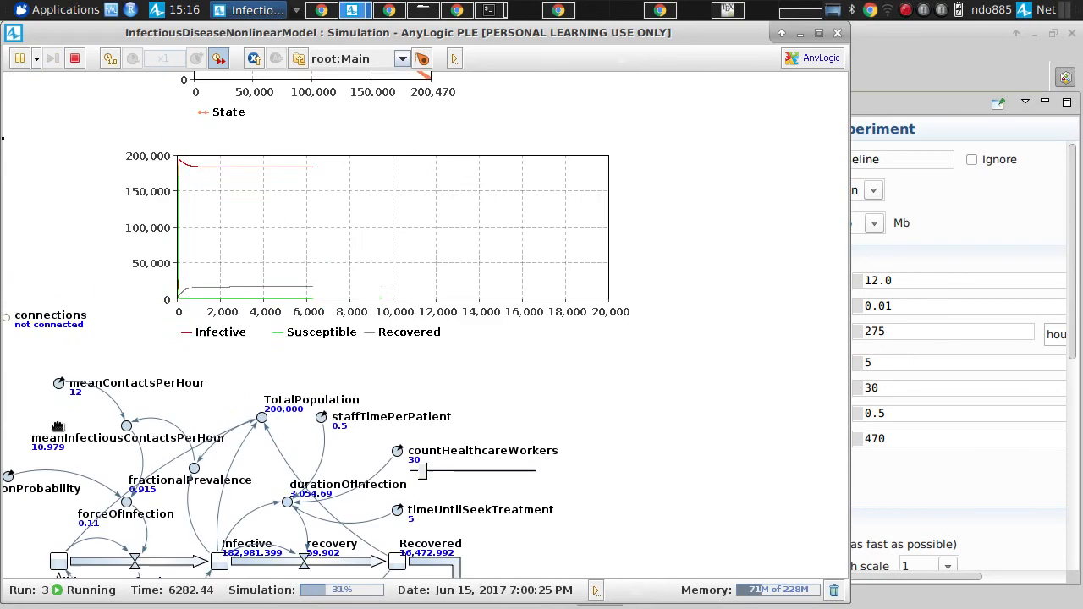
{"action": "left_click", "coordinate": [19, 57]}
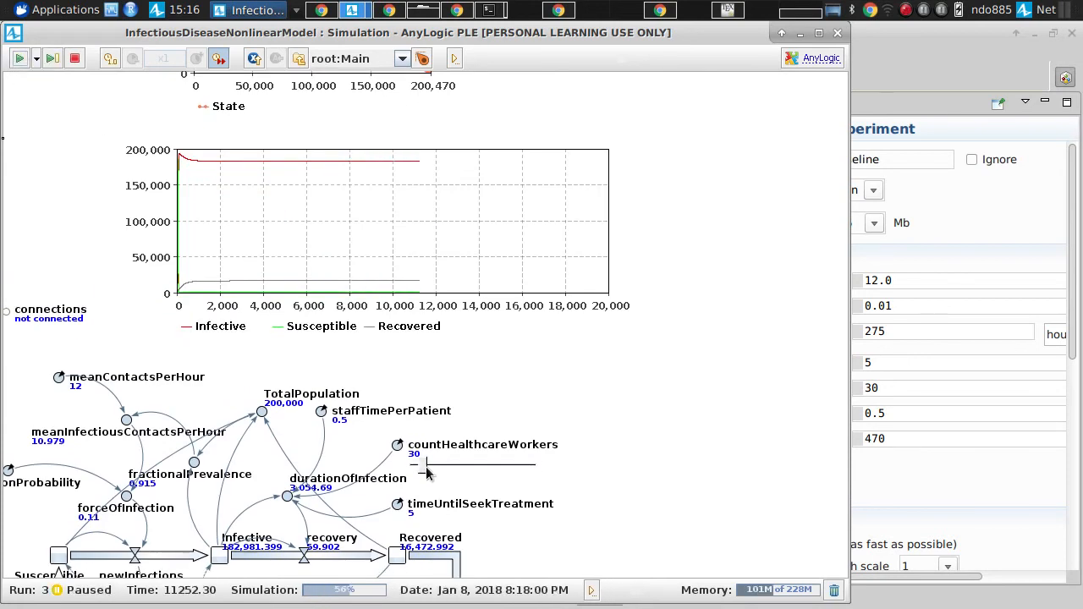
Step: Raise countHealthcareWorkers directly to 290 with its slider, let the simulation run to time 20000 and terminate it
{"action": "left_click_drag", "start_coordinate": [415, 464], "coordinate": [529, 469]}
{"action": "left_click", "coordinate": [519, 471]}
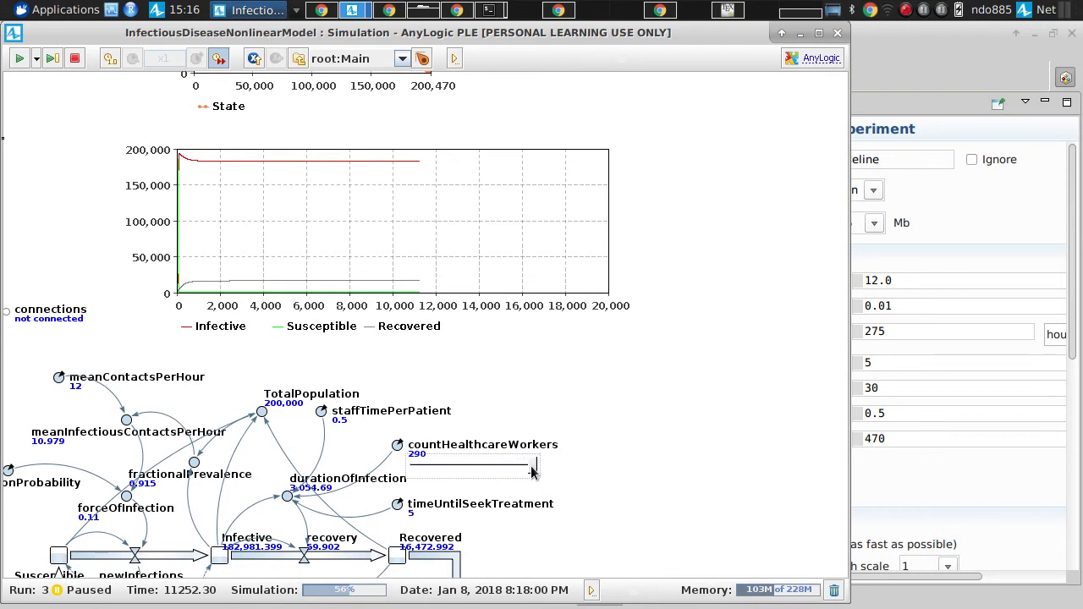
{"action": "left_click", "coordinate": [20, 60]}
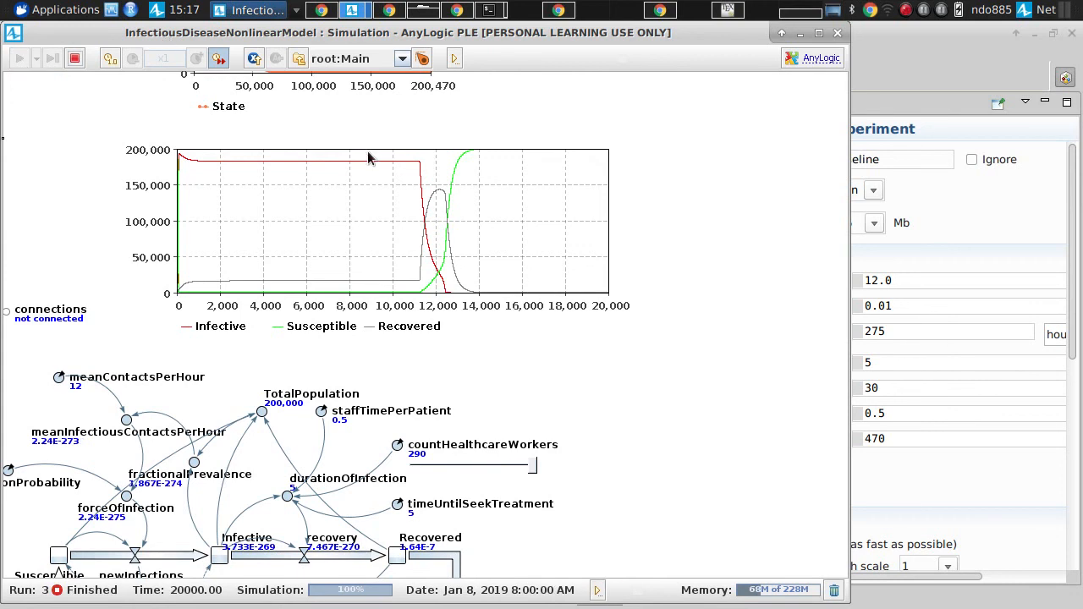
{"action": "left_click", "coordinate": [75, 58]}
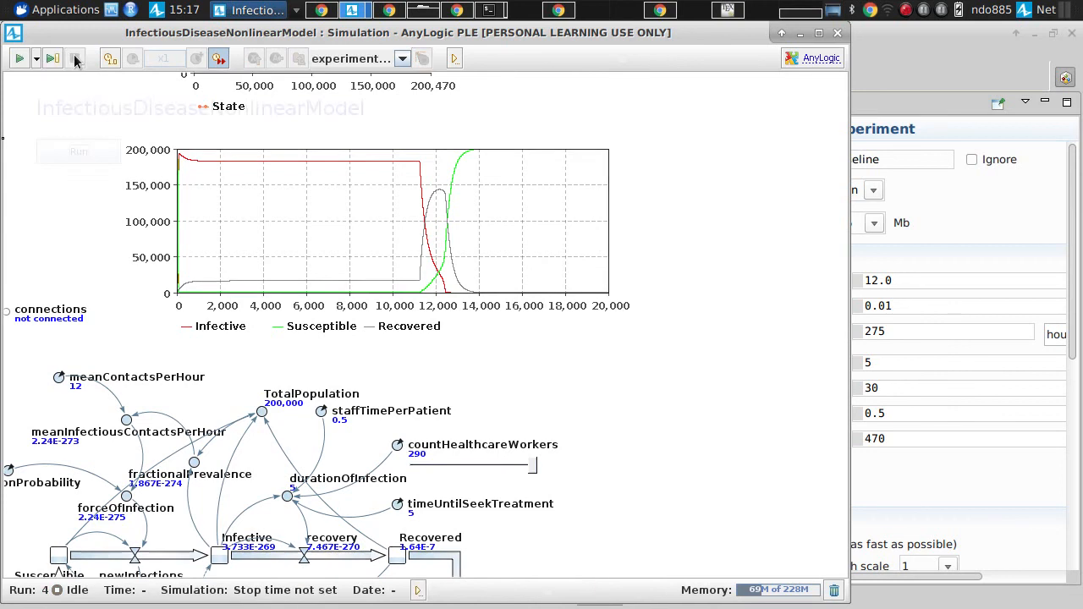
Step: Start a new simulation run and pause it at about time 4290, with the time chart and countHealthcareWorkers slider in view
{"action": "left_click", "coordinate": [50, 155]}
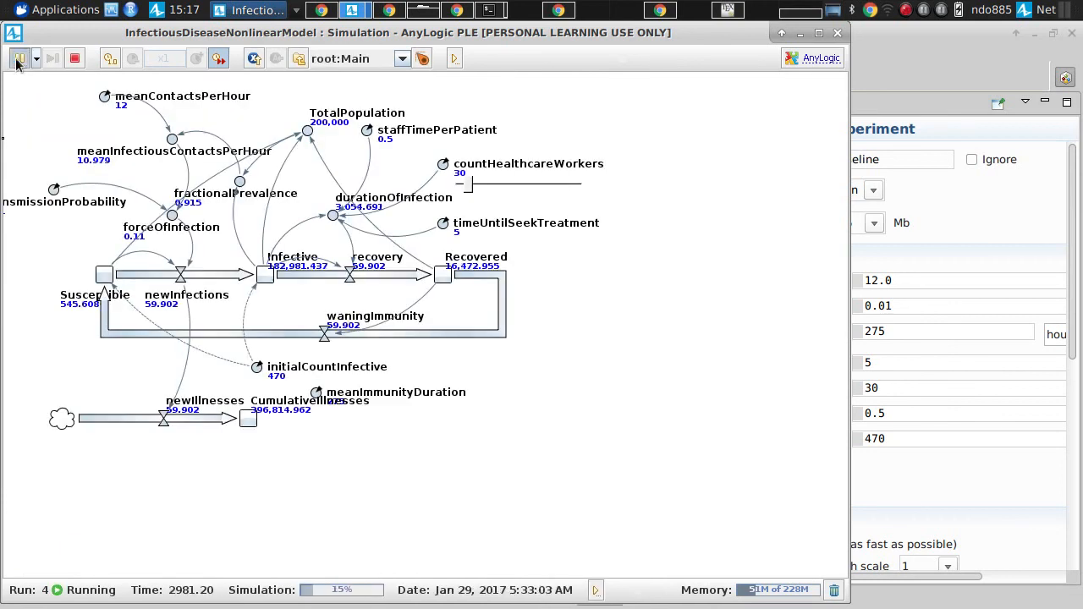
{"action": "left_click", "coordinate": [18, 59]}
{"action": "left_click_drag", "start_coordinate": [206, 148], "coordinate": [145, 396]}
Step: Raise countHealthcareWorkers to 288 with its slider, let the simulation run to time 20000 and examine the State plot
{"action": "left_click", "coordinate": [511, 439]}
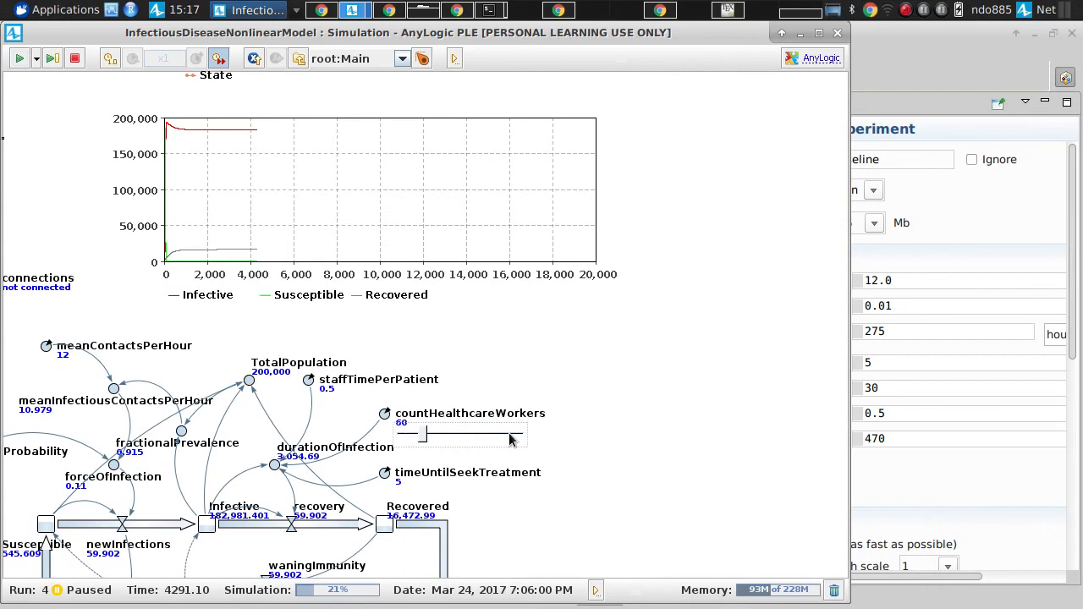
{"action": "left_click_drag", "start_coordinate": [509, 439], "coordinate": [523, 441]}
{"action": "left_click_drag", "start_coordinate": [521, 437], "coordinate": [518, 438]}
{"action": "left_click", "coordinate": [19, 58]}
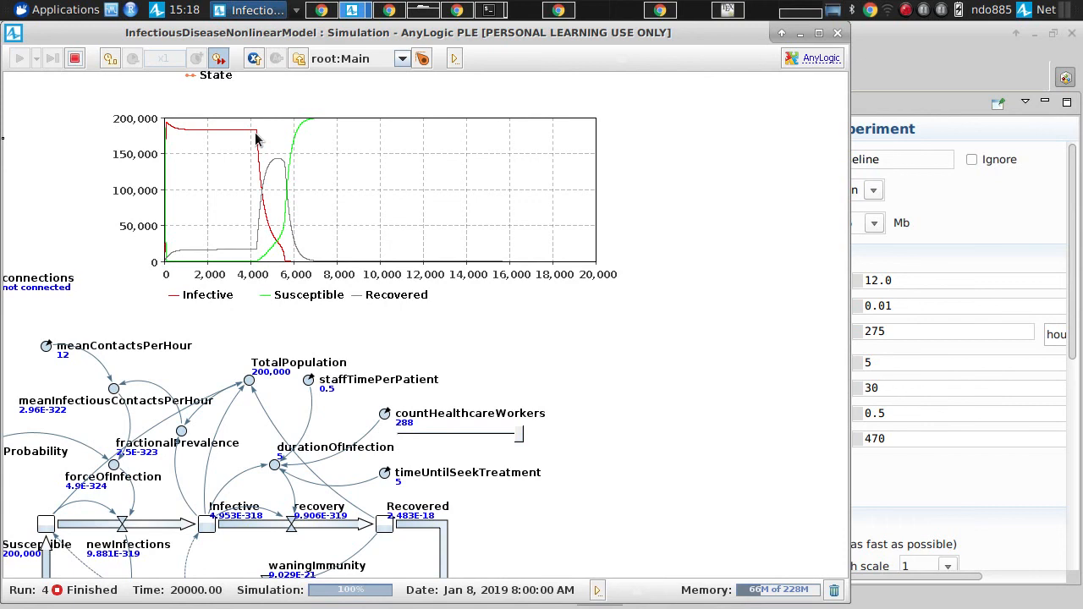
{"action": "left_click_drag", "start_coordinate": [256, 138], "coordinate": [293, 507]}
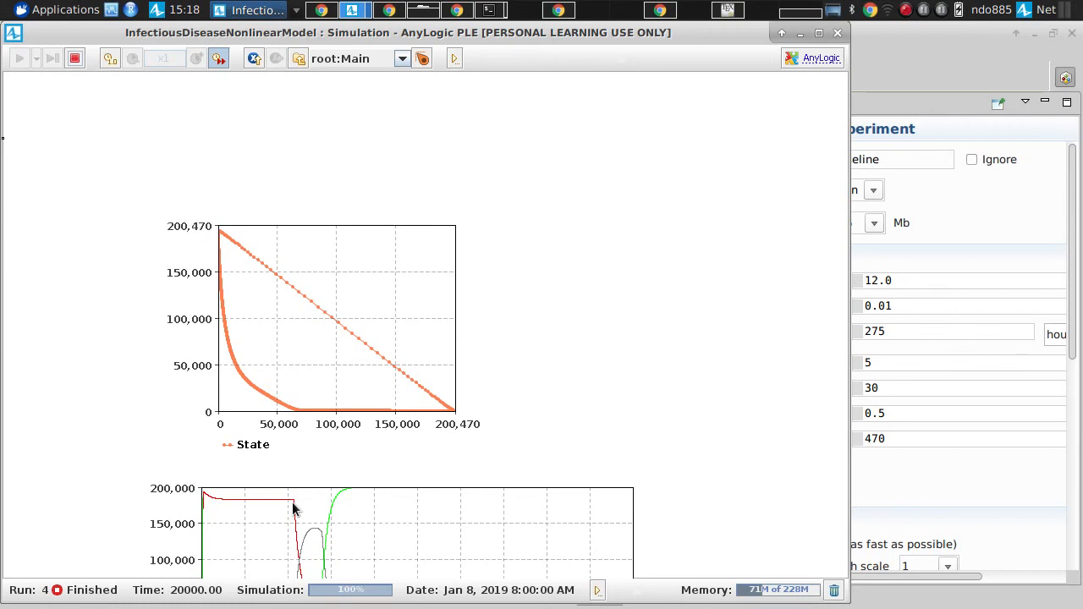
{"action": "left_click_drag", "start_coordinate": [293, 508], "coordinate": [366, 7]}
{"action": "left_click_drag", "start_coordinate": [326, 188], "coordinate": [317, 78]}
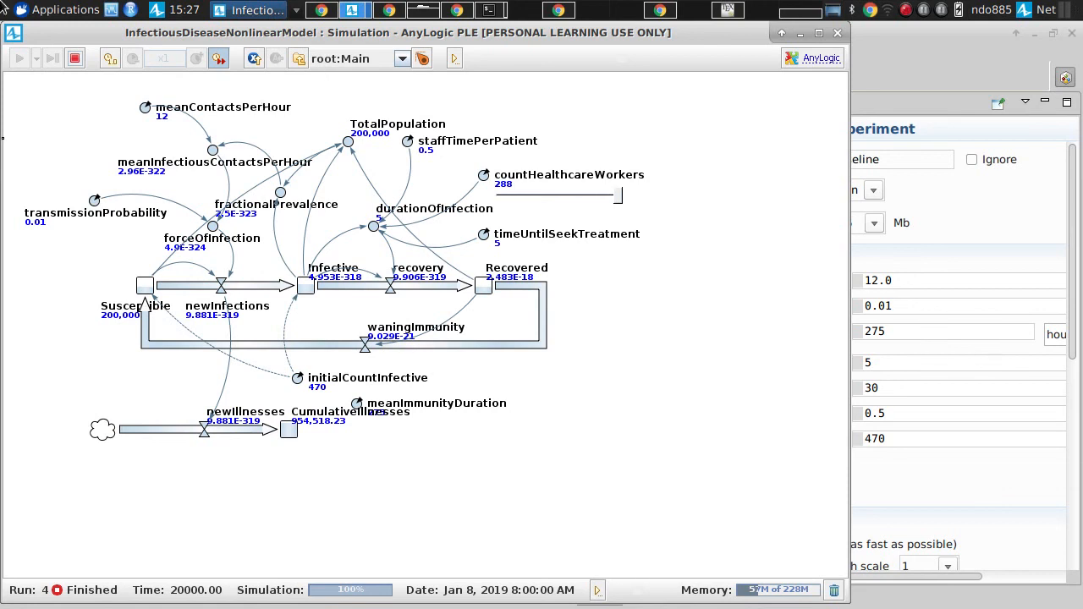
Step: Terminate the finished run and close the simulation window to return to the Main diagram in the model editor
{"action": "left_click", "coordinate": [75, 58]}
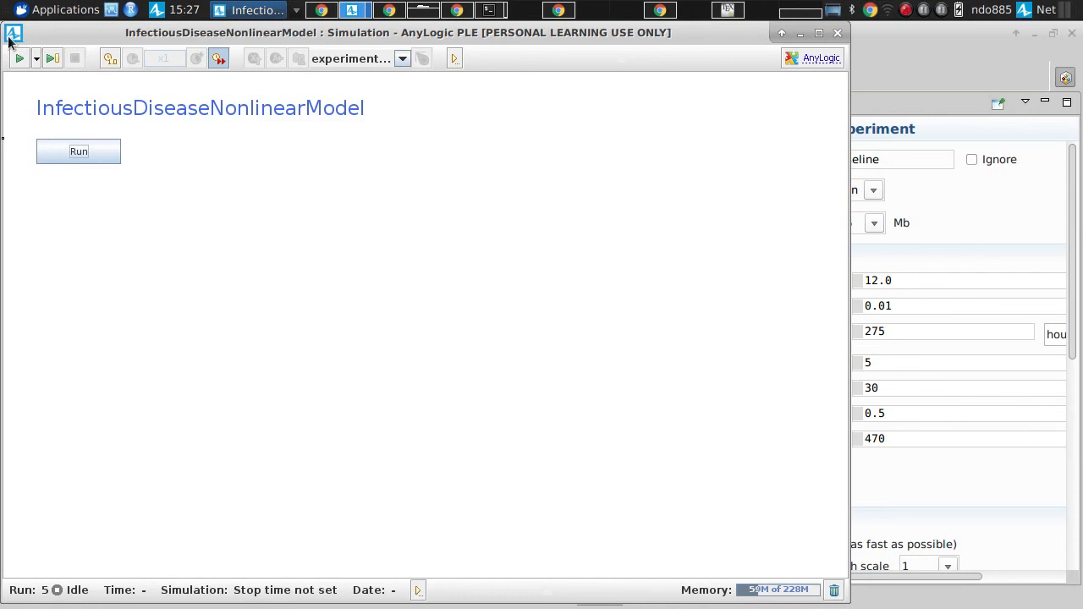
{"action": "double_click", "coordinate": [10, 38]}
{"action": "left_click", "coordinate": [427, 338]}
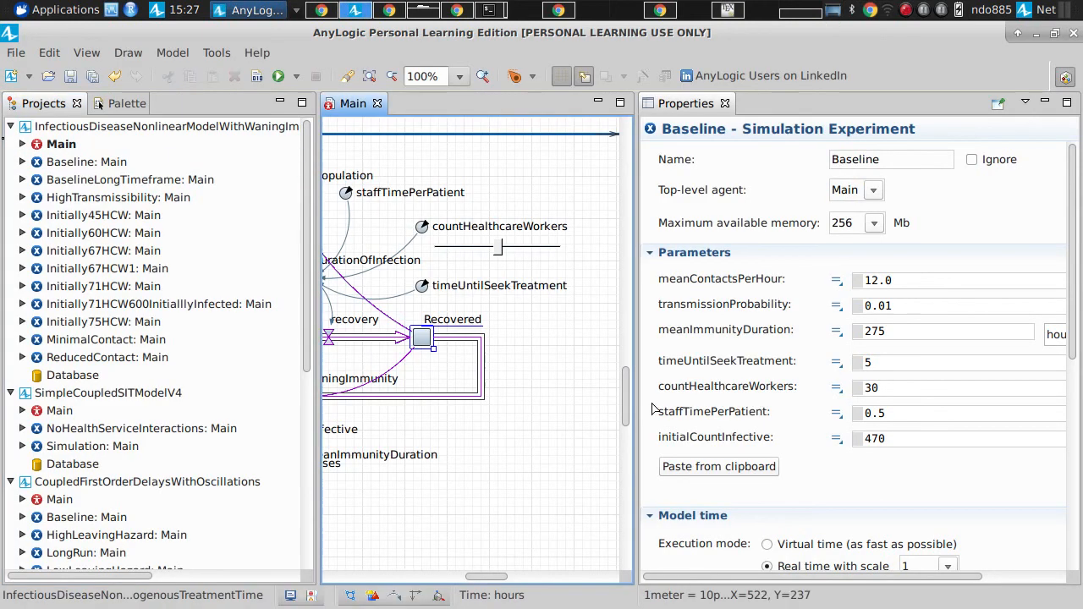
Step: Try the Array option on the Susceptible stock and turn it back off
{"action": "left_click_drag", "start_coordinate": [486, 578], "coordinate": [415, 578]}
{"action": "left_click", "coordinate": [427, 338]}
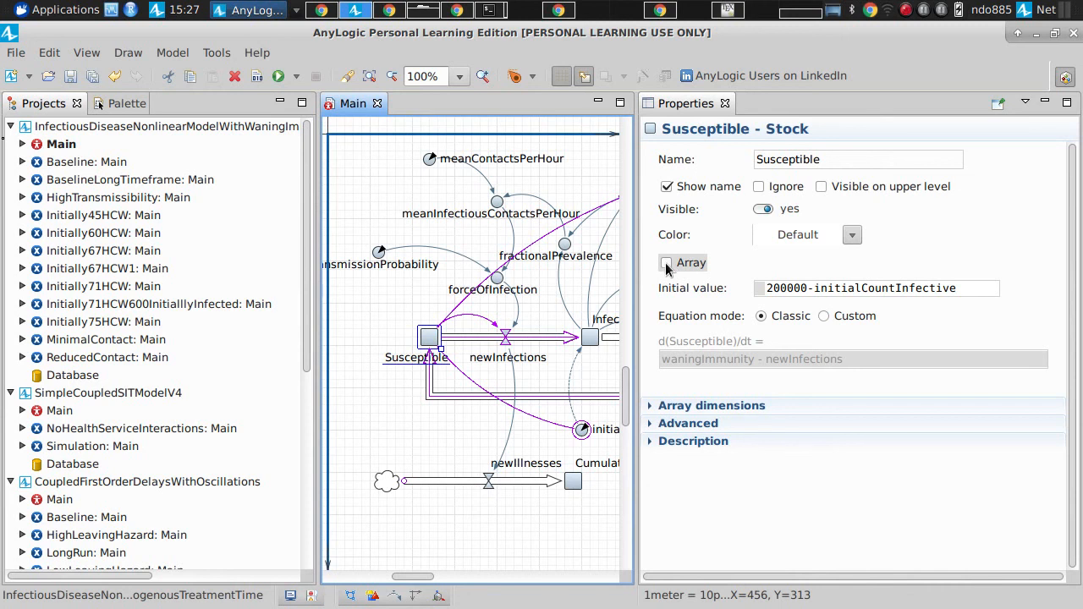
{"action": "left_click", "coordinate": [666, 264]}
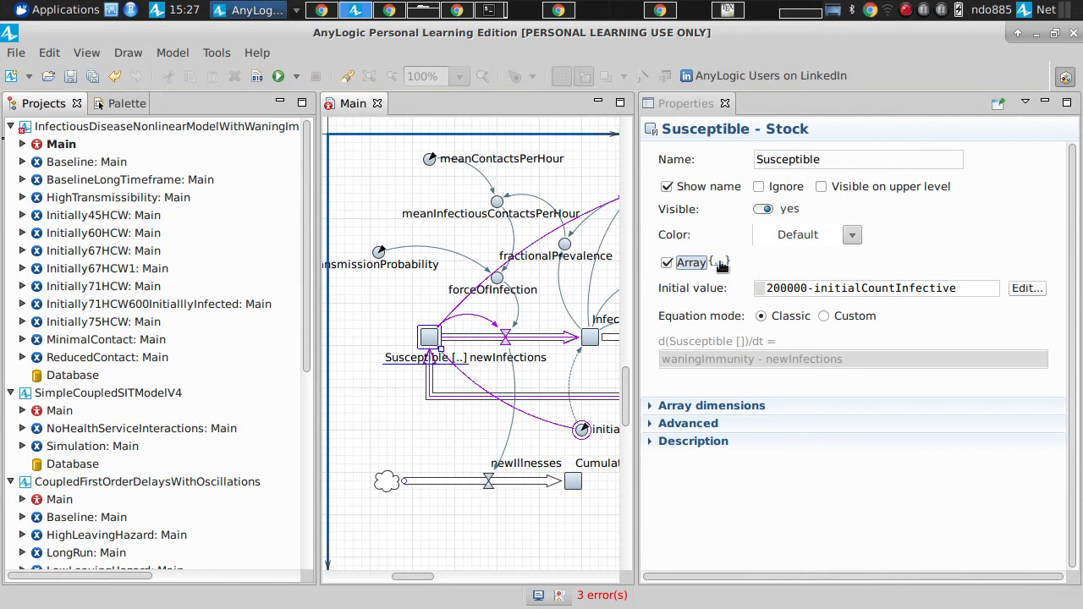
{"action": "left_click", "coordinate": [668, 263]}
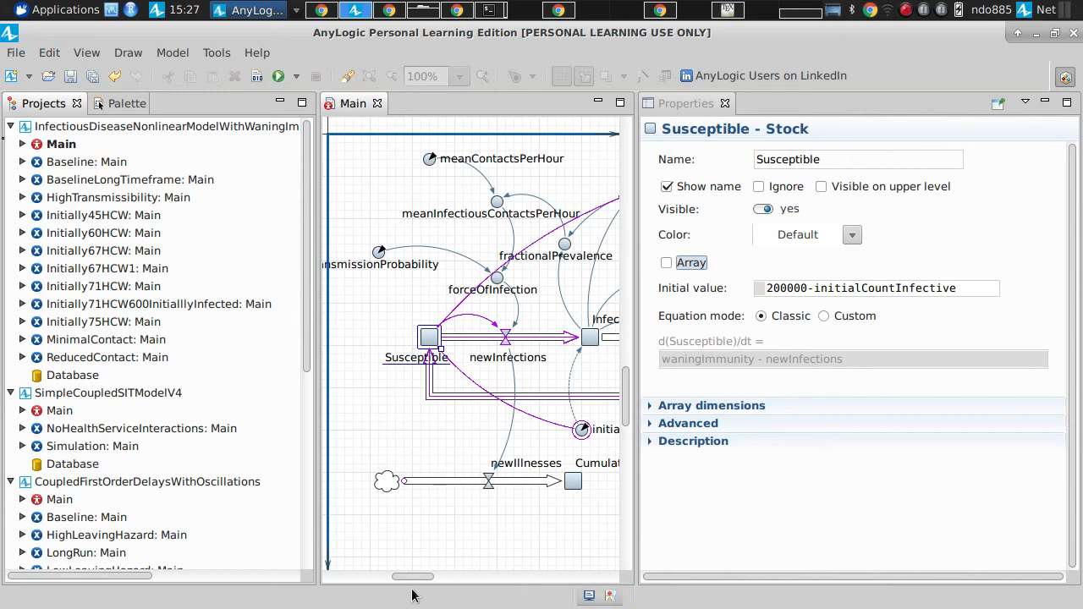
Step: Widen the Main diagram's editor area to show the stock-and-flow structure from Susceptible through Recovered
{"action": "left_click_drag", "start_coordinate": [412, 577], "coordinate": [429, 576]}
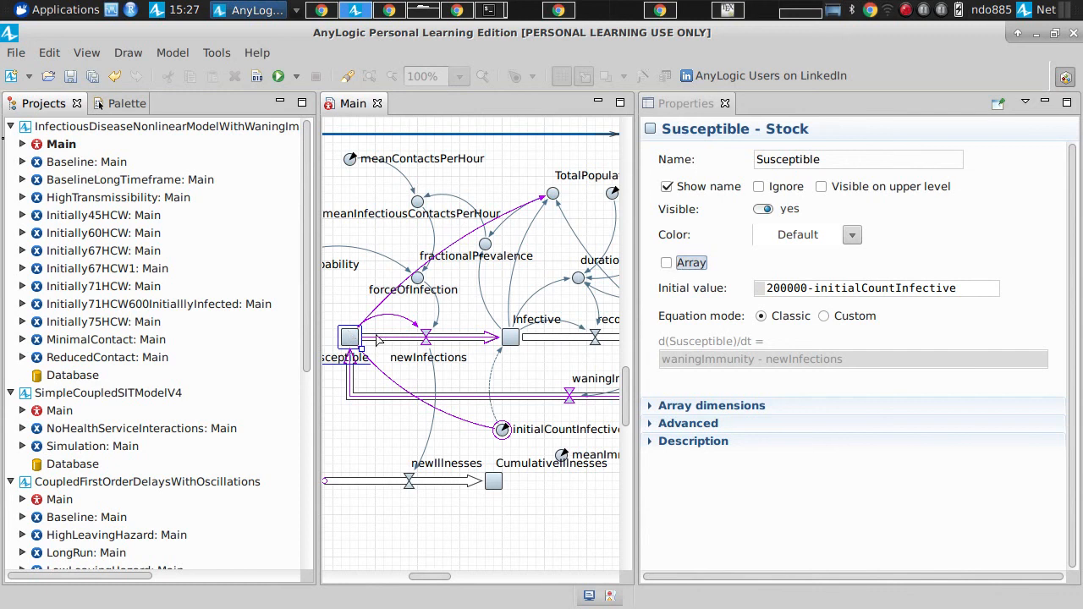
{"action": "left_click_drag", "start_coordinate": [637, 334], "coordinate": [828, 265]}
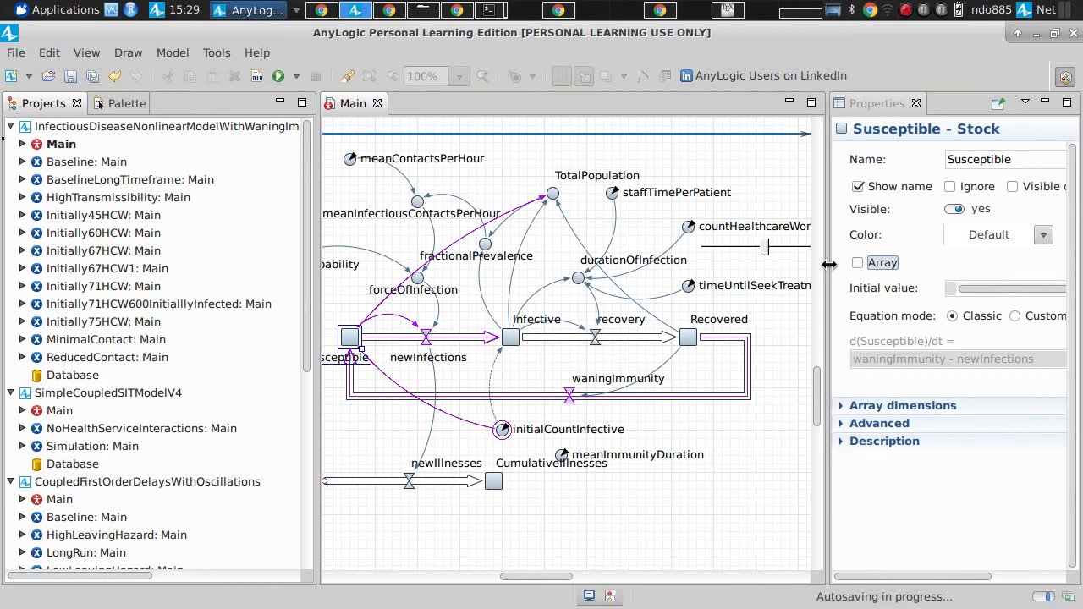
Step: Close all open models, saving the changes to InfectiousDiseaseNonlinearModelWithWaningImmunityWithEndogenousTreatmentTime
{"action": "left_click", "coordinate": [53, 127]}
{"action": "left_click", "coordinate": [16, 53]}
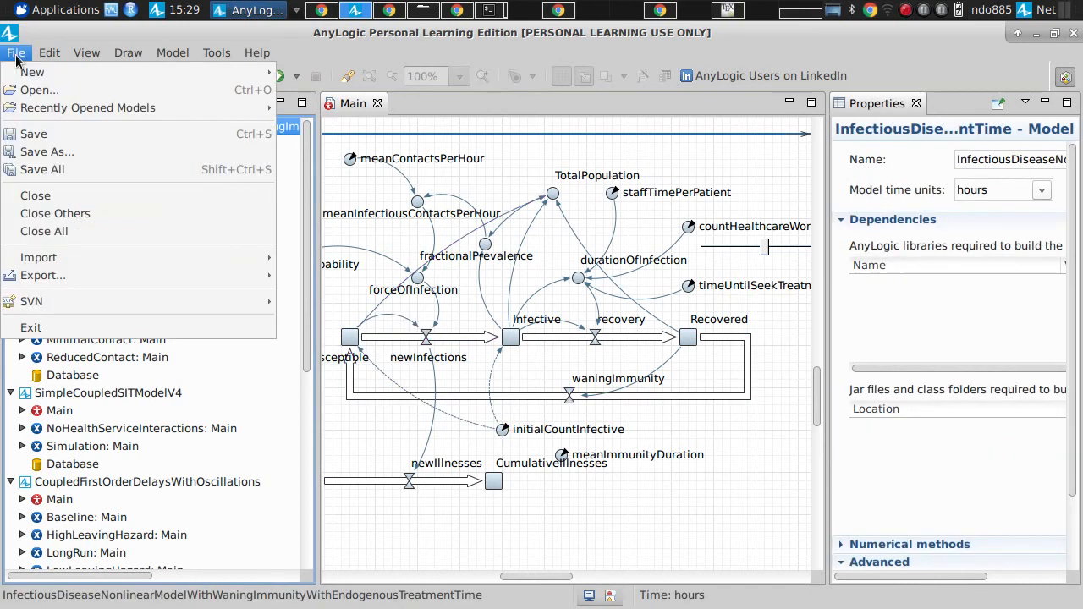
{"action": "left_click", "coordinate": [66, 231]}
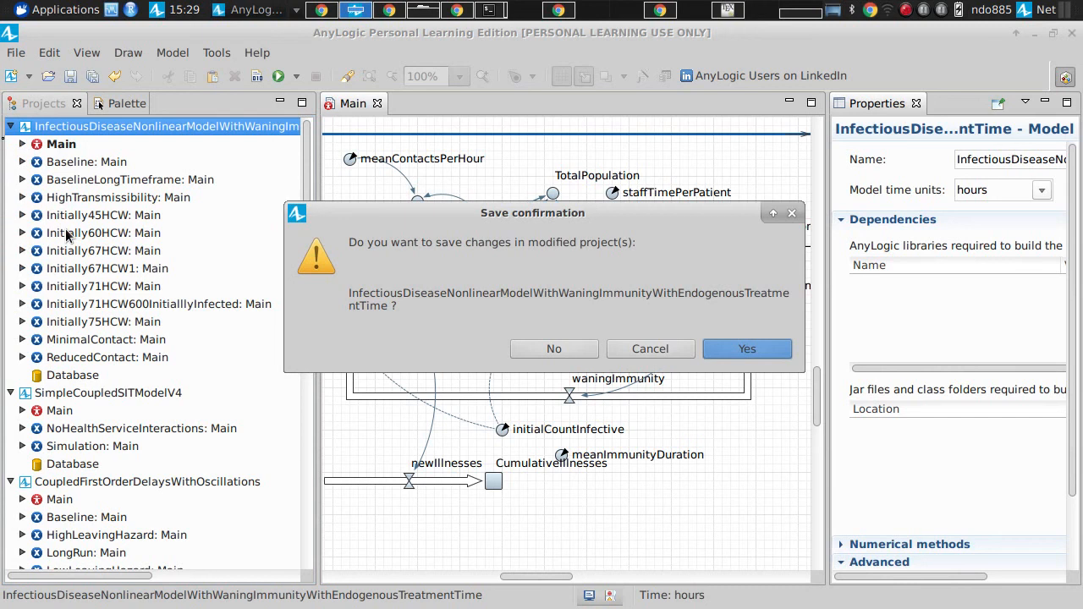
{"action": "key", "text": "Return"}
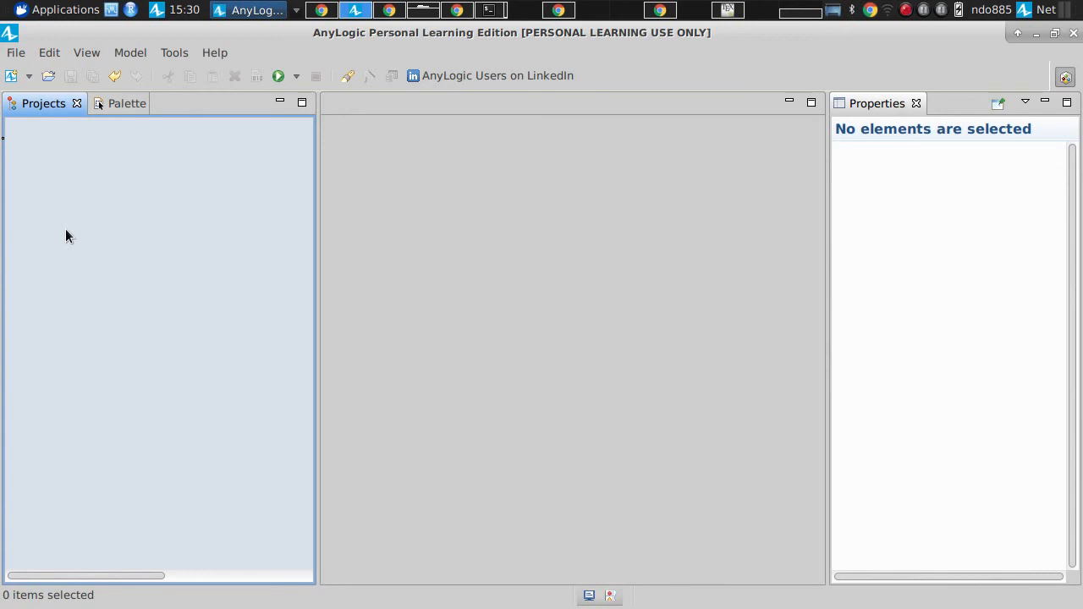
{"action": "type", "text": "f"}
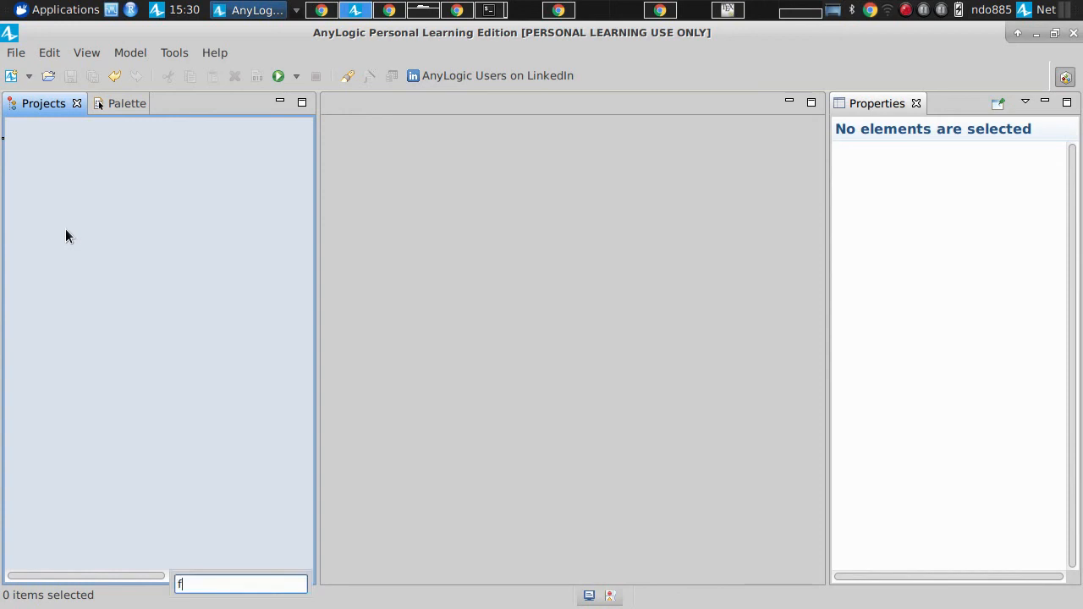